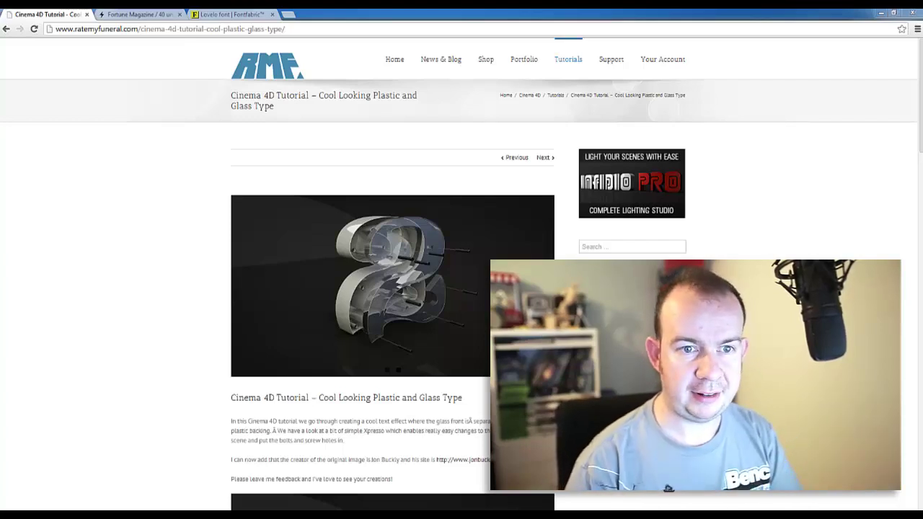
- Read through the Cool Looking Plastic and Glass Type tutorial page and its comments, including the Fortune Magazine inspiration request
{"action": "mouse_move", "coordinate": [247, 352]}
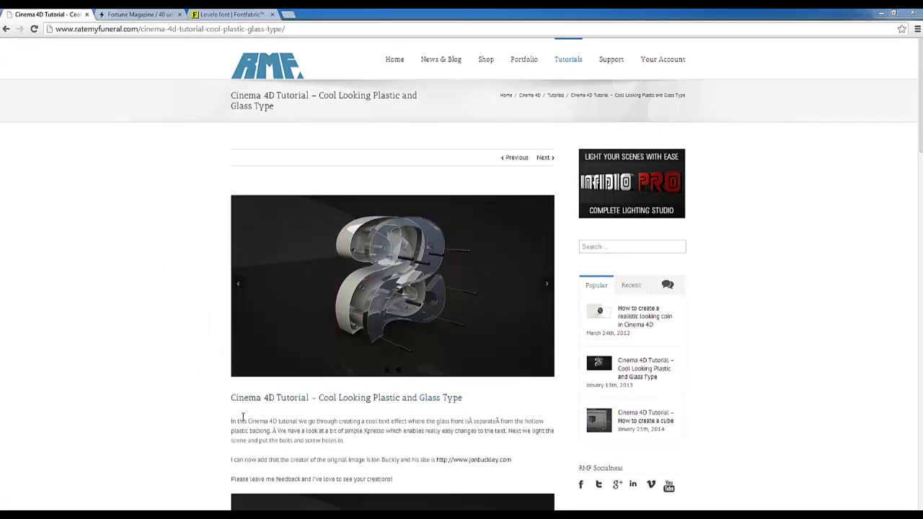
{"action": "scroll", "coordinate": [194, 422], "scroll_direction": "down", "scroll_amount": 1}
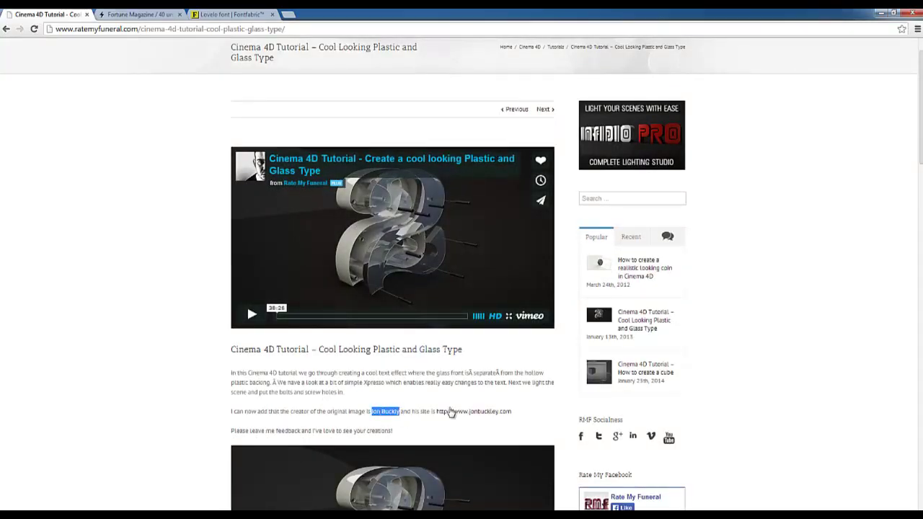
{"action": "left_click", "coordinate": [537, 402]}
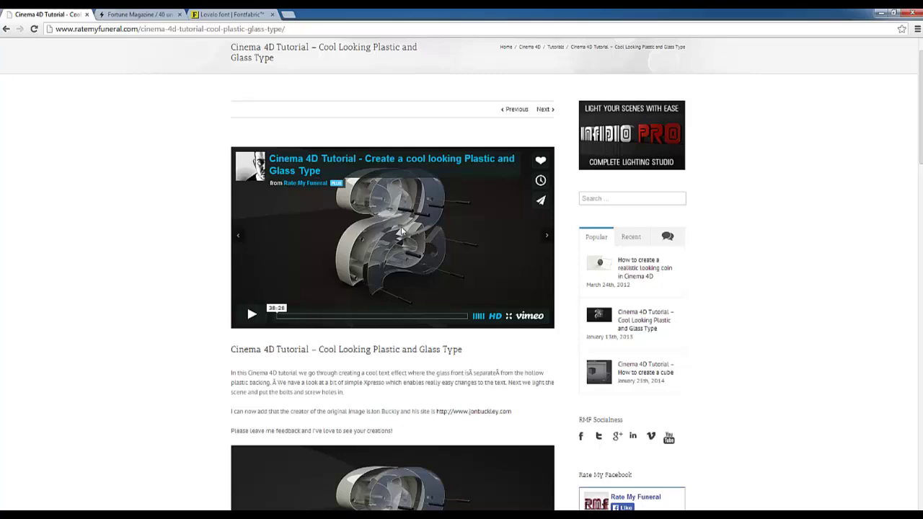
{"action": "scroll", "coordinate": [155, 299], "scroll_direction": "down", "scroll_amount": 7}
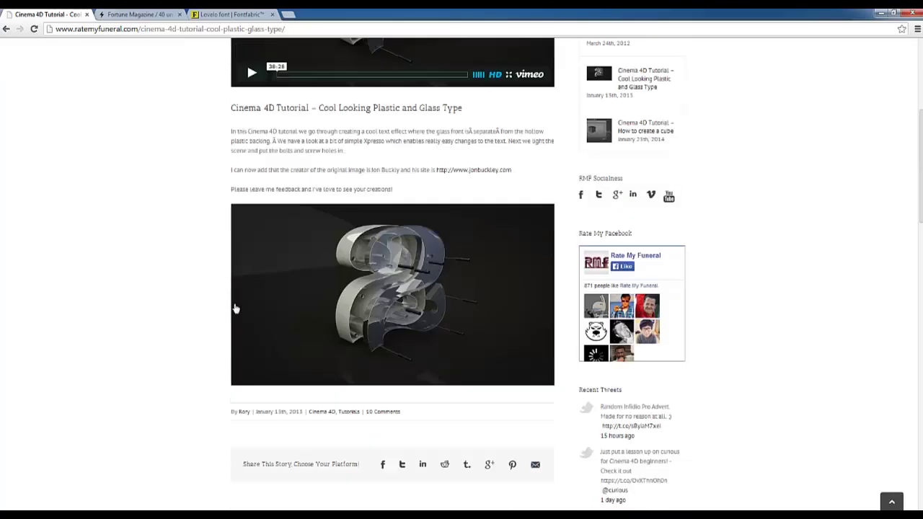
{"action": "scroll", "coordinate": [306, 269], "scroll_direction": "down", "scroll_amount": 5}
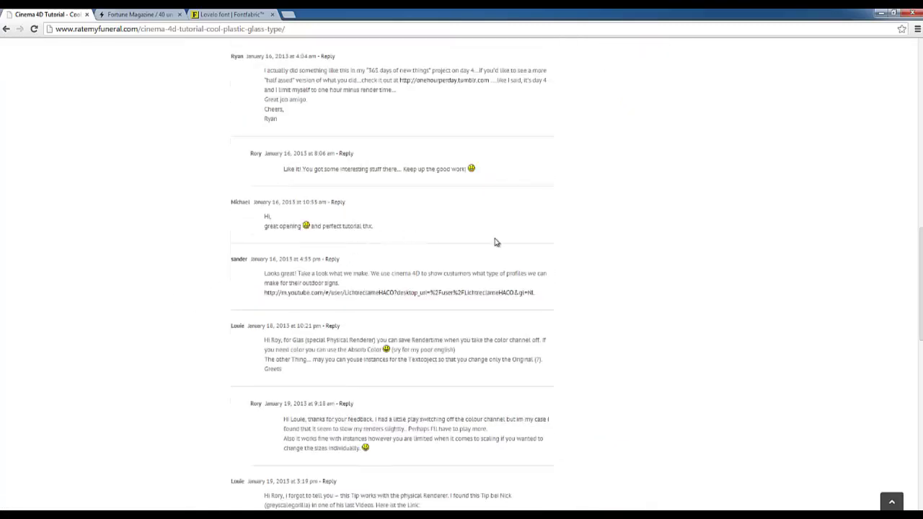
{"action": "scroll", "coordinate": [401, 238], "scroll_direction": "down", "scroll_amount": 4}
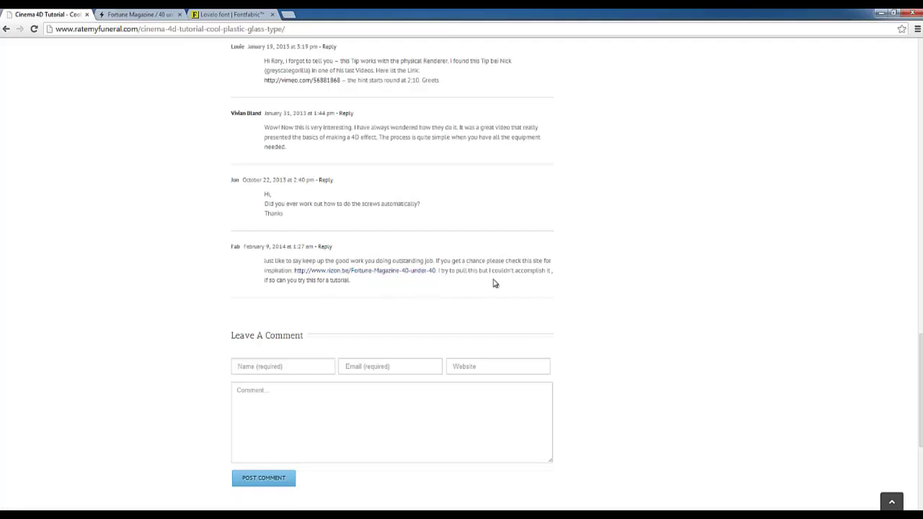
{"action": "scroll", "coordinate": [252, 176], "scroll_direction": "up", "scroll_amount": 1}
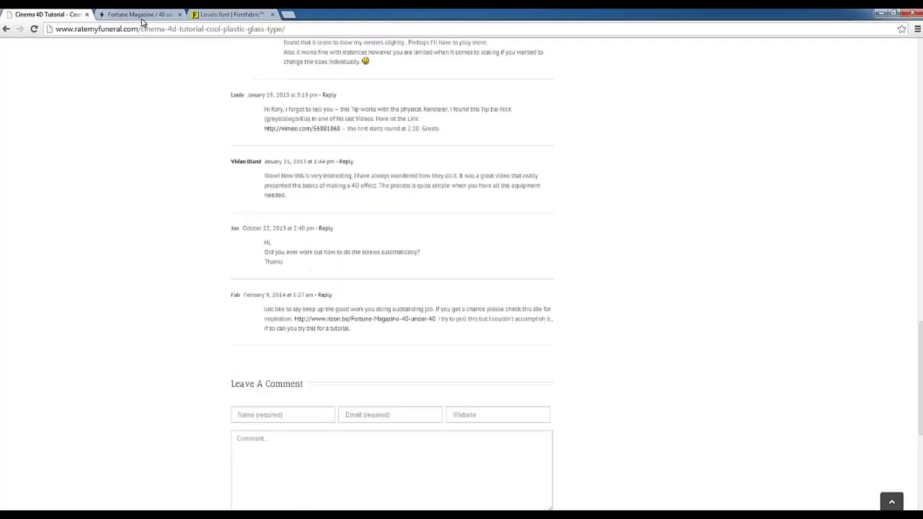
- Examine the Fortune Magazine 40 under 40 artwork and the Lovelo font samples on Fontfabric
{"action": "left_click", "coordinate": [142, 15]}
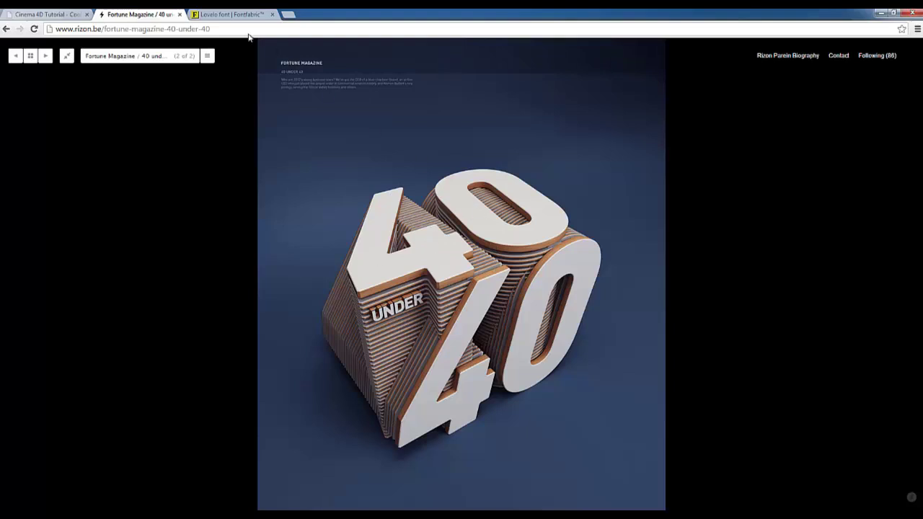
{"action": "left_click", "coordinate": [233, 15]}
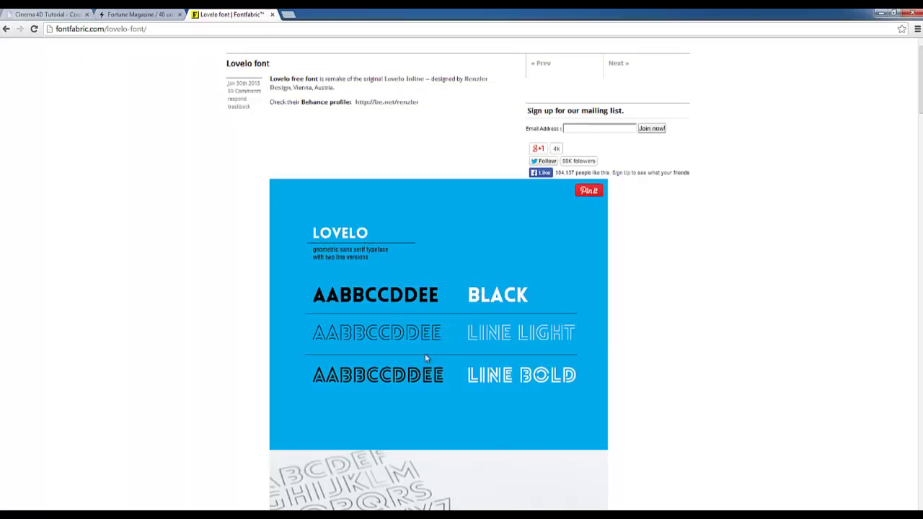
{"action": "scroll", "coordinate": [443, 305], "scroll_direction": "down", "scroll_amount": 3}
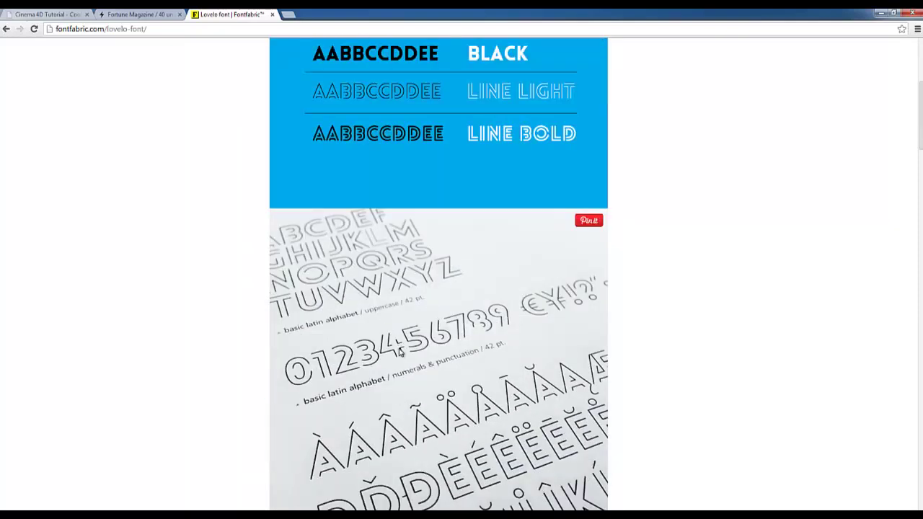
{"action": "scroll", "coordinate": [555, 292], "scroll_direction": "down", "scroll_amount": 1}
{"action": "scroll", "coordinate": [569, 257], "scroll_direction": "up", "scroll_amount": 4}
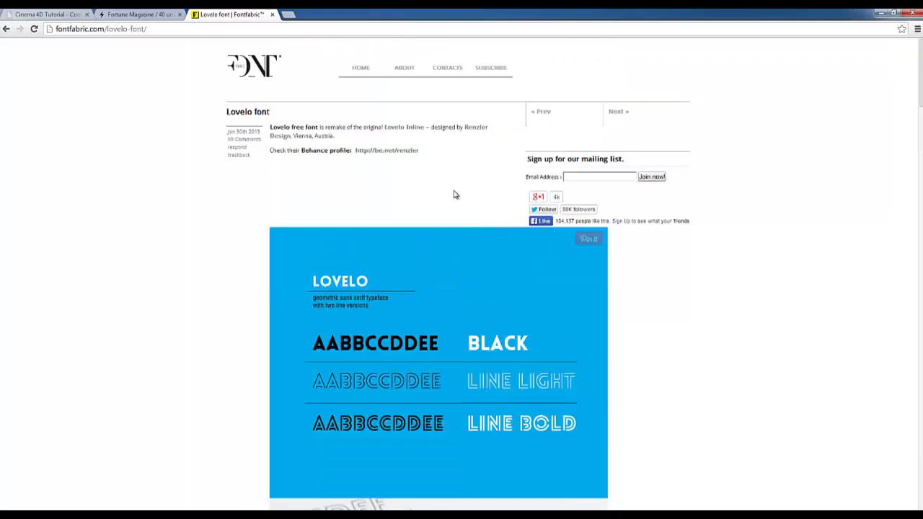
{"action": "left_click", "coordinate": [137, 15]}
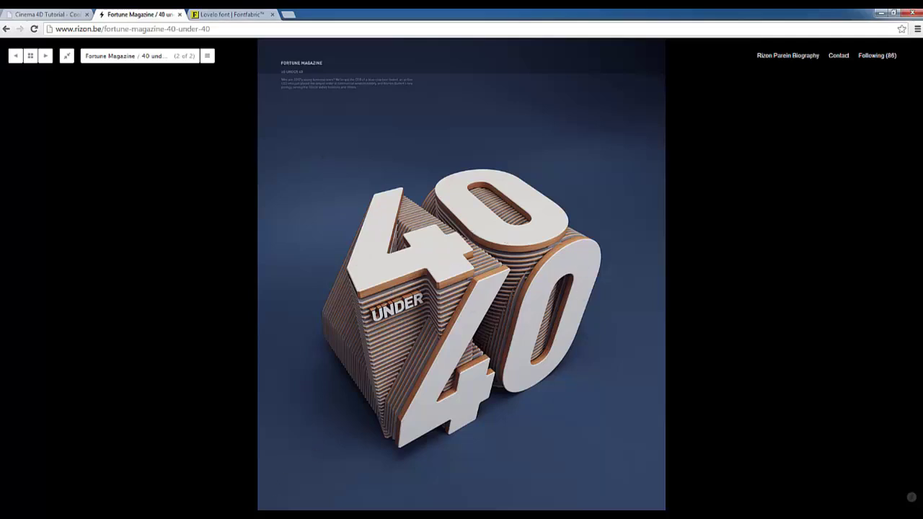
- Switch to Cinema 4D and add a text spline that reads 4
{"action": "key", "text": "alt+Tab"}
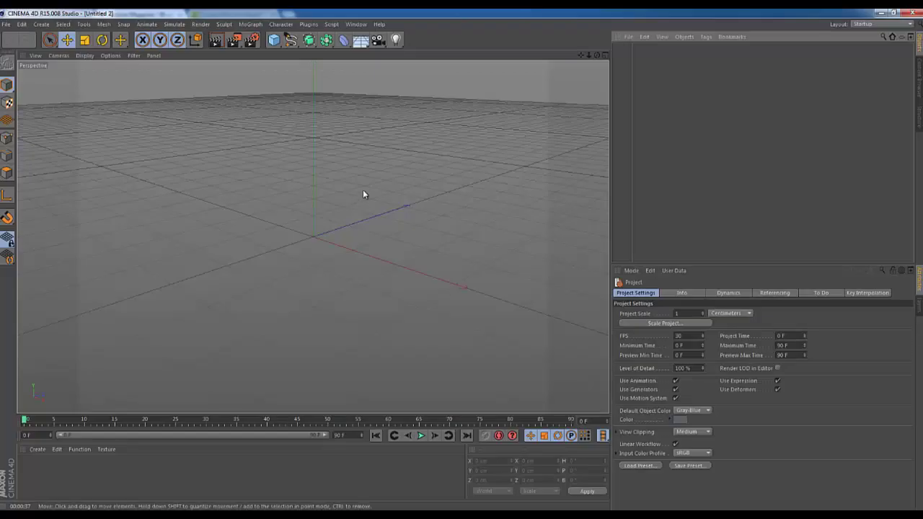
{"action": "left_click", "coordinate": [291, 40]}
{"action": "left_click", "coordinate": [328, 123]}
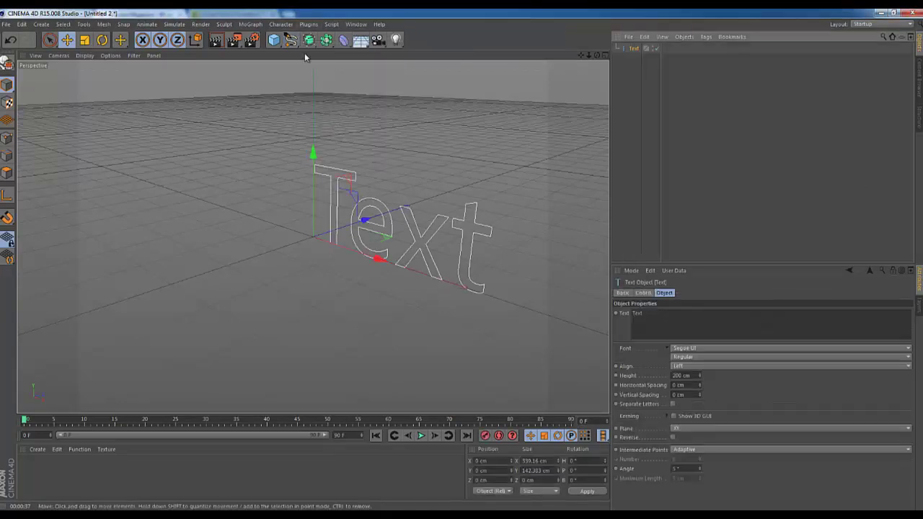
{"action": "left_click_drag", "start_coordinate": [681, 320], "coordinate": [599, 325]}
{"action": "type", "text": "4"}
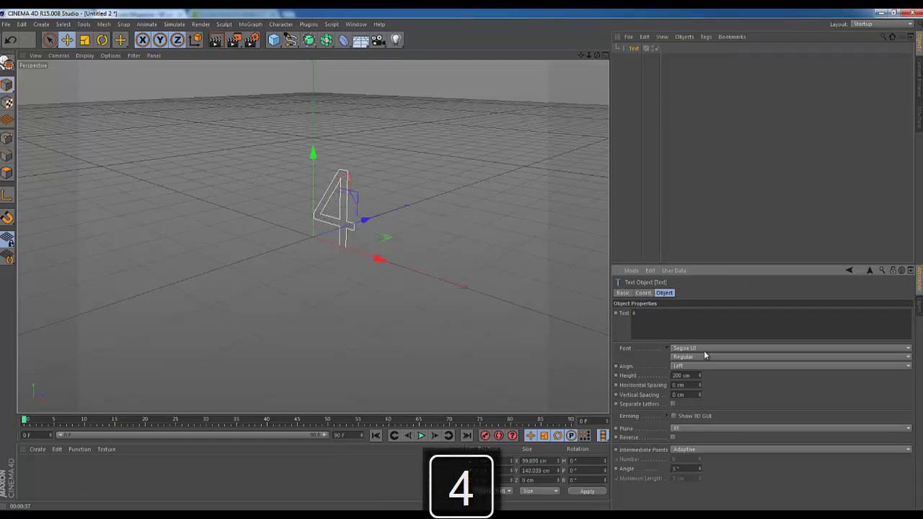
- Set the text spline's font to Lovelo, its plane to XZ and its height to 500 cm
{"action": "left_click", "coordinate": [693, 349]}
{"action": "scroll", "coordinate": [727, 247], "scroll_direction": "up", "scroll_amount": 15}
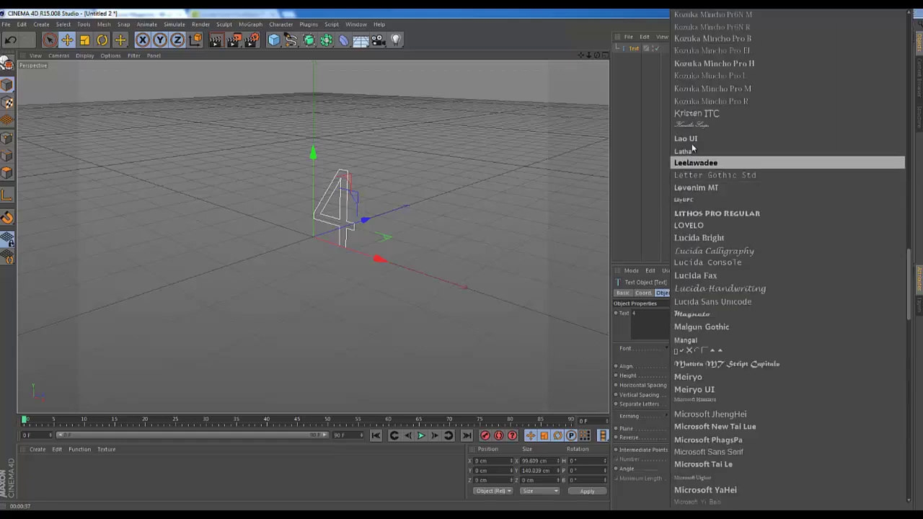
{"action": "left_click", "coordinate": [697, 226]}
{"action": "left_click", "coordinate": [689, 430]}
{"action": "left_click", "coordinate": [687, 459]}
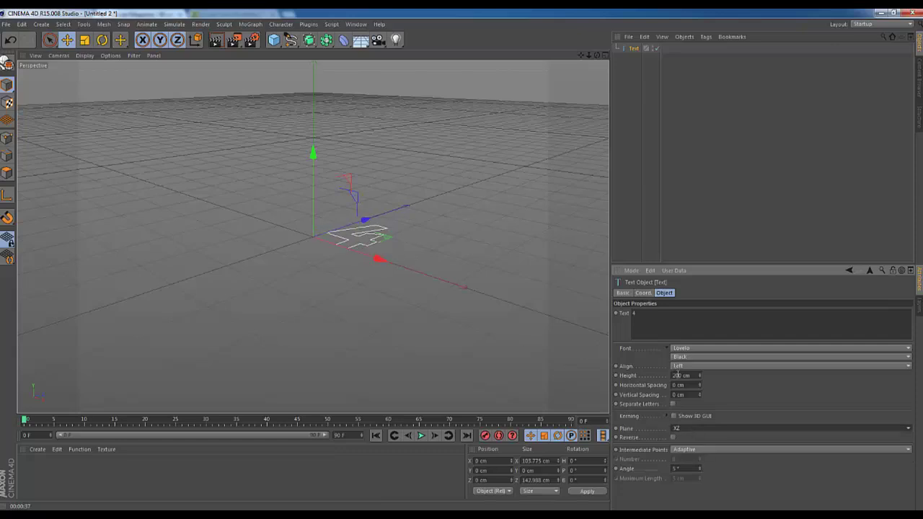
{"action": "double_click", "coordinate": [682, 375]}
{"action": "type", "text": "500"}
{"action": "key", "text": "Return"}
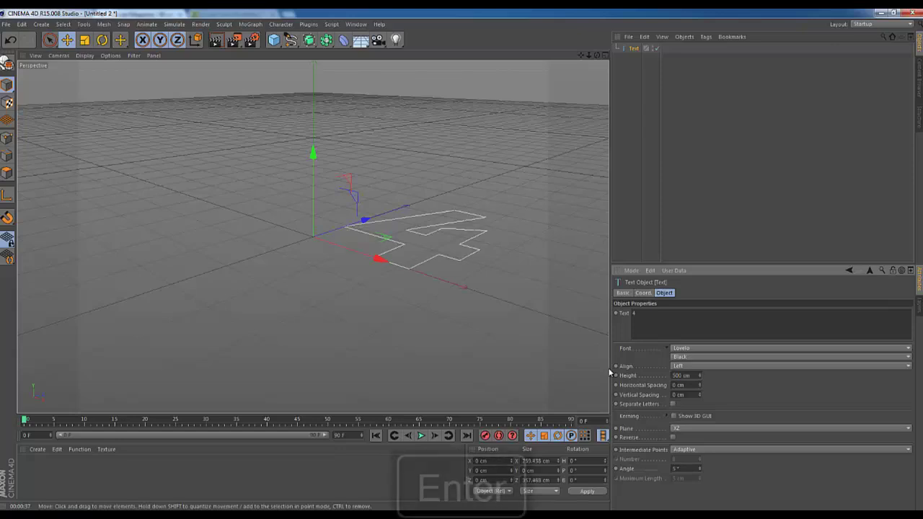
- Compare the shape of the 4 seen from above with the Fortune Magazine reference image
{"action": "left_click", "coordinate": [606, 56]}
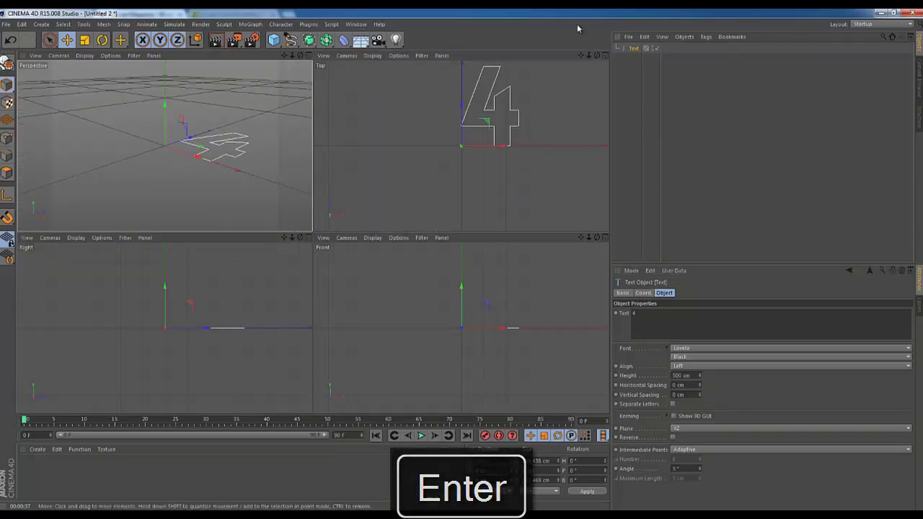
{"action": "left_click", "coordinate": [605, 56]}
{"action": "left_click_drag", "start_coordinate": [581, 56], "coordinate": [451, 263]}
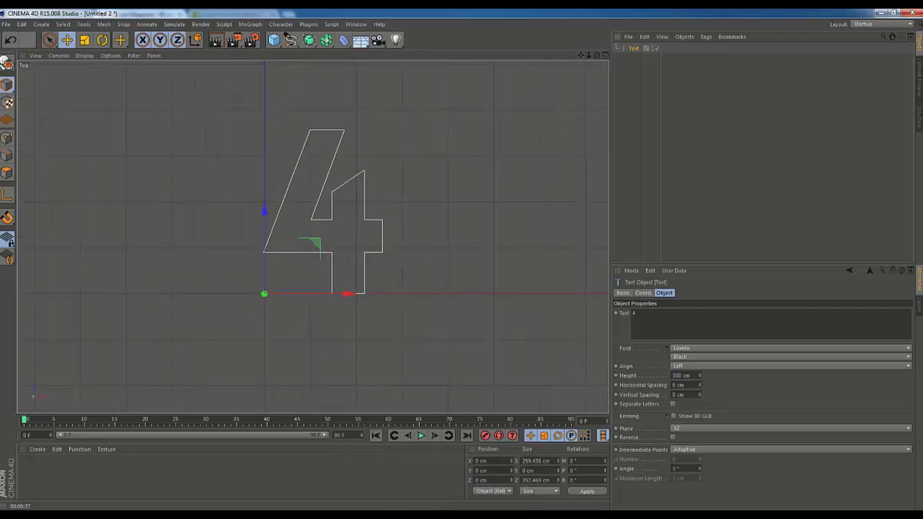
{"action": "key", "text": "alt+Tab"}
{"action": "left_click_drag", "start_coordinate": [255, 40], "coordinate": [634, 45]}
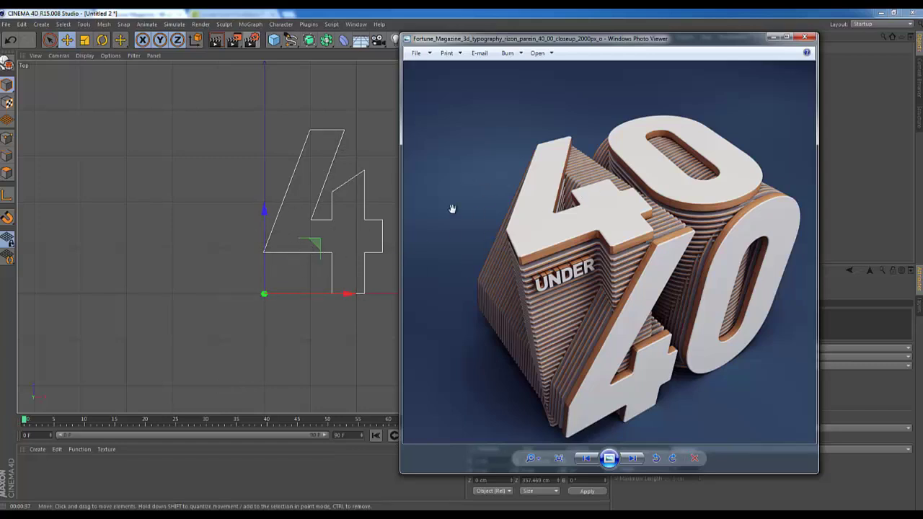
{"action": "left_click", "coordinate": [776, 39]}
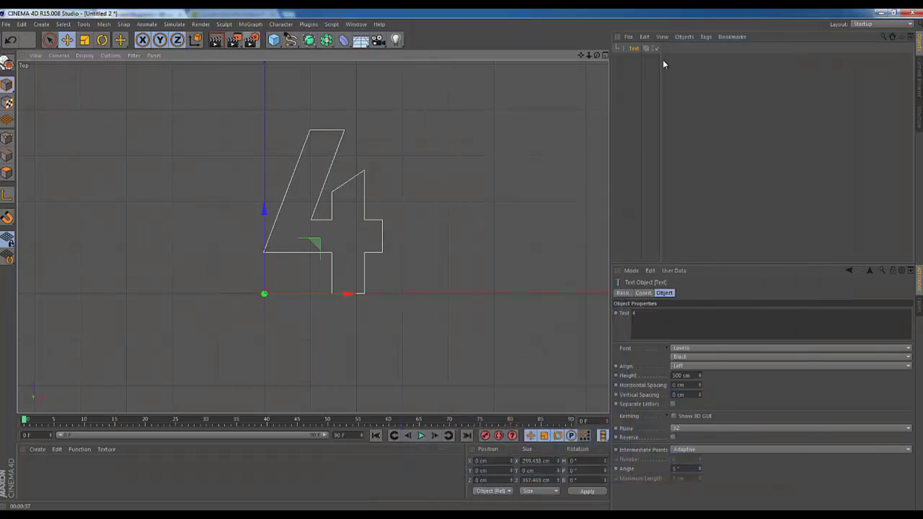
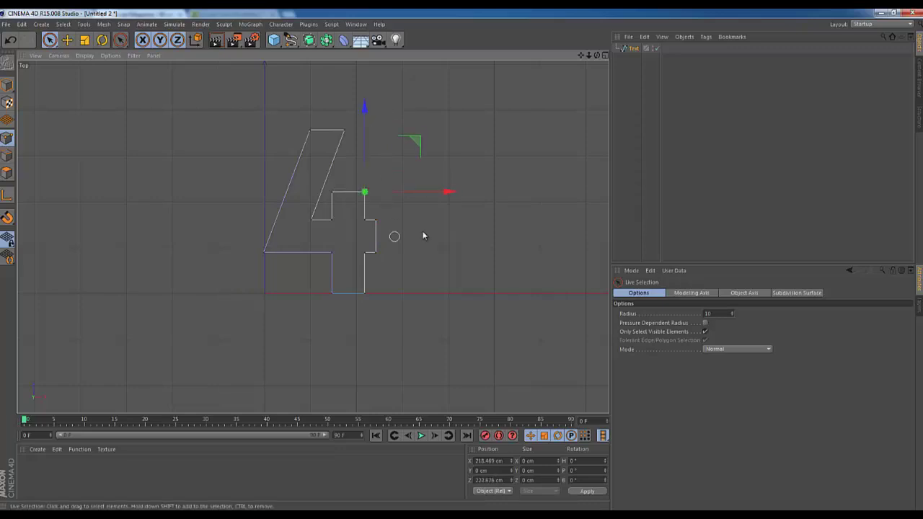
- Lower the two upper points of the 4's short stem slightly along the Z axis
{"action": "left_click", "coordinate": [380, 186]}
{"action": "left_click_drag", "start_coordinate": [331, 193], "coordinate": [364, 192]}
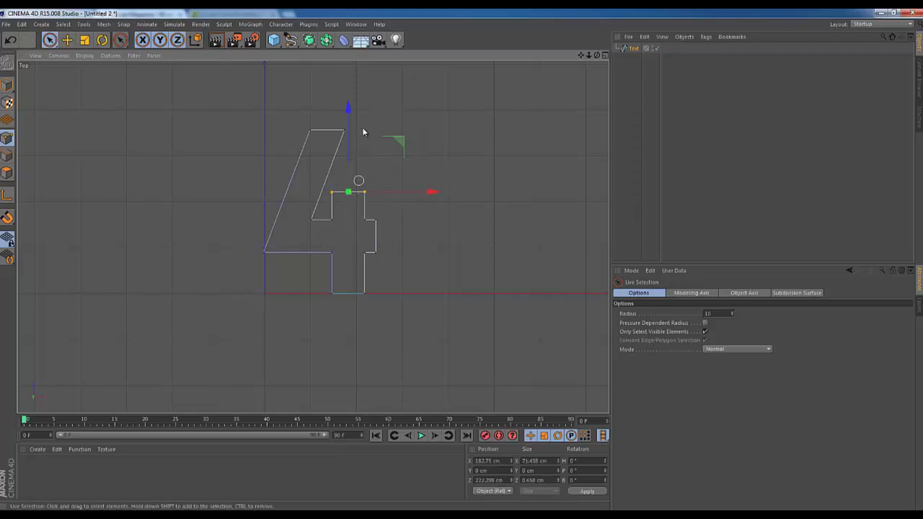
{"action": "left_click_drag", "start_coordinate": [348, 109], "coordinate": [347, 117]}
{"action": "left_click", "coordinate": [495, 155]}
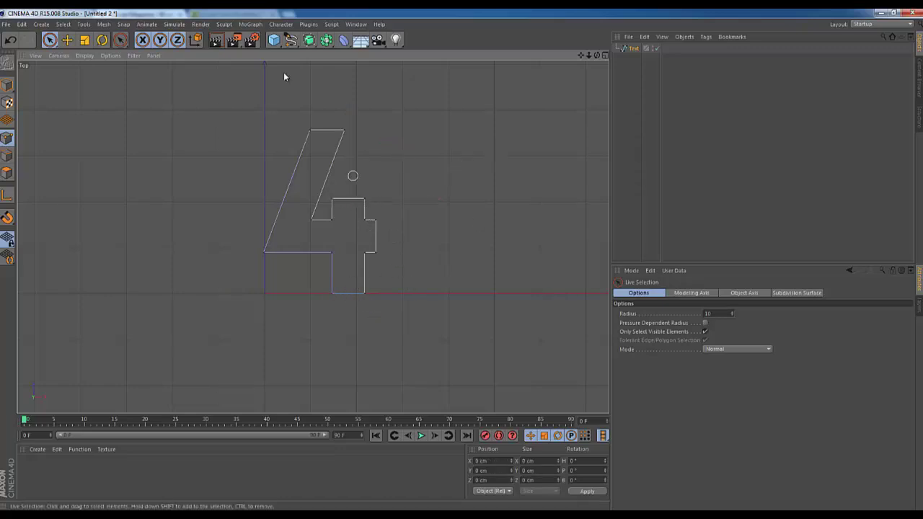
- Add a cube with a Z size of about 46 cm as a spacing guide and place it just below the 4's crossbar
{"action": "left_click", "coordinate": [274, 40]}
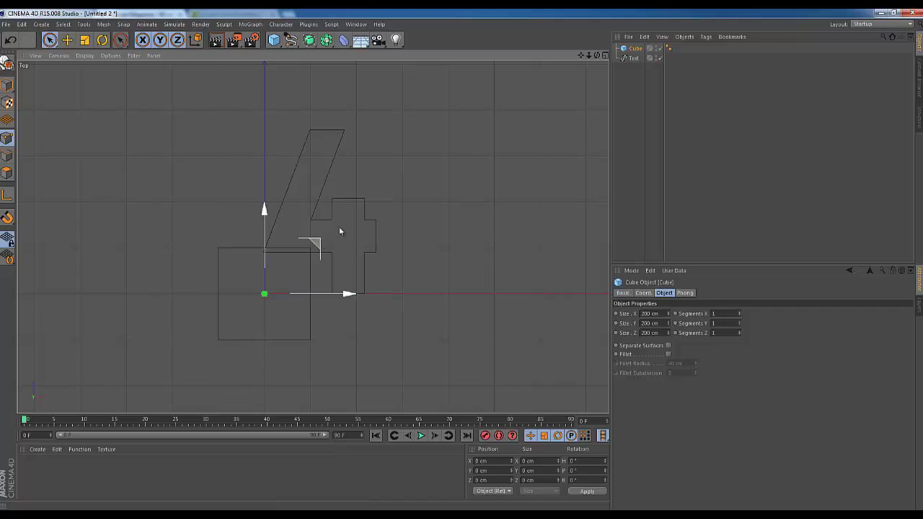
{"action": "left_click_drag", "start_coordinate": [320, 240], "coordinate": [441, 154]}
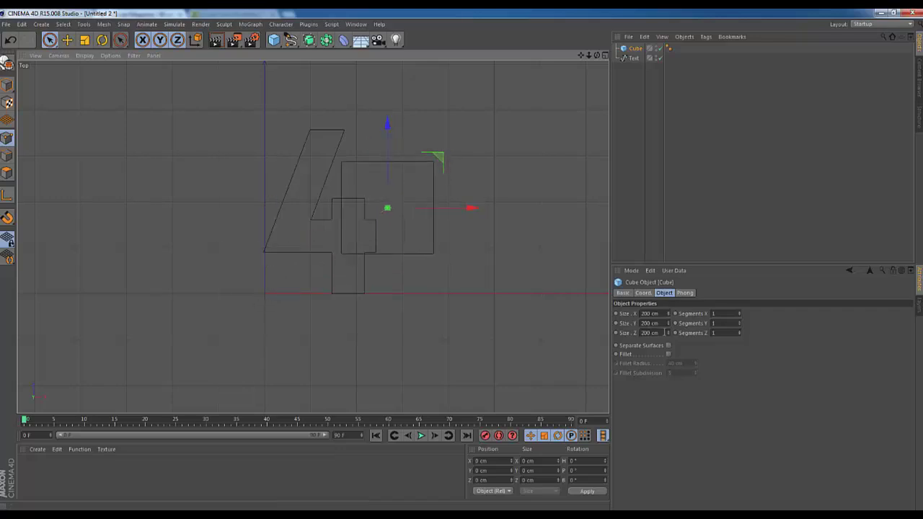
{"action": "mouse_move", "coordinate": [668, 333]}
{"action": "left_mouse_down"}
{"action": "mouse_move", "coordinate": [667, 350]}
{"action": "mouse_move", "coordinate": [668, 337]}
{"action": "left_mouse_up"}
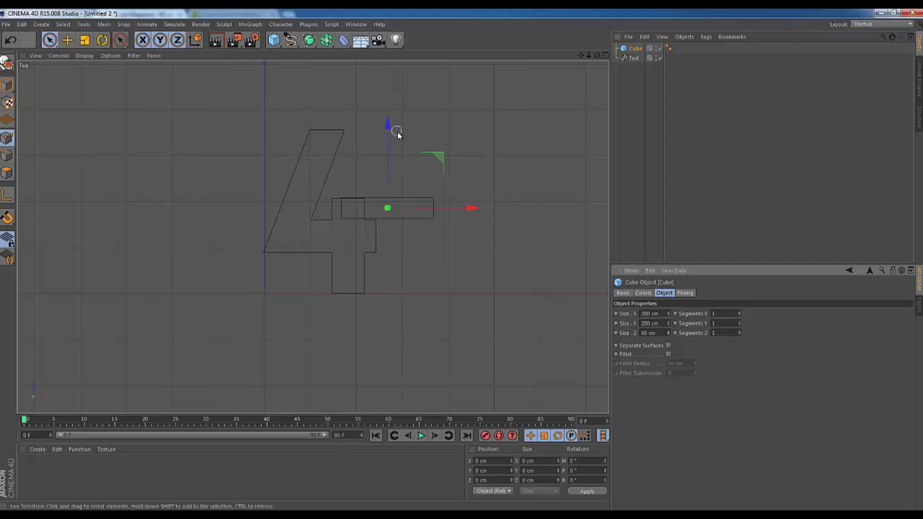
{"action": "left_click_drag", "start_coordinate": [389, 124], "coordinate": [398, 181]}
{"action": "key", "text": "space"}
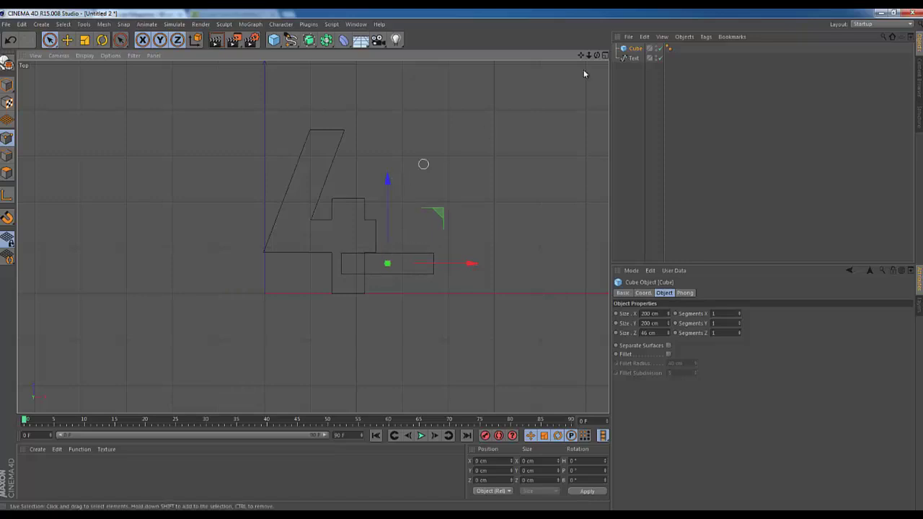
- Raise the two bottom points of the 4's lower stem to a Z position of about 39 cm
{"action": "left_click", "coordinate": [633, 57]}
{"action": "left_click_drag", "start_coordinate": [367, 295], "coordinate": [340, 283]}
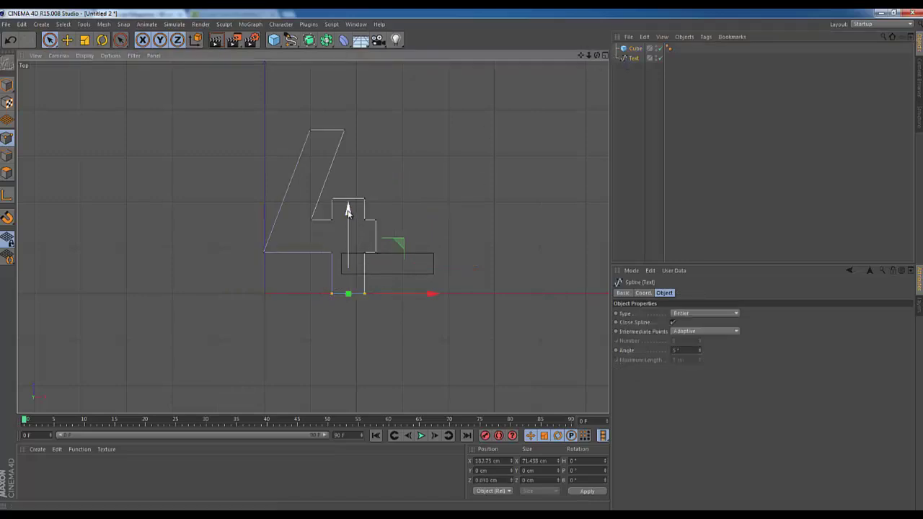
{"action": "left_click_drag", "start_coordinate": [348, 204], "coordinate": [348, 192]}
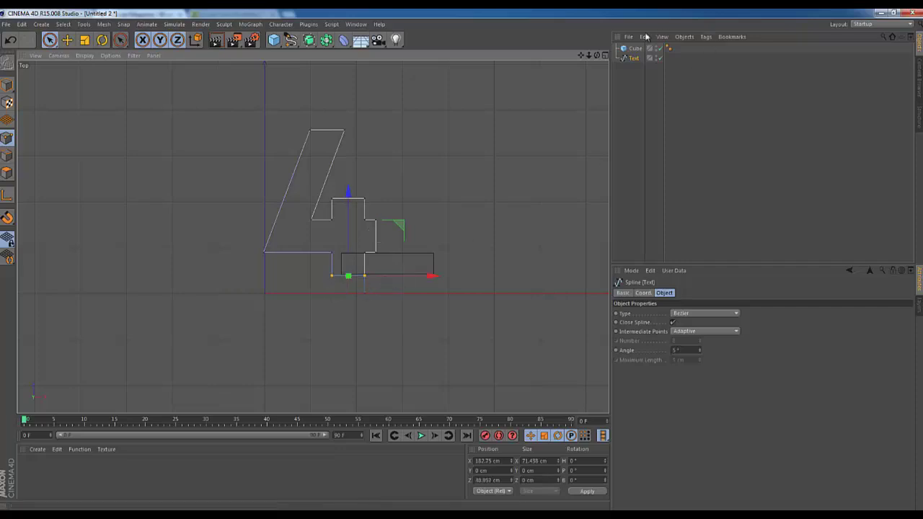
- Delete the stray spline point left below the right corner of the 4's lower stem
{"action": "left_click_drag", "start_coordinate": [590, 57], "coordinate": [399, 199]}
{"action": "left_click_drag", "start_coordinate": [590, 56], "coordinate": [463, 260]}
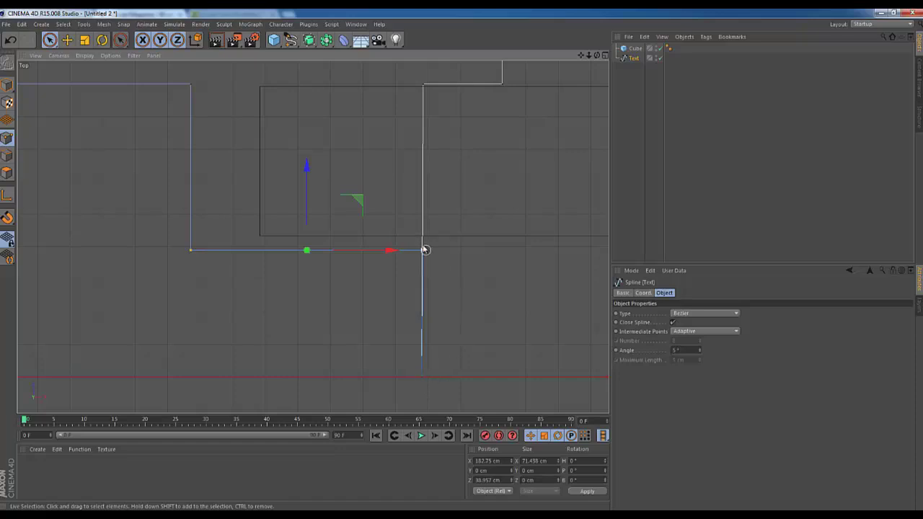
{"action": "left_click", "coordinate": [422, 376]}
{"action": "key", "text": "Delete"}
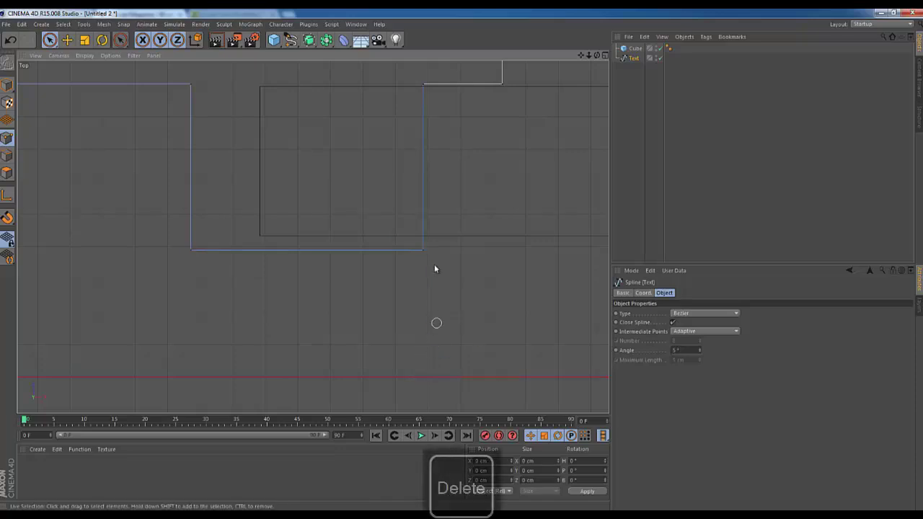
- Raise the two bottom points of the 4's lower stem to a Z position of about 42.8 cm, level with the guide cube's lower edge
{"action": "left_click", "coordinate": [423, 250]}
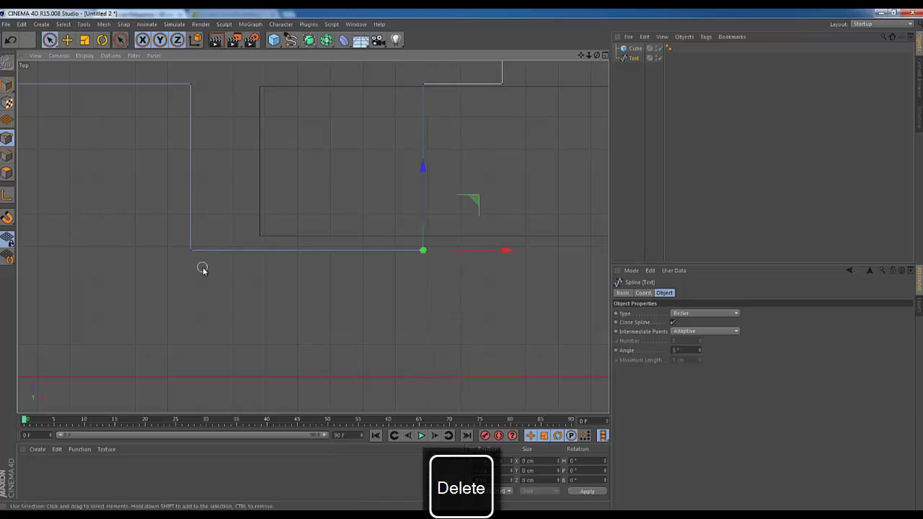
{"action": "left_click_drag", "start_coordinate": [423, 250], "coordinate": [424, 250]}
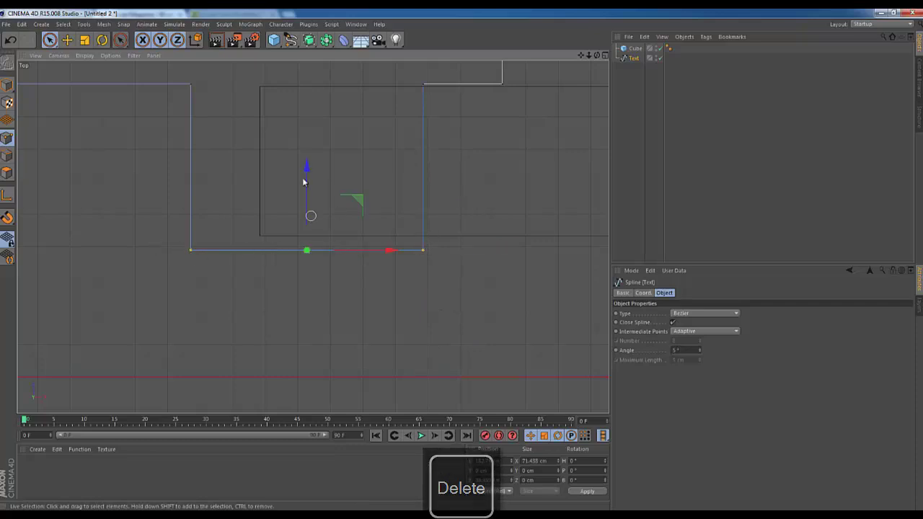
{"action": "left_click_drag", "start_coordinate": [308, 168], "coordinate": [310, 156]}
{"action": "left_click_drag", "start_coordinate": [590, 56], "coordinate": [464, 264]}
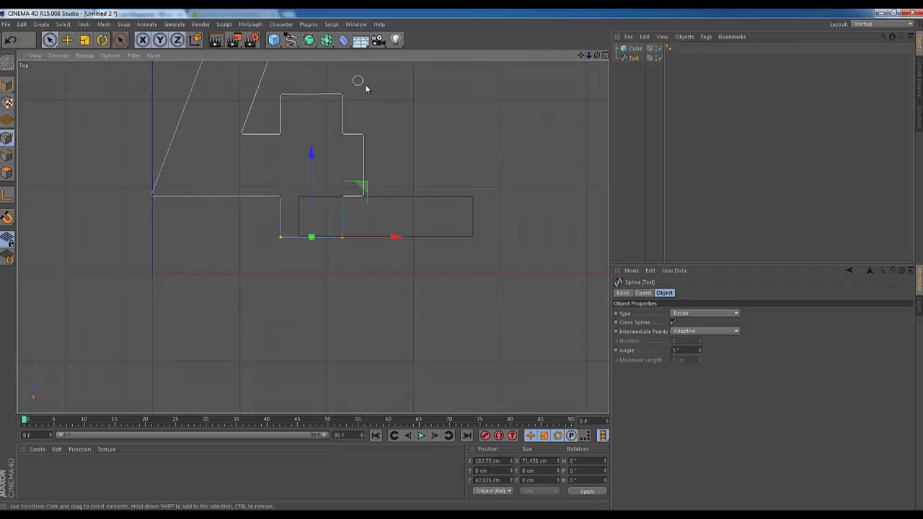
- Lower the upper right point of the 4's short stem slightly along Z to level the stem's top edge
{"action": "left_click_drag", "start_coordinate": [581, 56], "coordinate": [461, 259]}
{"action": "left_click_drag", "start_coordinate": [594, 58], "coordinate": [519, 173]}
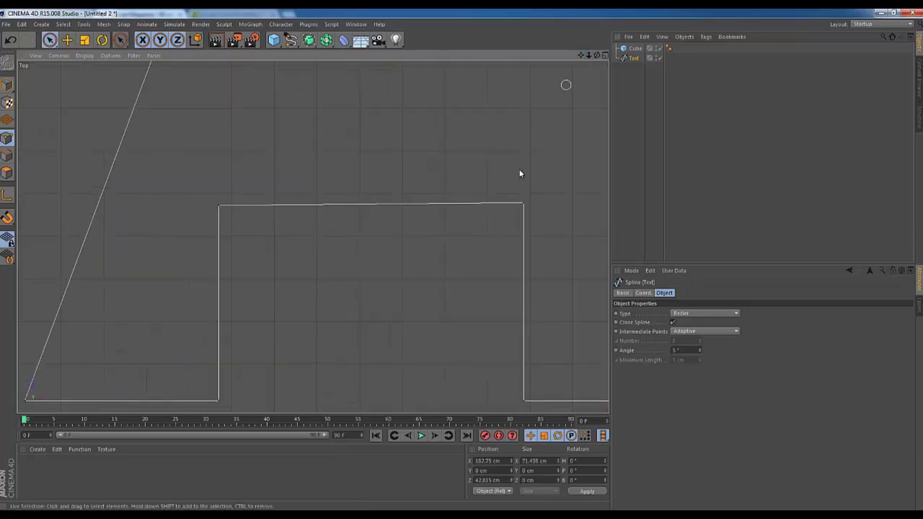
{"action": "left_click", "coordinate": [524, 204]}
{"action": "left_click_drag", "start_coordinate": [524, 118], "coordinate": [523, 122]}
- Delete the cube used as a spacing guide
{"action": "left_click_drag", "start_coordinate": [589, 56], "coordinate": [463, 266]}
{"action": "left_click", "coordinate": [635, 48]}
{"action": "key", "text": "Delete"}
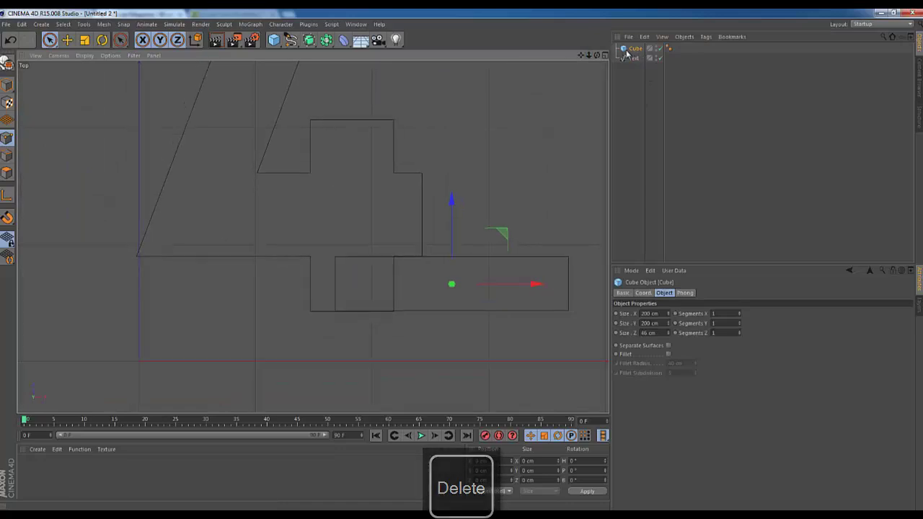
{"action": "key", "text": "Delete"}
{"action": "left_click_drag", "start_coordinate": [588, 55], "coordinate": [462, 263]}
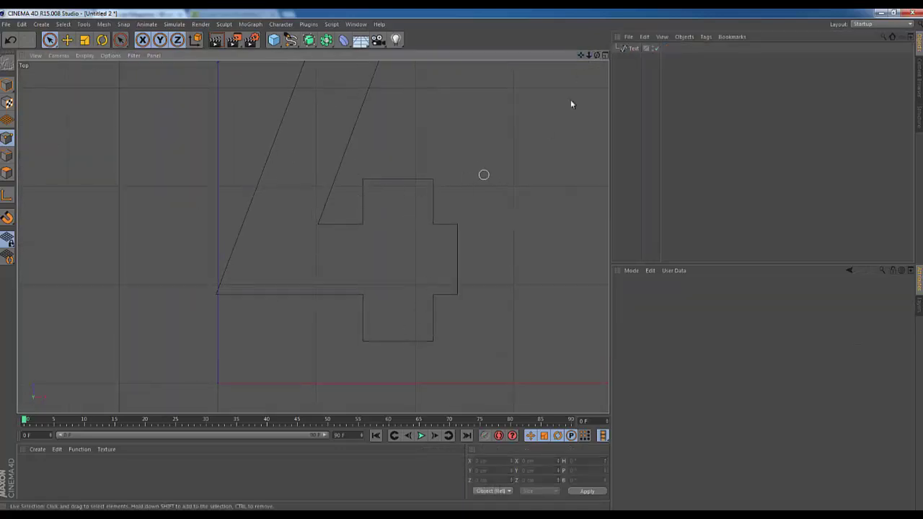
- Scale the two top and two bottom end points of the 4's vertical stem together along Z to about 153.6 cm
{"action": "left_click", "coordinate": [635, 48]}
{"action": "left_click", "coordinate": [502, 205]}
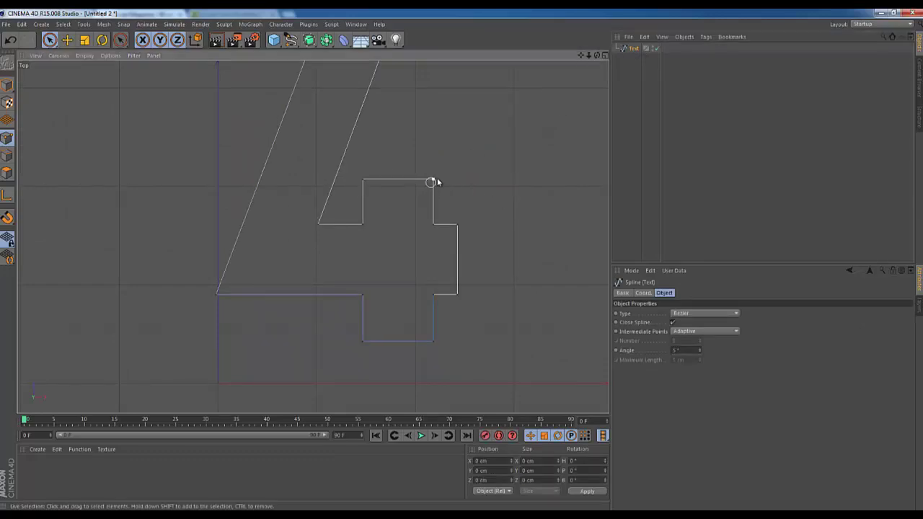
{"action": "left_click_drag", "start_coordinate": [433, 180], "coordinate": [353, 186]}
{"action": "left_click", "coordinate": [428, 339], "text": "shift"}
{"action": "key", "text": "t"}
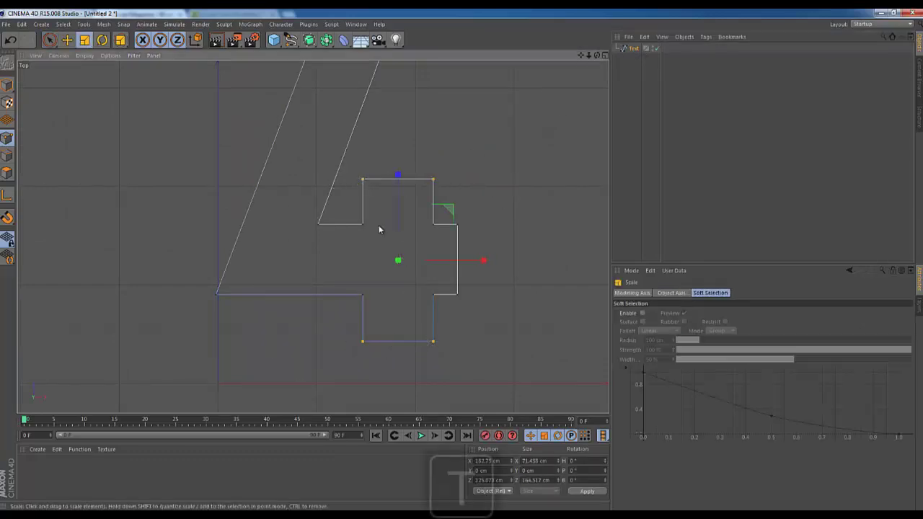
{"action": "left_click_drag", "start_coordinate": [398, 176], "coordinate": [401, 183]}
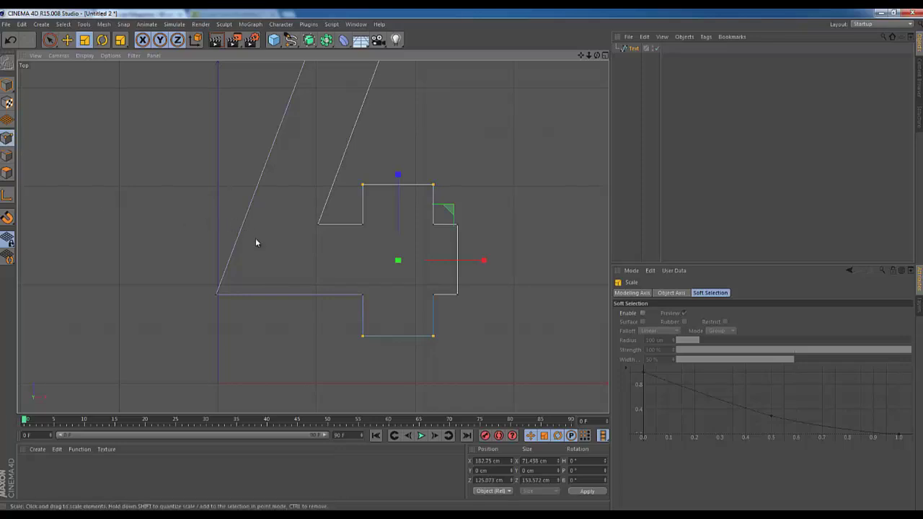
- Cut a new point with the Knife into the 4's outer diagonal, level with the crossbar's upper edge
{"action": "key", "text": "k"}
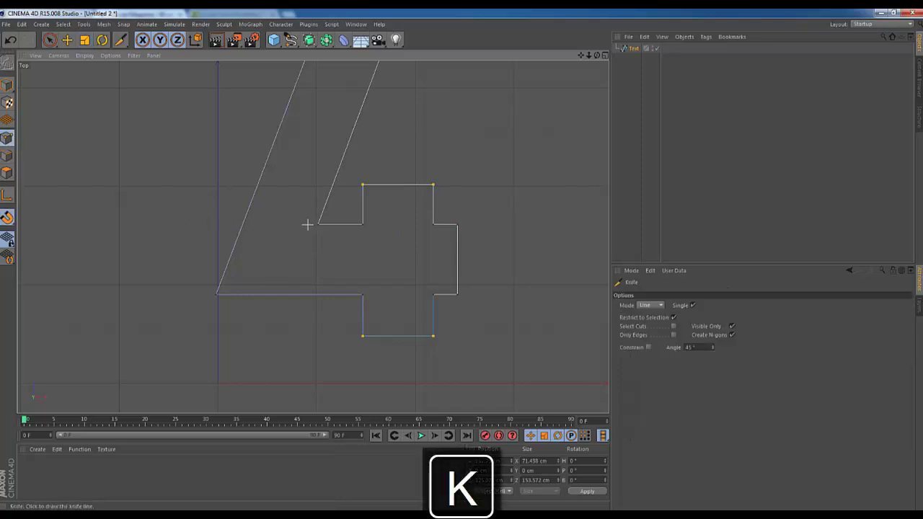
{"action": "left_click_drag", "start_coordinate": [314, 225], "coordinate": [199, 226]}
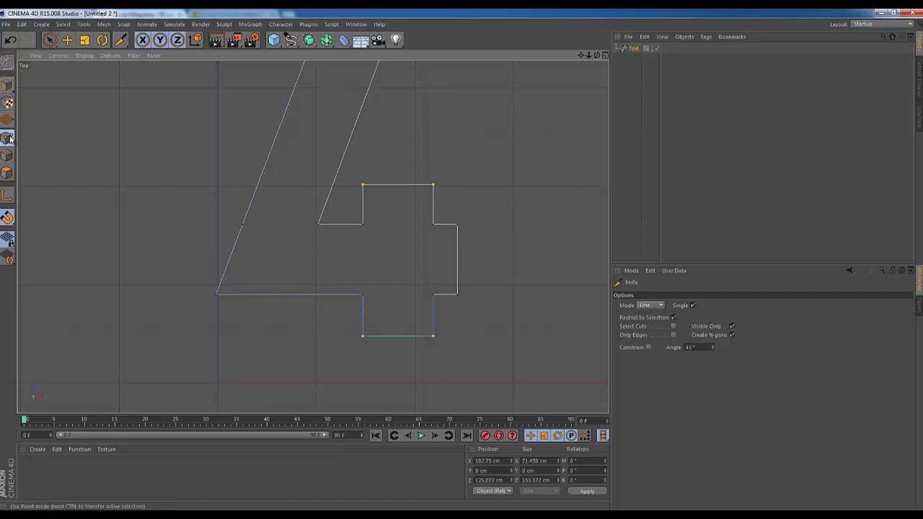
{"action": "key", "text": "space"}
- Move the 4's lower left corner point along X until it sits directly below the newly cut point
{"action": "left_click", "coordinate": [217, 294]}
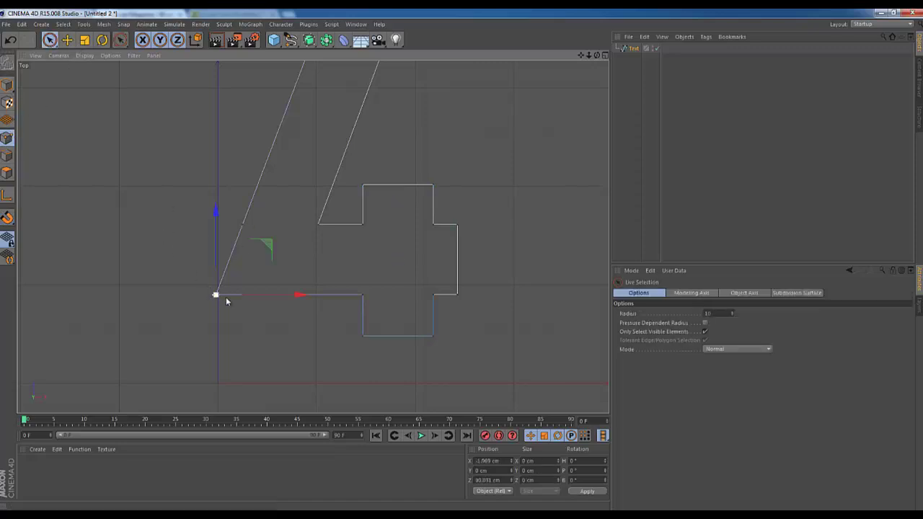
{"action": "left_click_drag", "start_coordinate": [303, 297], "coordinate": [326, 297]}
{"action": "left_click", "coordinate": [354, 252]}
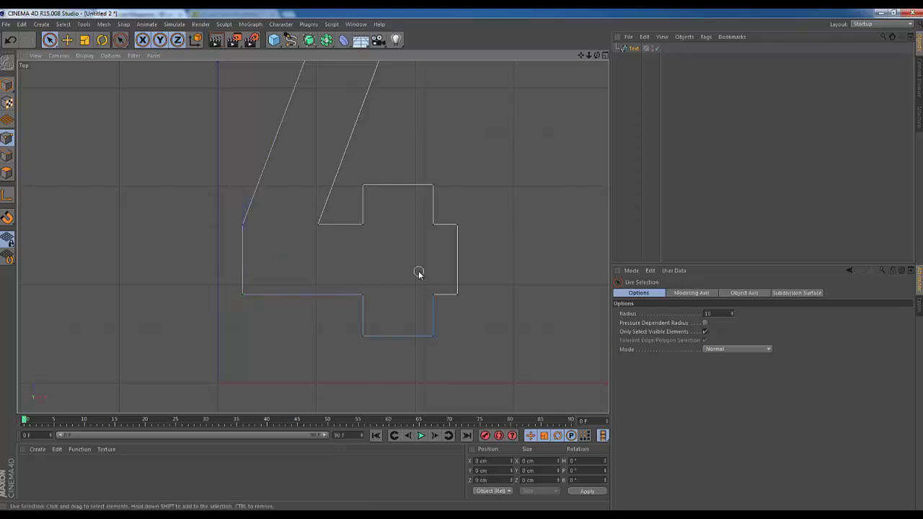
- Compare with the reference image and shift the two top points of the 4 along X so the diagonal leans further right
{"action": "left_click_drag", "start_coordinate": [583, 56], "coordinate": [465, 260]}
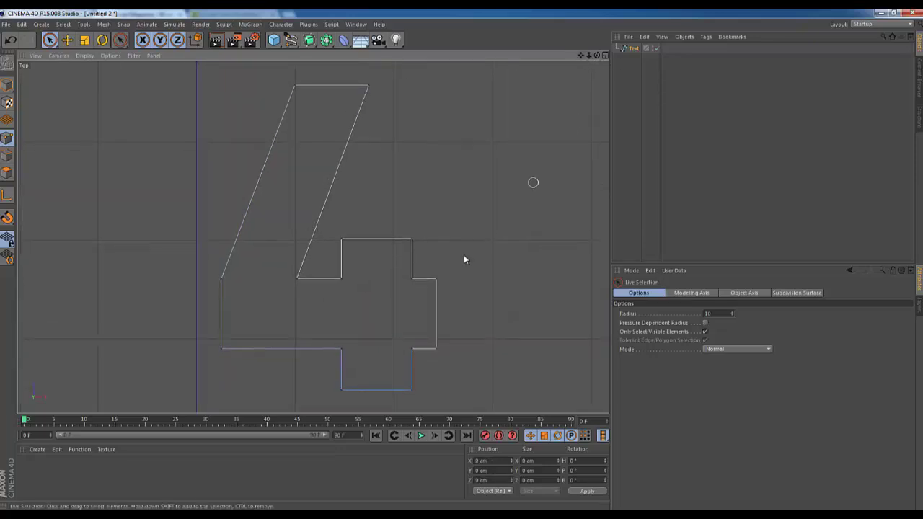
{"action": "left_click", "coordinate": [293, 85]}
{"action": "left_click", "coordinate": [427, 515]}
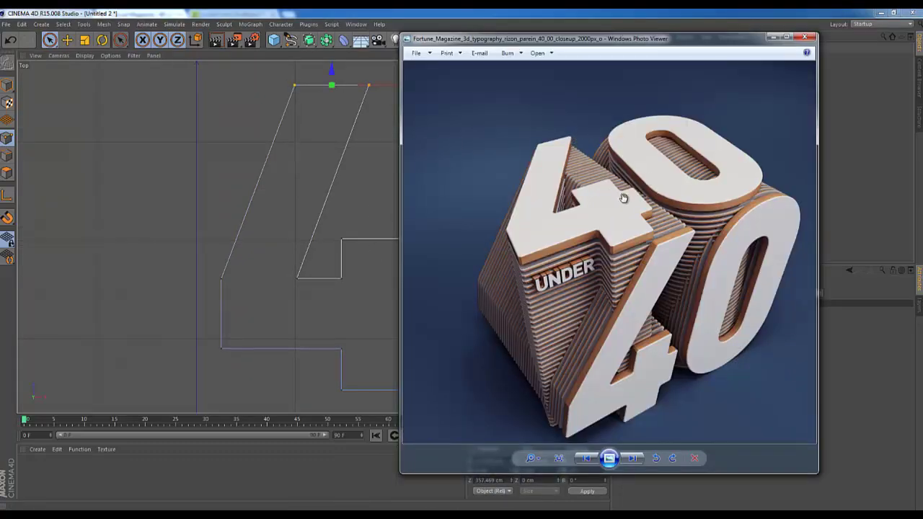
{"action": "left_click", "coordinate": [771, 37]}
{"action": "left_click_drag", "start_coordinate": [419, 86], "coordinate": [453, 121]}
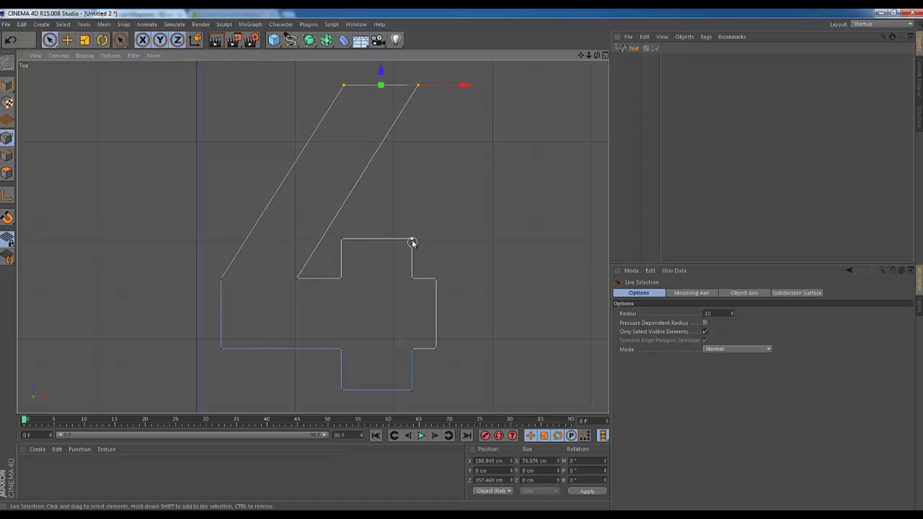
{"action": "left_click_drag", "start_coordinate": [462, 86], "coordinate": [449, 87]}
{"action": "left_click", "coordinate": [508, 228]}
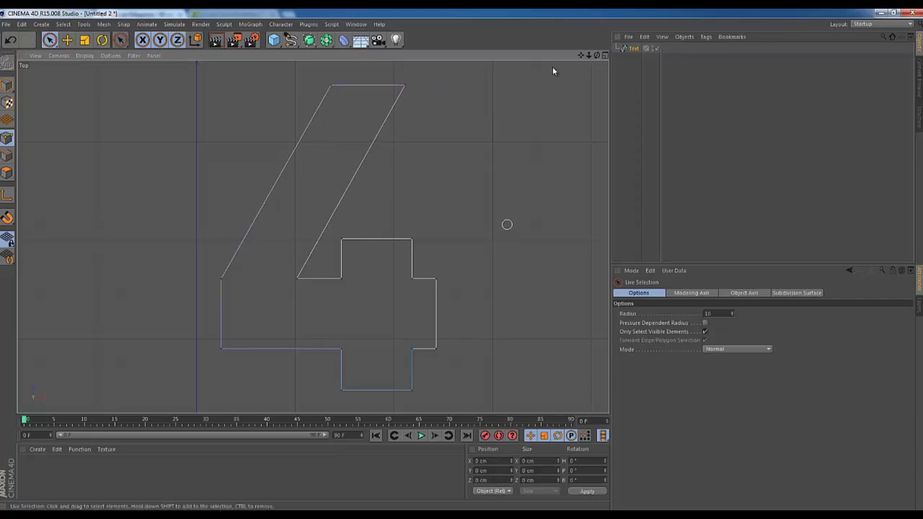
{"action": "scroll", "coordinate": [462, 265], "scroll_direction": "down", "scroll_amount": 2}
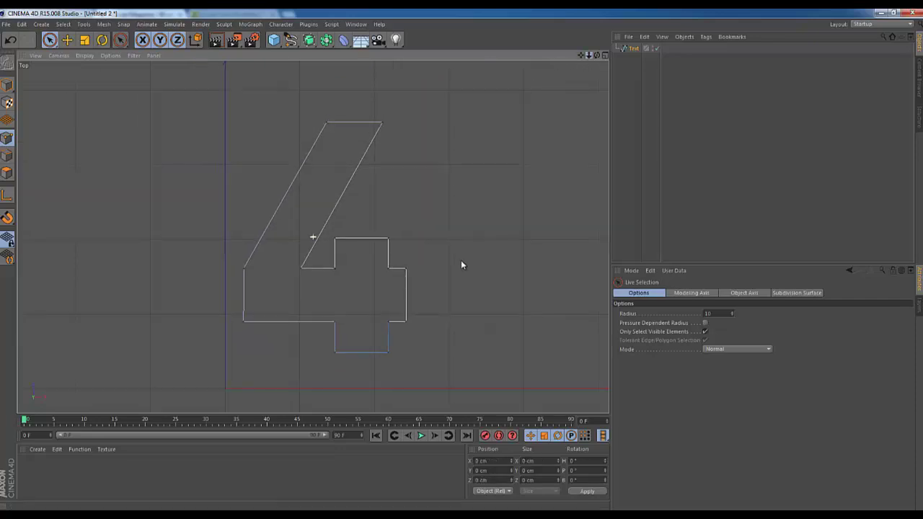
{"action": "mouse_move", "coordinate": [580, 56]}
{"action": "left_mouse_down"}
{"action": "mouse_move", "coordinate": [575, 46]}
{"action": "mouse_move", "coordinate": [454, 262]}
{"action": "mouse_move", "coordinate": [577, 65]}
{"action": "left_mouse_up"}
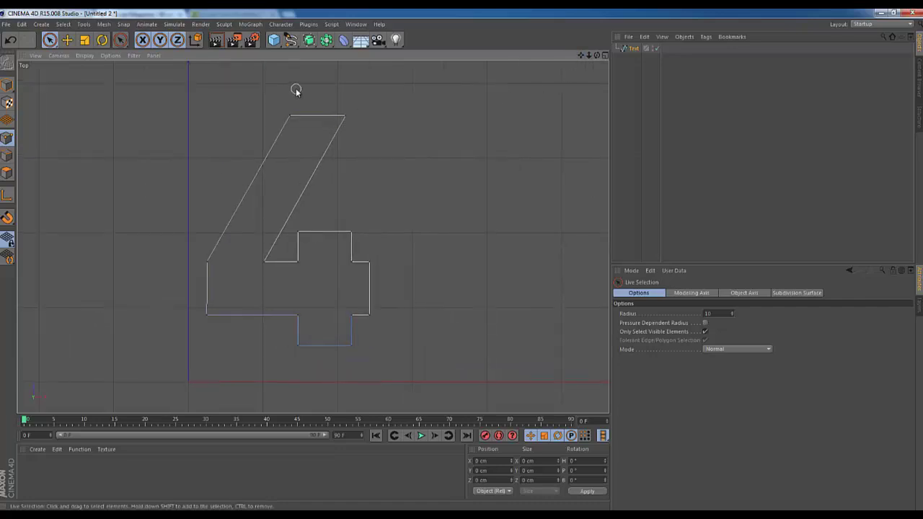
{"action": "left_click_drag", "start_coordinate": [291, 40], "coordinate": [356, 89]}
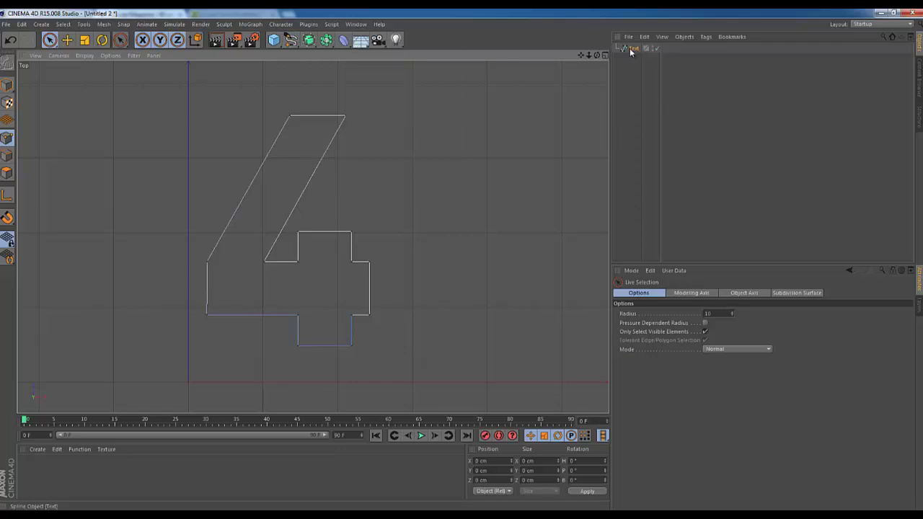
{"action": "left_click_drag", "start_coordinate": [291, 39], "coordinate": [385, 92]}
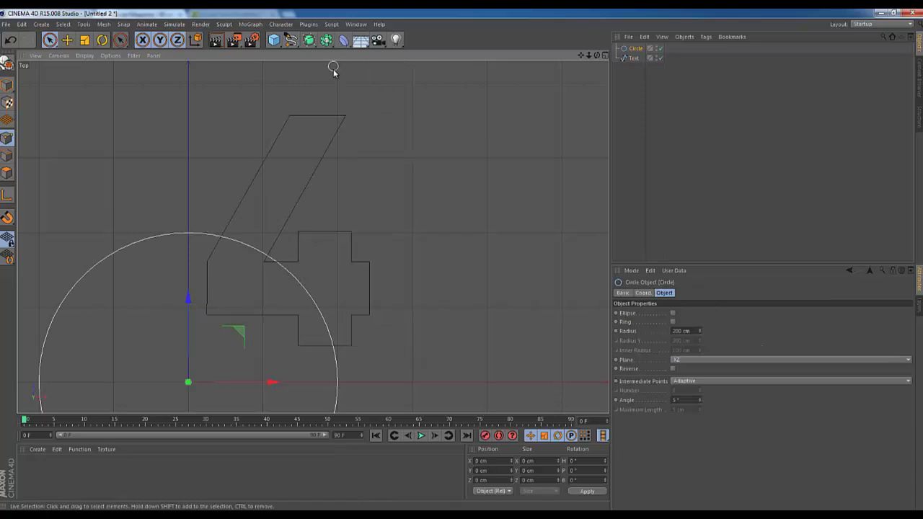
{"action": "key", "text": "ctrl+z"}
- Add a text spline reading 0 with a height of 424 cm, its baseline at the bottom of the 4
{"action": "left_click_drag", "start_coordinate": [291, 40], "coordinate": [311, 123]}
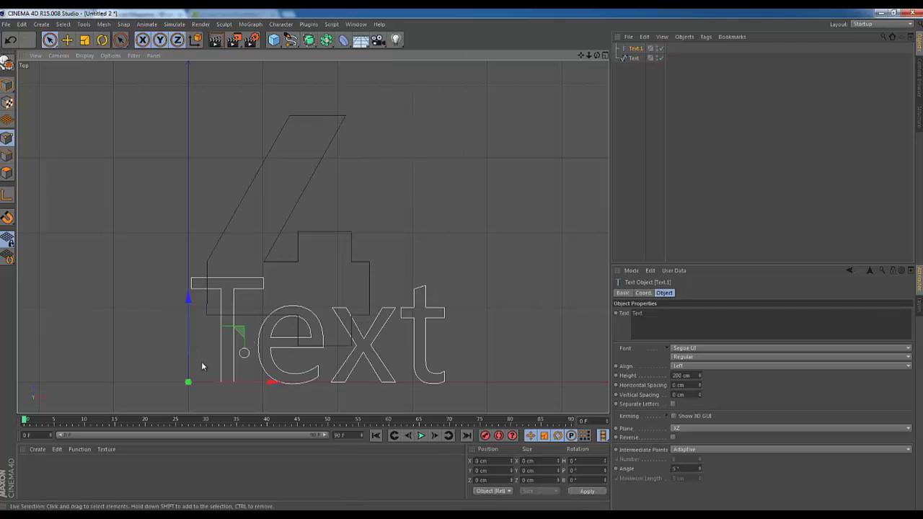
{"action": "left_click_drag", "start_coordinate": [244, 337], "coordinate": [320, 296]}
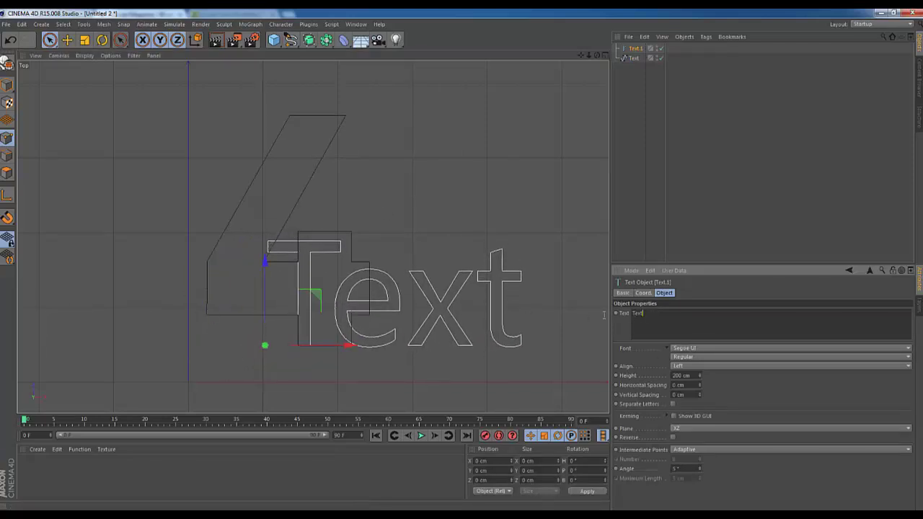
{"action": "type", "text": "0"}
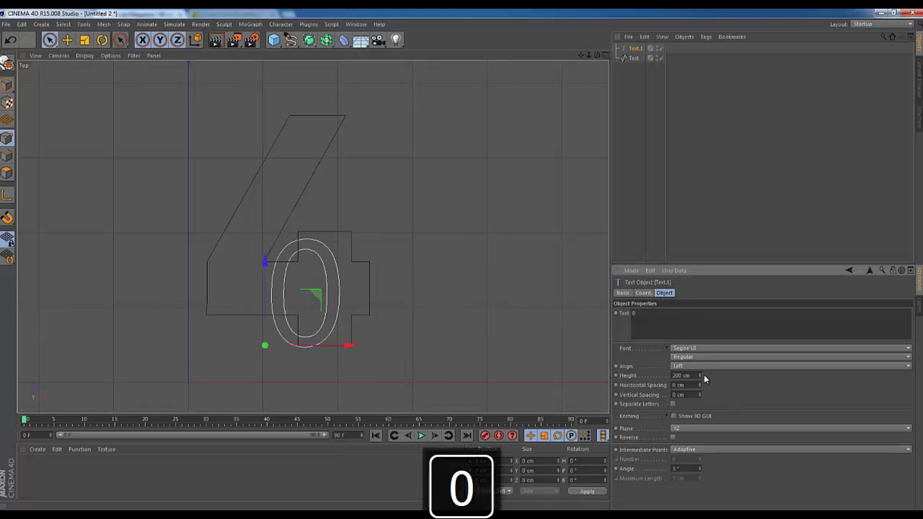
{"action": "left_click_drag", "start_coordinate": [700, 368], "coordinate": [699, 378]}
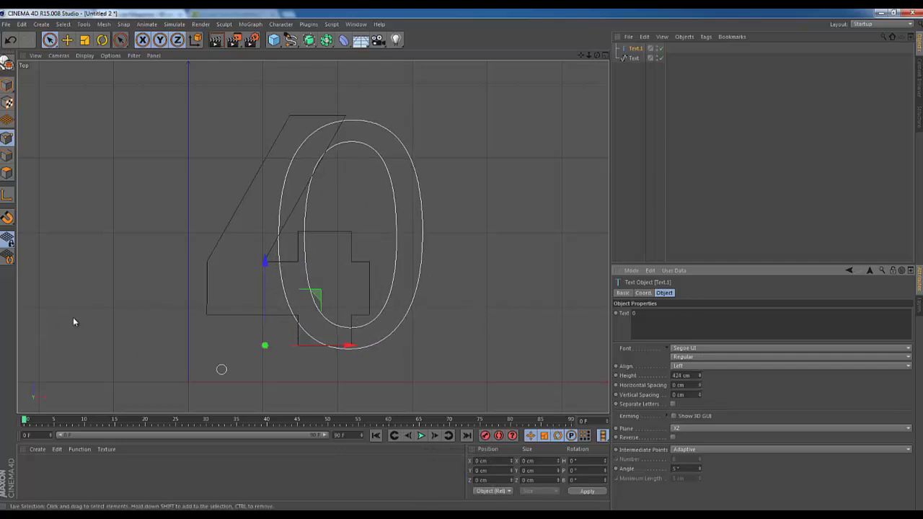
- Place the 0 just to the right of the 4, aligned in height, and set its font style to Bold
{"action": "left_click_drag", "start_coordinate": [264, 258], "coordinate": [265, 259]}
{"action": "left_click_drag", "start_coordinate": [354, 342], "coordinate": [472, 338]}
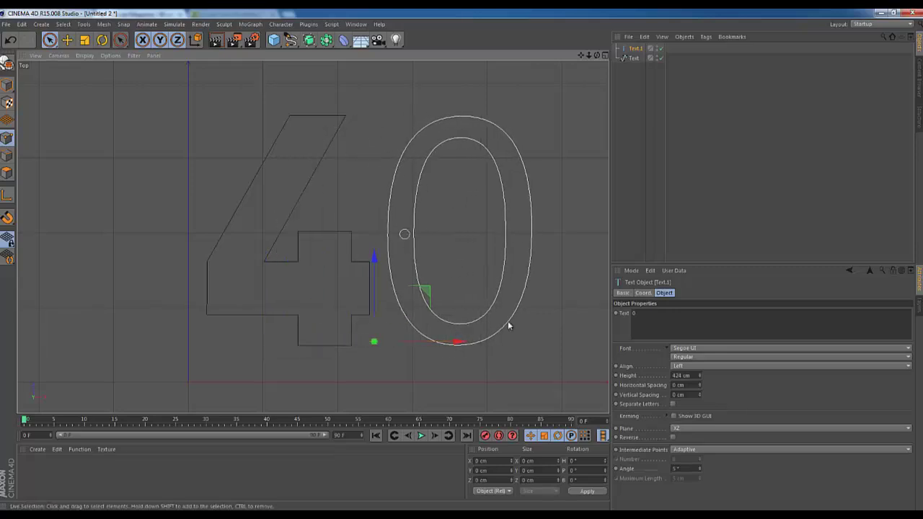
{"action": "left_click", "coordinate": [698, 357]}
{"action": "left_click", "coordinate": [689, 369]}
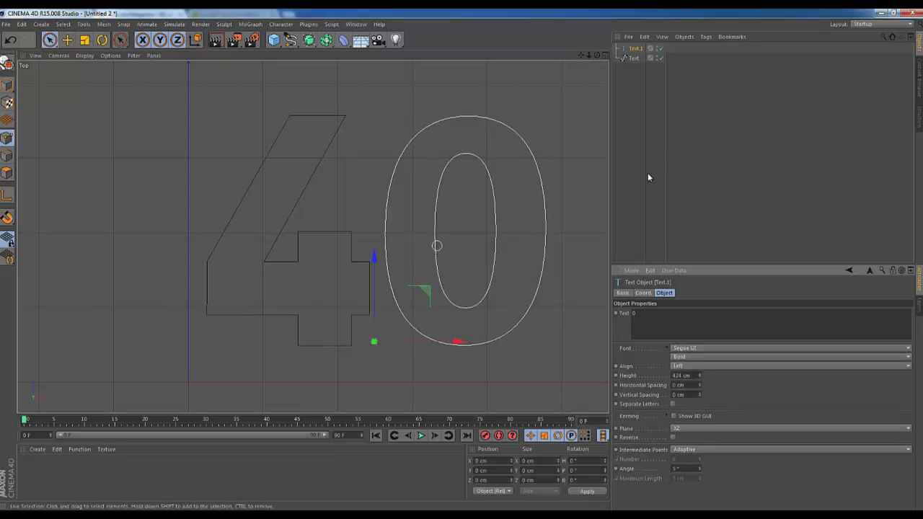
- Try the Onyx font on the 0 and undo the font change
{"action": "left_click", "coordinate": [706, 347]}
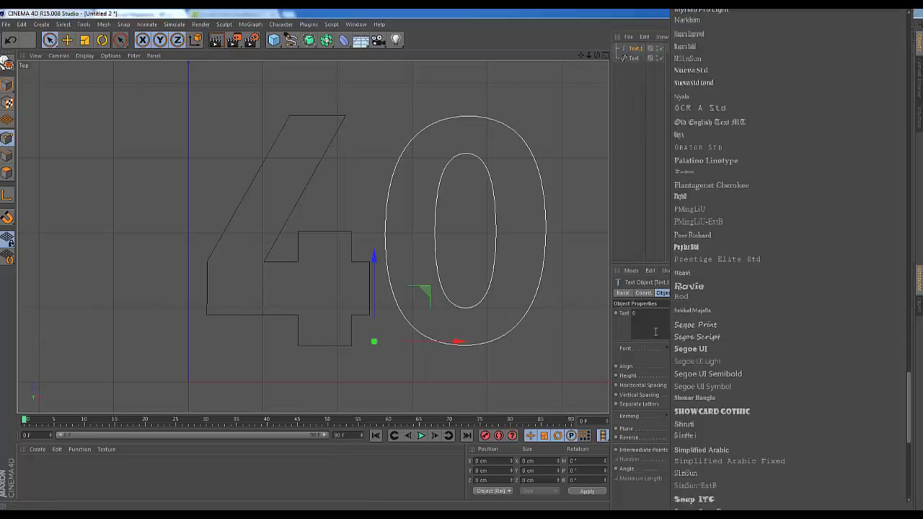
{"action": "scroll", "coordinate": [732, 325], "scroll_direction": "down", "scroll_amount": 10}
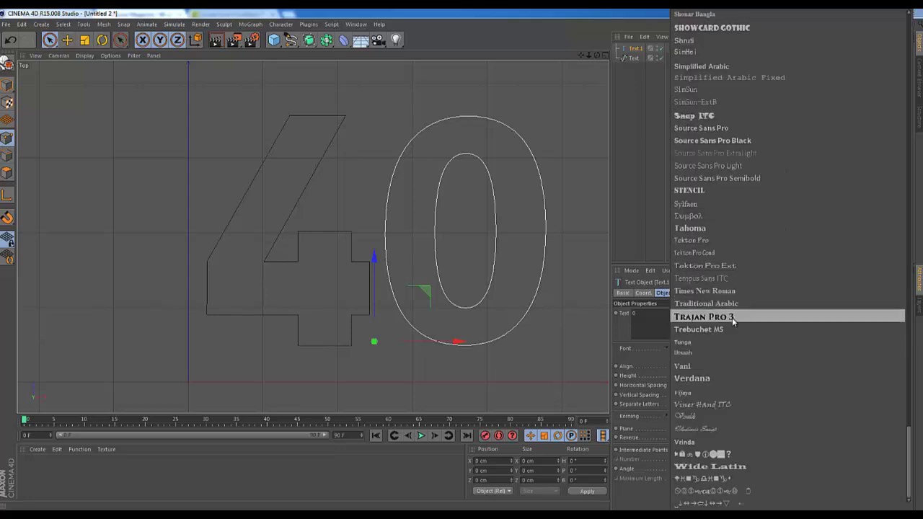
{"action": "scroll", "coordinate": [736, 307], "scroll_direction": "up", "scroll_amount": 12}
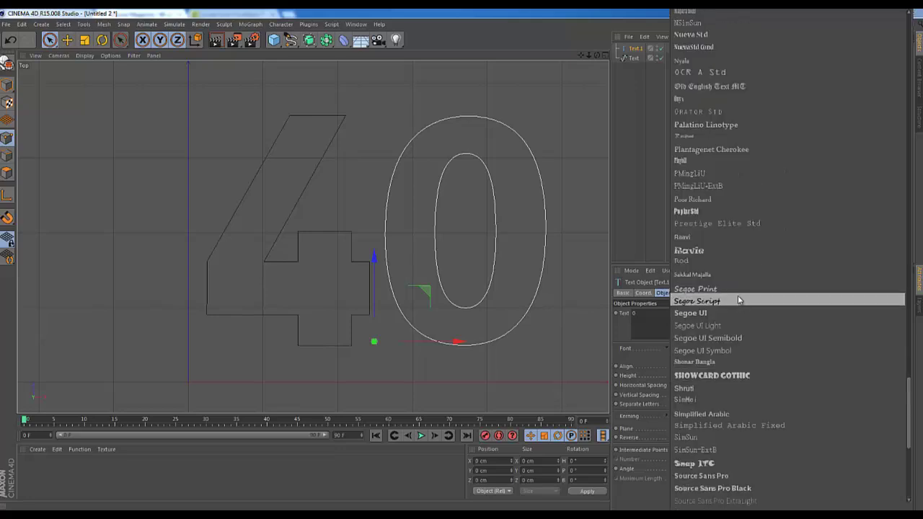
{"action": "scroll", "coordinate": [748, 207], "scroll_direction": "up", "scroll_amount": 2}
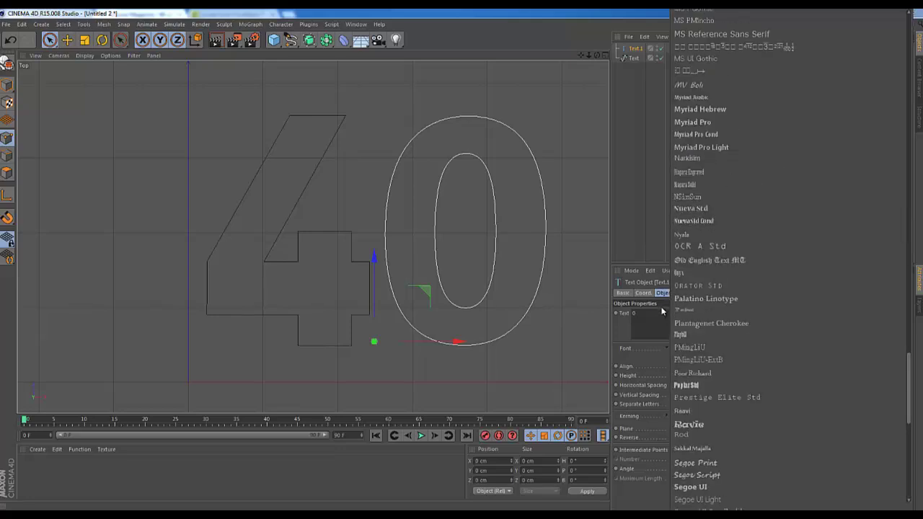
{"action": "left_click", "coordinate": [677, 273]}
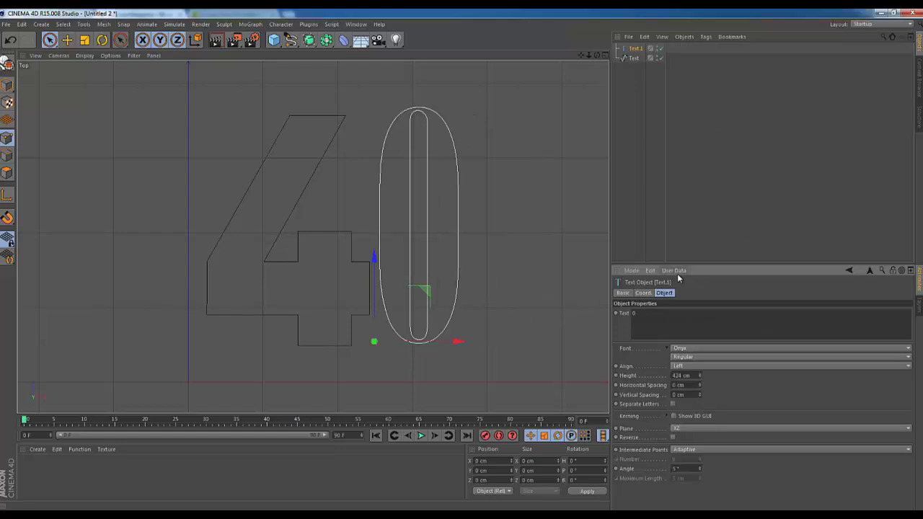
{"action": "left_click", "coordinate": [693, 357]}
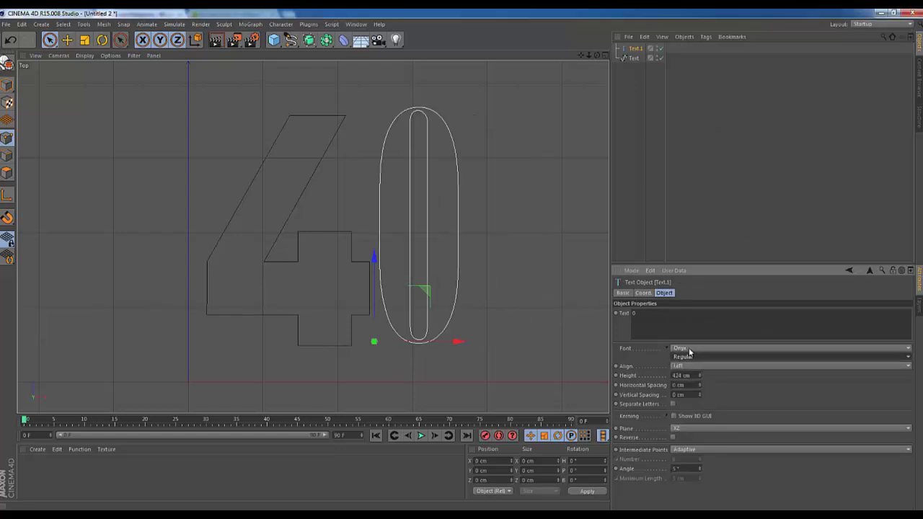
{"action": "left_click", "coordinate": [687, 317]}
{"action": "key", "text": "ctrl+z"}
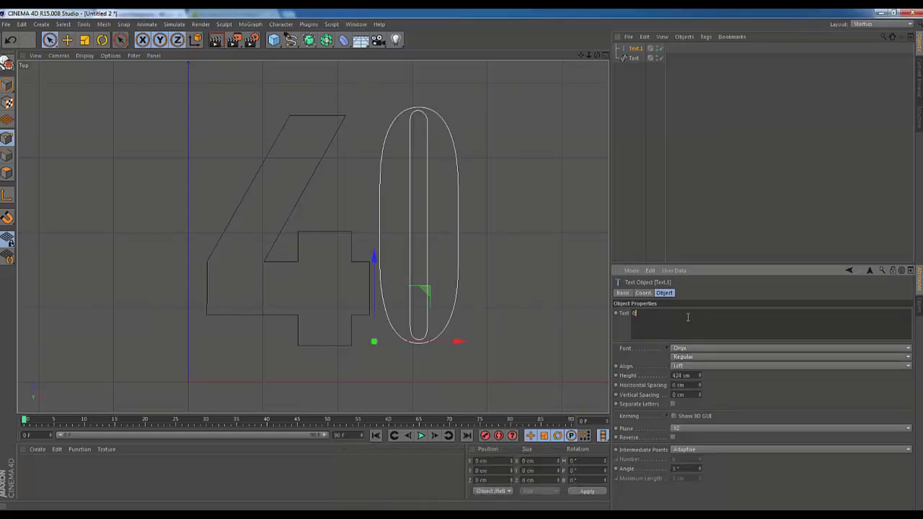
{"action": "key", "text": "ctrl+z"}
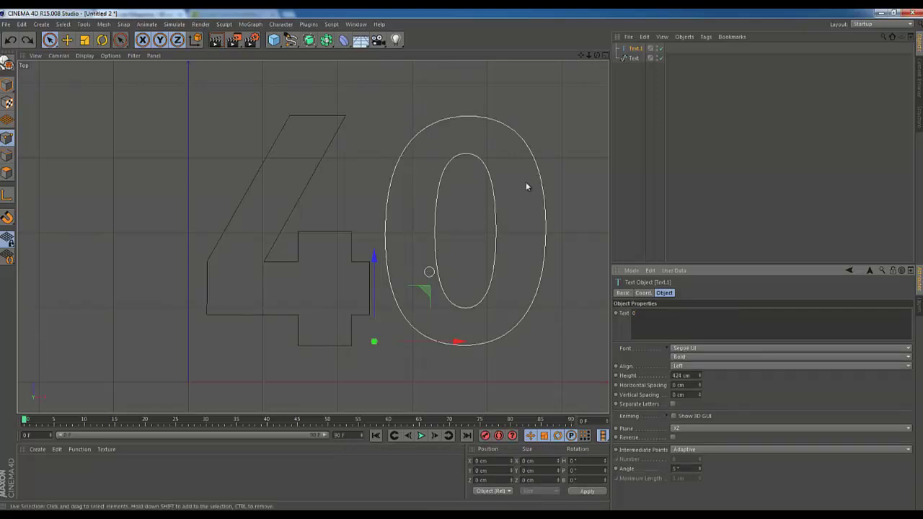
- Nudge the 0 slightly closer to the 4 along X and rename the two spline objects 4 and 0
{"action": "left_click_drag", "start_coordinate": [457, 342], "coordinate": [454, 342]}
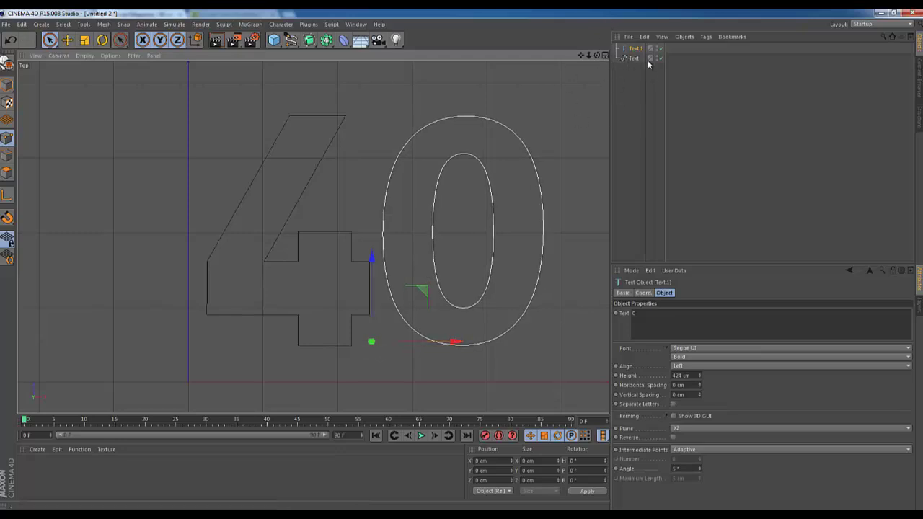
{"action": "left_click", "coordinate": [633, 57]}
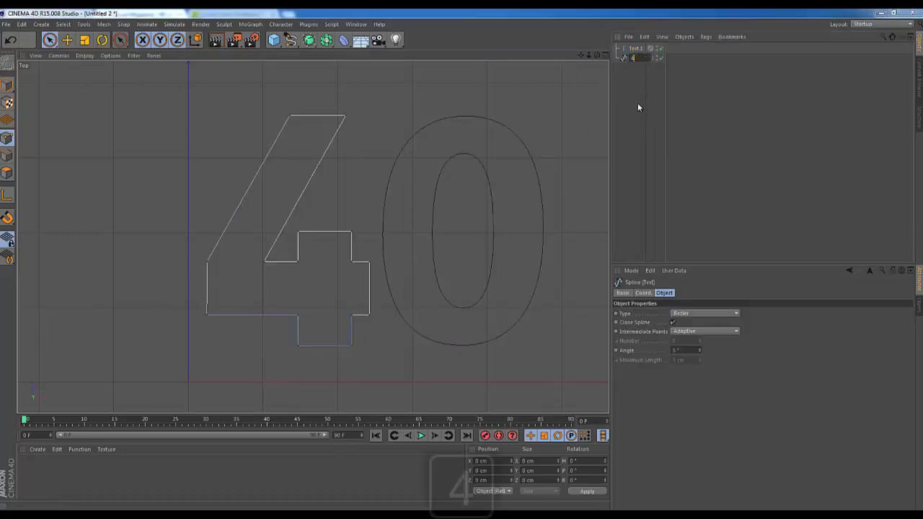
{"action": "left_click", "coordinate": [637, 48]}
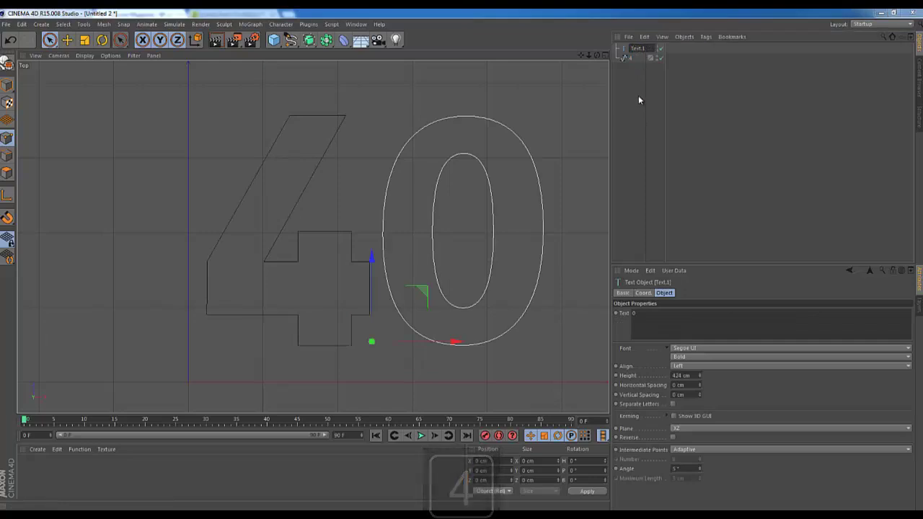
{"action": "key", "text": "ctrl+a"}
{"action": "type", "text": "0"}
{"action": "key", "text": "Return"}
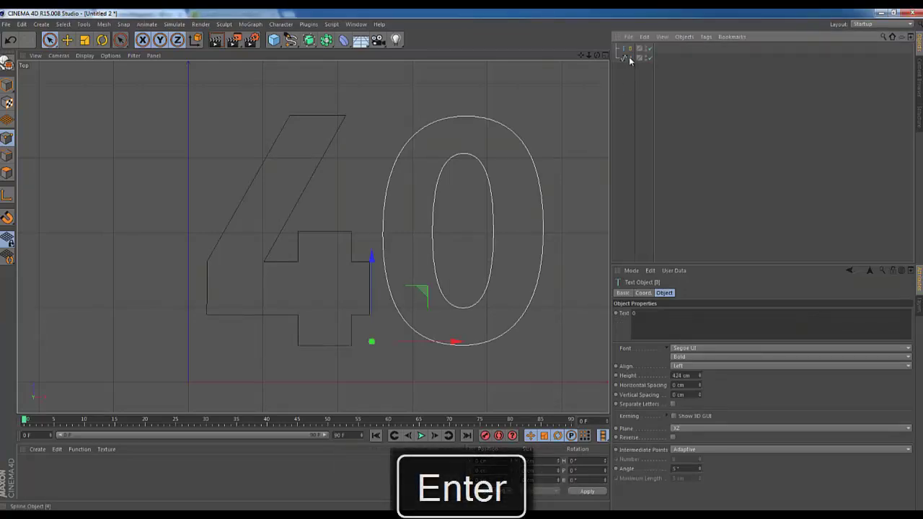
- Reorder the object list so the 4 spline comes above the 0, leaving nothing selected
{"action": "left_click_drag", "start_coordinate": [626, 43], "coordinate": [626, 46]}
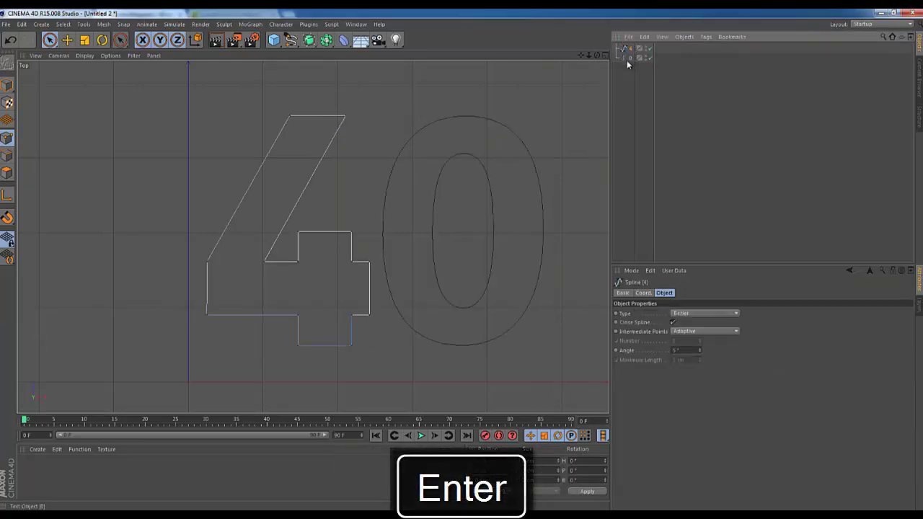
{"action": "left_click", "coordinate": [626, 58]}
{"action": "left_click", "coordinate": [627, 48]}
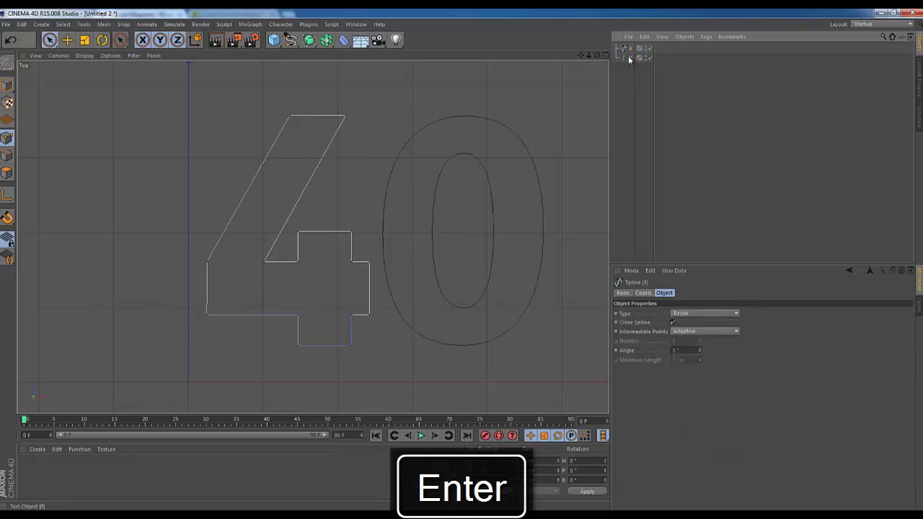
{"action": "left_click", "coordinate": [633, 103]}
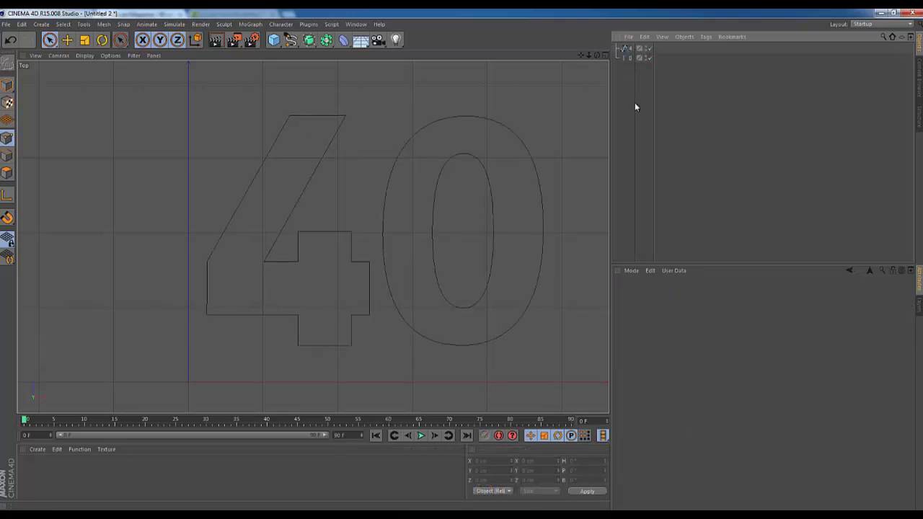
- Move the 4 and 0 splines together in Model mode by about 301 cm on the ground plane, centering them around the world origin
{"action": "left_click", "coordinate": [605, 56]}
{"action": "left_click_drag", "start_coordinate": [284, 55], "coordinate": [313, 235]}
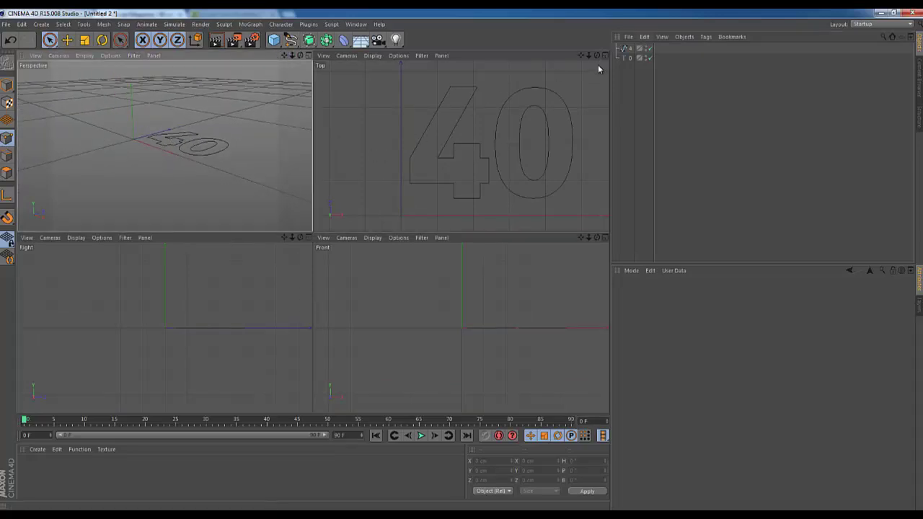
{"action": "left_click", "coordinate": [628, 57]}
{"action": "left_click", "coordinate": [628, 48], "text": "shift"}
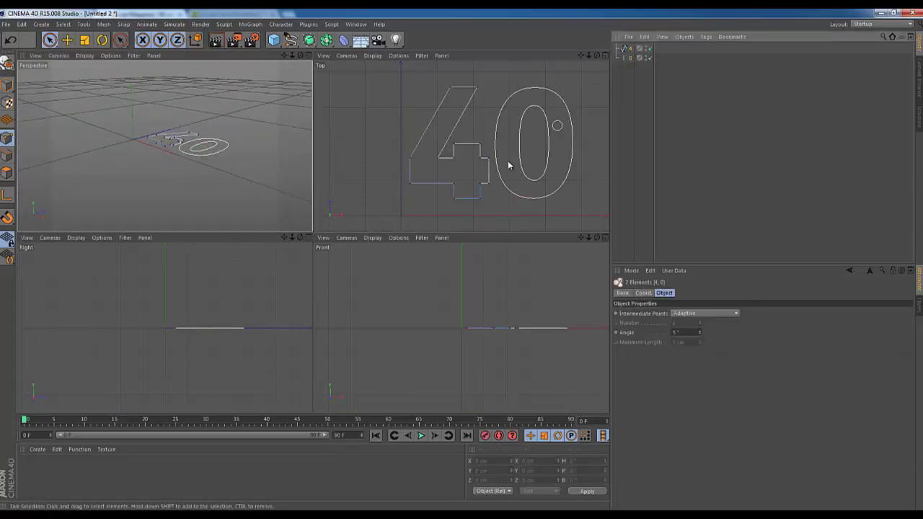
{"action": "left_click", "coordinate": [8, 85]}
{"action": "left_click", "coordinate": [49, 40]}
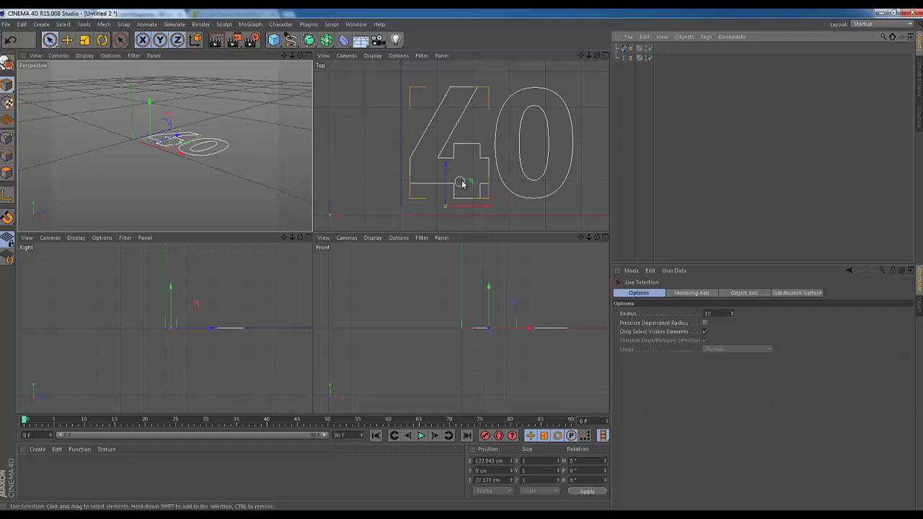
{"action": "left_click_drag", "start_coordinate": [471, 184], "coordinate": [381, 246]}
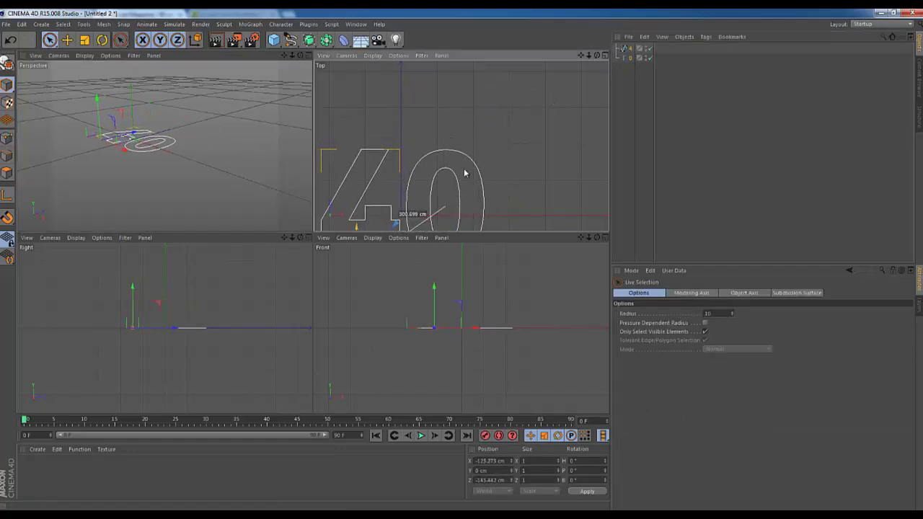
- Add a separate Extrude object as parent of the 4 spline and another as parent of the 0 spline
{"action": "left_click_drag", "start_coordinate": [284, 56], "coordinate": [321, 238]}
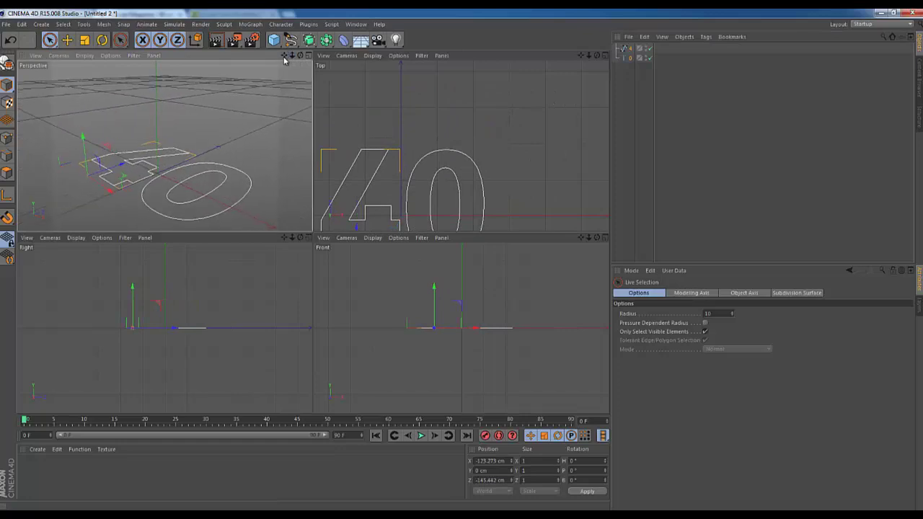
{"action": "left_click", "coordinate": [632, 49]}
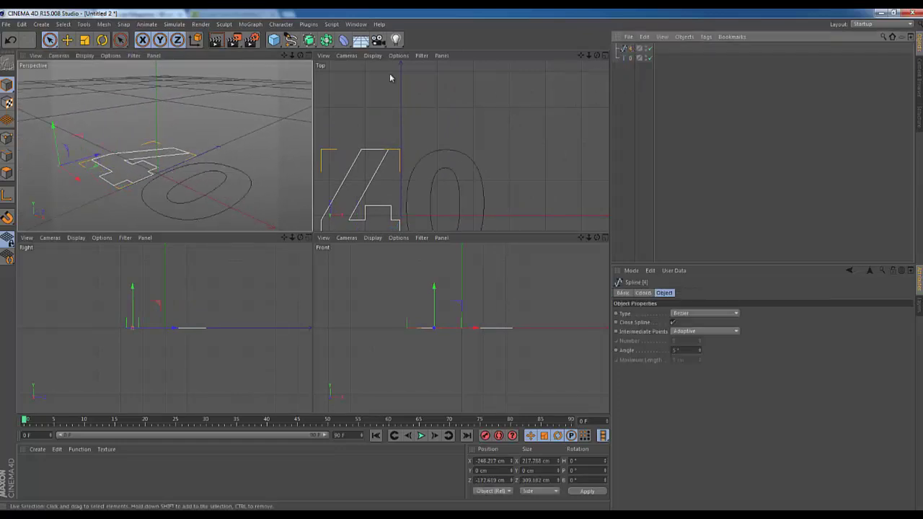
{"action": "left_click", "coordinate": [309, 40]}
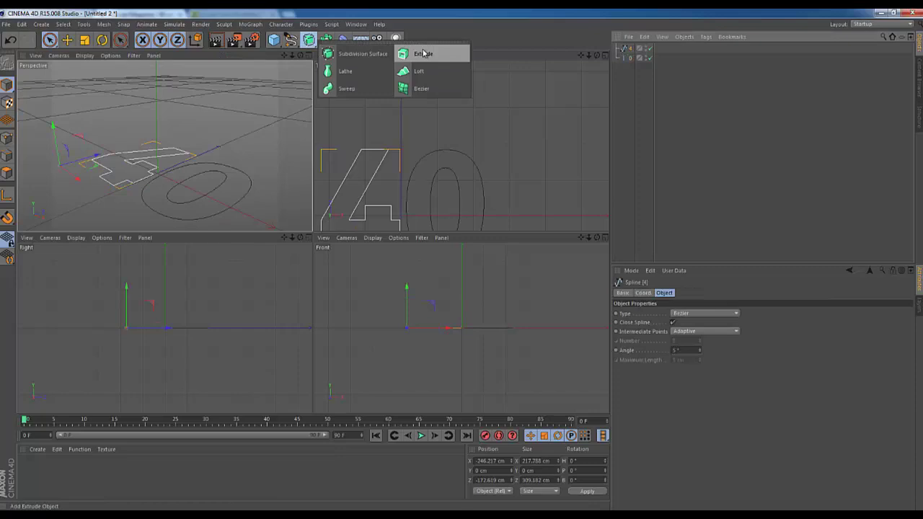
{"action": "left_click", "coordinate": [423, 54], "text": "alt"}
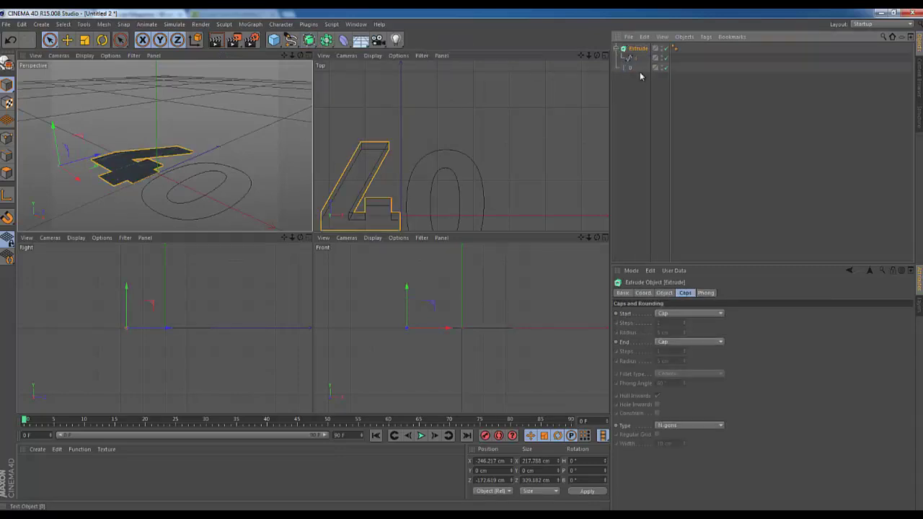
{"action": "left_click", "coordinate": [628, 68]}
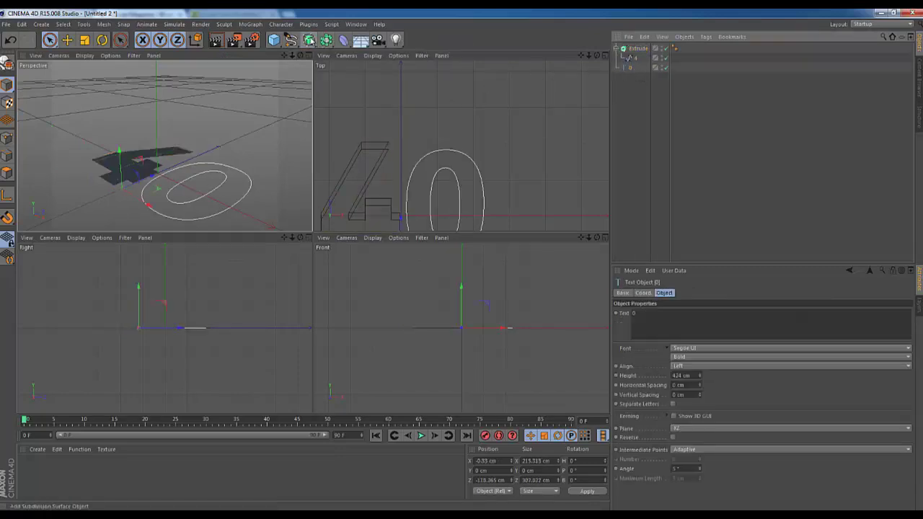
{"action": "left_click", "coordinate": [309, 39]}
{"action": "left_click", "coordinate": [424, 54], "text": "alt"}
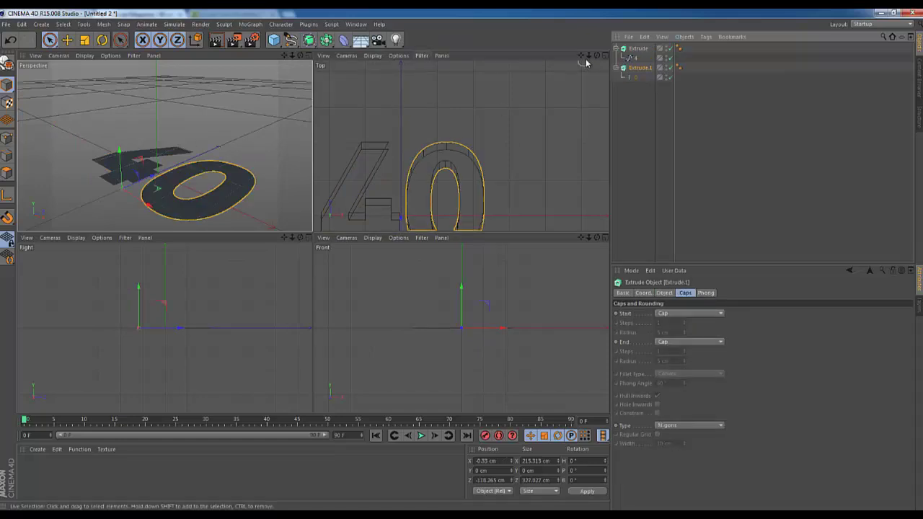
- Rename the two Extrude objects 4 and 0 to match their child splines
{"action": "left_click", "coordinate": [638, 48]}
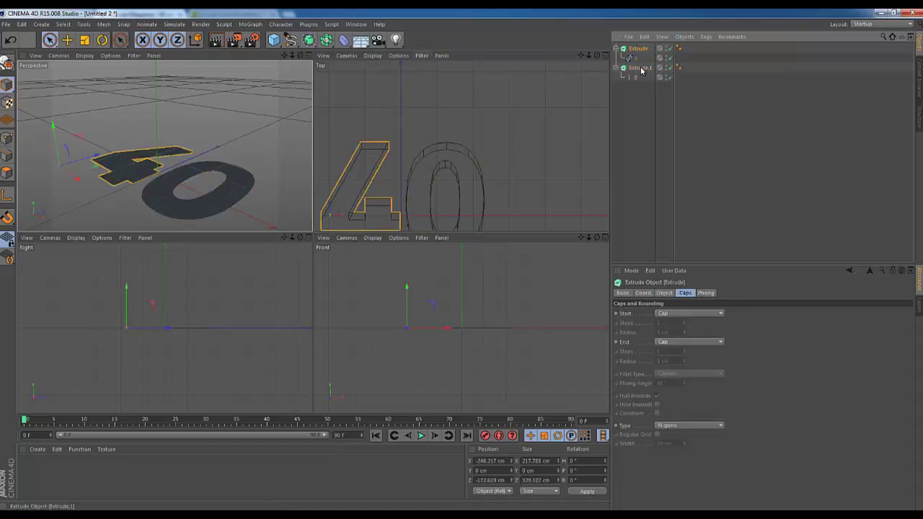
{"action": "double_click", "coordinate": [638, 48]}
{"action": "type", "text": "4"}
{"action": "key", "text": "Return"}
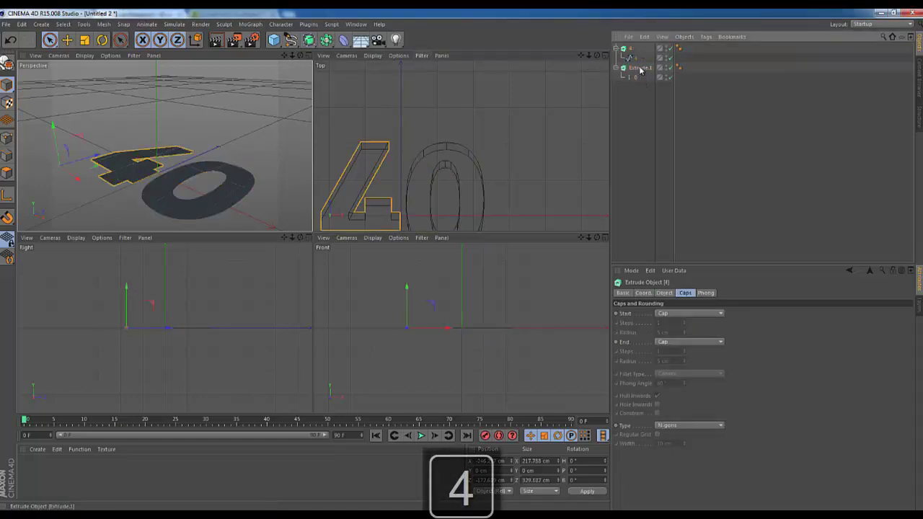
{"action": "left_click", "coordinate": [640, 67]}
{"action": "double_click", "coordinate": [640, 68]}
{"action": "type", "text": "0"}
{"action": "key", "text": "Return"}
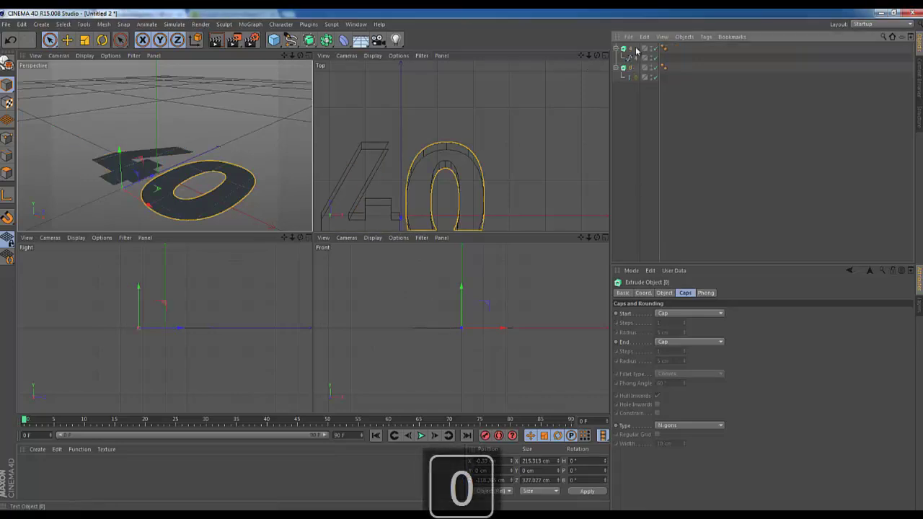
- Set the extrusion Movement of both digits to 12 cm in Y and 0 cm in Z
{"action": "left_click", "coordinate": [634, 57]}
{"action": "left_click", "coordinate": [632, 77], "text": "ctrl"}
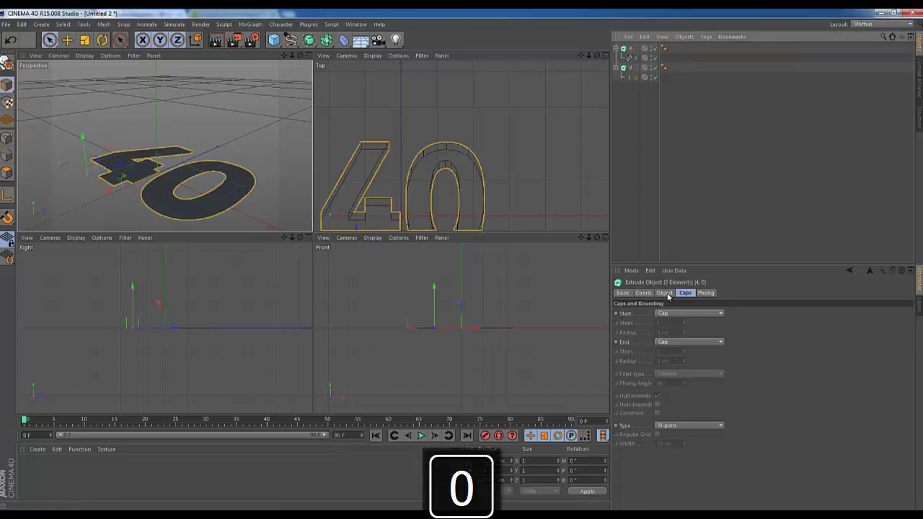
{"action": "left_click", "coordinate": [664, 294]}
{"action": "mouse_move", "coordinate": [758, 315]}
{"action": "left_mouse_down"}
{"action": "mouse_move", "coordinate": [746, 245]}
{"action": "mouse_move", "coordinate": [759, 328]}
{"action": "mouse_move", "coordinate": [753, 323]}
{"action": "left_mouse_up"}
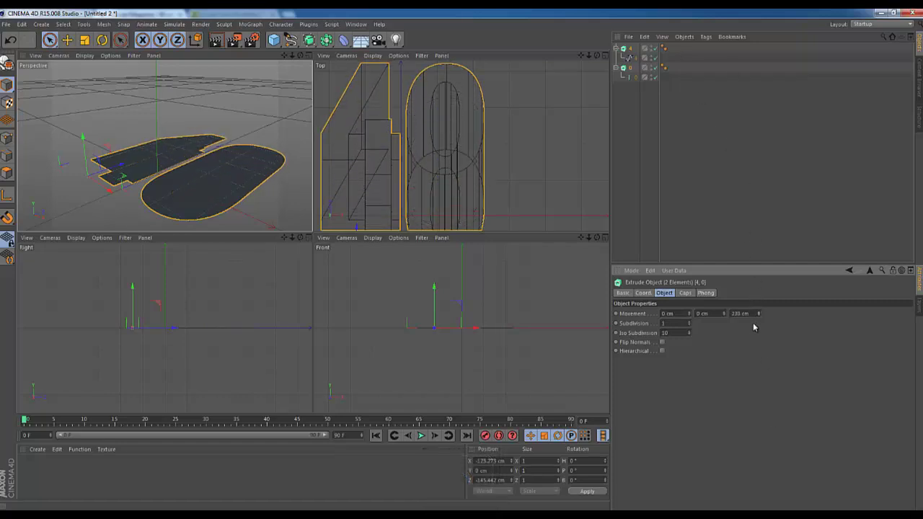
{"action": "type", "text": "0"}
{"action": "key", "text": "Return"}
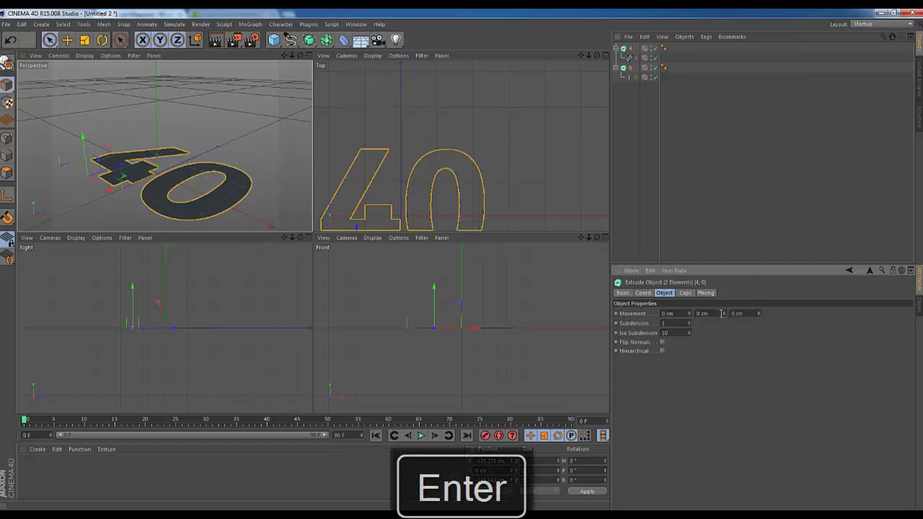
{"action": "type", "text": "12"}
{"action": "key", "text": "Return"}
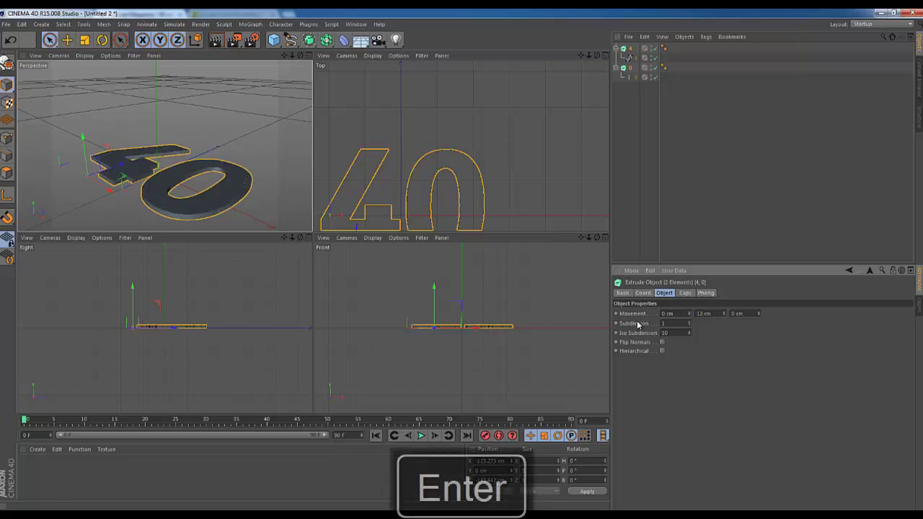
{"action": "left_click_drag", "start_coordinate": [284, 56], "coordinate": [285, 59]}
{"action": "left_click", "coordinate": [715, 312]}
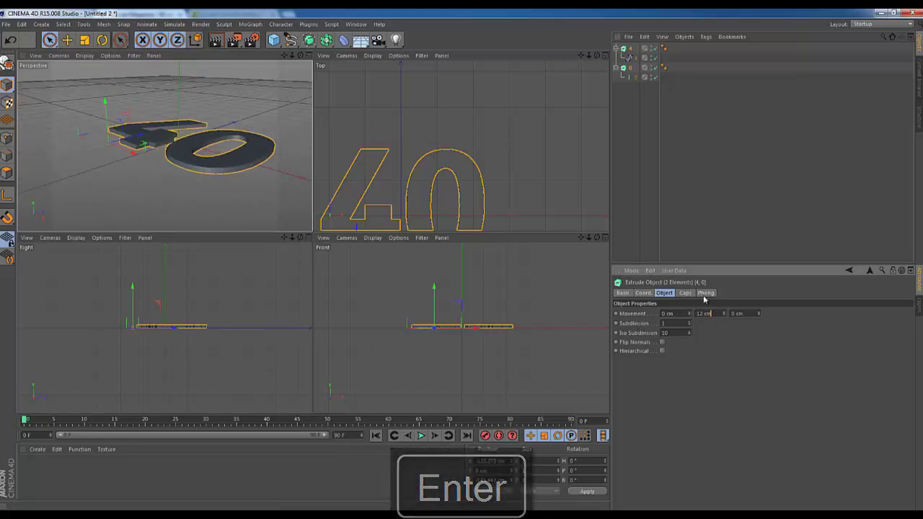
- Maximize the Perspective view with Gouraud Shading (Lines) and compare the extruded digits with the Fortune Magazine reference image
{"action": "left_click", "coordinate": [308, 56]}
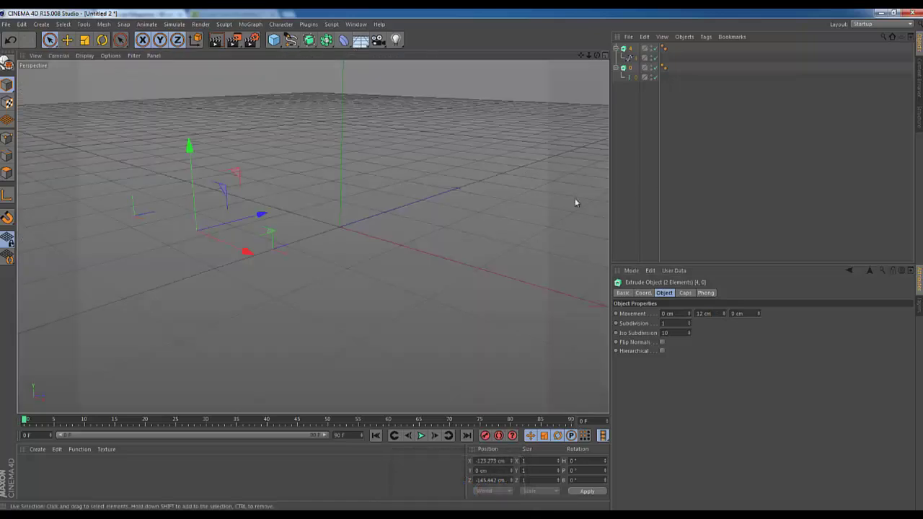
{"action": "left_click", "coordinate": [85, 58]}
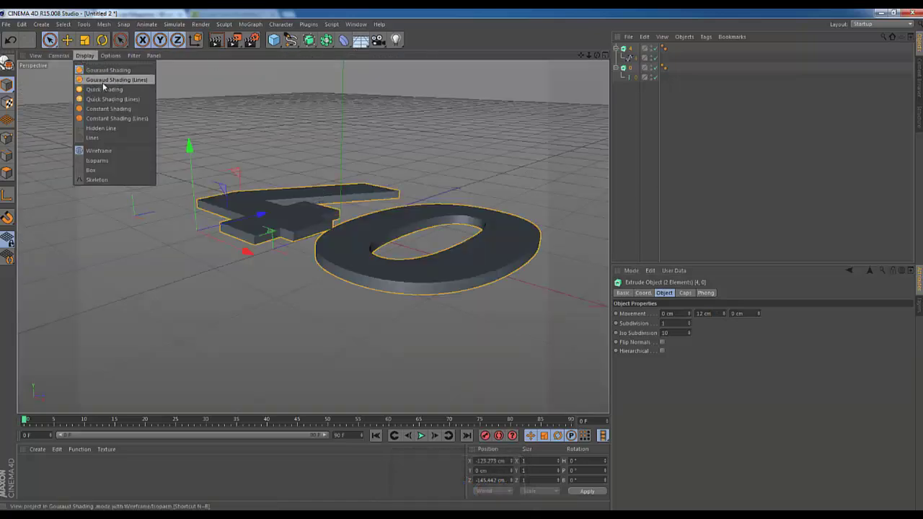
{"action": "left_click", "coordinate": [103, 83]}
{"action": "left_click_drag", "start_coordinate": [581, 55], "coordinate": [273, 273]}
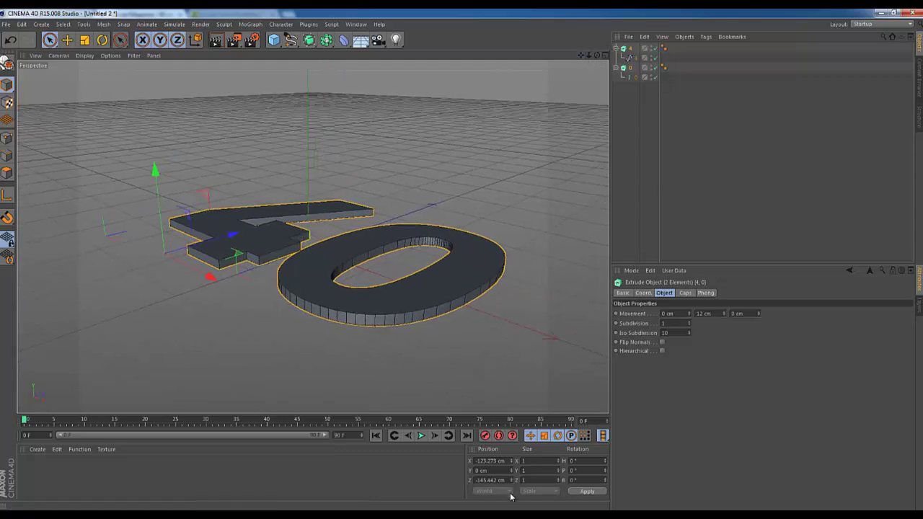
{"action": "left_click", "coordinate": [485, 516]}
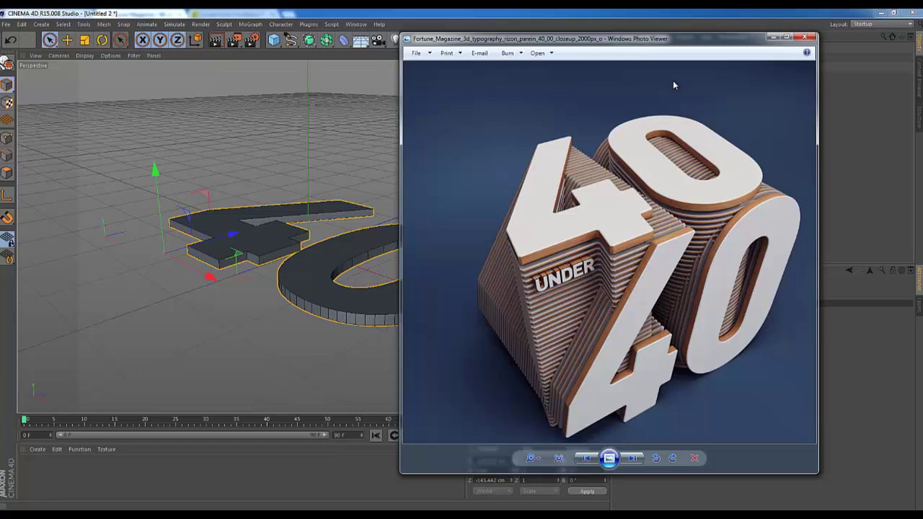
{"action": "left_click", "coordinate": [774, 38]}
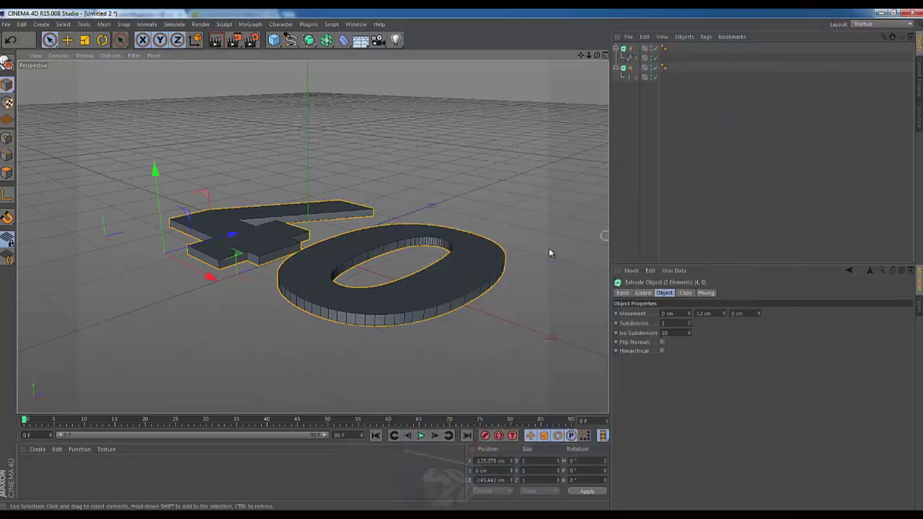
- Turn off the Extrude object of the 4 and show its selected spline in the maximized Top view
{"action": "left_click", "coordinate": [631, 57]}
{"action": "left_click", "coordinate": [657, 49]}
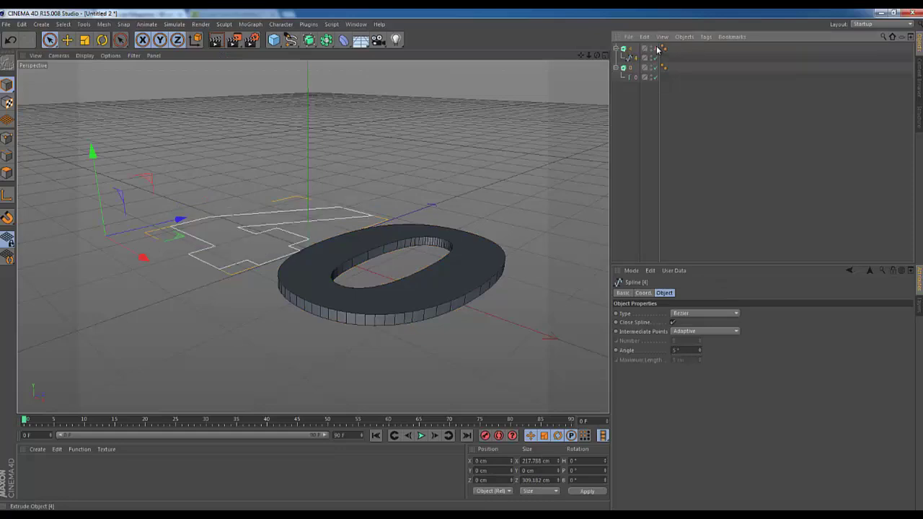
{"action": "left_click", "coordinate": [605, 56]}
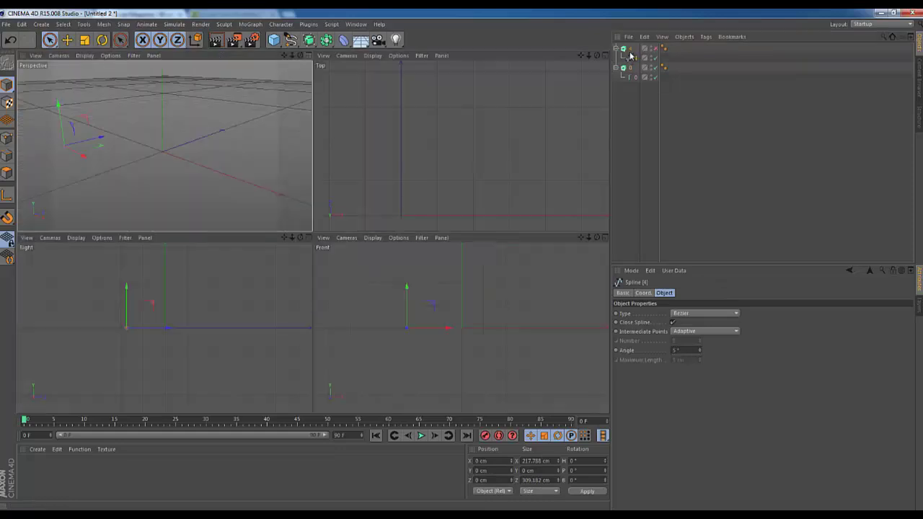
{"action": "left_click_drag", "start_coordinate": [582, 56], "coordinate": [460, 234]}
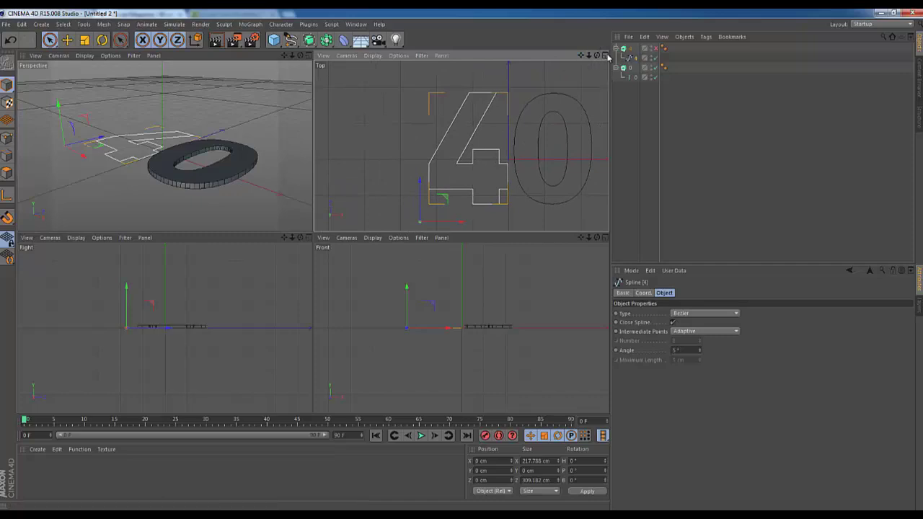
{"action": "left_click", "coordinate": [604, 56]}
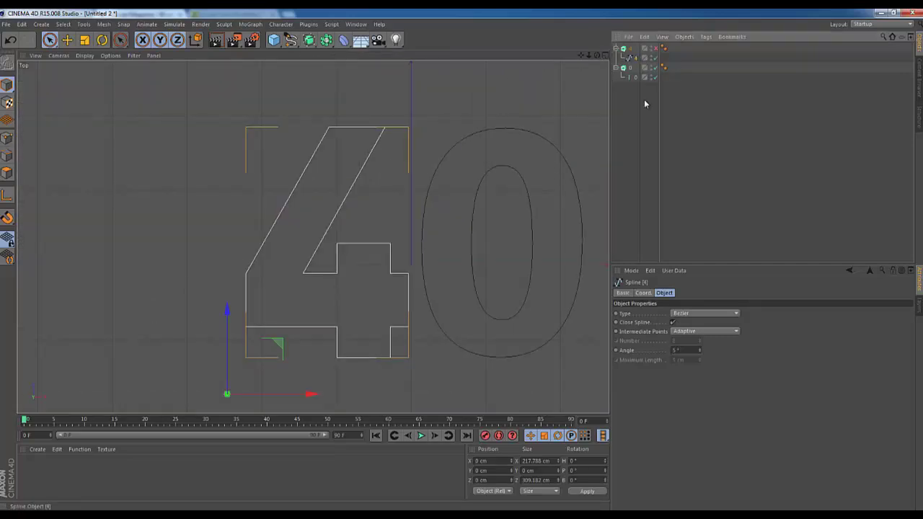
- Select the corner points of the 4 spline in point mode
{"action": "left_click", "coordinate": [7, 138]}
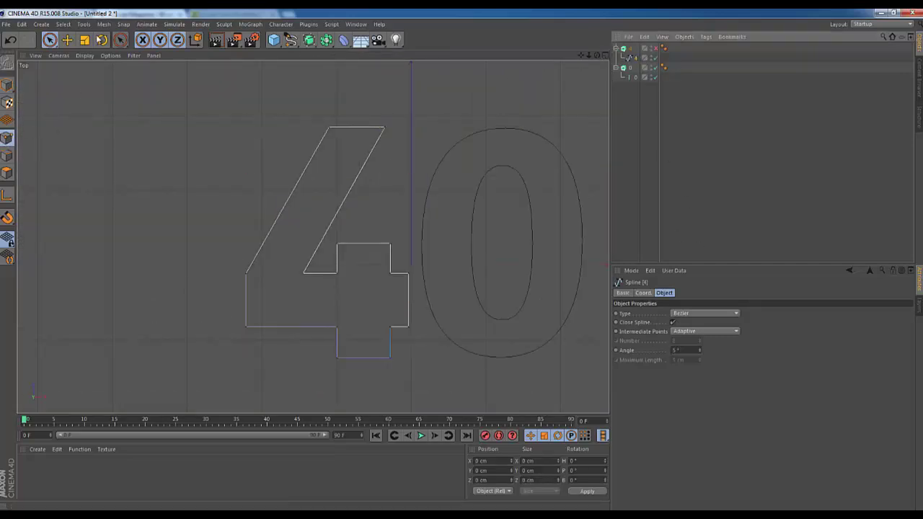
{"action": "left_click_drag", "start_coordinate": [396, 131], "coordinate": [321, 127]}
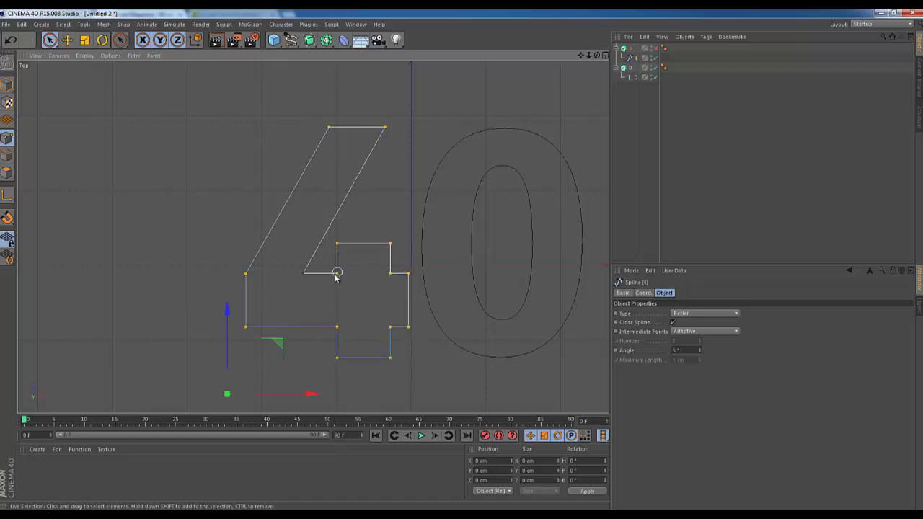
{"action": "left_click_drag", "start_coordinate": [335, 275], "coordinate": [303, 274]}
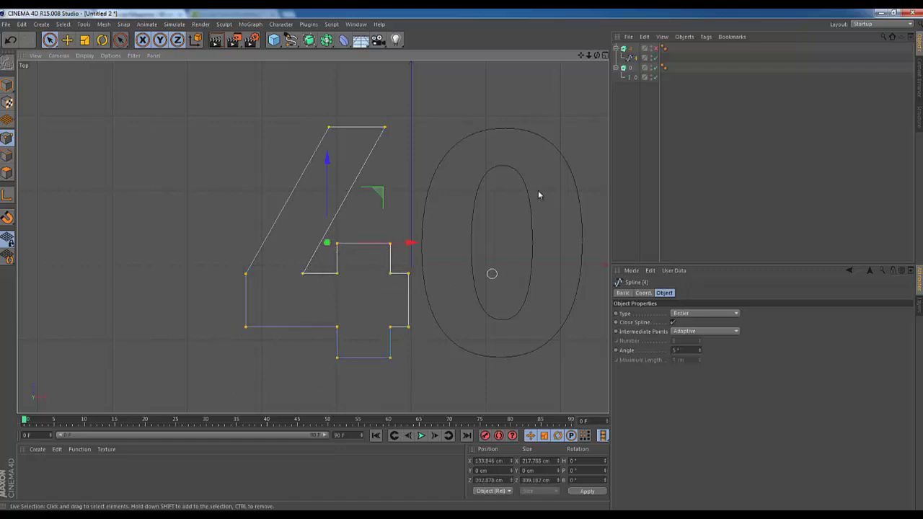
- Chamfer the selected points of the 4 spline with Flat enabled and a radius of about 4.13 cm
{"action": "right_click", "coordinate": [331, 264]}
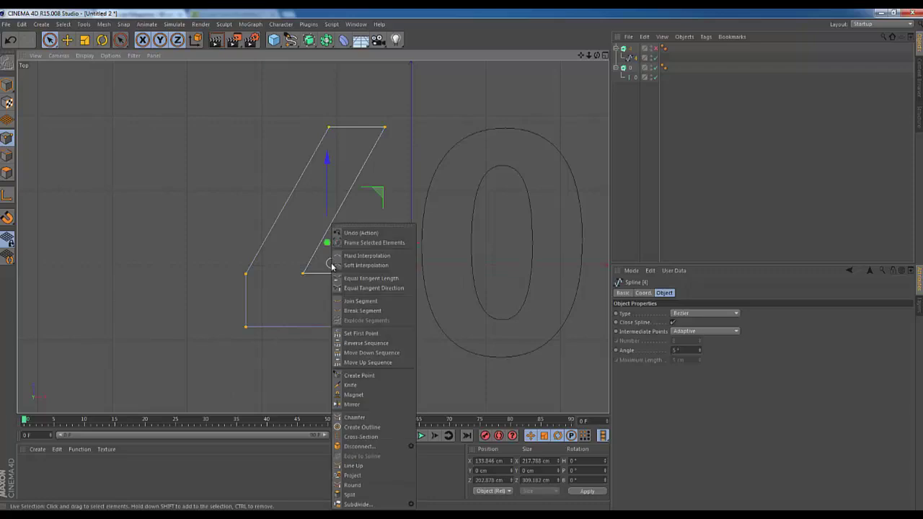
{"action": "left_click", "coordinate": [376, 418]}
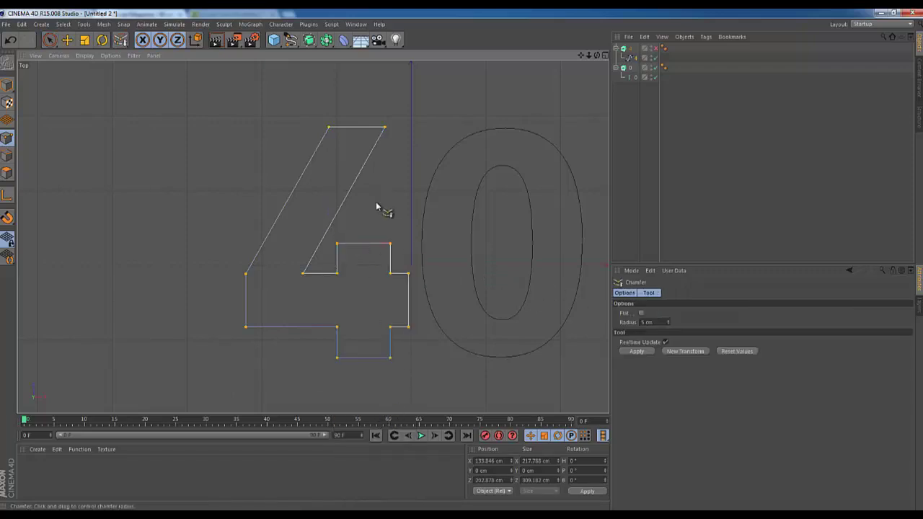
{"action": "mouse_move", "coordinate": [461, 264]}
{"action": "left_mouse_down"}
{"action": "mouse_move", "coordinate": [500, 264]}
{"action": "mouse_move", "coordinate": [464, 265]}
{"action": "left_mouse_up"}
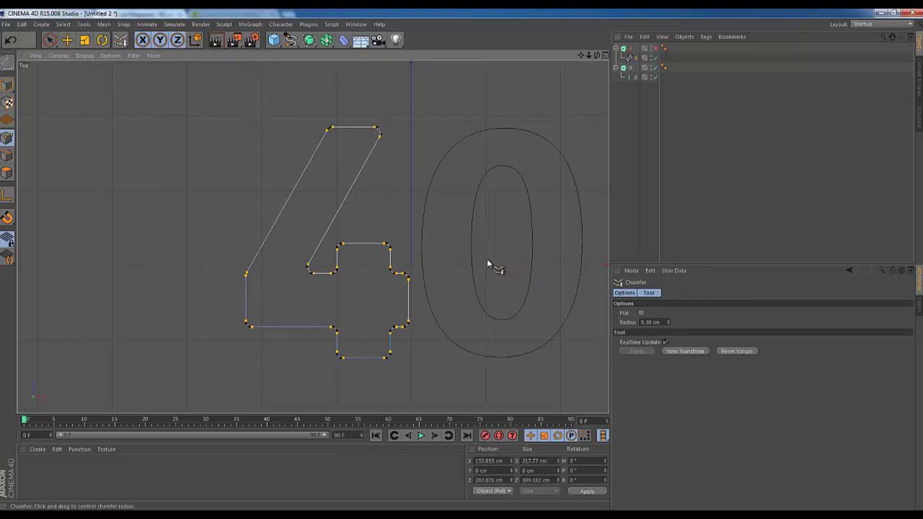
{"action": "key", "text": "ctrl+z"}
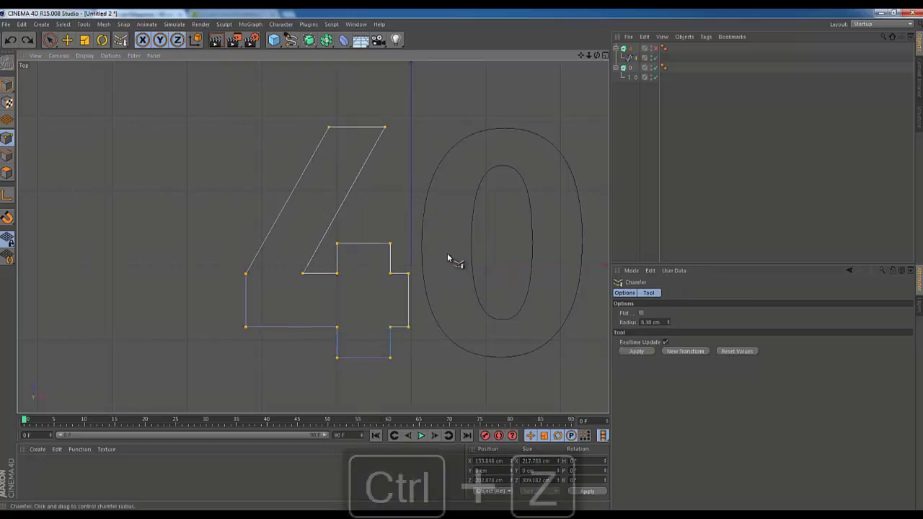
{"action": "left_click", "coordinate": [641, 313]}
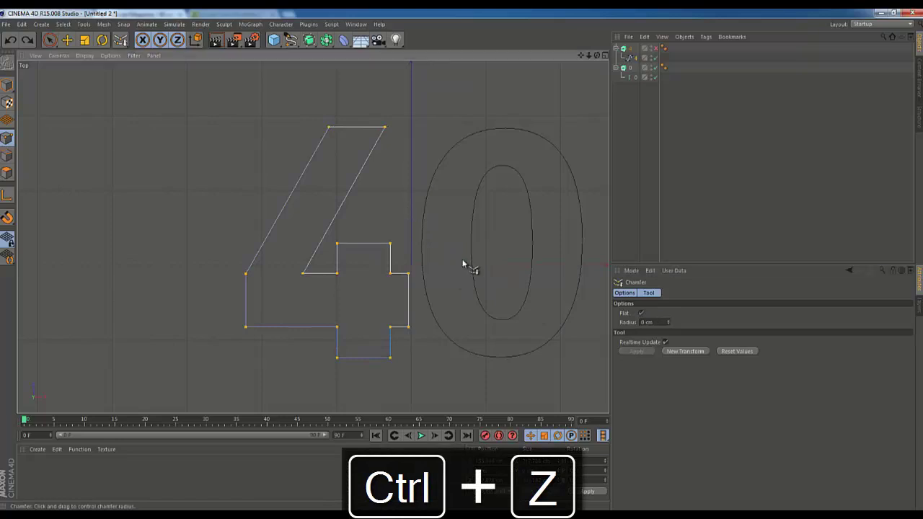
{"action": "left_click_drag", "start_coordinate": [464, 264], "coordinate": [466, 261]}
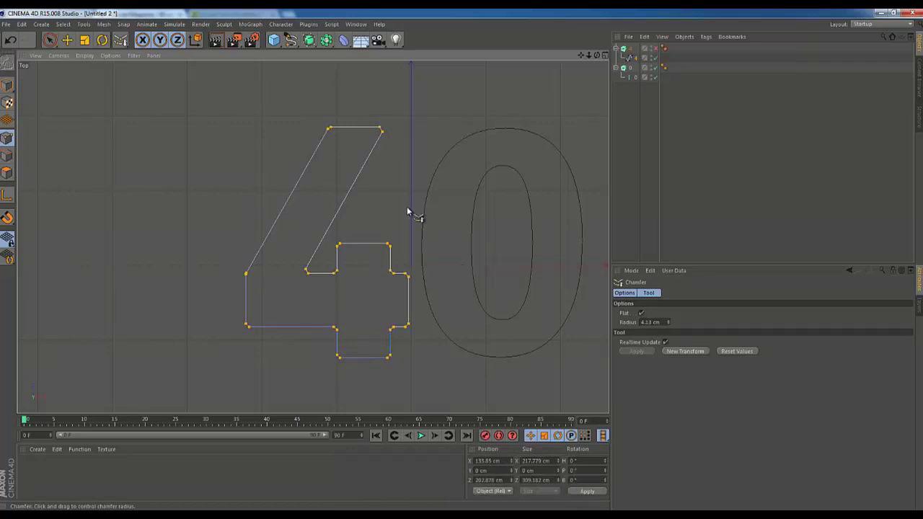
- Return to model mode, turn the 4's Extrude object back on, and show both digits in the maximized Perspective view
{"action": "left_click", "coordinate": [6, 85]}
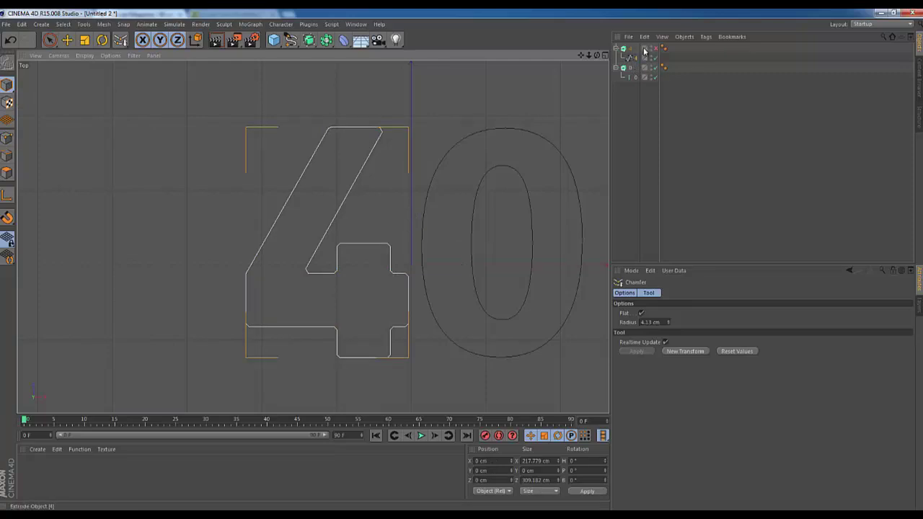
{"action": "middle_click", "coordinate": [252, 144]}
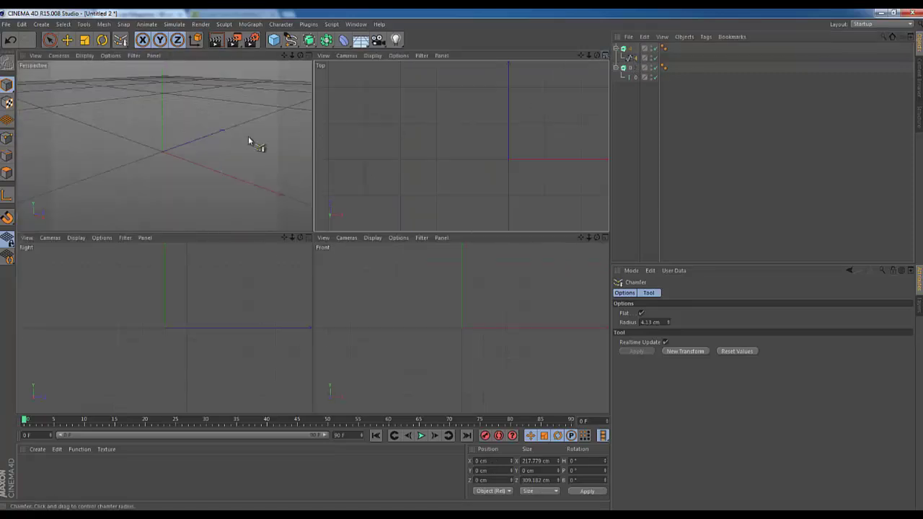
{"action": "left_click_drag", "start_coordinate": [300, 55], "coordinate": [150, 132]}
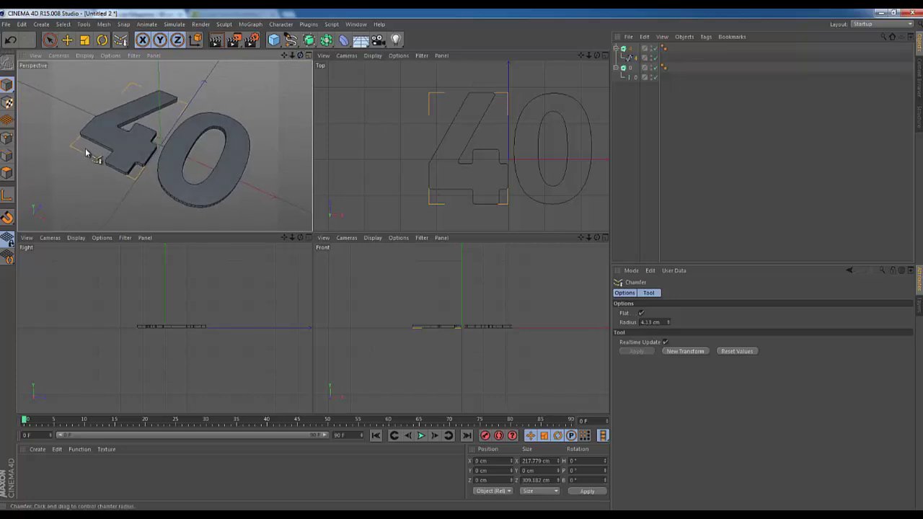
{"action": "left_click", "coordinate": [308, 55]}
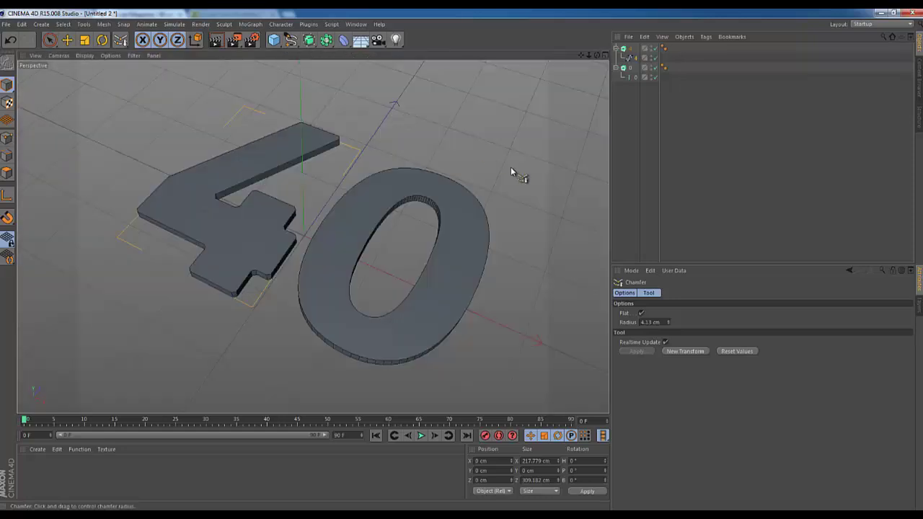
- Set Start and End of both the 4 and 0 Extrude objects to Fillet Cap and enable Constrain
{"action": "left_click", "coordinate": [631, 68]}
{"action": "left_click", "coordinate": [631, 49], "text": "ctrl"}
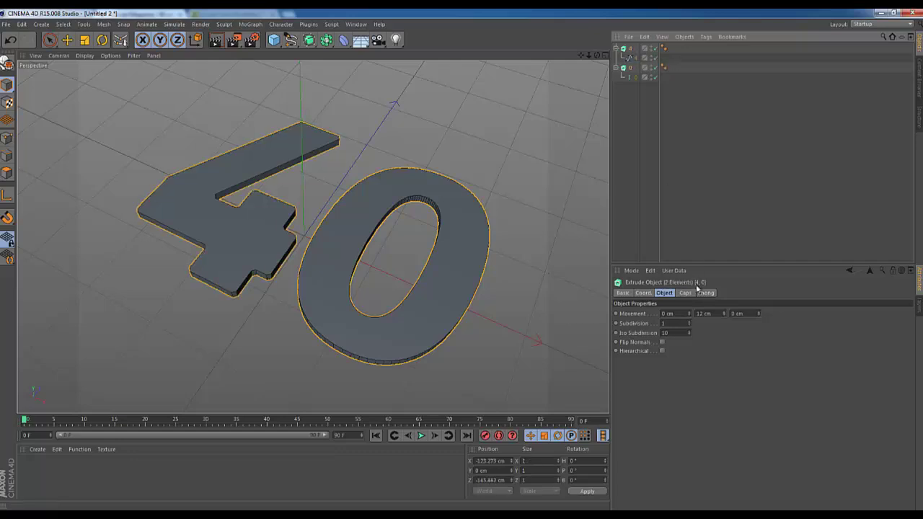
{"action": "left_click", "coordinate": [684, 294]}
{"action": "left_click", "coordinate": [690, 315]}
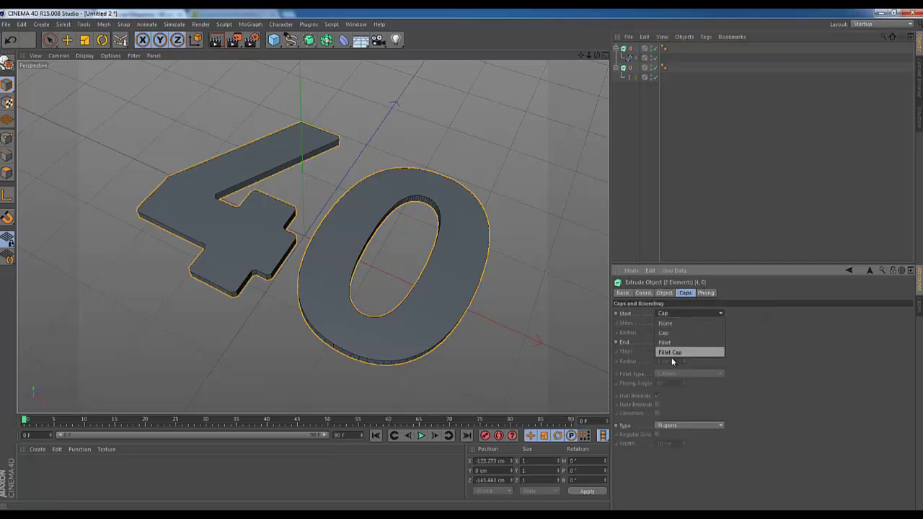
{"action": "left_click", "coordinate": [676, 353]}
{"action": "left_click", "coordinate": [674, 342]}
{"action": "left_click", "coordinate": [678, 380]}
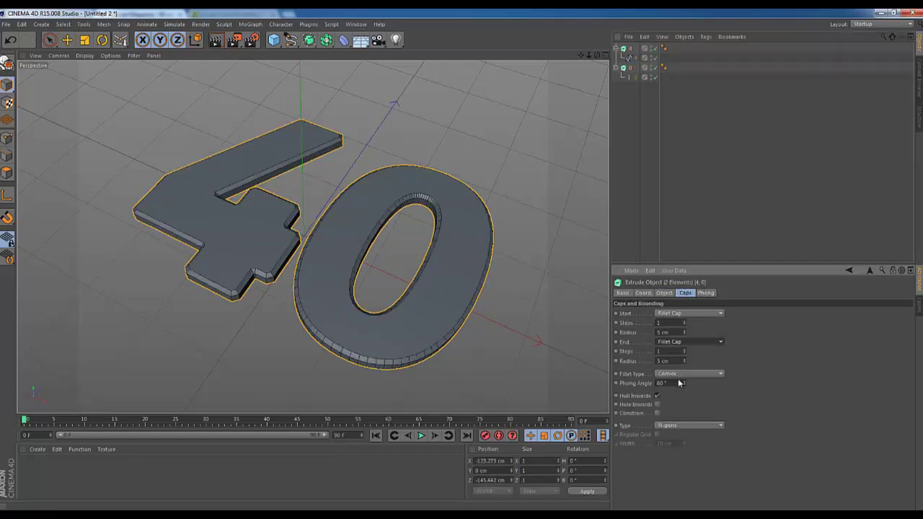
{"action": "left_click", "coordinate": [658, 413]}
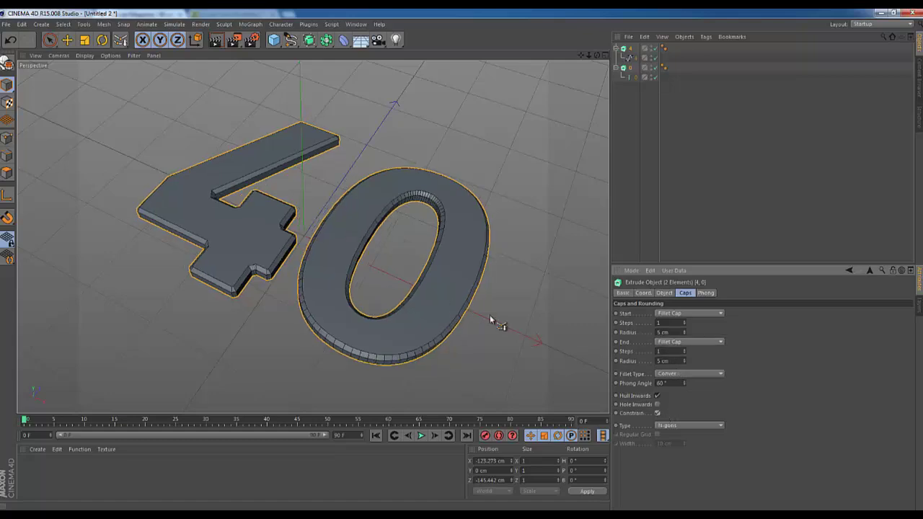
- Set the Start and End fillet radius of both digits to 3 cm
{"action": "left_click_drag", "start_coordinate": [596, 54], "coordinate": [711, 255]}
{"action": "left_click", "coordinate": [671, 331]}
{"action": "key", "text": "Down"}
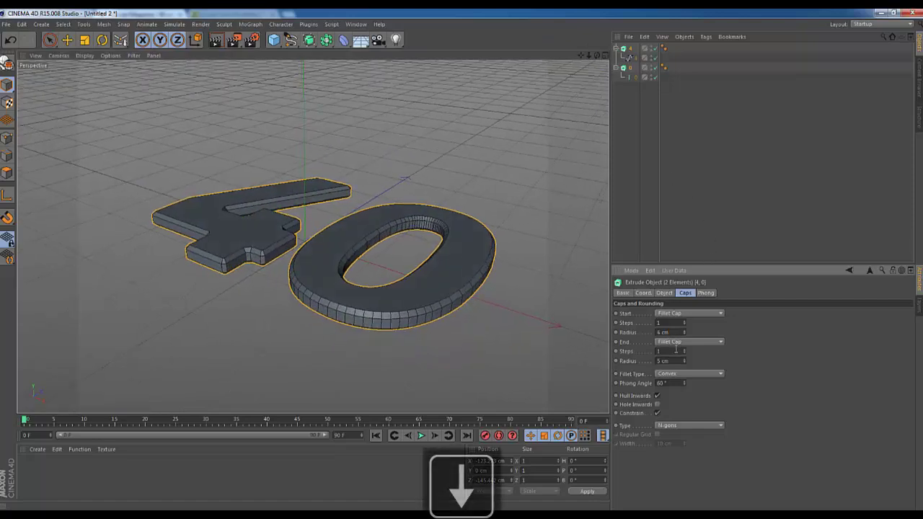
{"action": "key", "text": "Down"}
{"action": "key", "text": "Down"}
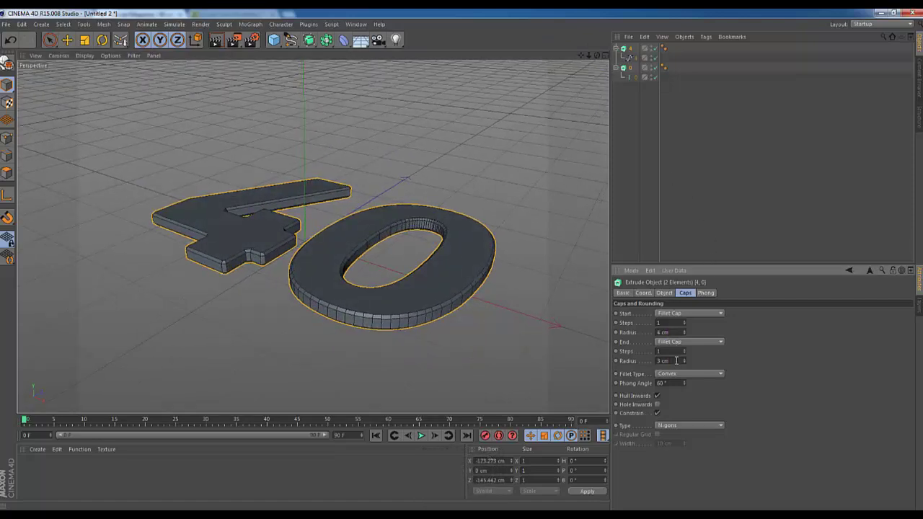
{"action": "key", "text": "Down"}
{"action": "left_click_drag", "start_coordinate": [595, 55], "coordinate": [471, 264]}
{"action": "left_click", "coordinate": [665, 360]}
{"action": "key", "text": "Down"}
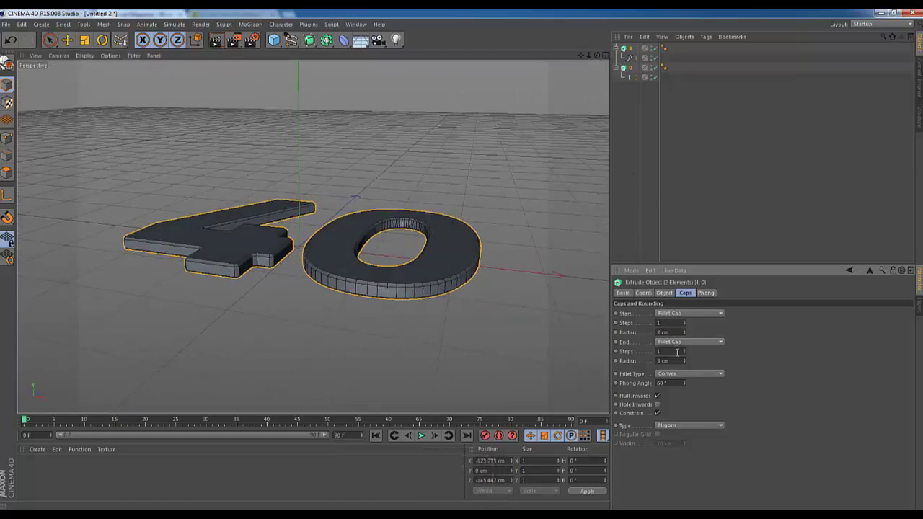
{"action": "key", "text": "Up"}
{"action": "key", "text": "Down"}
{"action": "key", "text": "Up"}
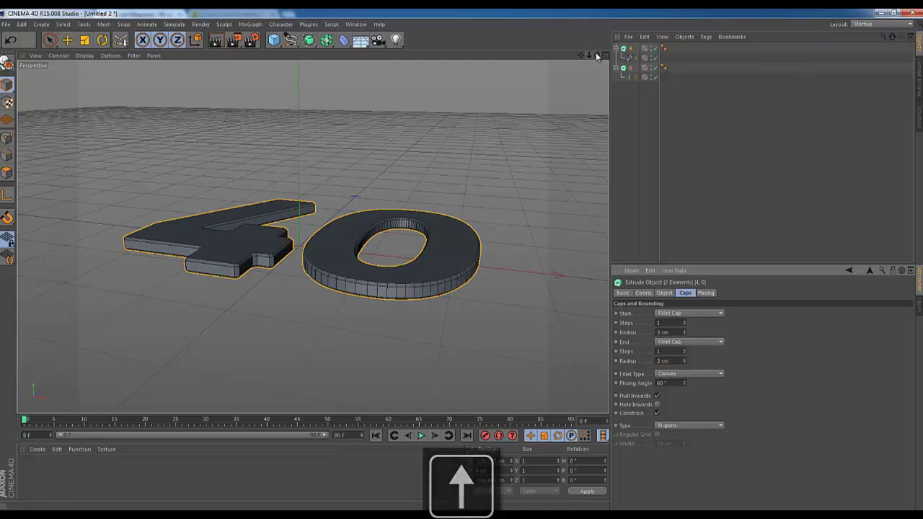
{"action": "left_click_drag", "start_coordinate": [596, 55], "coordinate": [462, 264]}
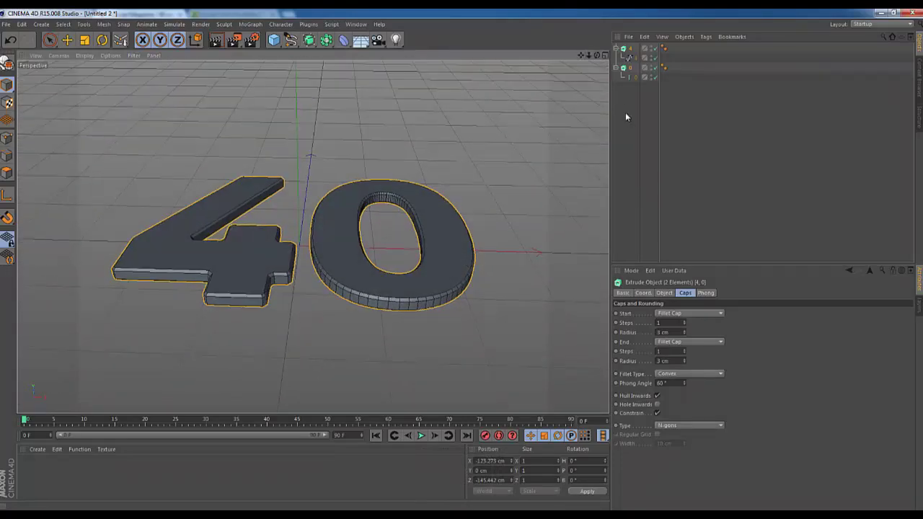
- Collapse the 4 and 0 object hierarchies and check the Fortune Magazine reference image for its materials
{"action": "left_click", "coordinate": [616, 48]}
{"action": "left_click", "coordinate": [616, 57]}
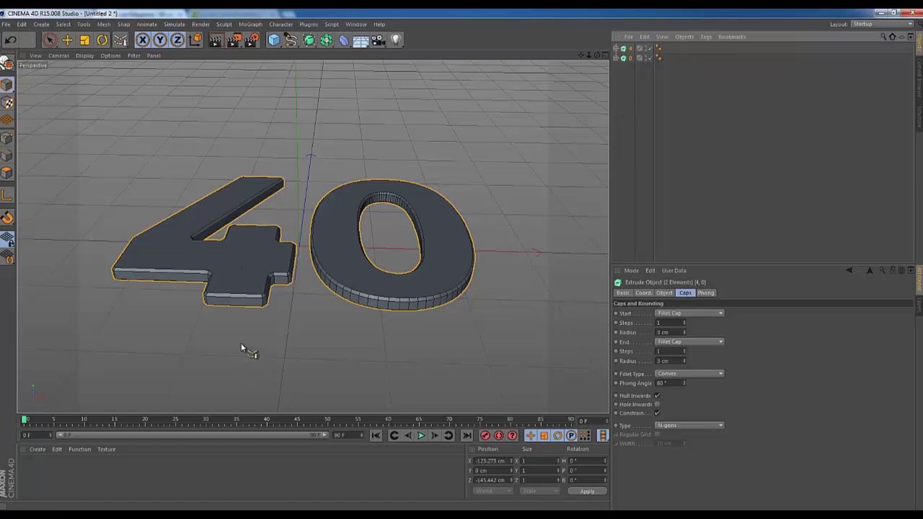
{"action": "key", "text": "alt+Tab"}
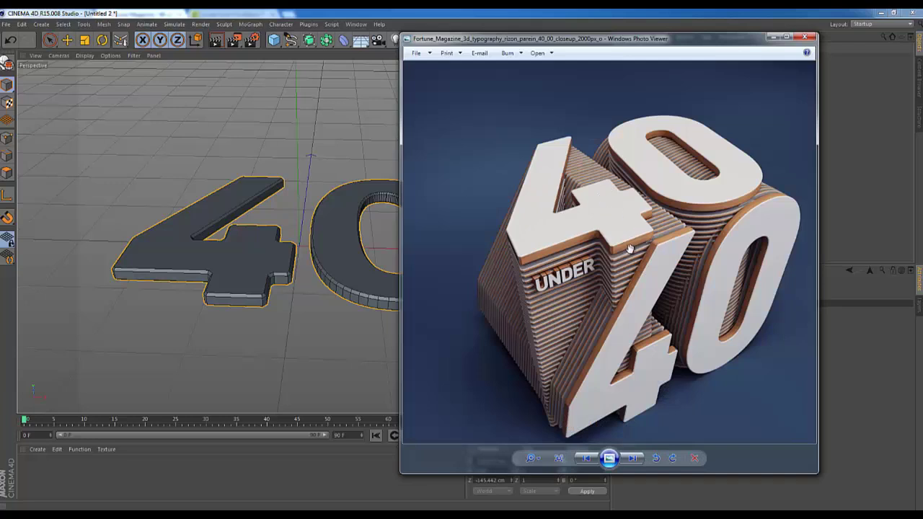
{"action": "left_click", "coordinate": [771, 37]}
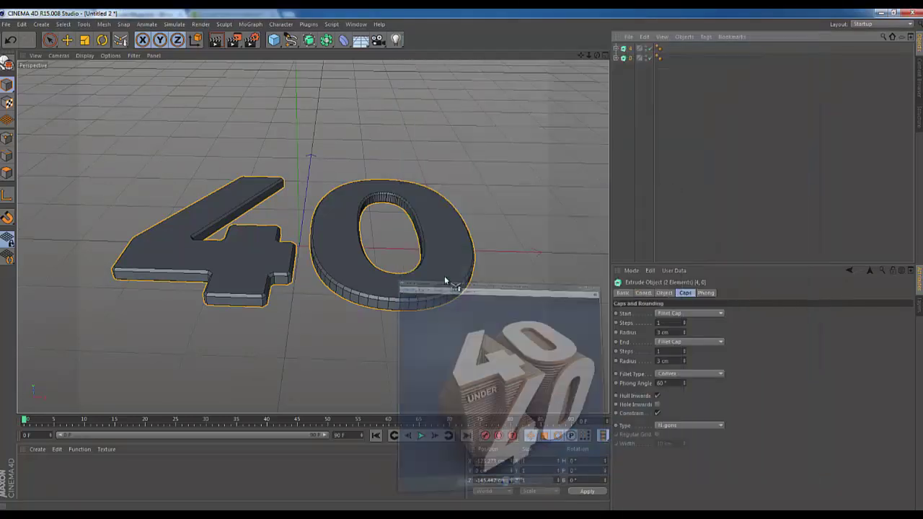
- Create a new material and load a Noise shader as its Color texture in the Material Editor
{"action": "double_click", "coordinate": [31, 474]}
{"action": "double_click", "coordinate": [29, 470]}
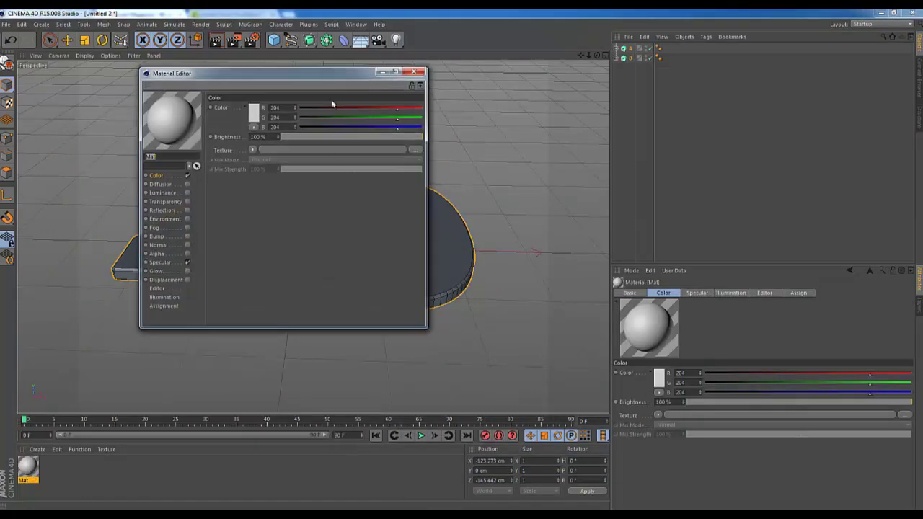
{"action": "left_click_drag", "start_coordinate": [329, 73], "coordinate": [674, 109]}
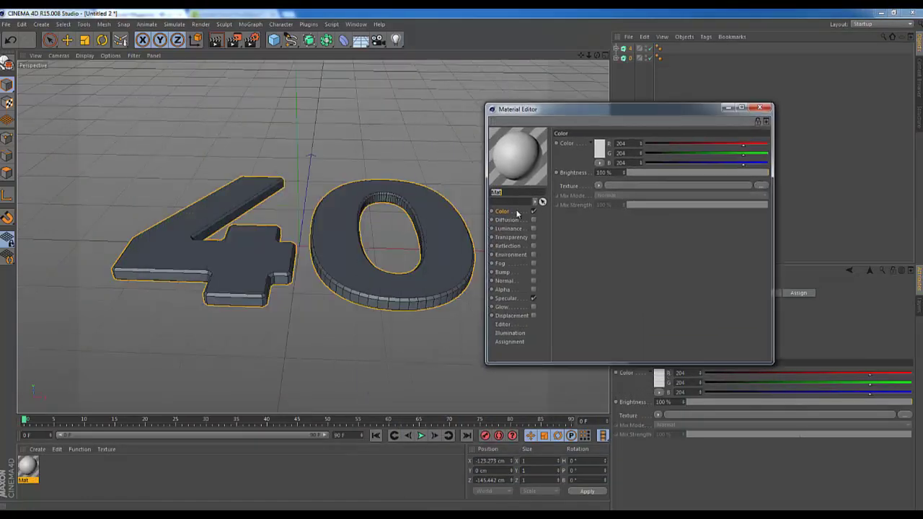
{"action": "left_click", "coordinate": [598, 186]}
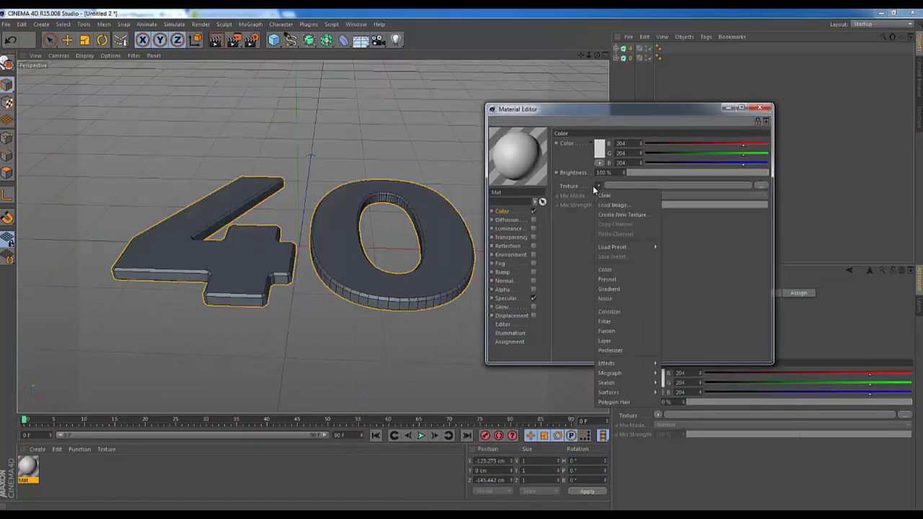
{"action": "left_click", "coordinate": [618, 298]}
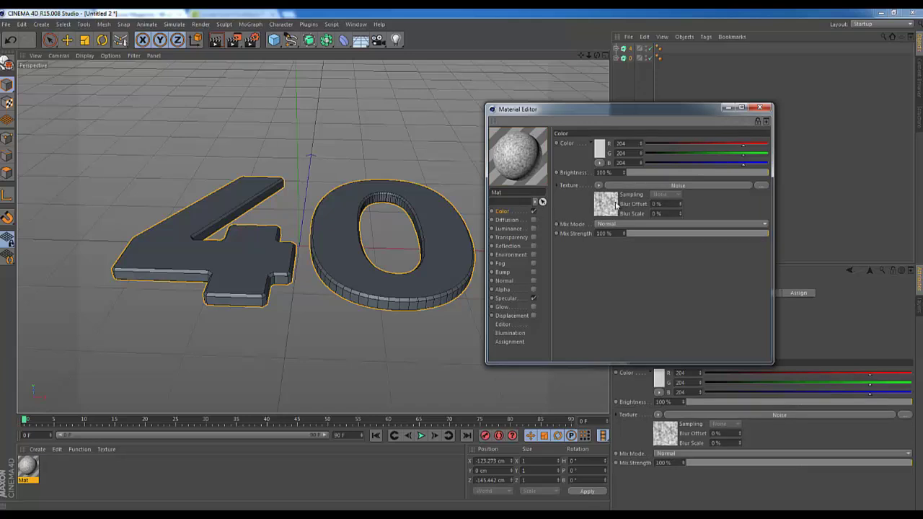
- Set the noise type of the Color texture's Noise shader to Wavy Turbulence
{"action": "left_click", "coordinate": [609, 203]}
{"action": "left_click", "coordinate": [647, 240]}
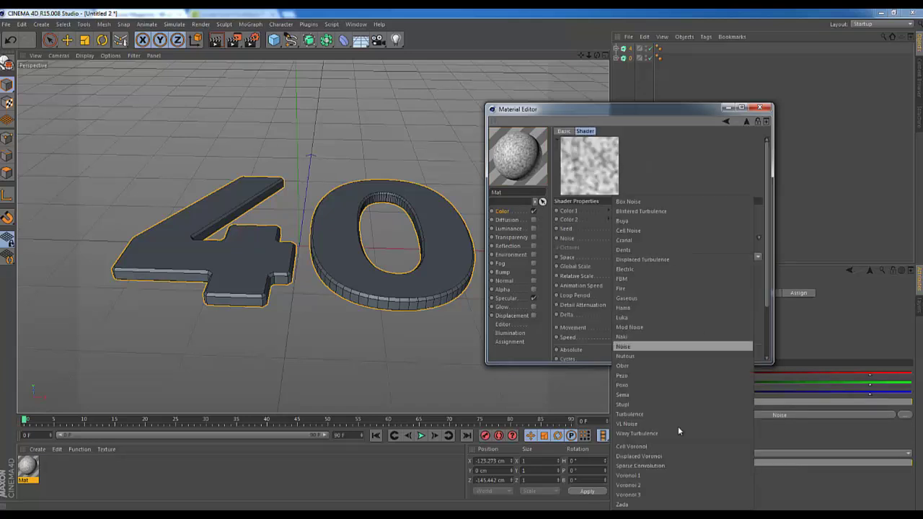
{"action": "left_click", "coordinate": [654, 432]}
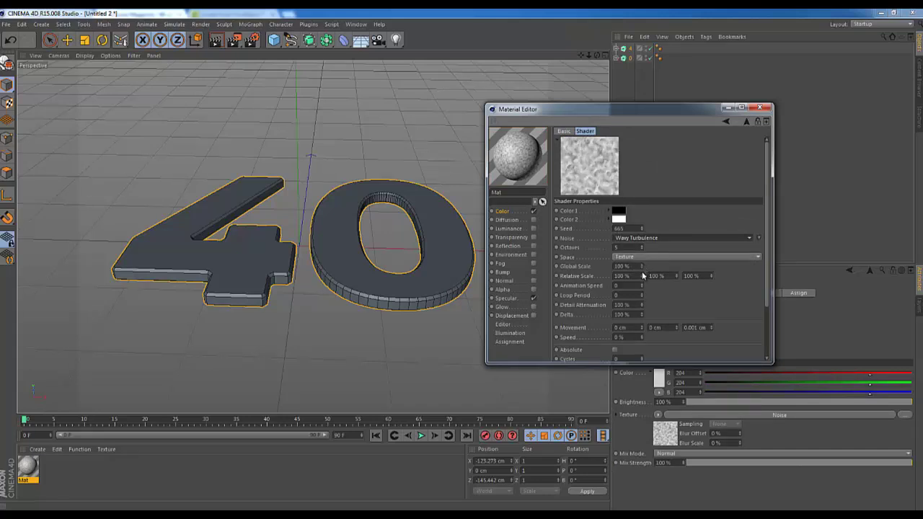
- Stretch the Noise shader into grain by setting its Relative Scale to 2607 %, 17 % and 2389 %
{"action": "mouse_move", "coordinate": [642, 276]}
{"action": "left_mouse_down"}
{"action": "mouse_move", "coordinate": [640, 268]}
{"action": "mouse_move", "coordinate": [642, 277]}
{"action": "left_mouse_up"}
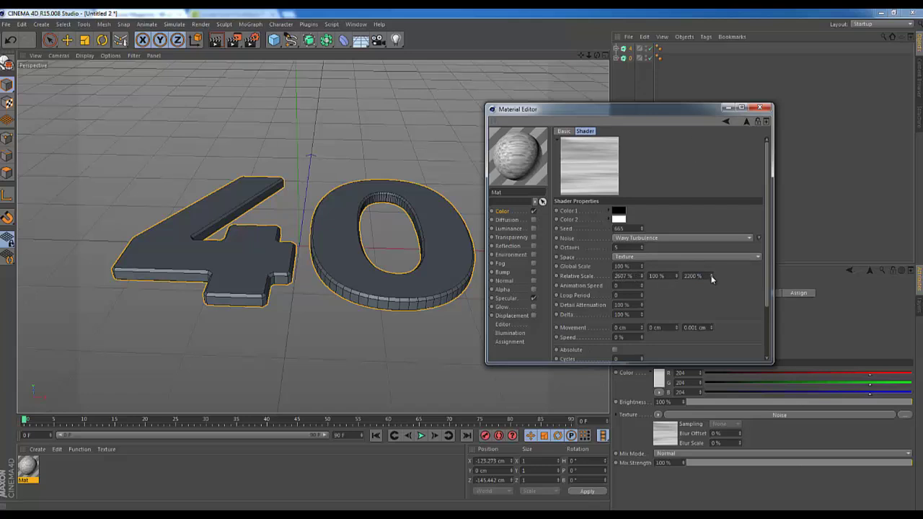
{"action": "mouse_move", "coordinate": [711, 278]}
{"action": "left_mouse_down"}
{"action": "mouse_move", "coordinate": [715, 286]}
{"action": "mouse_move", "coordinate": [711, 277]}
{"action": "left_mouse_up"}
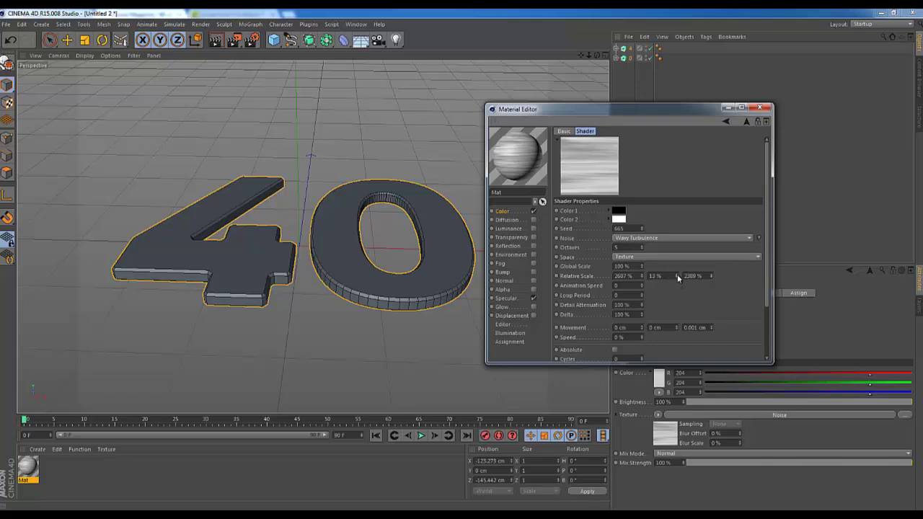
{"action": "left_click_drag", "start_coordinate": [677, 277], "coordinate": [678, 274]}
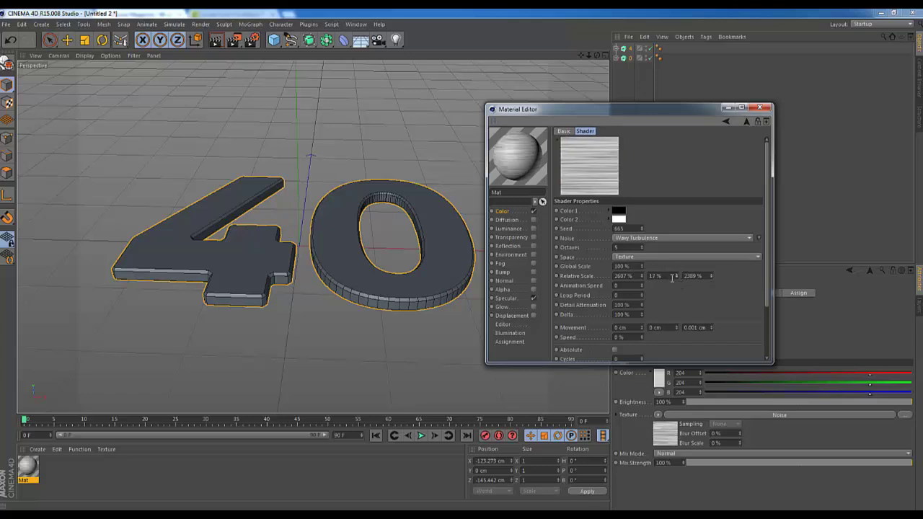
- Set the Noise shader's Color 1 to orange and Color 2 to a very dark brown
{"action": "left_click", "coordinate": [617, 210]}
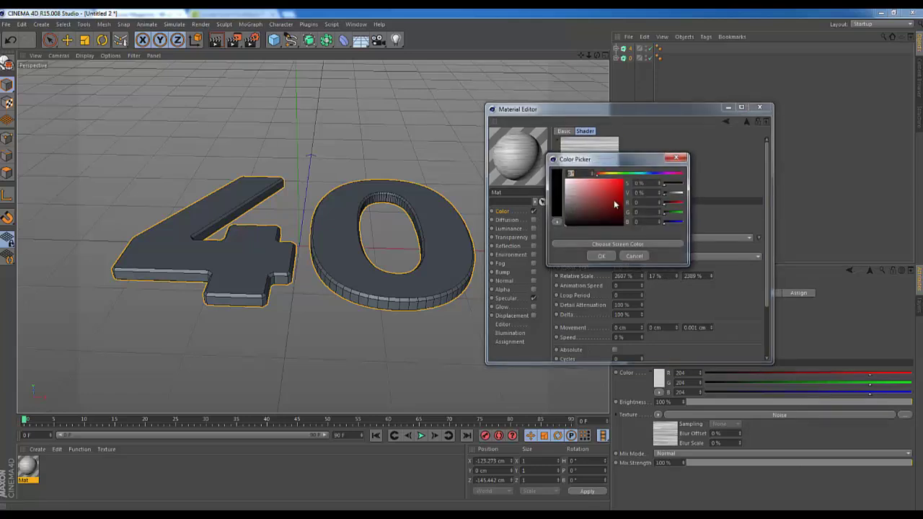
{"action": "left_click", "coordinate": [608, 174]}
{"action": "left_click", "coordinate": [606, 186]}
{"action": "left_click", "coordinate": [602, 256]}
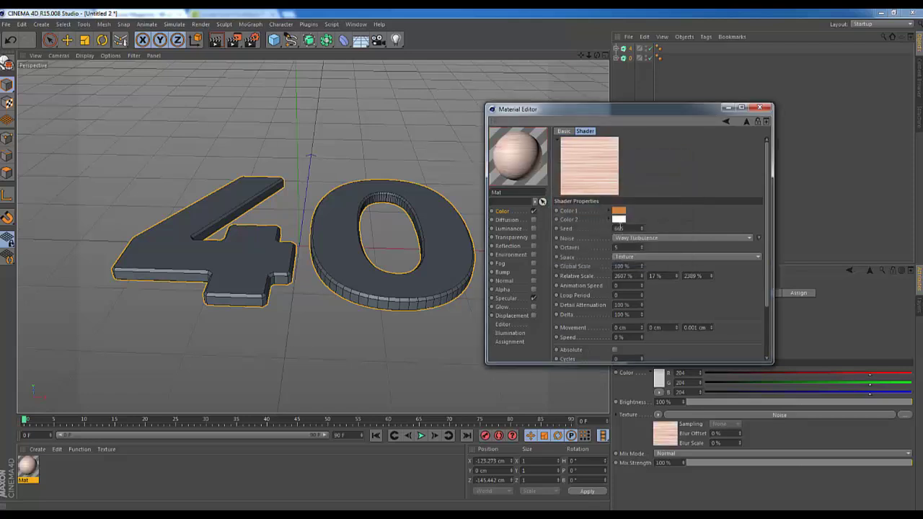
{"action": "left_click", "coordinate": [618, 221]}
{"action": "left_click", "coordinate": [602, 184]}
{"action": "left_click", "coordinate": [622, 233]}
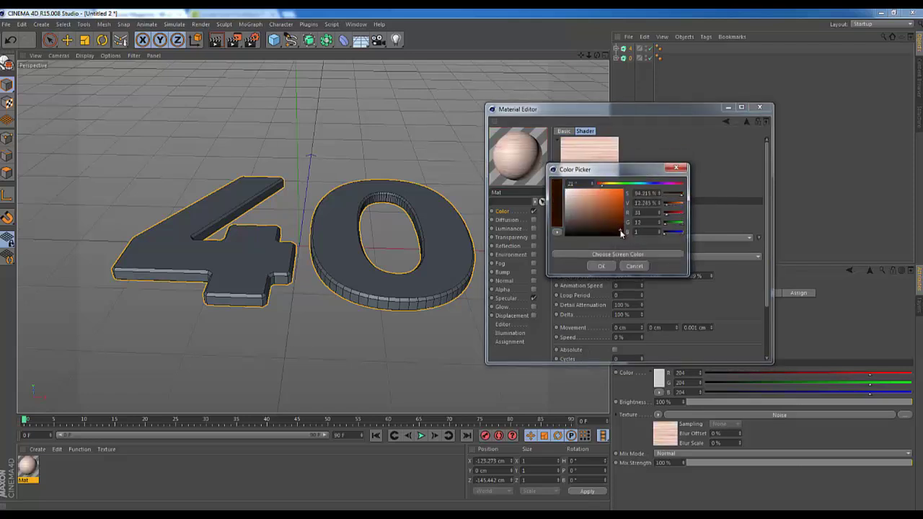
{"action": "left_click", "coordinate": [603, 266]}
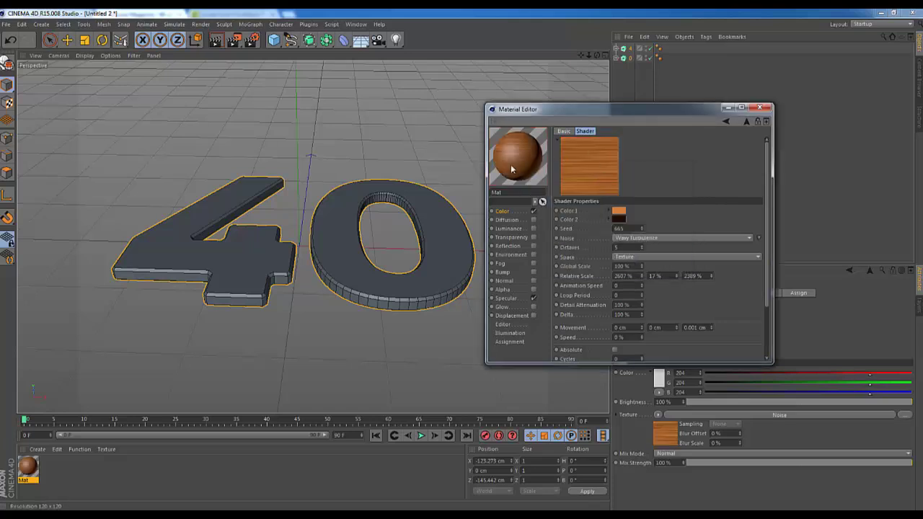
- Compare with the reference image, and adjust the noise colors to a lighter tan Color 1 and a near-black brown Color 2
{"action": "left_click", "coordinate": [602, 514]}
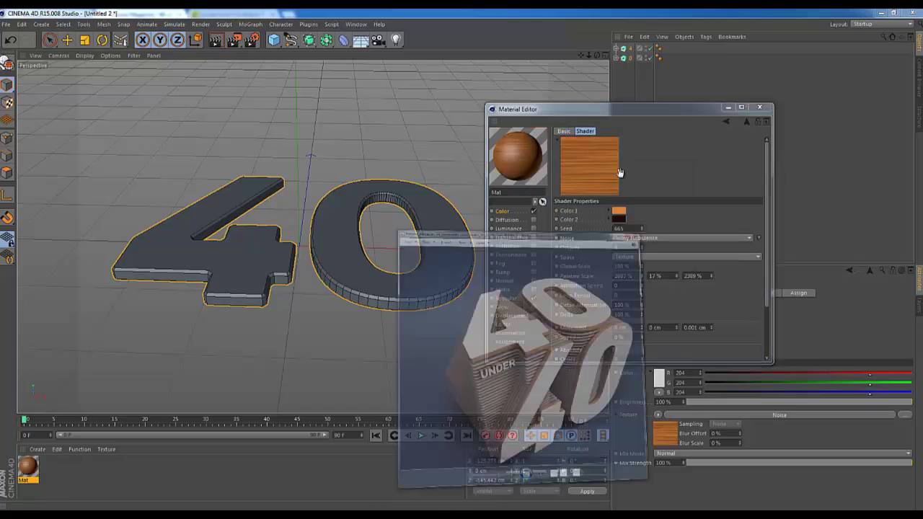
{"action": "left_click_drag", "start_coordinate": [657, 43], "coordinate": [791, 59]}
{"action": "key", "text": "alt+Tab"}
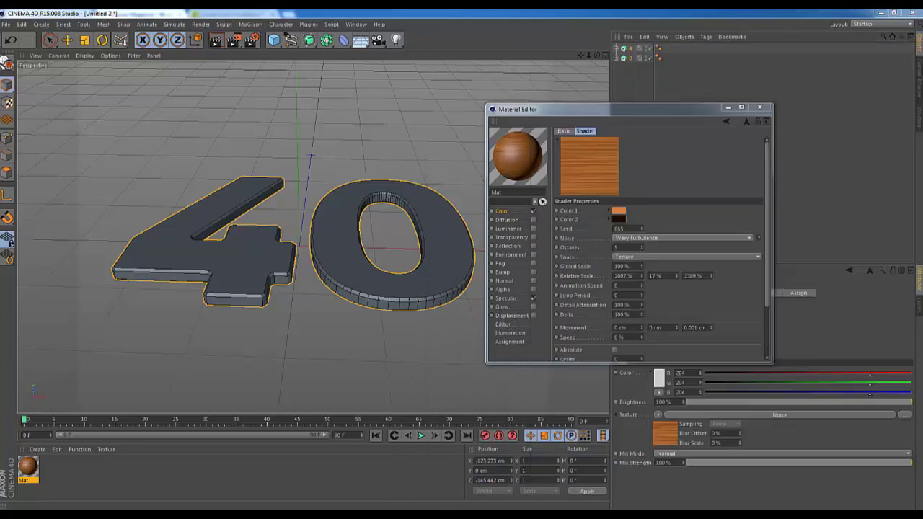
{"action": "left_click", "coordinate": [621, 219]}
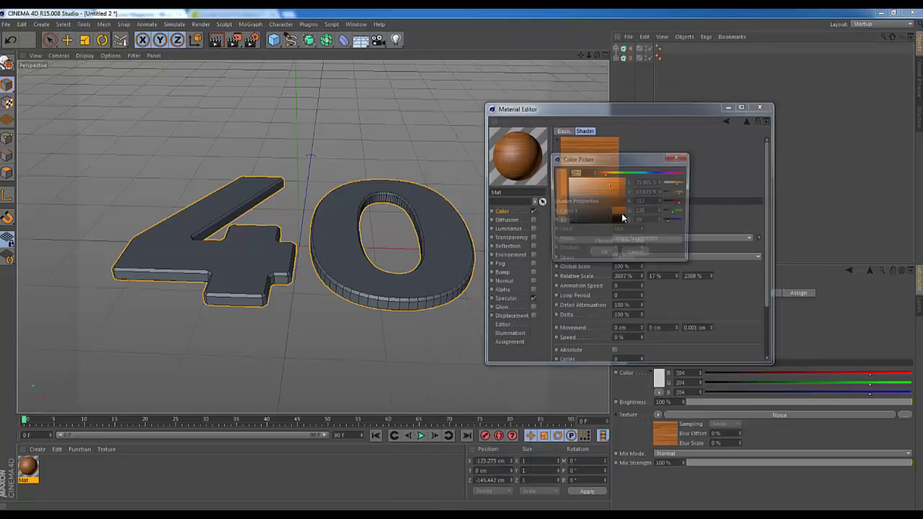
{"action": "left_click", "coordinate": [609, 243]}
{"action": "left_click_drag", "start_coordinate": [579, 203], "coordinate": [602, 188]}
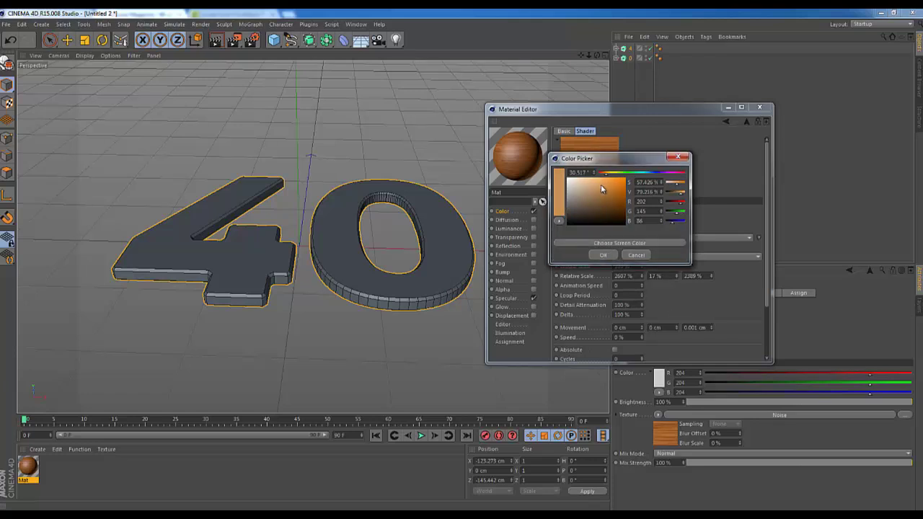
{"action": "left_click_drag", "start_coordinate": [601, 184], "coordinate": [600, 188]}
{"action": "left_click", "coordinate": [603, 256]}
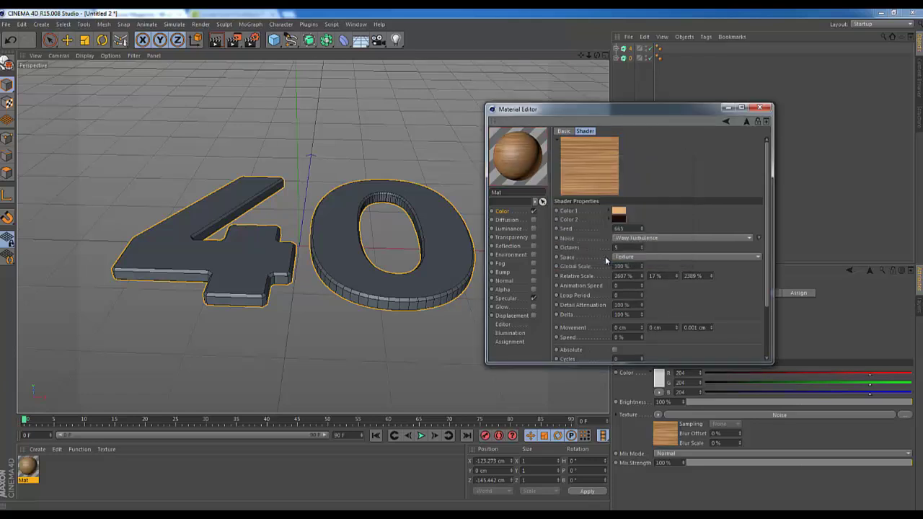
{"action": "left_click", "coordinate": [620, 220]}
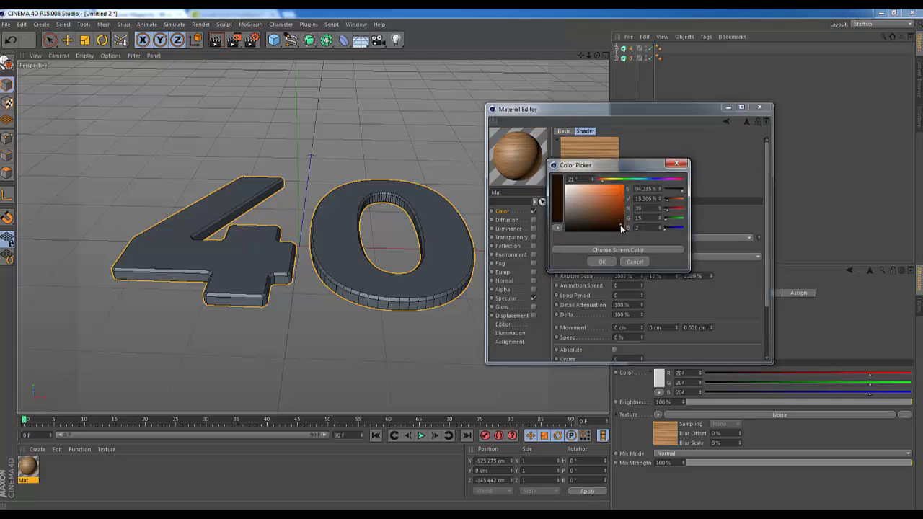
{"action": "left_click_drag", "start_coordinate": [621, 225], "coordinate": [621, 228]}
{"action": "left_click", "coordinate": [603, 262]}
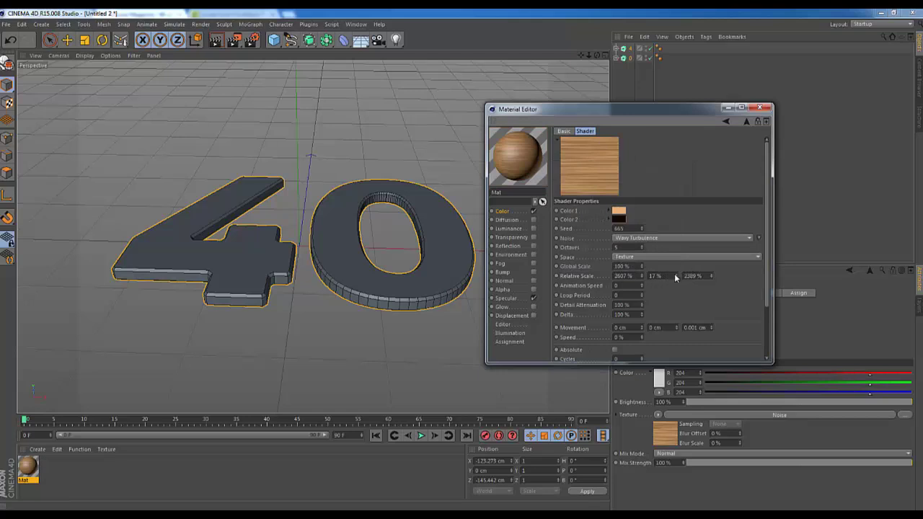
- Set the Noise shader's Y Relative Scale to 20 % and its Seed to 669
{"action": "scroll", "coordinate": [665, 282], "scroll_direction": "down", "scroll_amount": 3}
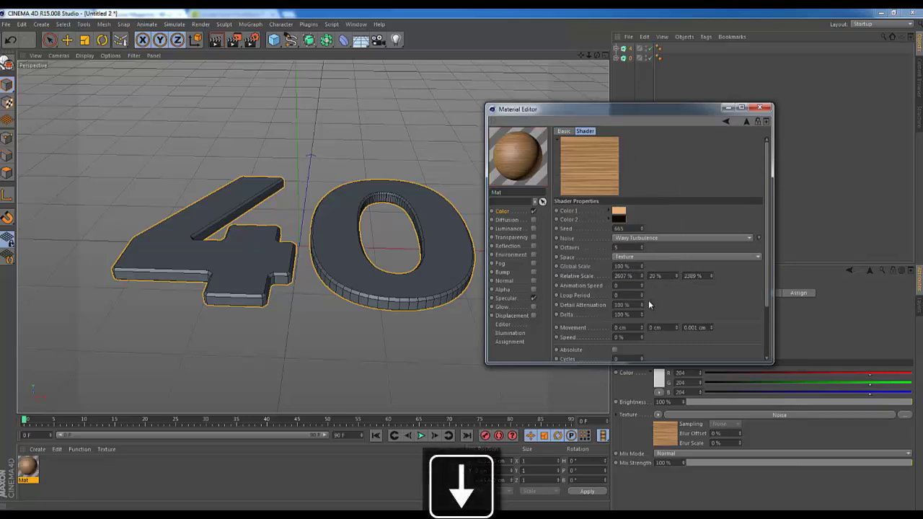
{"action": "left_click_drag", "start_coordinate": [641, 230], "coordinate": [641, 226]}
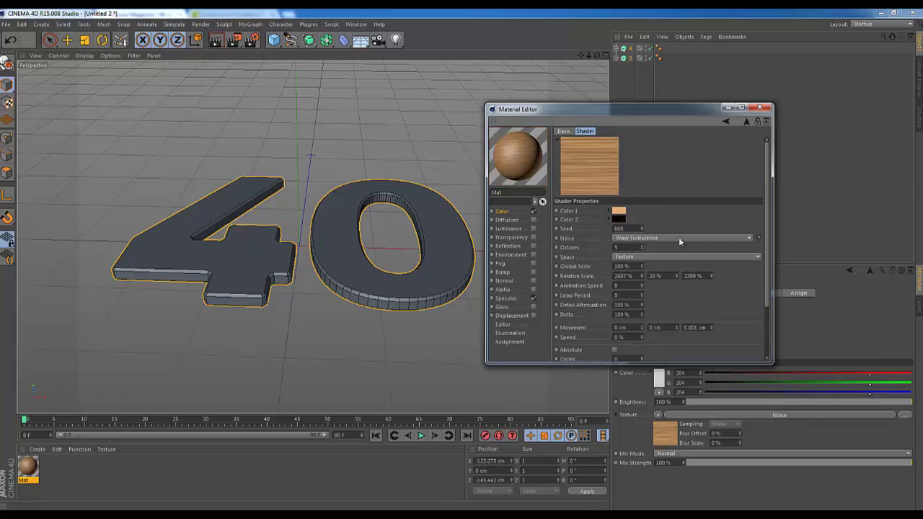
- Lower the material's Specular brightness to 66 %
{"action": "left_click", "coordinate": [533, 298]}
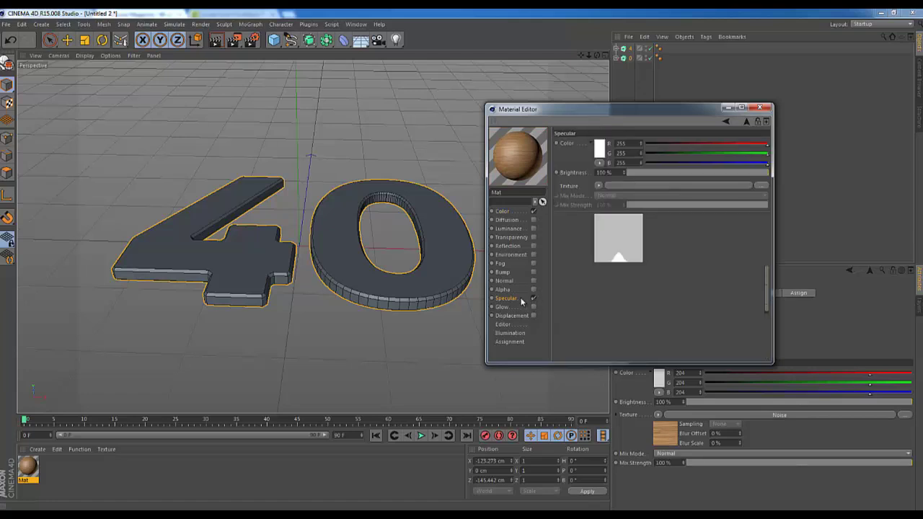
{"action": "left_click", "coordinate": [735, 176]}
{"action": "left_click", "coordinate": [735, 173]}
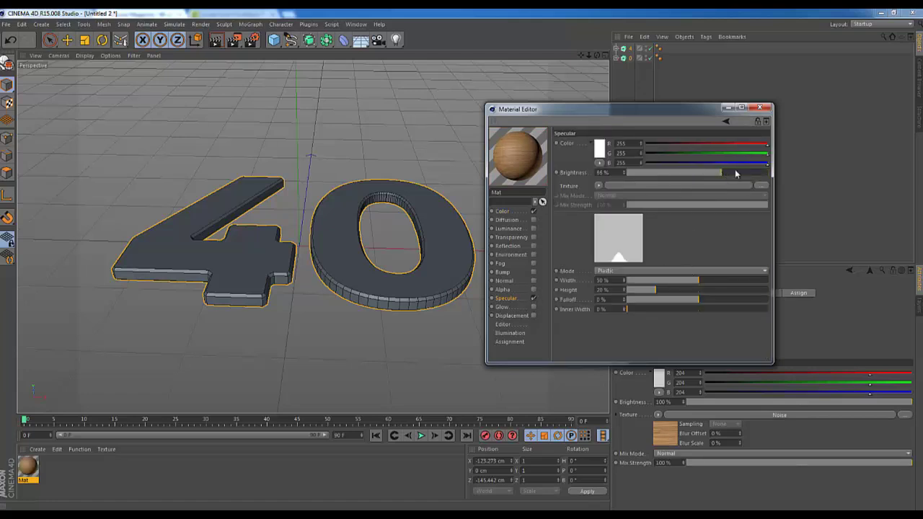
- Enable Reflection with 3 % brightness and a Fresnel texture at 4 % mix strength, and close the Material Editor
{"action": "left_click", "coordinate": [534, 246]}
{"action": "left_click", "coordinate": [629, 172]}
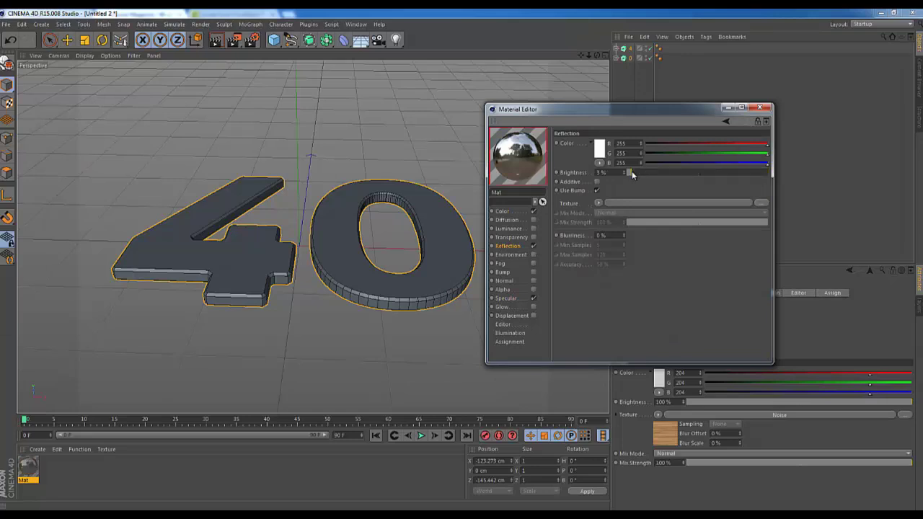
{"action": "left_click", "coordinate": [599, 202]}
{"action": "left_click", "coordinate": [614, 298]}
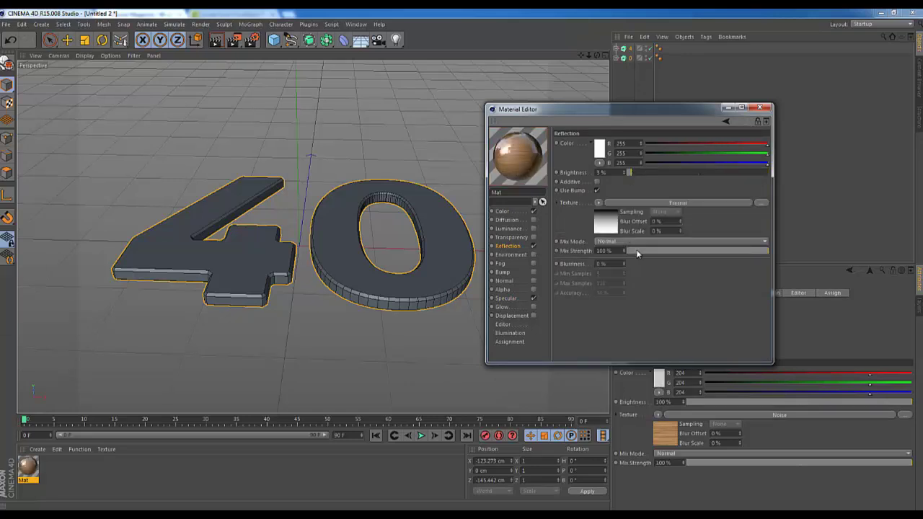
{"action": "left_click", "coordinate": [636, 250]}
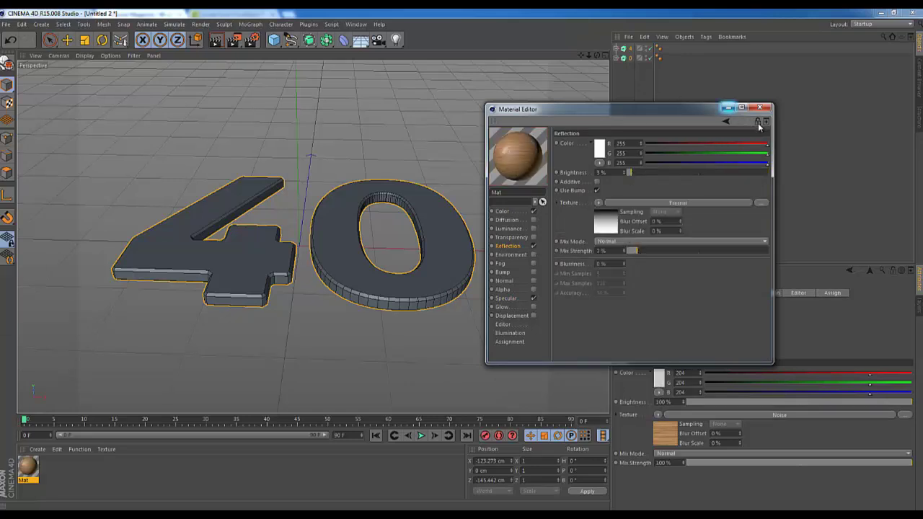
{"action": "left_click", "coordinate": [635, 250]}
{"action": "left_click", "coordinate": [759, 107]}
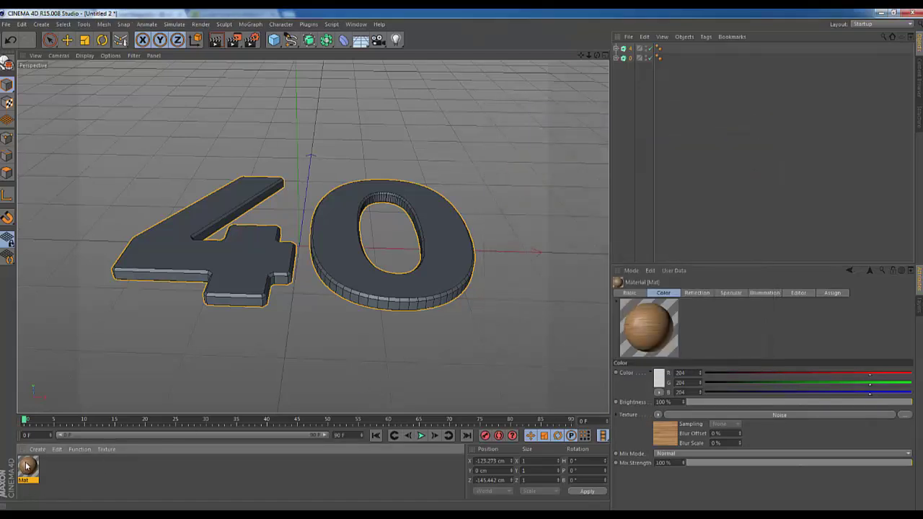
- Rename the material as Wood
{"action": "double_click", "coordinate": [25, 480]}
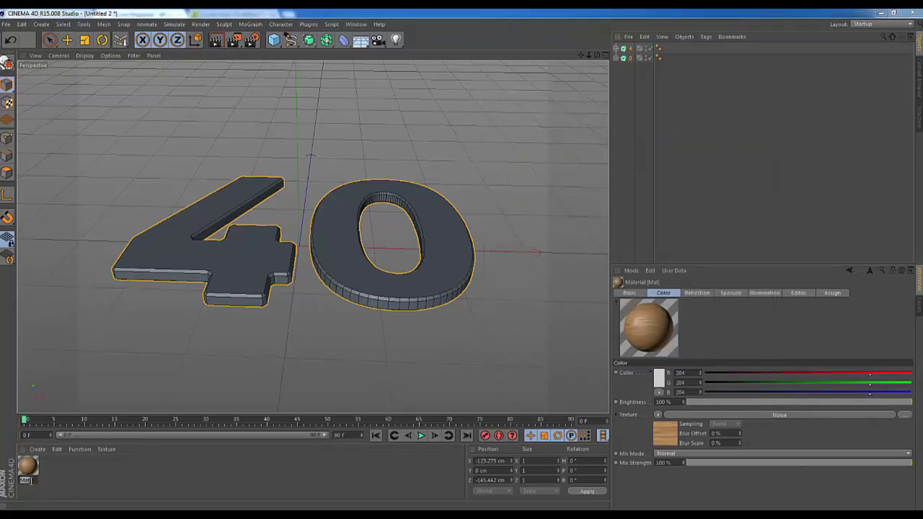
{"action": "type", "text": "Wood"}
{"action": "key", "text": "Return"}
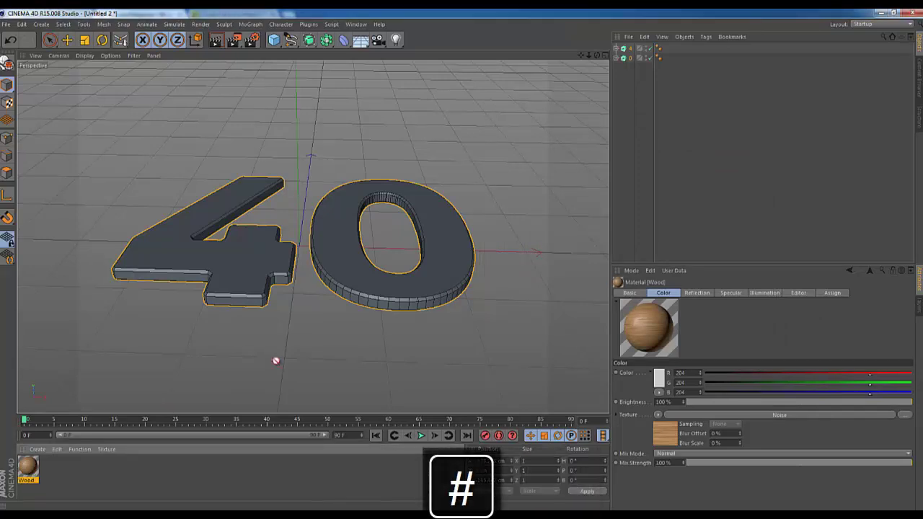
- Apply the Wood material to the 4 object and render a close-up preview of its front edge
{"action": "left_click_drag", "start_coordinate": [275, 361], "coordinate": [640, 48]}
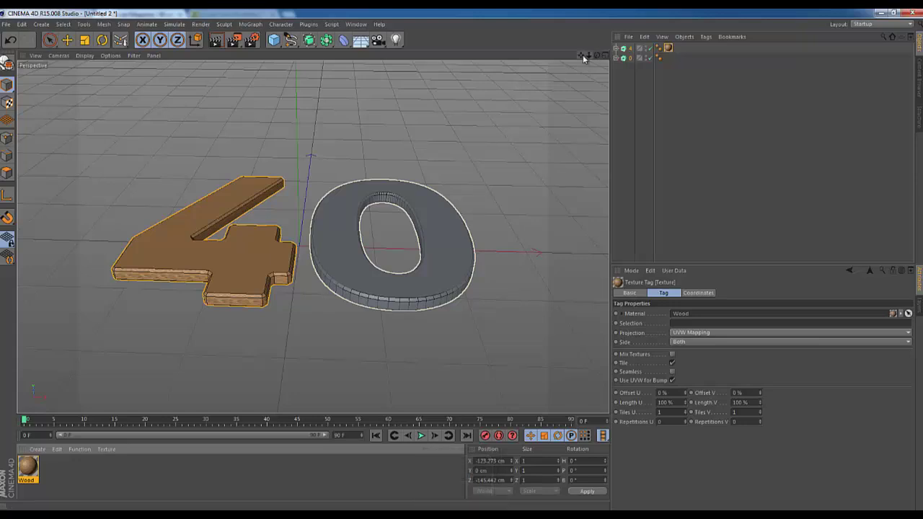
{"action": "left_click_drag", "start_coordinate": [582, 56], "coordinate": [464, 258]}
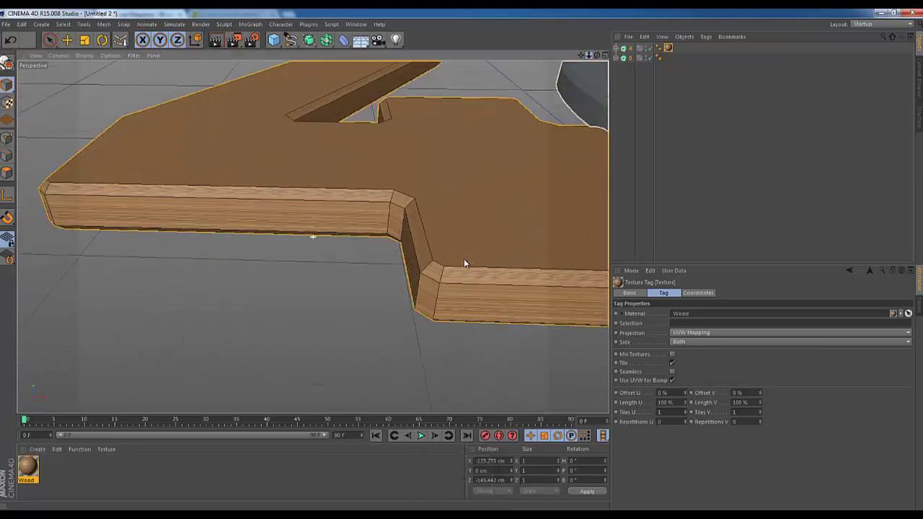
{"action": "key", "text": "ctrl+r"}
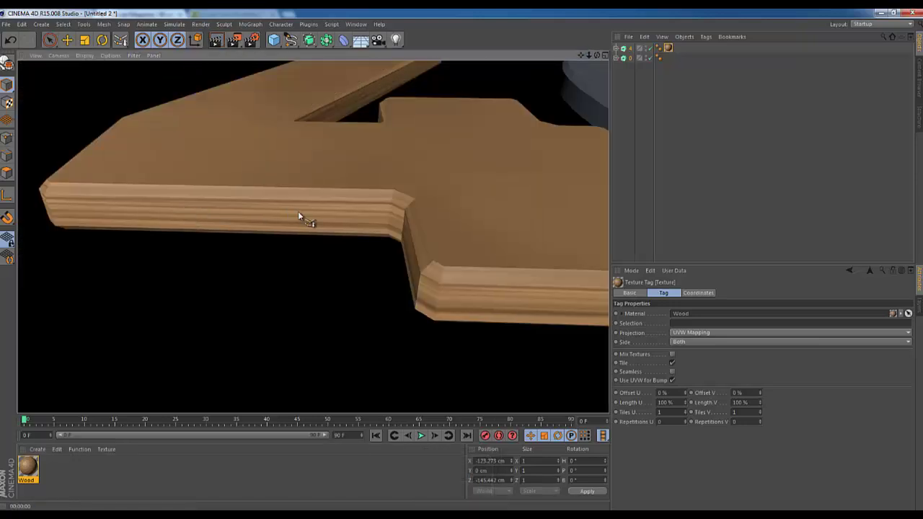
- Set the Y Relative Scale of the Wood color's Noise shader to 10 % and render the view again
{"action": "left_click", "coordinate": [30, 470]}
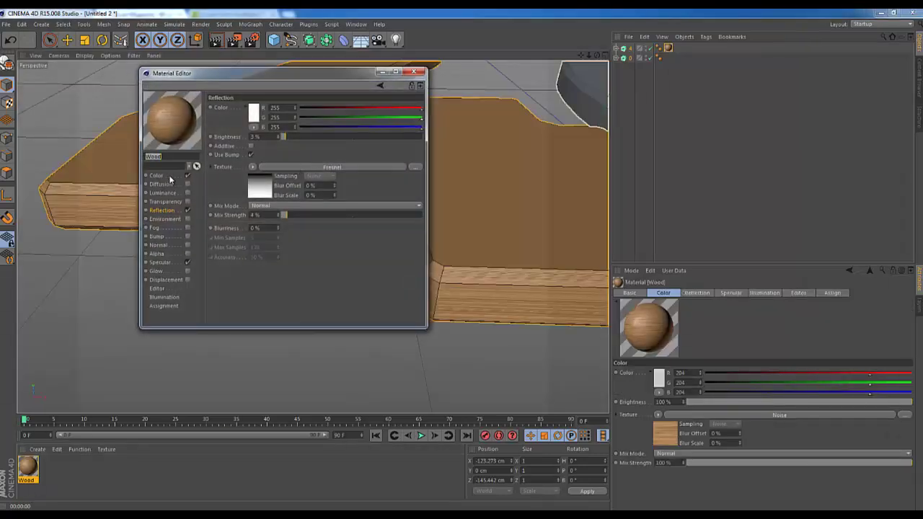
{"action": "left_click", "coordinate": [170, 176]}
{"action": "left_click", "coordinate": [271, 166]}
{"action": "double_click", "coordinate": [317, 238]}
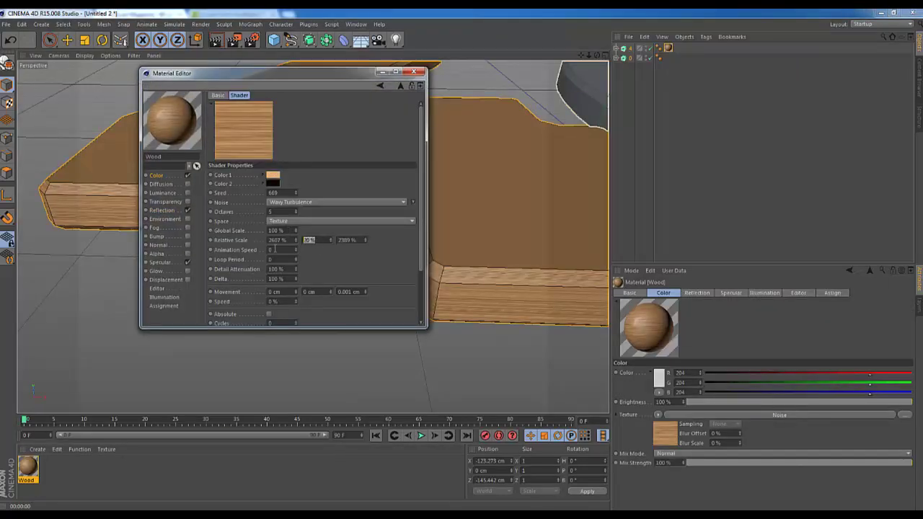
{"action": "key", "text": "Return"}
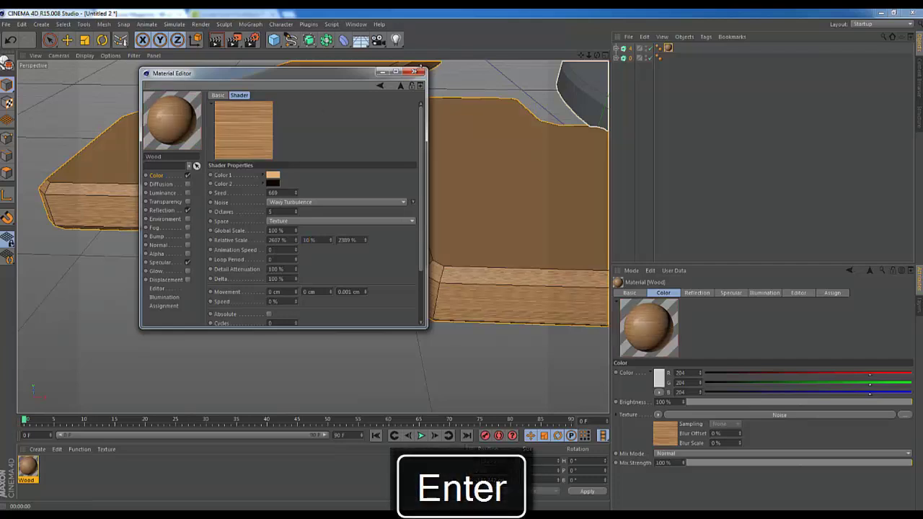
{"action": "left_click", "coordinate": [412, 71]}
{"action": "left_click", "coordinate": [215, 40]}
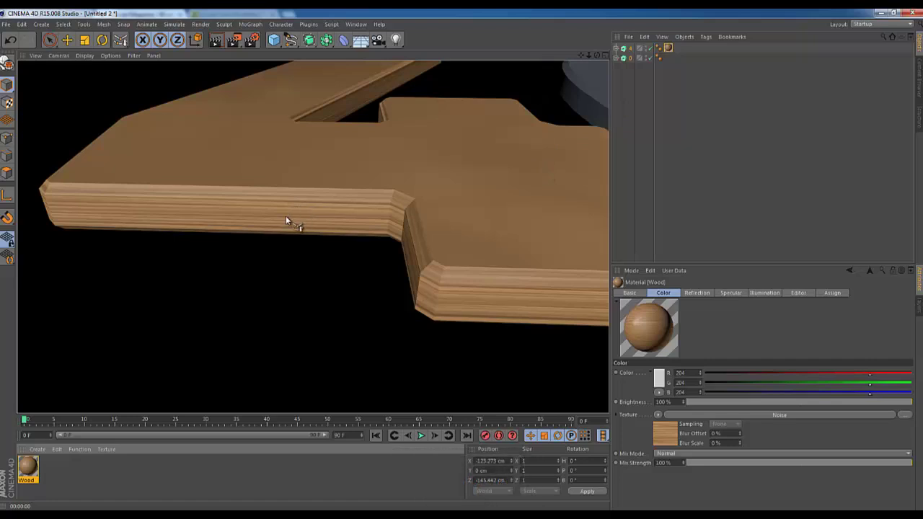
- Create a second material and apply it to the 4 object in addition to Wood
{"action": "left_click_drag", "start_coordinate": [588, 54], "coordinate": [463, 260]}
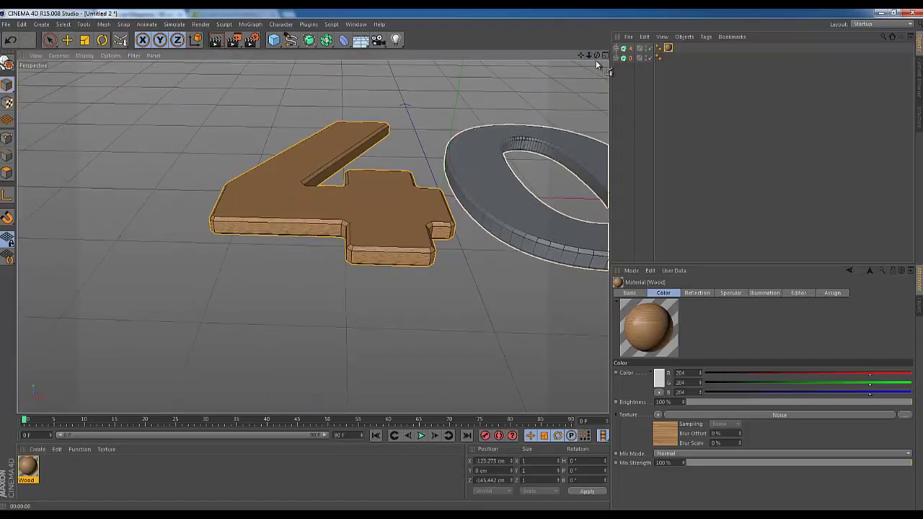
{"action": "left_click_drag", "start_coordinate": [597, 57], "coordinate": [462, 261]}
{"action": "left_click_drag", "start_coordinate": [581, 57], "coordinate": [462, 260]}
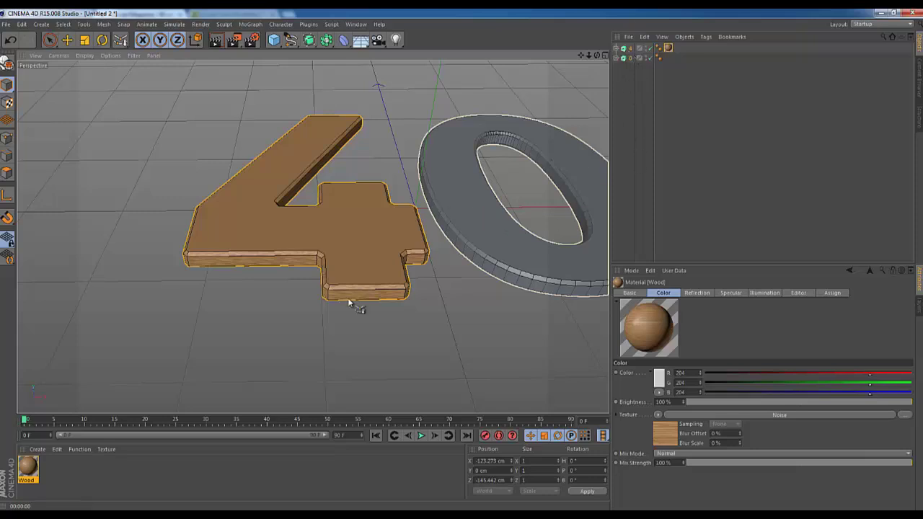
{"action": "left_click", "coordinate": [90, 478]}
{"action": "left_click", "coordinate": [668, 48]}
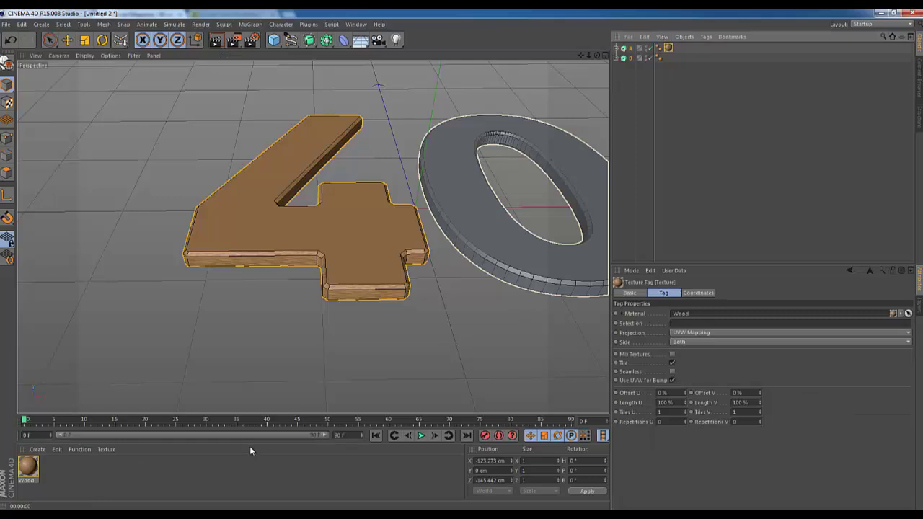
{"action": "double_click", "coordinate": [60, 469]}
{"action": "left_click_drag", "start_coordinate": [27, 472], "coordinate": [634, 49]}
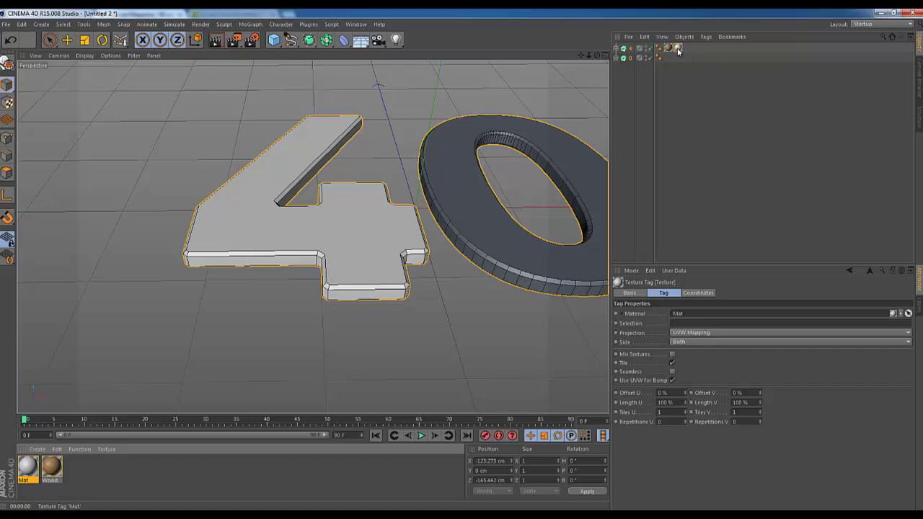
- Restrict the Mat texture tag on the 4 object to the C1 selection
{"action": "left_click", "coordinate": [681, 322]}
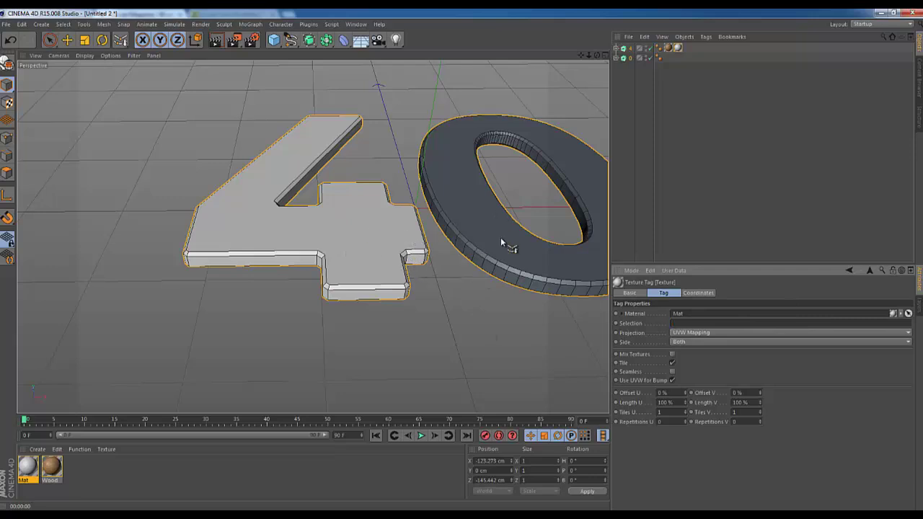
{"action": "type", "text": "C"}
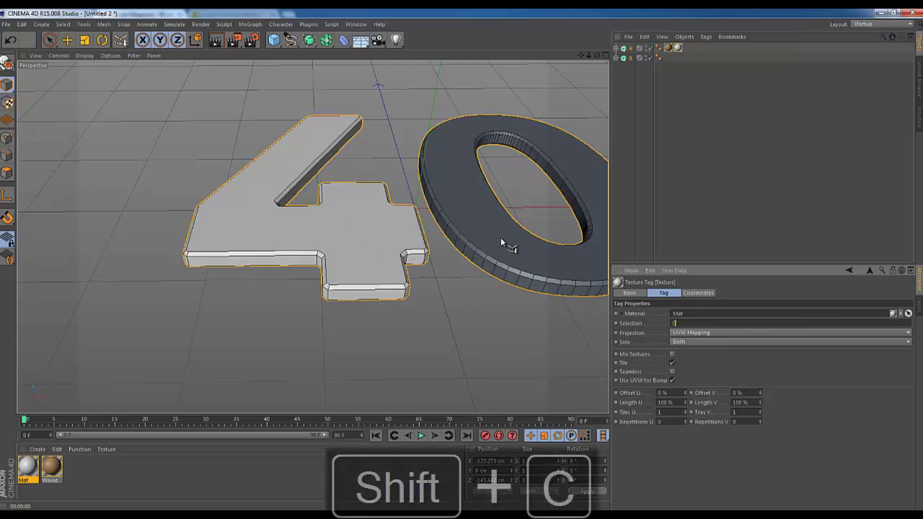
{"action": "type", "text": "1"}
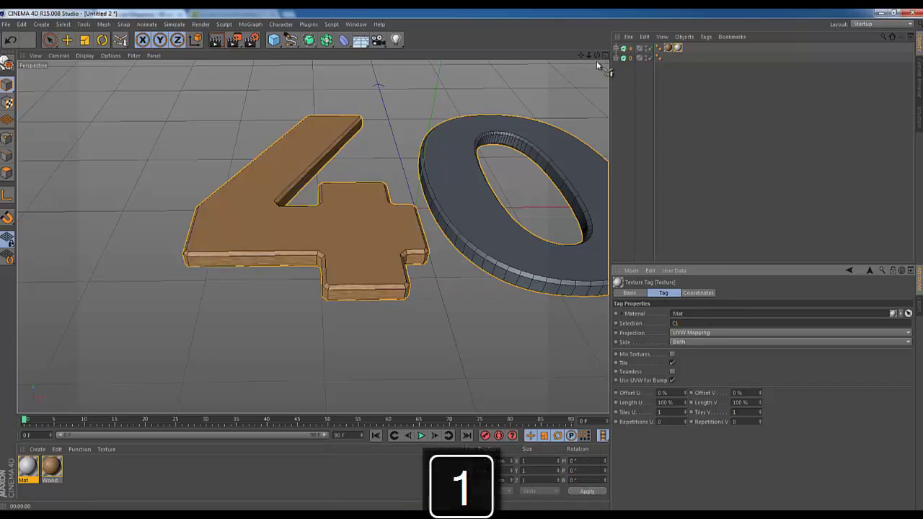
{"action": "left_click_drag", "start_coordinate": [596, 61], "coordinate": [462, 263]}
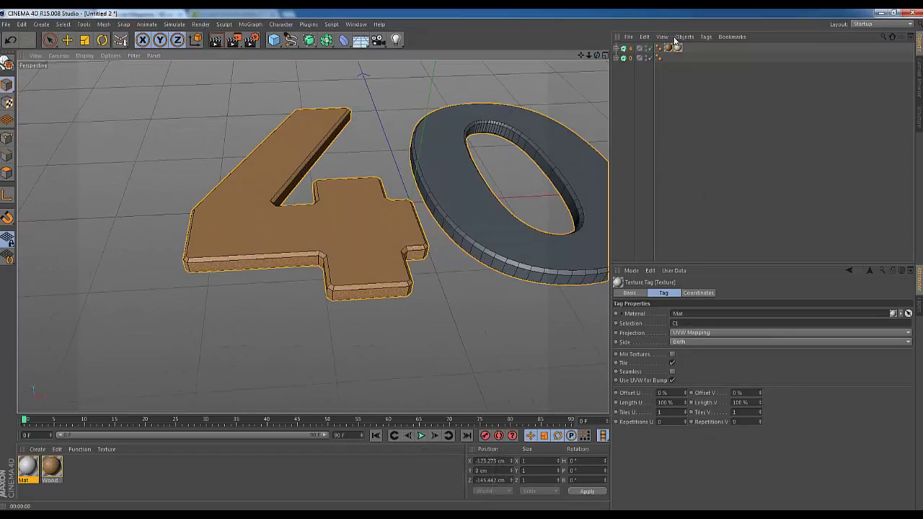
{"action": "left_click", "coordinate": [686, 323]}
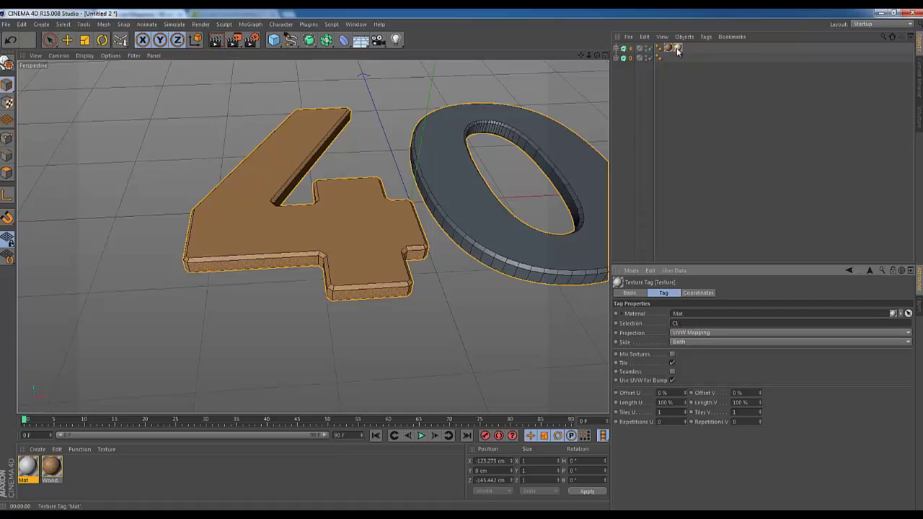
- Duplicate the 4's Mat texture tag and restrict the copy to the C2 selection
{"action": "left_click_drag", "start_coordinate": [677, 48], "coordinate": [685, 47], "text": "ctrl"}
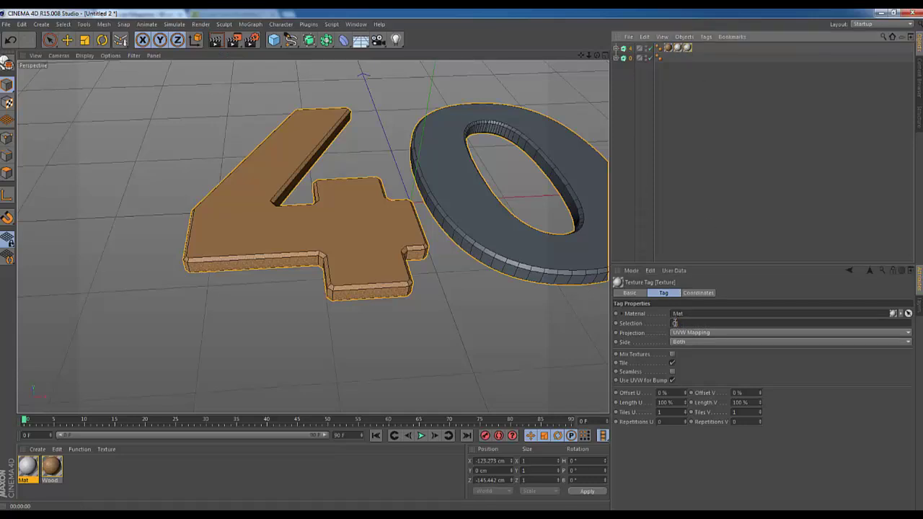
{"action": "left_click", "coordinate": [675, 323]}
{"action": "key", "text": "BackSpace"}
{"action": "type", "text": "2"}
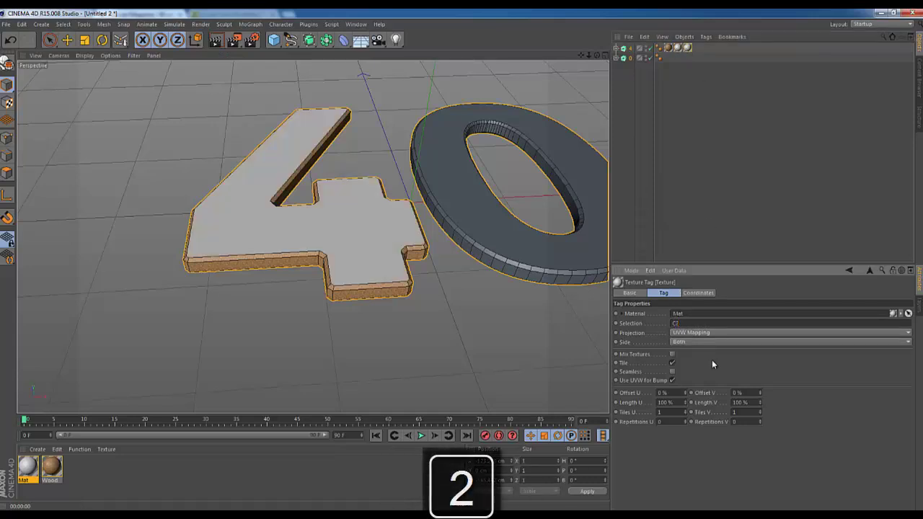
- Duplicate the C2 texture tag on the 4 and restrict the new copy to the R2 selection
{"action": "left_click_drag", "start_coordinate": [687, 47], "coordinate": [699, 47], "text": "ctrl"}
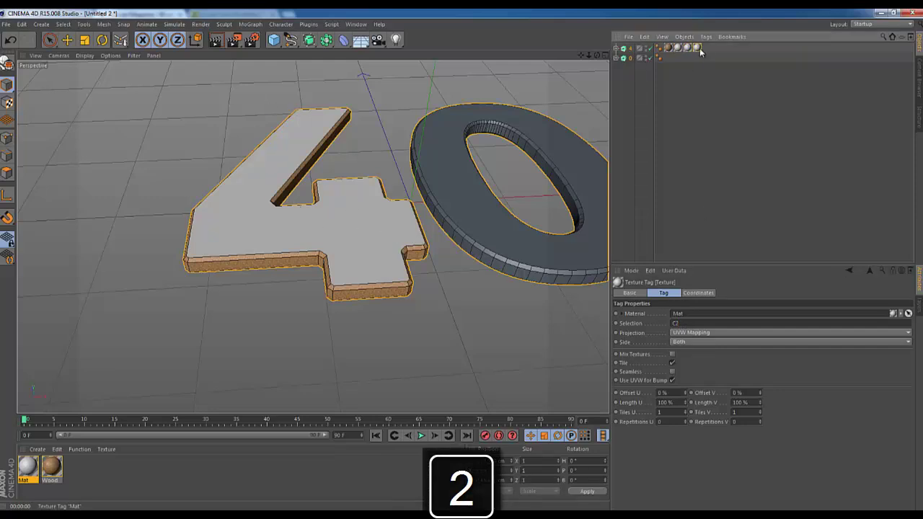
{"action": "double_click", "coordinate": [685, 323]}
{"action": "type", "text": "R2"}
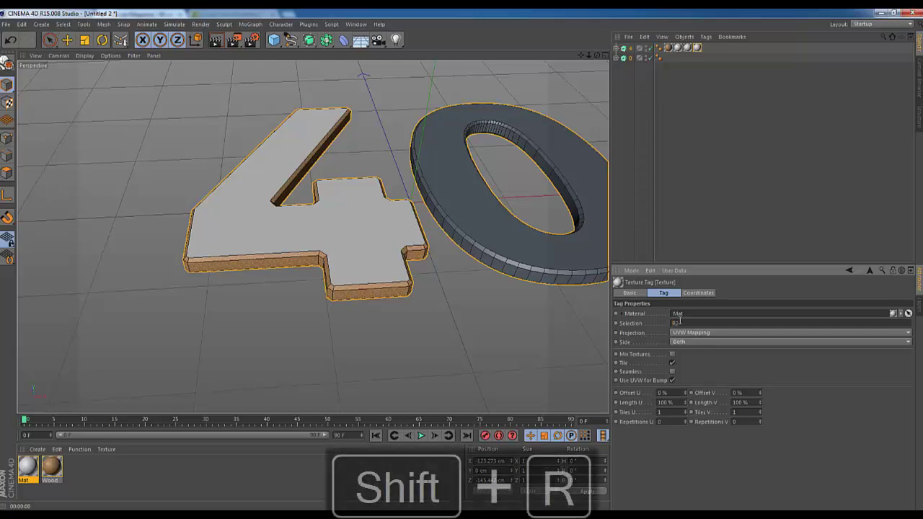
{"action": "left_click", "coordinate": [744, 285]}
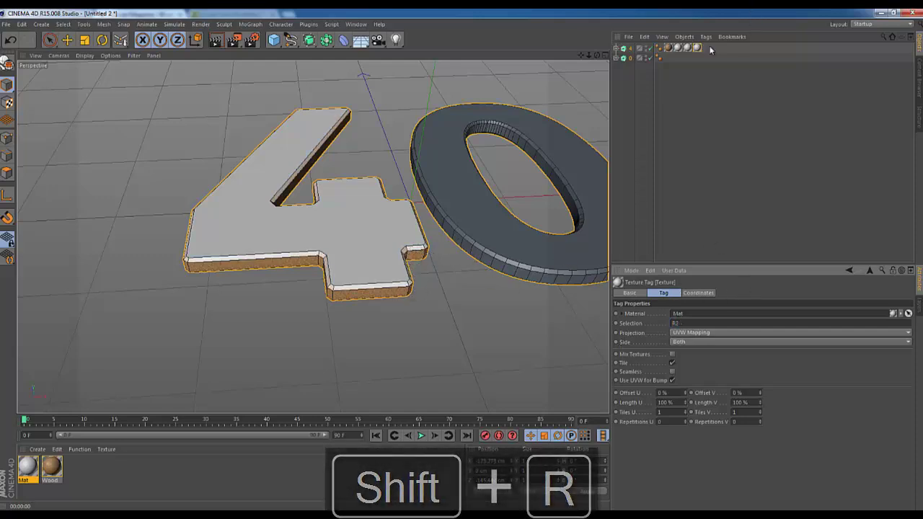
- Duplicate the R2 texture tag on the 4 and restrict the new copy to the R1 selection
{"action": "left_click", "coordinate": [683, 324]}
{"action": "key", "text": "BackSpace"}
{"action": "type", "text": "1"}
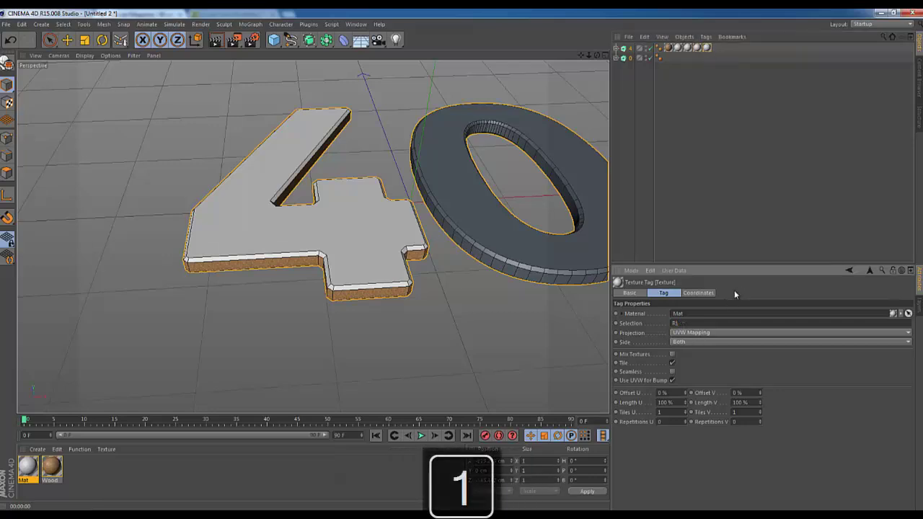
{"action": "left_click_drag", "start_coordinate": [598, 55], "coordinate": [462, 264]}
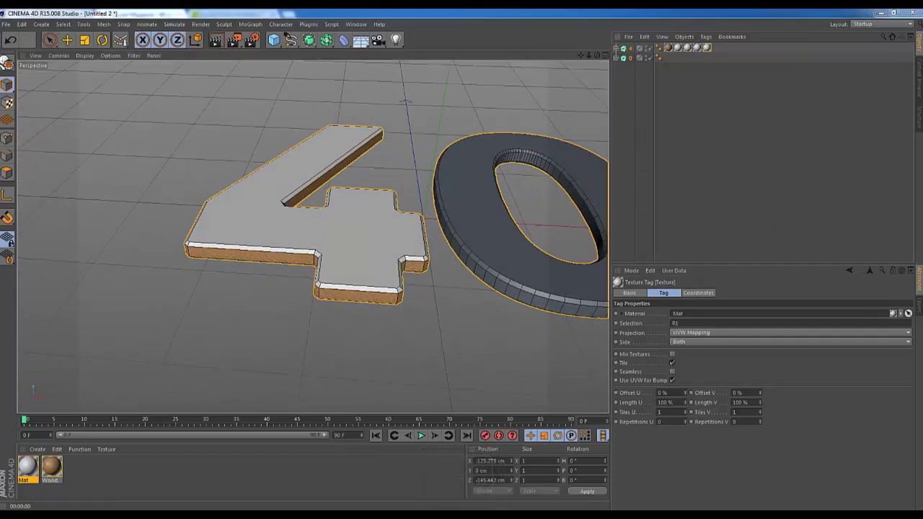
- Check the layered edges in the Fortune reference image and create a new material with a pure black color
{"action": "left_click_drag", "start_coordinate": [853, 130], "coordinate": [699, 47]}
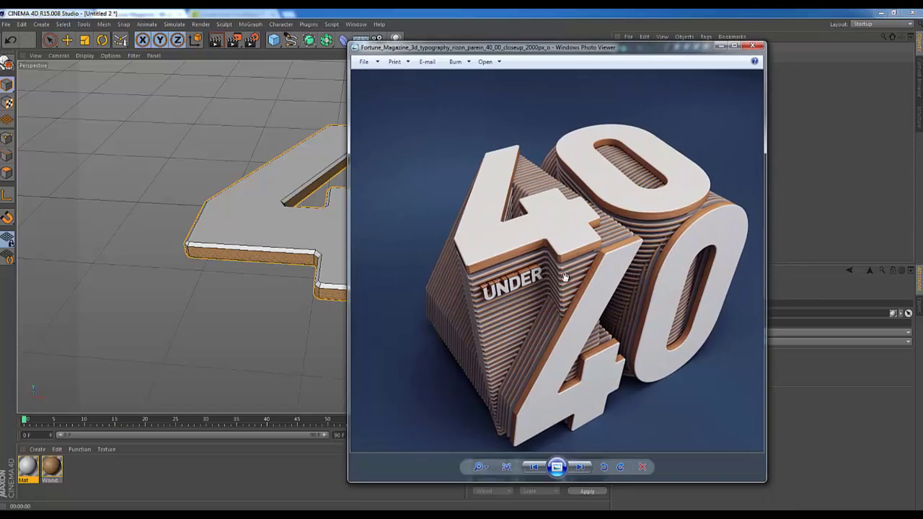
{"action": "scroll", "coordinate": [491, 292], "scroll_direction": "up", "scroll_amount": 5}
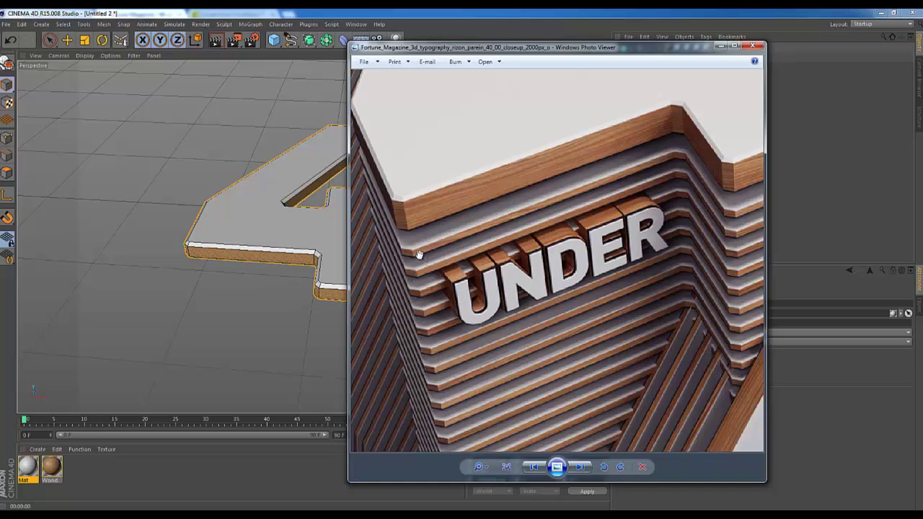
{"action": "left_click", "coordinate": [753, 46]}
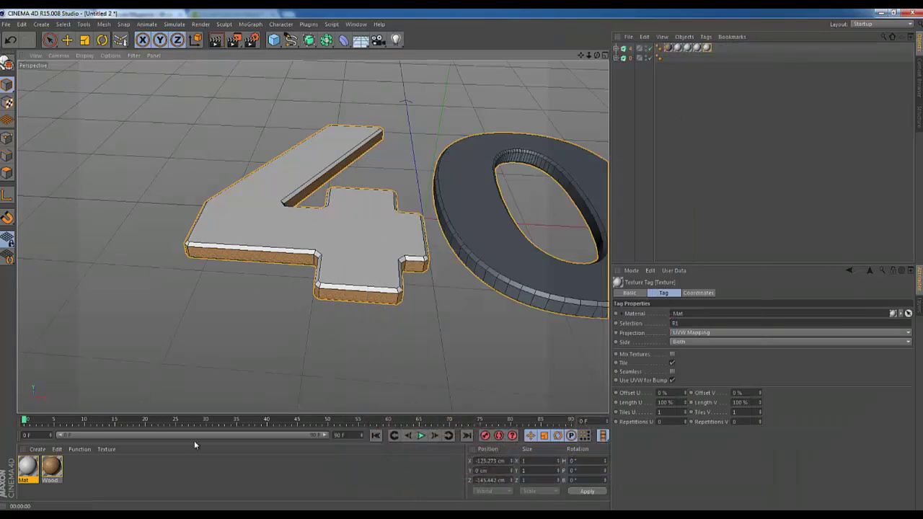
{"action": "double_click", "coordinate": [81, 473]}
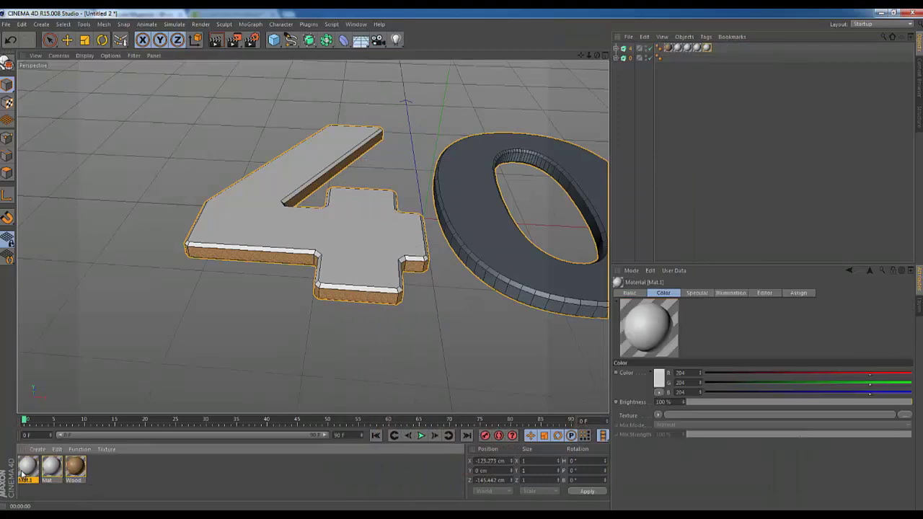
{"action": "double_click", "coordinate": [24, 473]}
{"action": "left_click", "coordinate": [256, 118]}
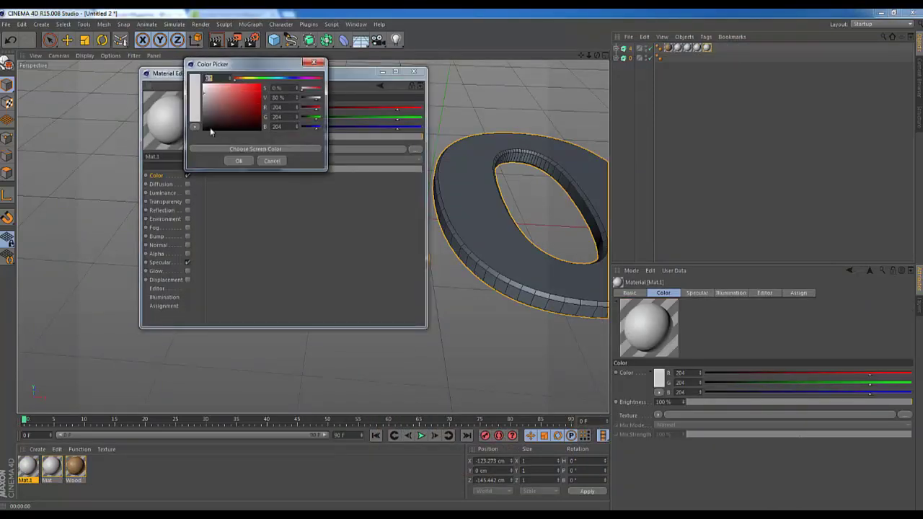
{"action": "left_click", "coordinate": [202, 130]}
{"action": "left_click", "coordinate": [239, 159]}
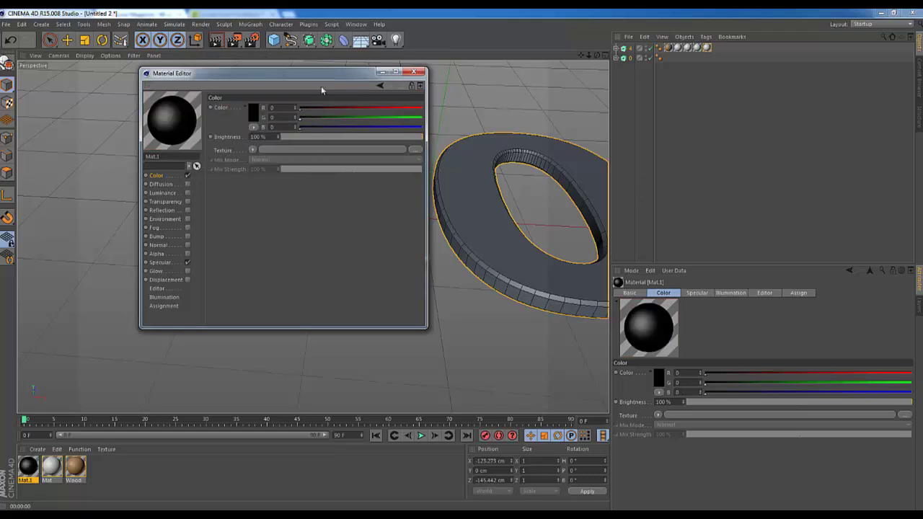
{"action": "left_click", "coordinate": [412, 73]}
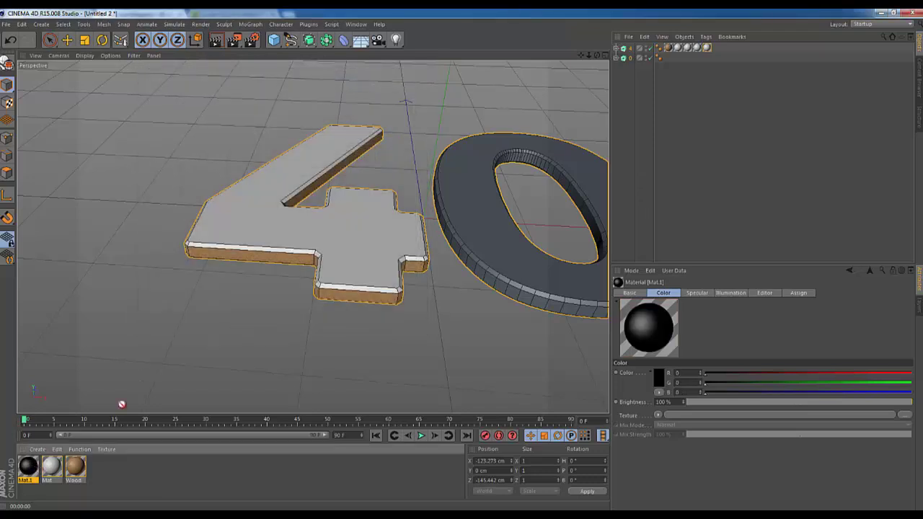
- Replace the material on the 4's R1 texture tag with the black material
{"action": "left_click_drag", "start_coordinate": [122, 404], "coordinate": [694, 59]}
{"action": "left_click_drag", "start_coordinate": [462, 262], "coordinate": [462, 261], "text": "alt"}
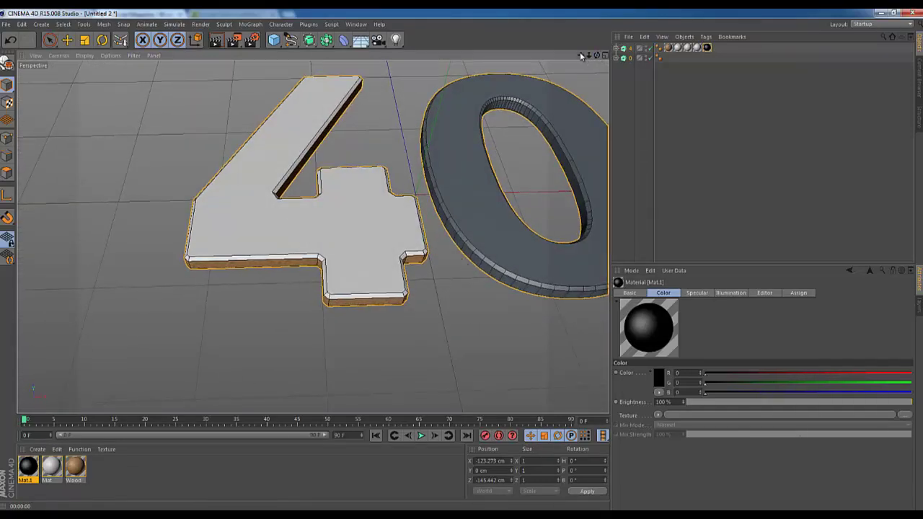
{"action": "middle_click_drag", "start_coordinate": [462, 261], "coordinate": [461, 260], "text": "alt"}
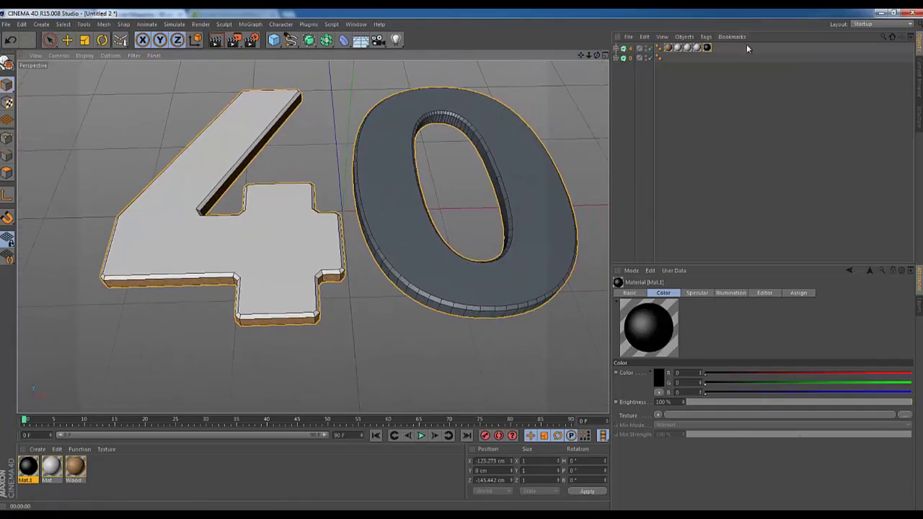
- Copy all five texture tags from the 4 object onto the 0 object
{"action": "left_click", "coordinate": [669, 49]}
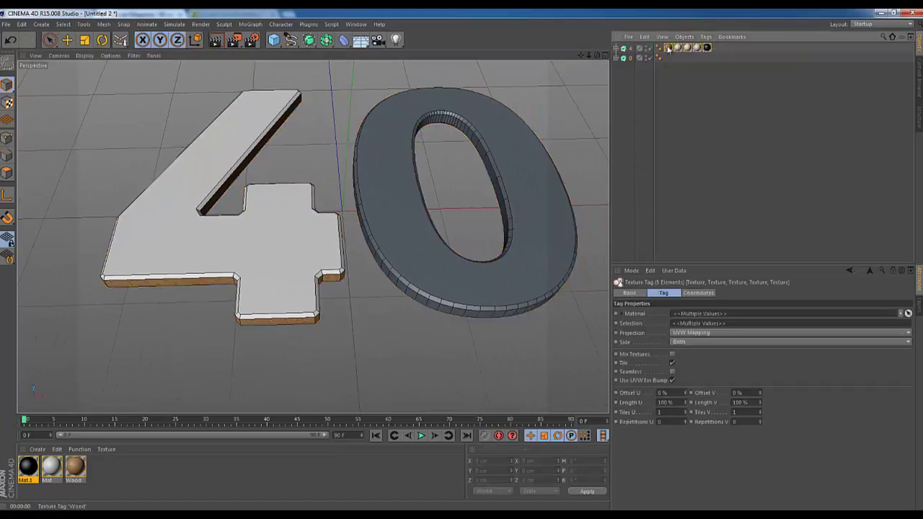
{"action": "double_click", "coordinate": [669, 48]}
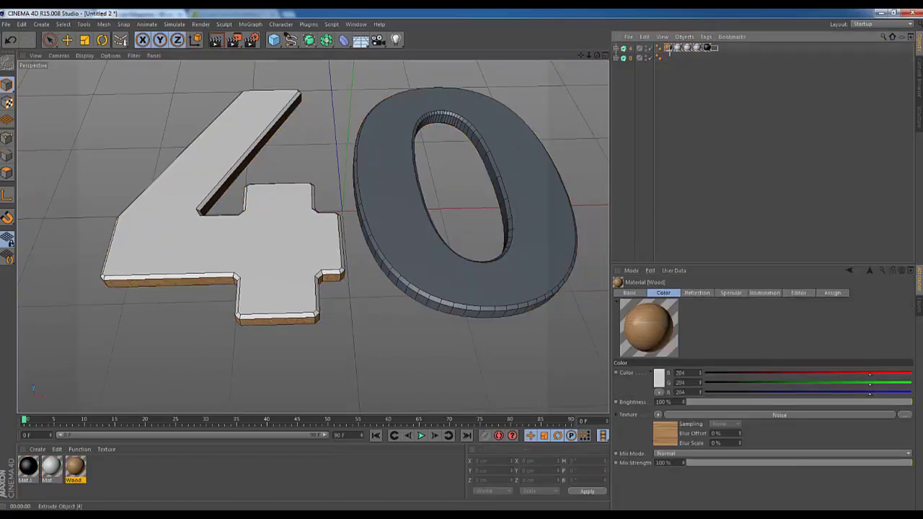
{"action": "left_click_drag", "start_coordinate": [669, 51], "coordinate": [669, 54]}
{"action": "left_click_drag", "start_coordinate": [597, 56], "coordinate": [463, 261]}
{"action": "left_click_drag", "start_coordinate": [589, 55], "coordinate": [462, 258]}
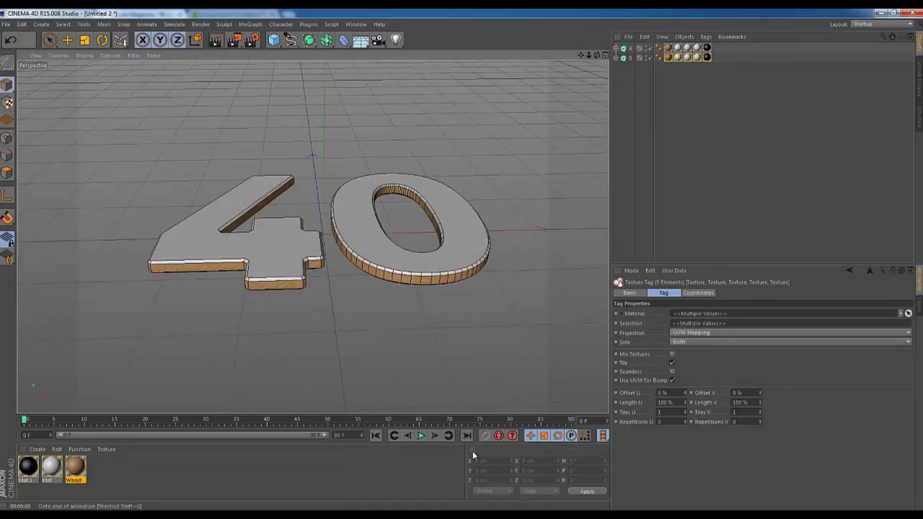
- Group the 4 and 0 extrude objects in a null and name it 40
{"action": "left_click", "coordinate": [629, 59]}
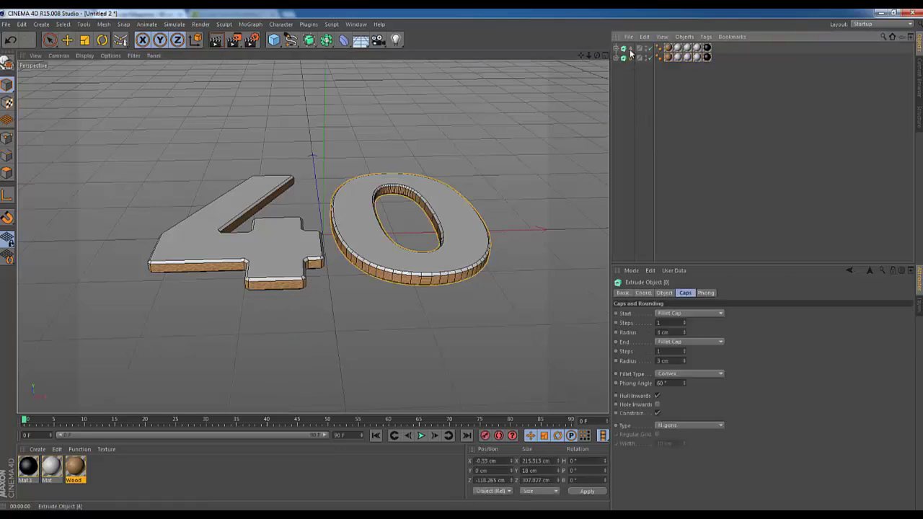
{"action": "left_click", "coordinate": [630, 49], "text": "shift"}
{"action": "key", "text": "alt+g"}
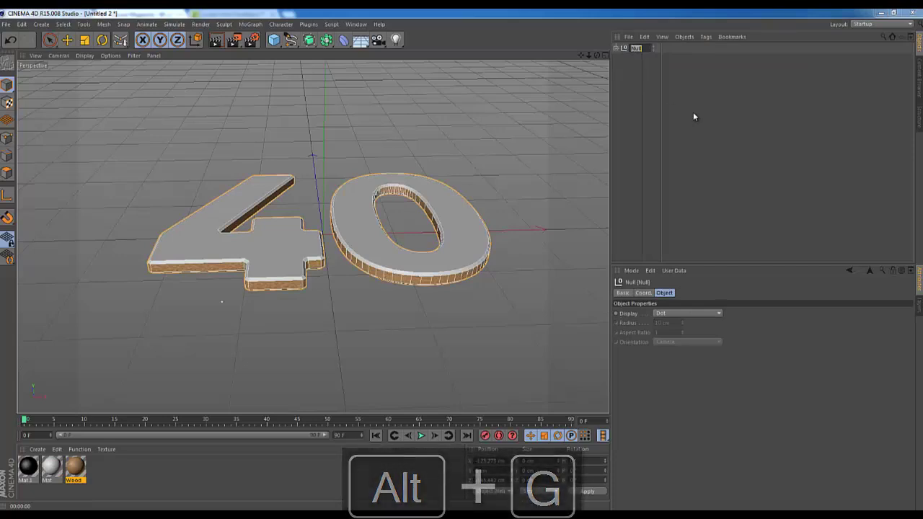
{"action": "type", "text": "40"}
{"action": "key", "text": "Return"}
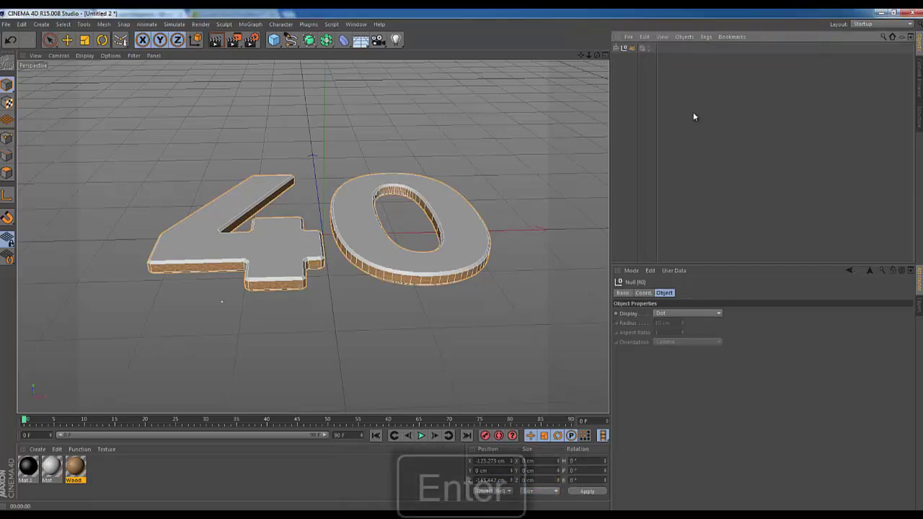
- Duplicate the 4 and 0 extrude objects out of the 40 group to the top level of the hierarchy
{"action": "left_click", "coordinate": [617, 47]}
{"action": "left_click", "coordinate": [634, 68]}
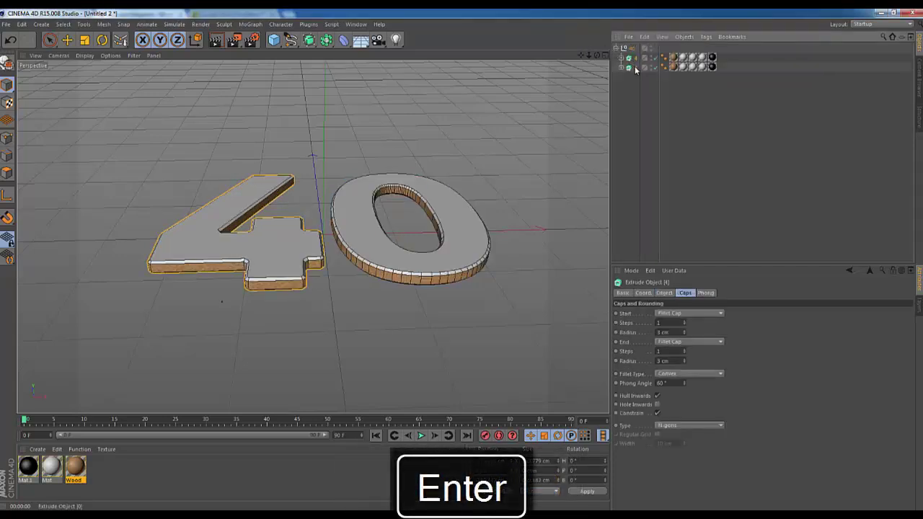
{"action": "left_click", "coordinate": [635, 67], "text": "ctrl"}
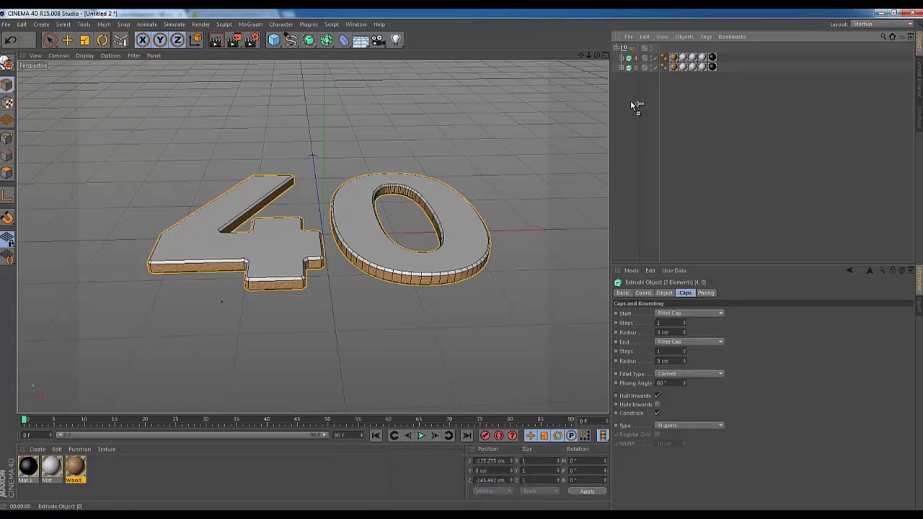
{"action": "left_click_drag", "start_coordinate": [637, 106], "coordinate": [615, 48]}
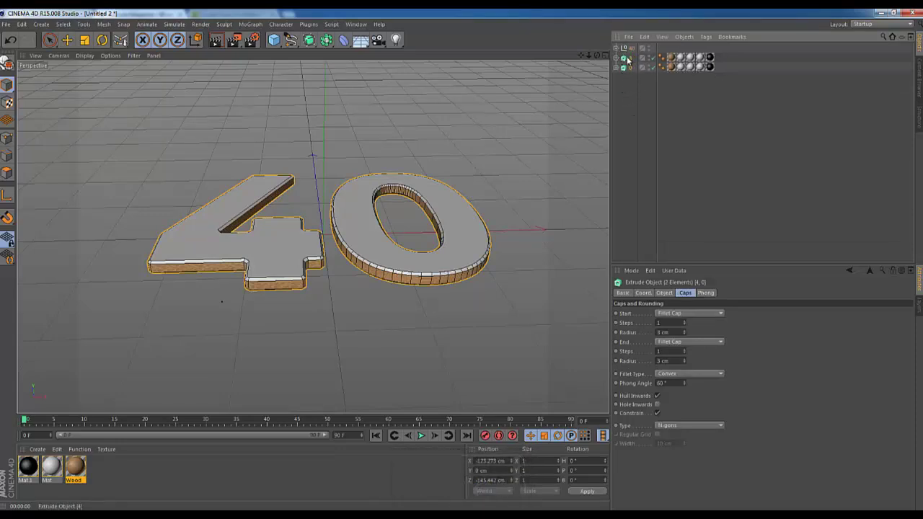
- Set the Y extrusion Movement of the duplicated 4 and 0 to 7 cm
{"action": "left_click", "coordinate": [628, 58]}
{"action": "left_click", "coordinate": [629, 68], "text": "ctrl"}
{"action": "left_click", "coordinate": [664, 293]}
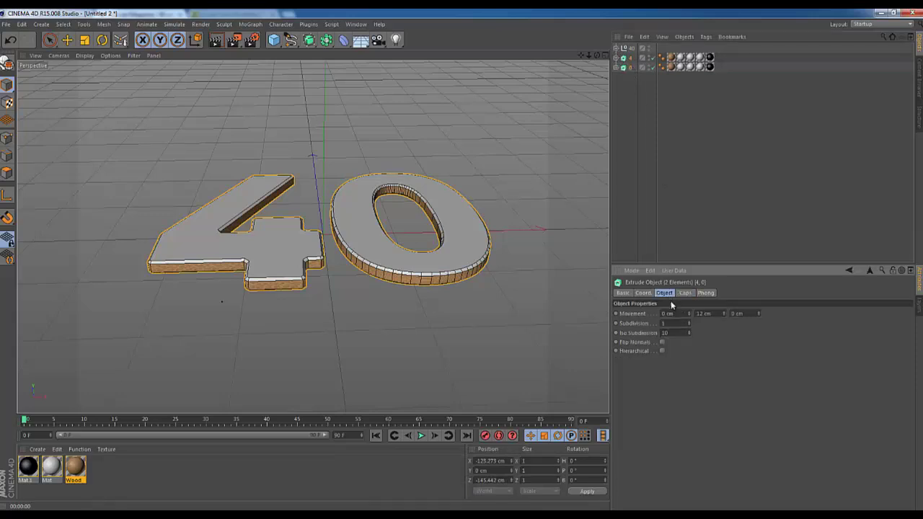
{"action": "key", "text": "Return"}
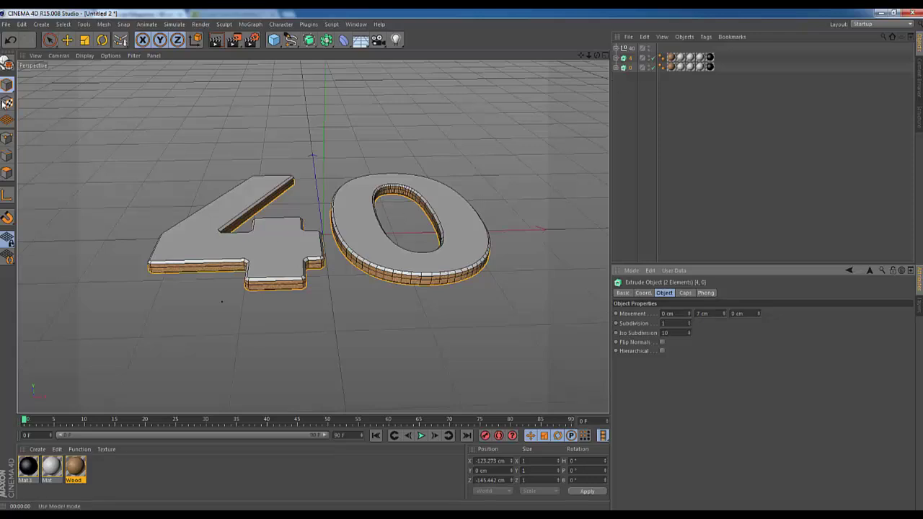
- Move the duplicated 4 and 0 about 24 cm down the Y axis, below the original digits
{"action": "left_click", "coordinate": [45, 42]}
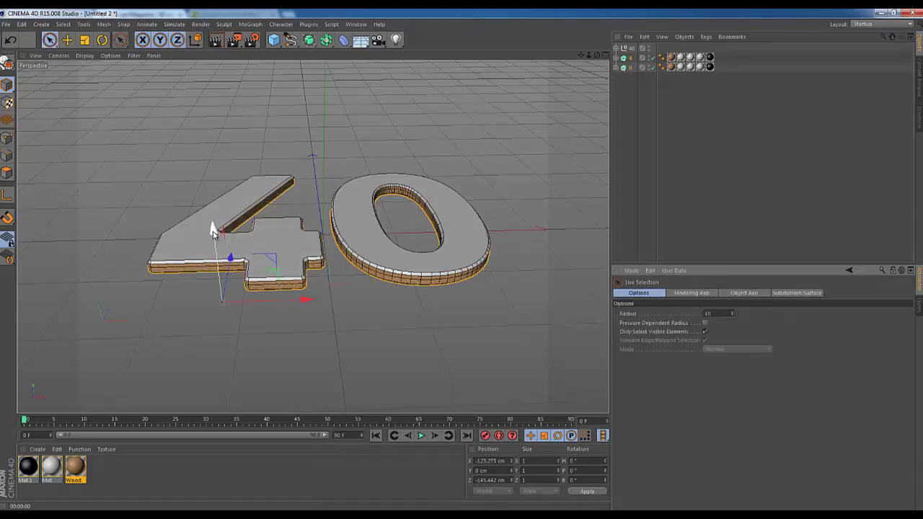
{"action": "left_click_drag", "start_coordinate": [214, 232], "coordinate": [215, 248], "text": "ctrl"}
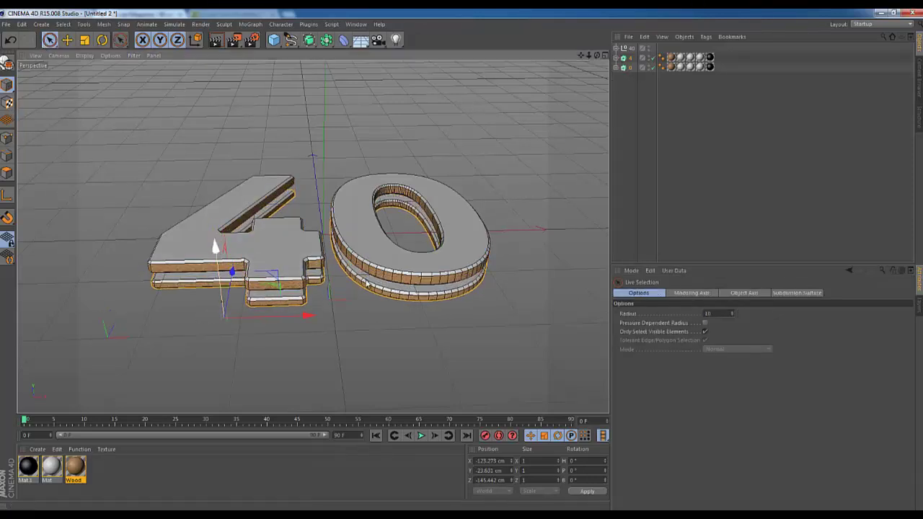
{"action": "left_click", "coordinate": [629, 62]}
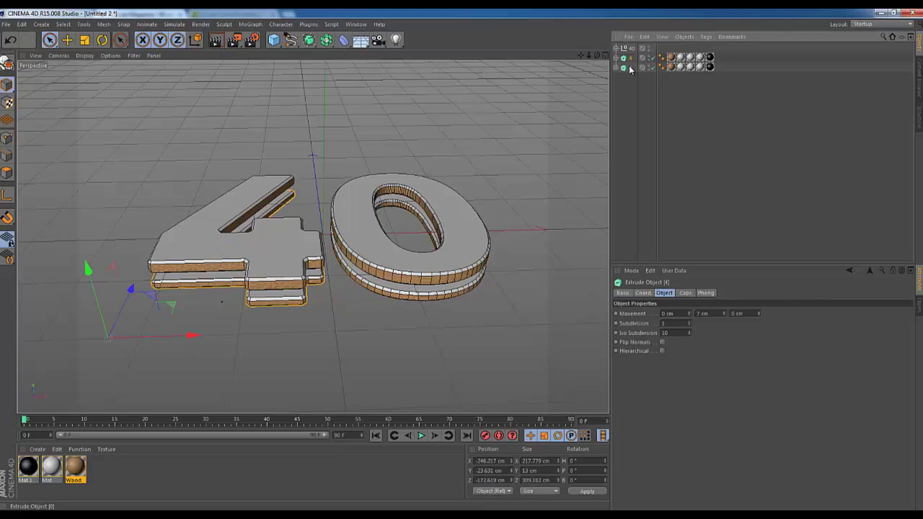
- Set the Y extrusion Movement of the lower duplicated 4 and 0 to 4 cm
{"action": "left_click", "coordinate": [715, 314]}
{"action": "key", "text": "Down"}
{"action": "key", "text": "Down"}
{"action": "key", "text": "Down"}
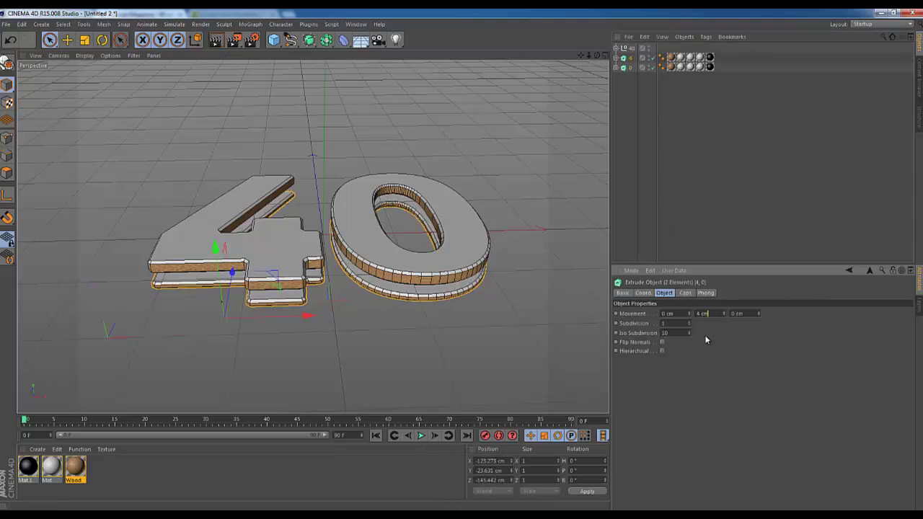
{"action": "key", "text": "Up"}
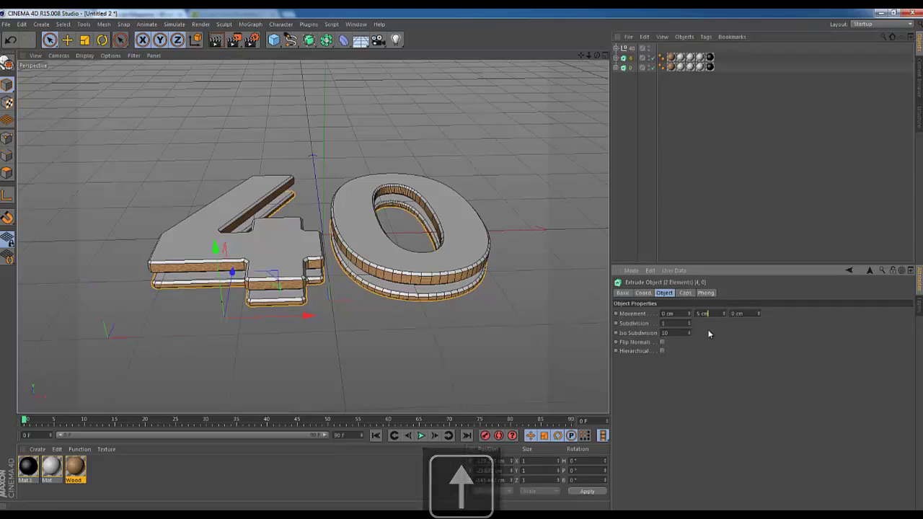
{"action": "key", "text": "Down"}
- Set the lower 4 and 0's fillet cap radius to 2 cm at the start and 1 cm at the end
{"action": "left_click", "coordinate": [687, 293]}
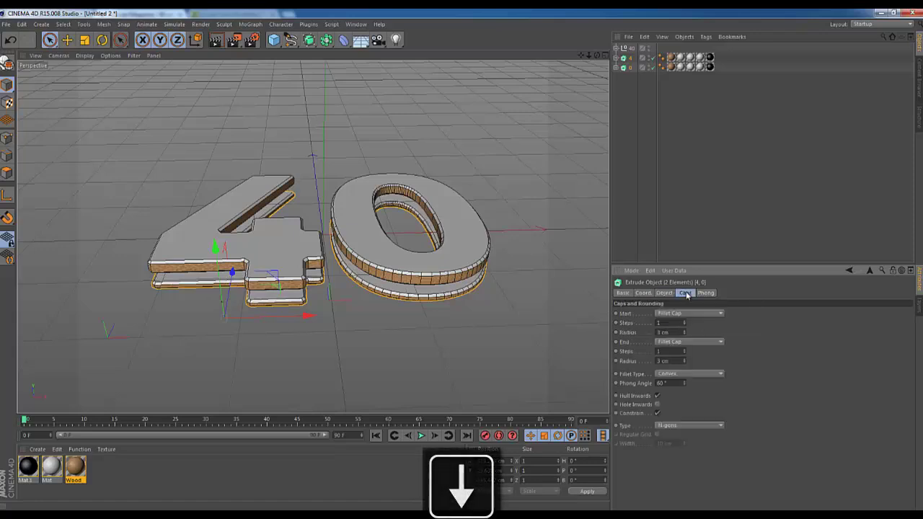
{"action": "left_click", "coordinate": [677, 333]}
{"action": "key", "text": "Down"}
{"action": "double_click", "coordinate": [674, 361]}
{"action": "type", "text": "2"}
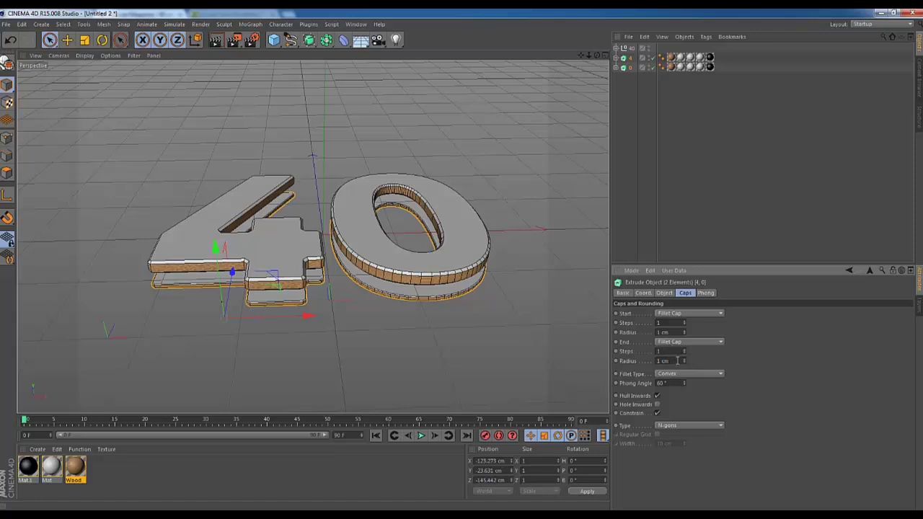
{"action": "key", "text": "Up"}
{"action": "key", "text": "Up"}
{"action": "key", "text": "Up"}
{"action": "key", "text": "Down"}
{"action": "key", "text": "Down"}
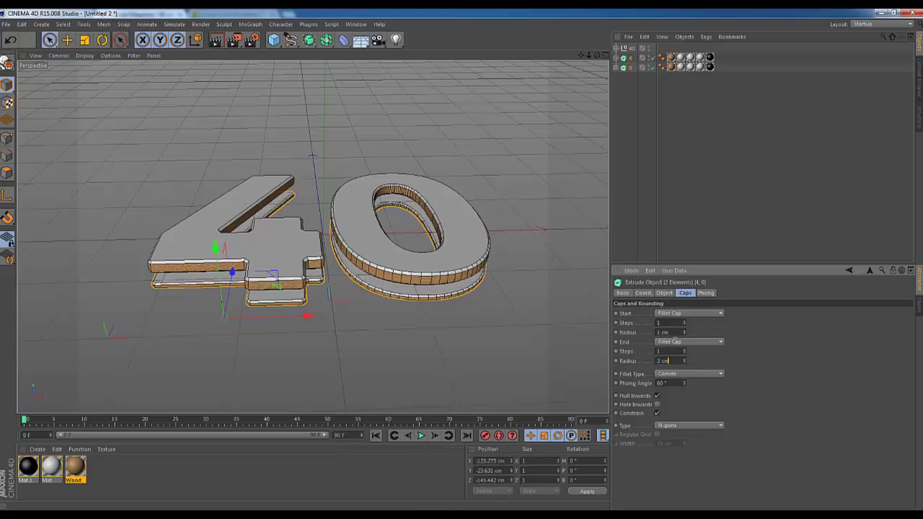
{"action": "key", "text": "Down"}
{"action": "left_click", "coordinate": [675, 333]}
{"action": "key", "text": "Up"}
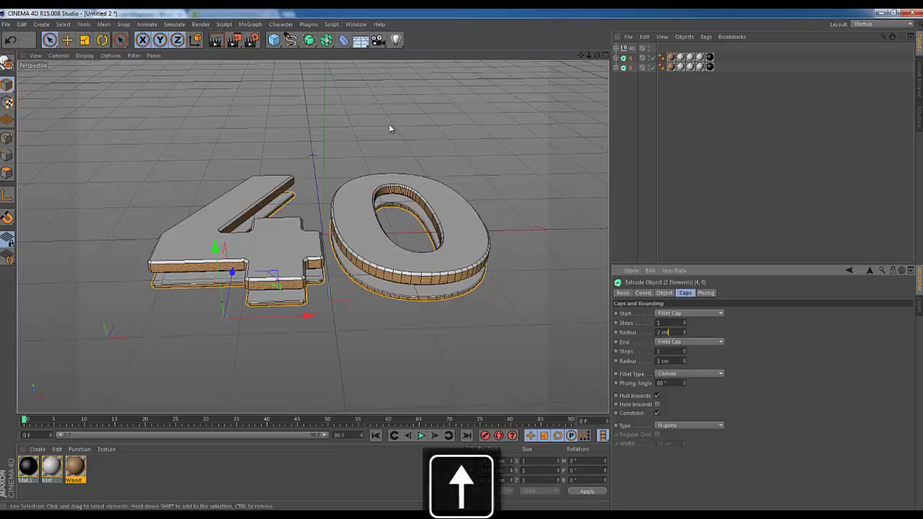
- Move the lower 4 and 0 about 13 cm up the Y axis, closer beneath the original digits
{"action": "left_click_drag", "start_coordinate": [597, 55], "coordinate": [461, 263]}
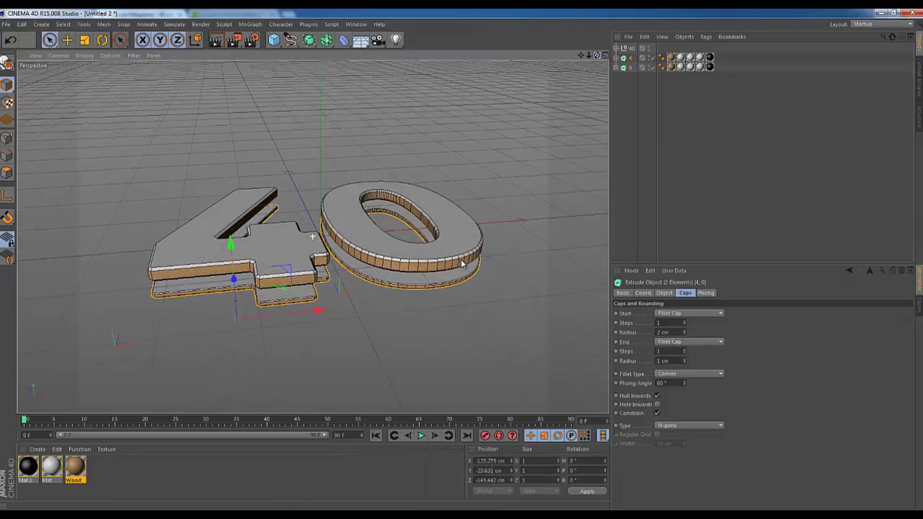
{"action": "left_click", "coordinate": [657, 404]}
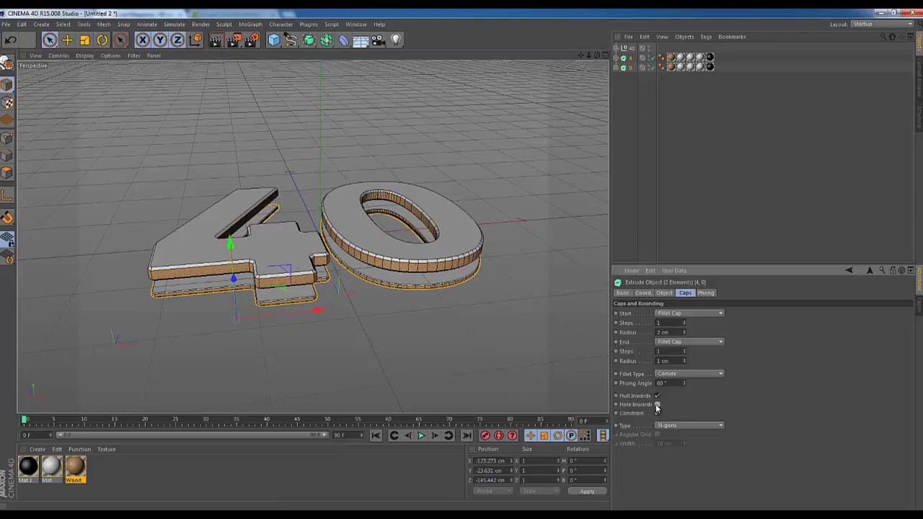
{"action": "left_click", "coordinate": [627, 102]}
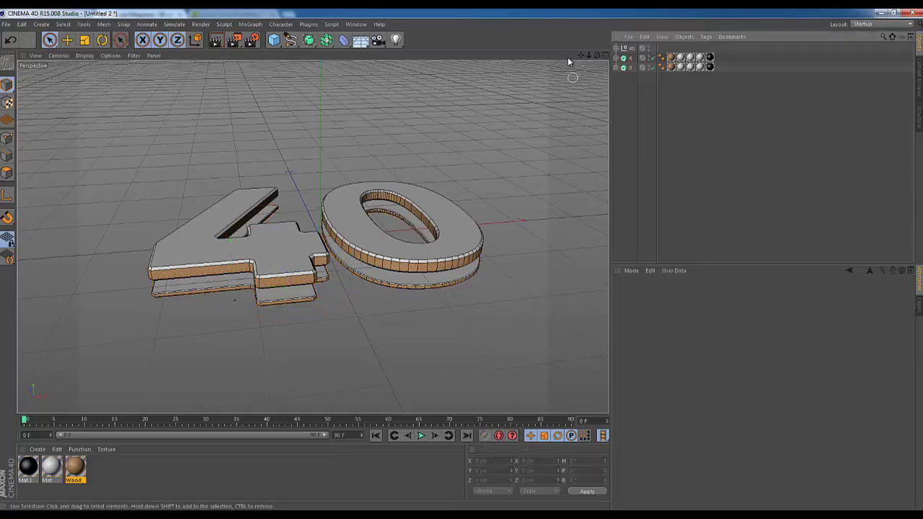
{"action": "left_click", "coordinate": [629, 61]}
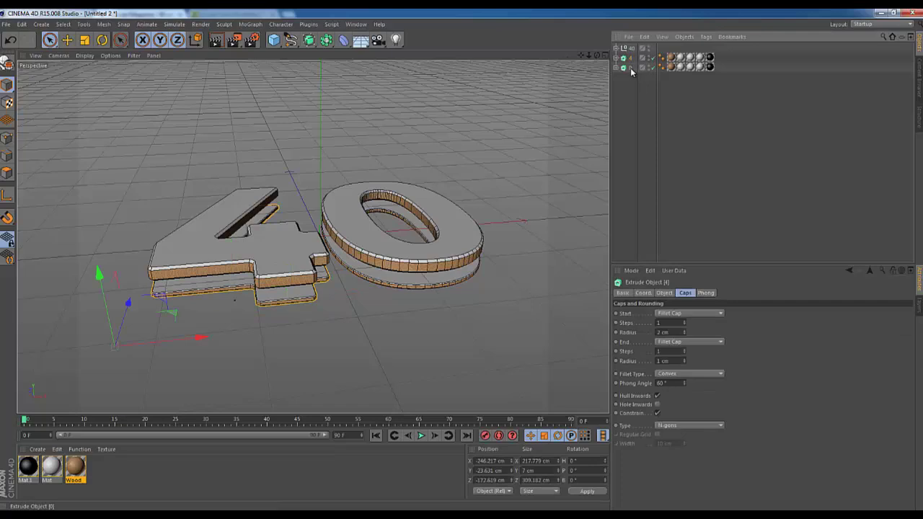
{"action": "left_click", "coordinate": [631, 68], "text": "ctrl"}
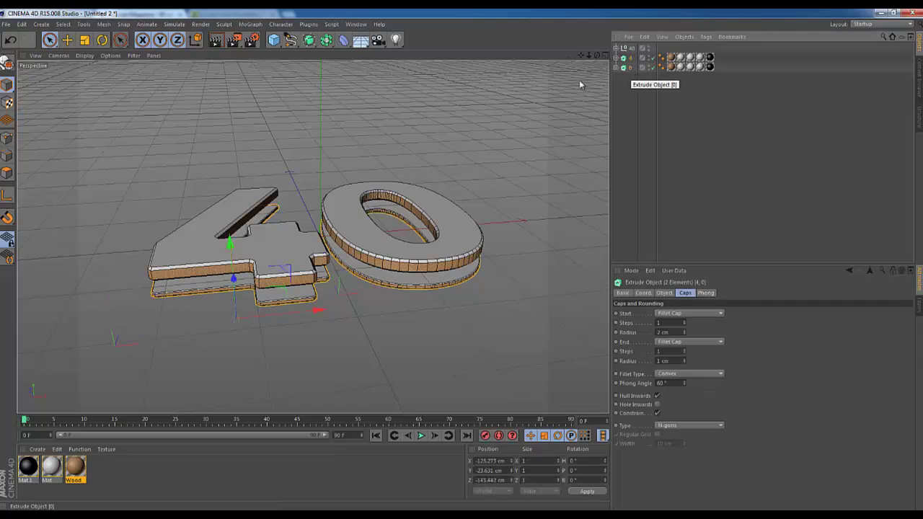
{"action": "left_click_drag", "start_coordinate": [228, 242], "coordinate": [229, 234]}
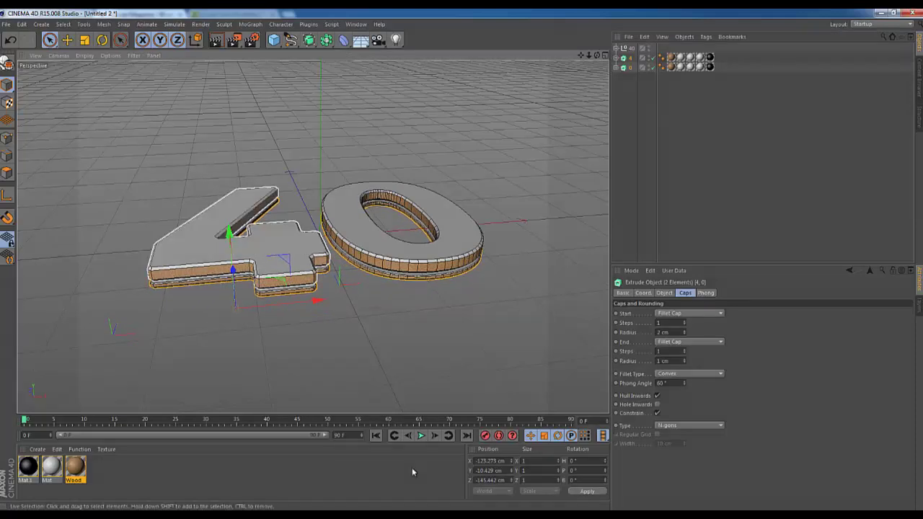
- Check the layers in the reference image in Windows Photo Viewer and set the lower 4 and 0's Y extrusion Movement to 2 cm
{"action": "key", "text": "alt+Tab"}
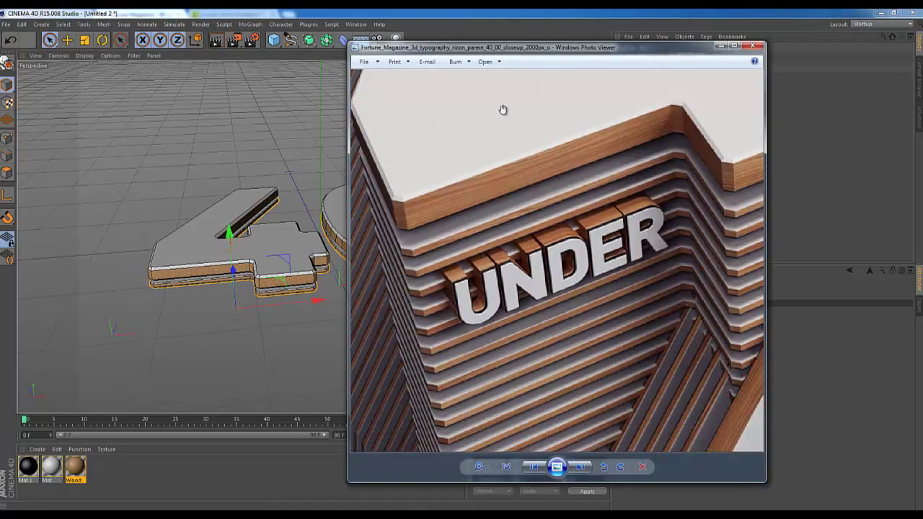
{"action": "scroll", "coordinate": [544, 220], "scroll_direction": "down", "scroll_amount": 2}
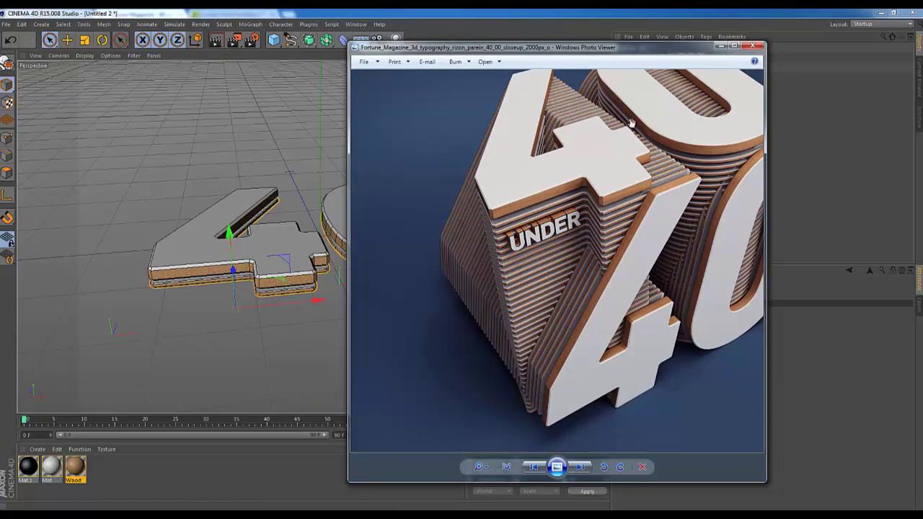
{"action": "left_click", "coordinate": [720, 47]}
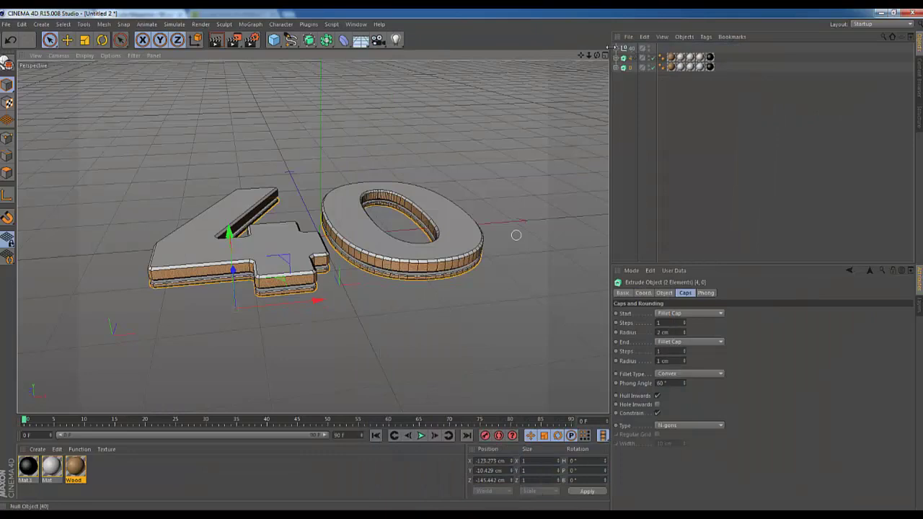
{"action": "left_click", "coordinate": [615, 49]}
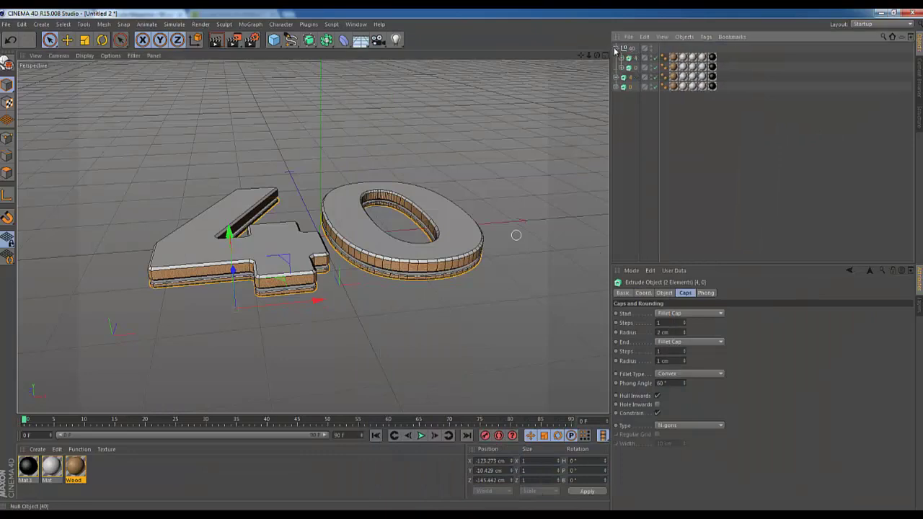
{"action": "left_click", "coordinate": [664, 293]}
{"action": "scroll", "coordinate": [715, 314], "scroll_direction": "down", "scroll_amount": 2}
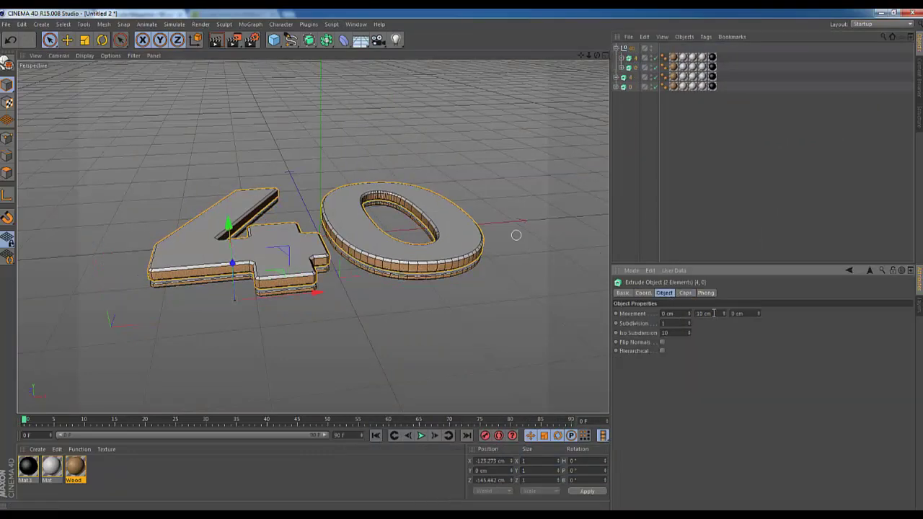
{"action": "left_click", "coordinate": [630, 78]}
{"action": "left_click", "coordinate": [630, 87], "text": "shift"}
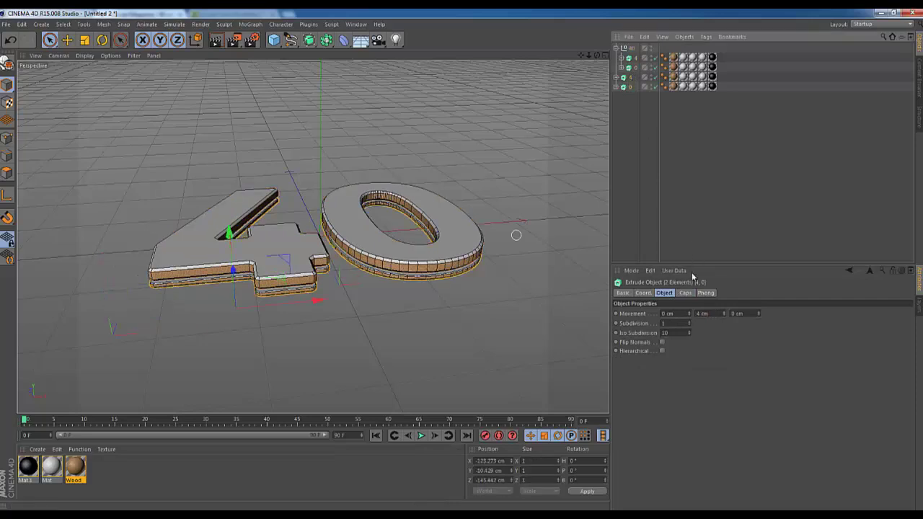
{"action": "scroll", "coordinate": [713, 314], "scroll_direction": "down", "scroll_amount": 2}
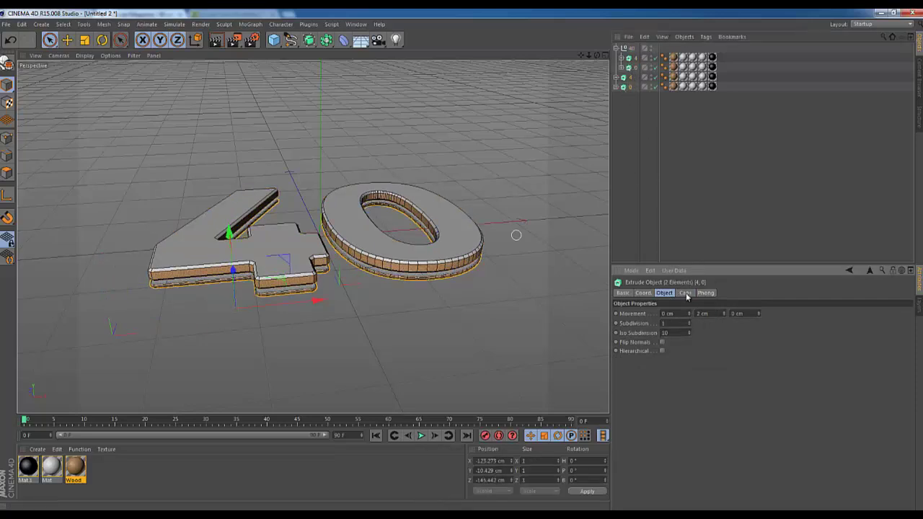
- Set the lower digits' fillet cap radius to 1.5 cm at the start and 0.8 cm at the end, and render a viewport preview
{"action": "left_click", "coordinate": [685, 294]}
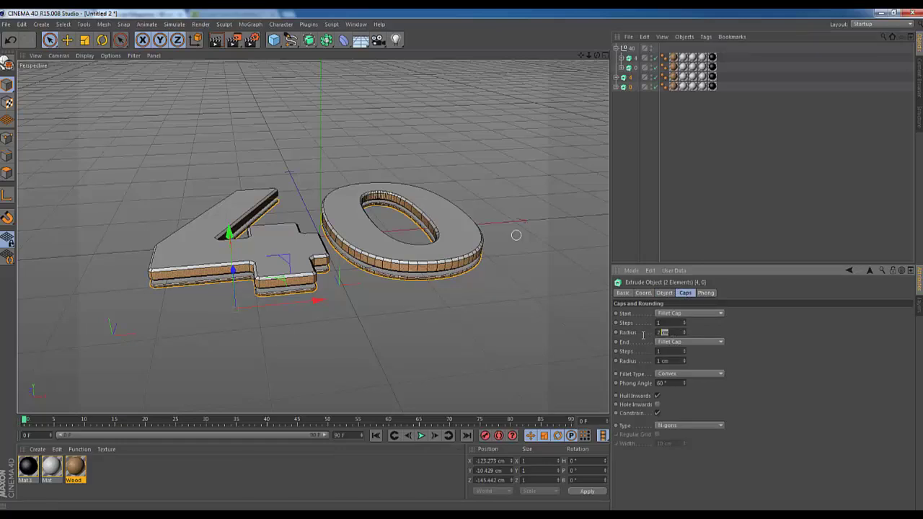
{"action": "type", "text": "1"}
{"action": "left_click_drag", "start_coordinate": [676, 361], "coordinate": [603, 360]}
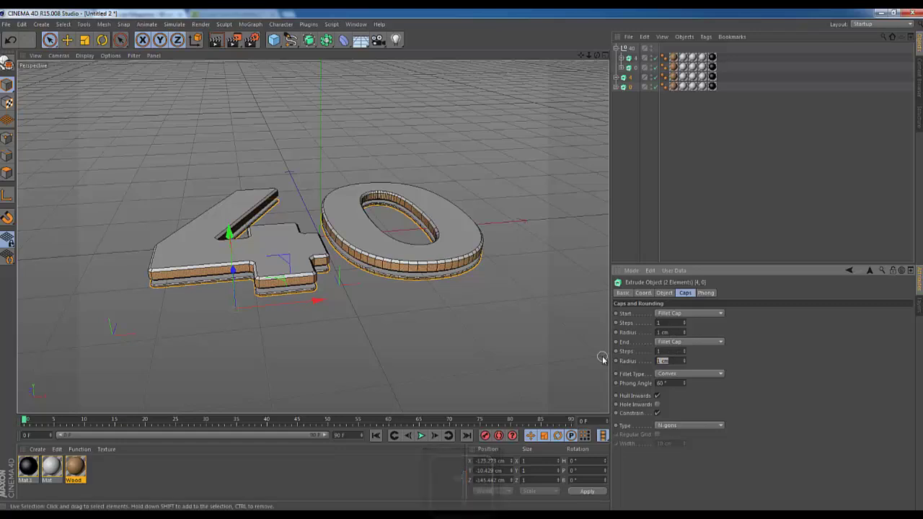
{"action": "type", "text": "0."}
{"action": "key", "text": "Return"}
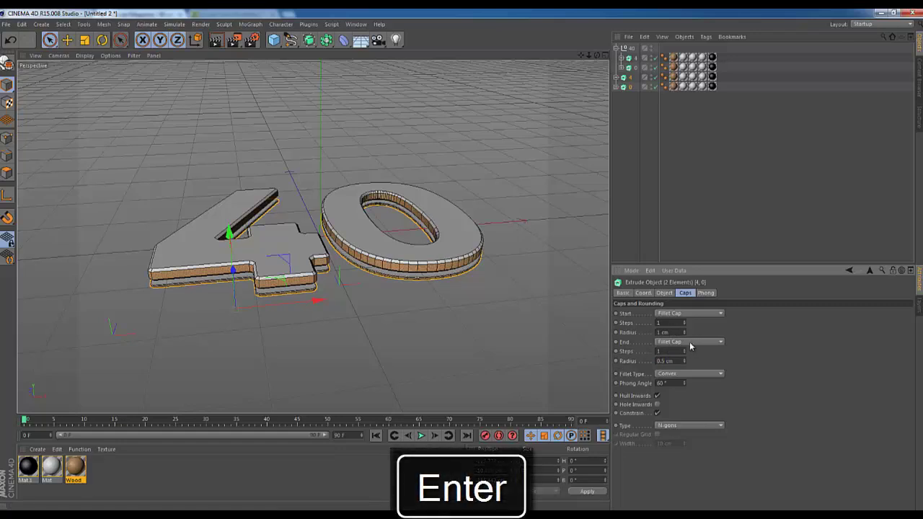
{"action": "key", "text": "BackSpace"}
{"action": "type", "text": "8"}
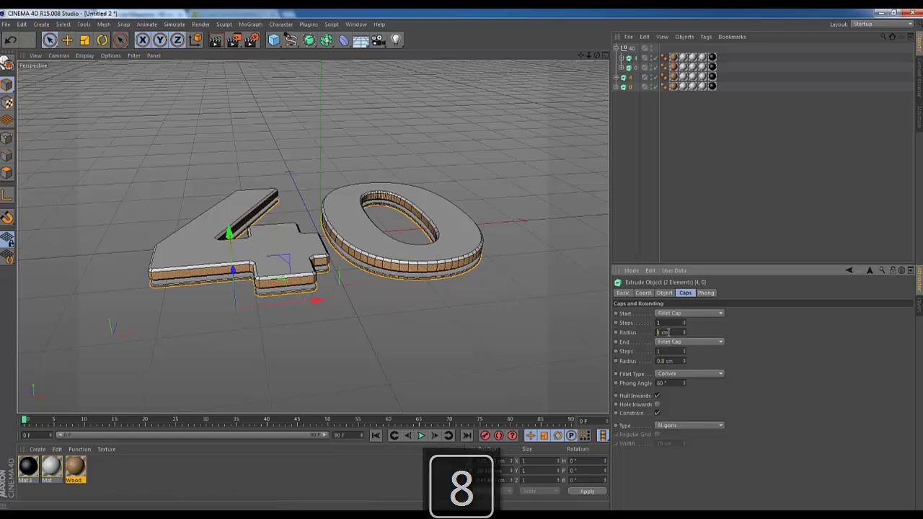
{"action": "type", "text": ".5"}
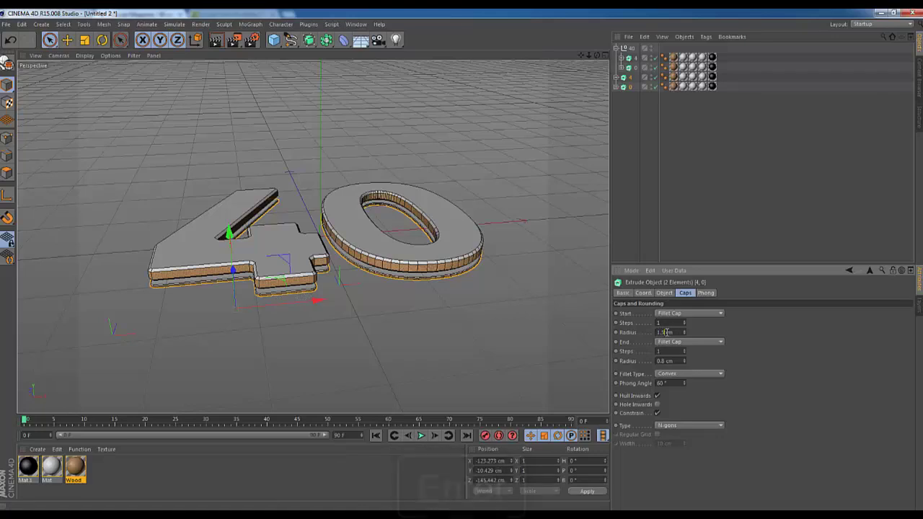
{"action": "key", "text": "Return"}
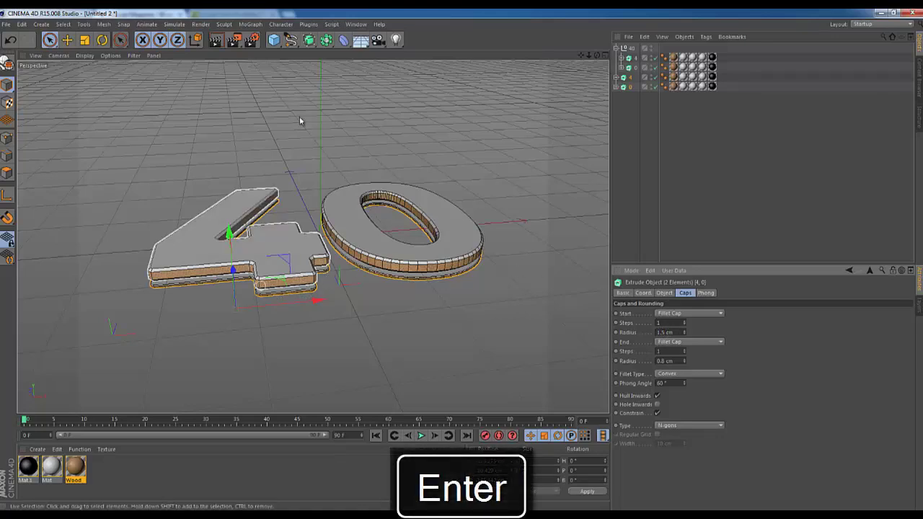
{"action": "left_click", "coordinate": [215, 40]}
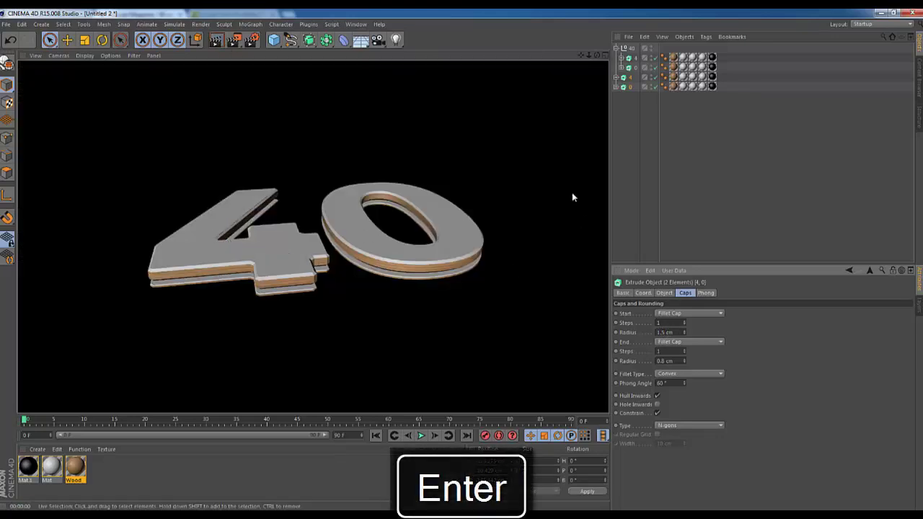
{"action": "left_click", "coordinate": [632, 153]}
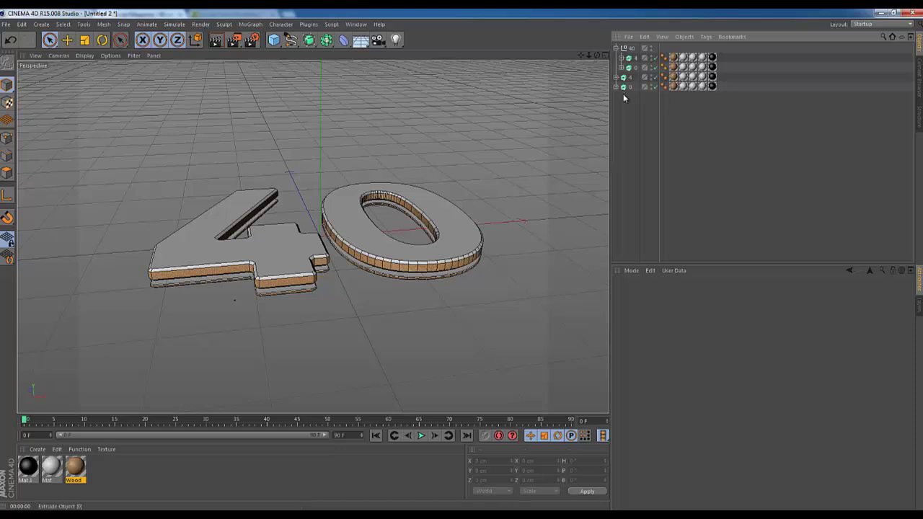
- Select both lower extrude objects, 4 and 0, outside the 40 group
{"action": "left_click", "coordinate": [624, 78]}
{"action": "left_click", "coordinate": [627, 87], "text": "ctrl"}
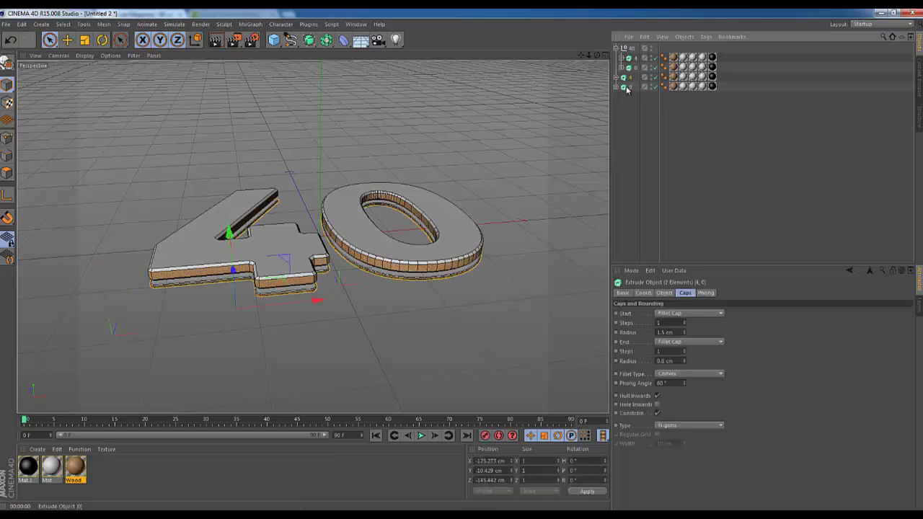
- Rename the null holding the thicker 4 and 0 extrusions to Phat 40
{"action": "left_click", "coordinate": [632, 48]}
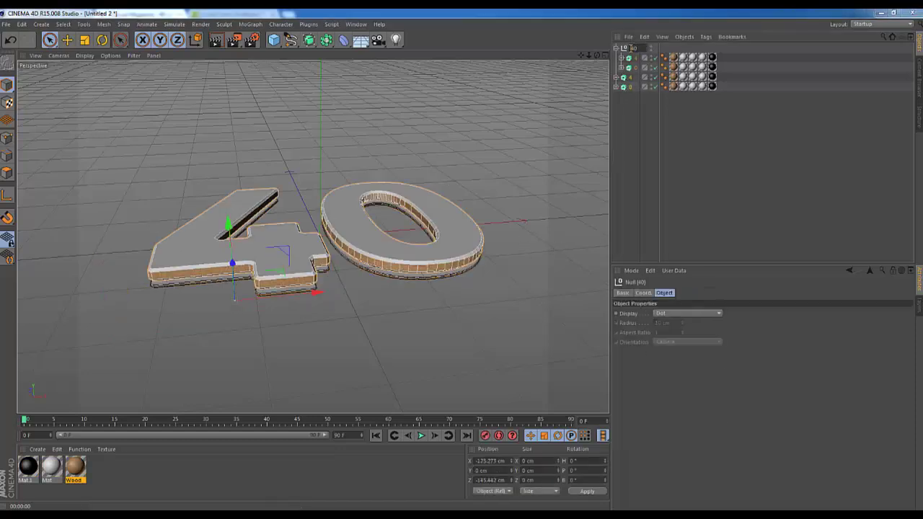
{"action": "type", "text": "Phat"}
{"action": "key", "text": "Return"}
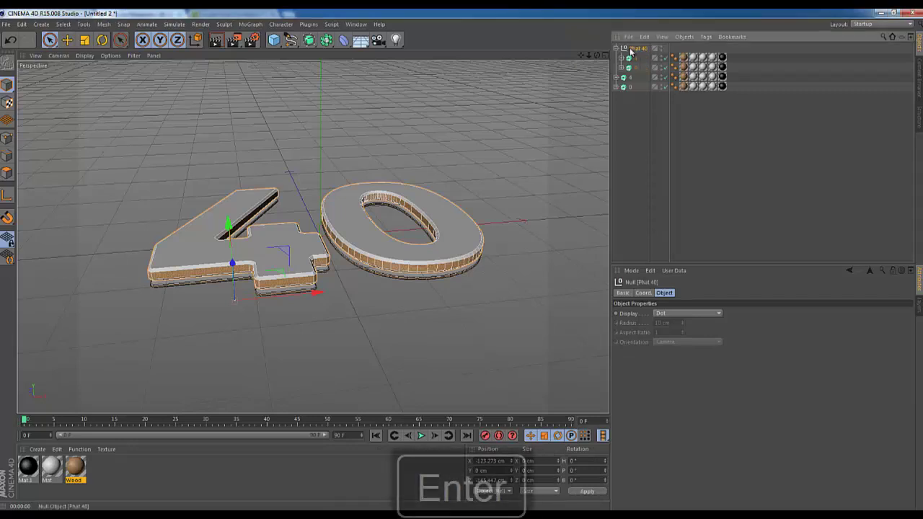
- Group the two ungrouped lower 4 and 0 extrusions under a null named Fin 40
{"action": "left_click", "coordinate": [627, 87]}
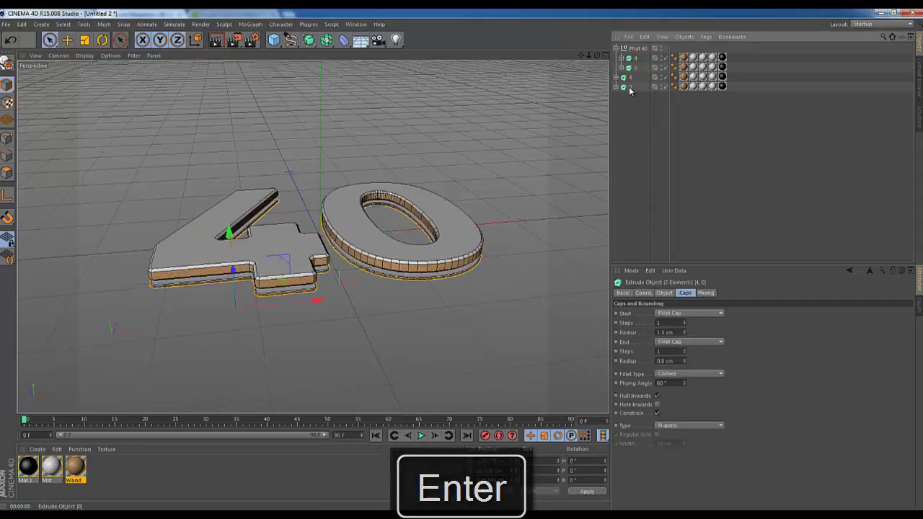
{"action": "key", "text": "alt+g"}
{"action": "double_click", "coordinate": [635, 77]}
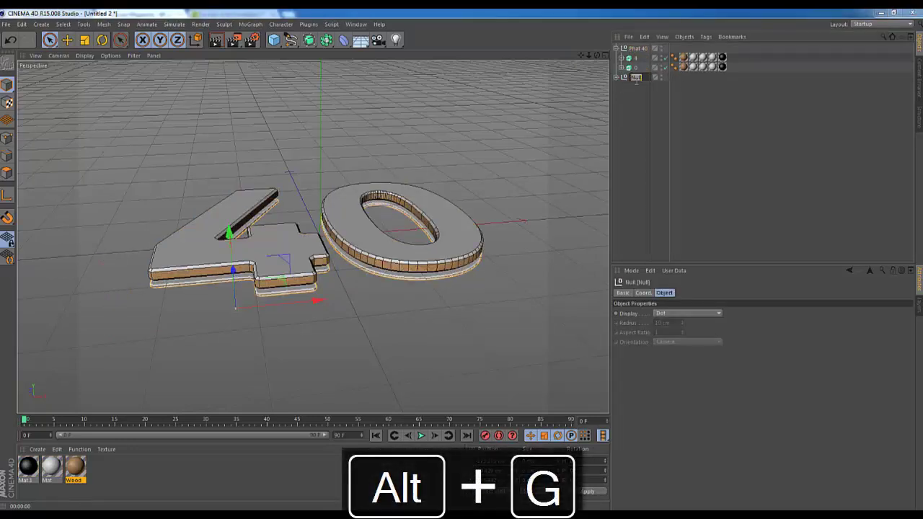
{"action": "type", "text": "Fin 40"}
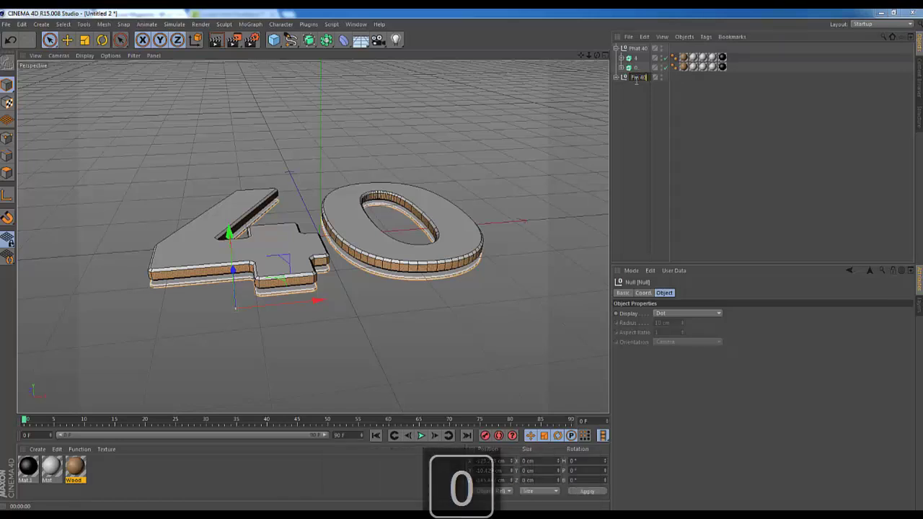
{"action": "key", "text": "Return"}
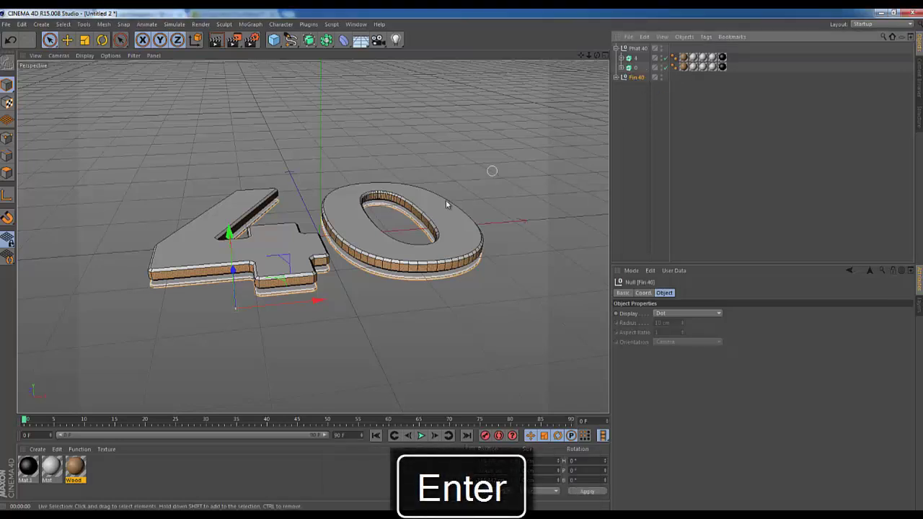
- Move the Fin 40 group up to about Y -7.6 cm, closer beneath the Phat 40 layer
{"action": "left_click_drag", "start_coordinate": [229, 232], "coordinate": [231, 233]}
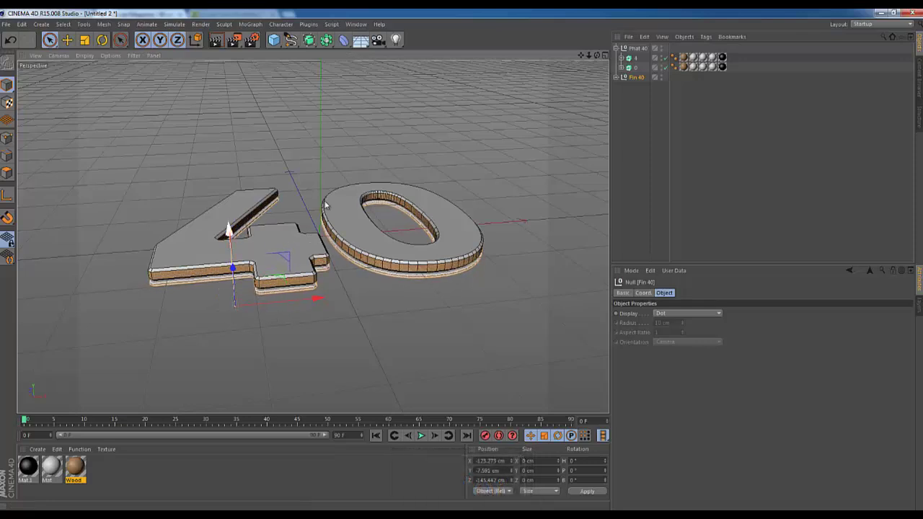
{"action": "left_click", "coordinate": [647, 100]}
- Put the Fin 40 group in a MoGraph Cloner in linear mode with a Y step of -8 cm
{"action": "left_click", "coordinate": [640, 77]}
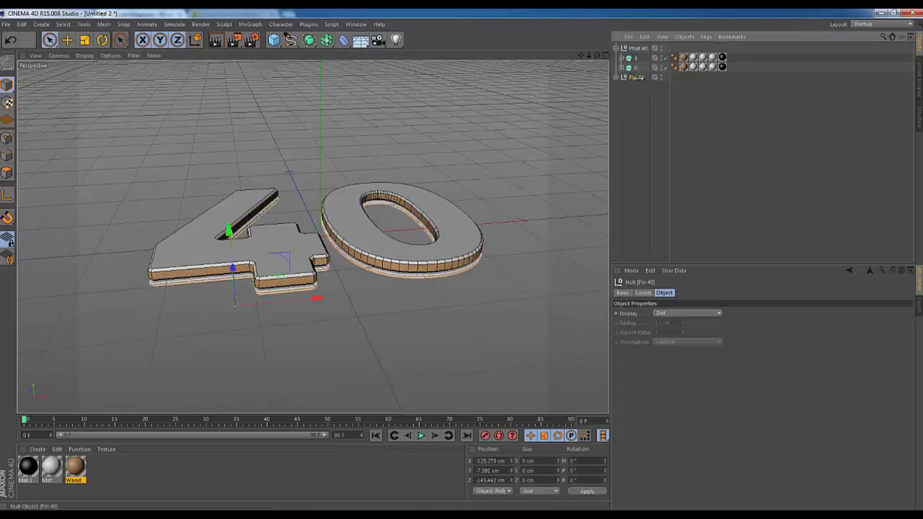
{"action": "left_click", "coordinate": [245, 25]}
{"action": "left_click", "coordinate": [258, 97]}
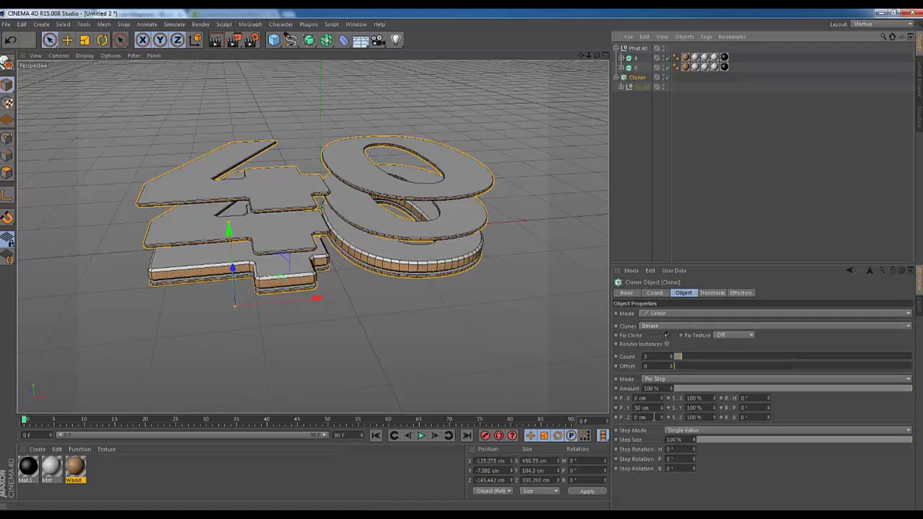
{"action": "left_click_drag", "start_coordinate": [661, 411], "coordinate": [661, 411]}
{"action": "left_click", "coordinate": [654, 407]}
{"action": "key", "text": "Up"}
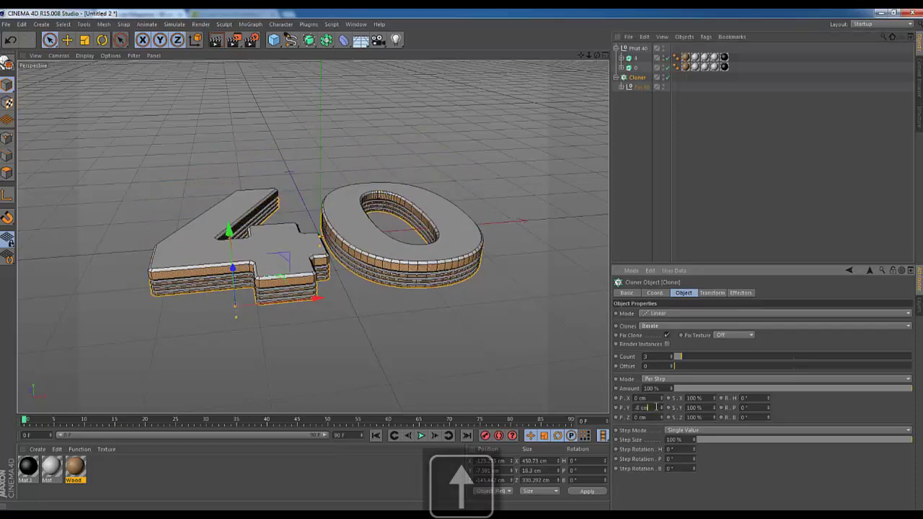
{"action": "key", "text": "Down"}
{"action": "key", "text": "Down"}
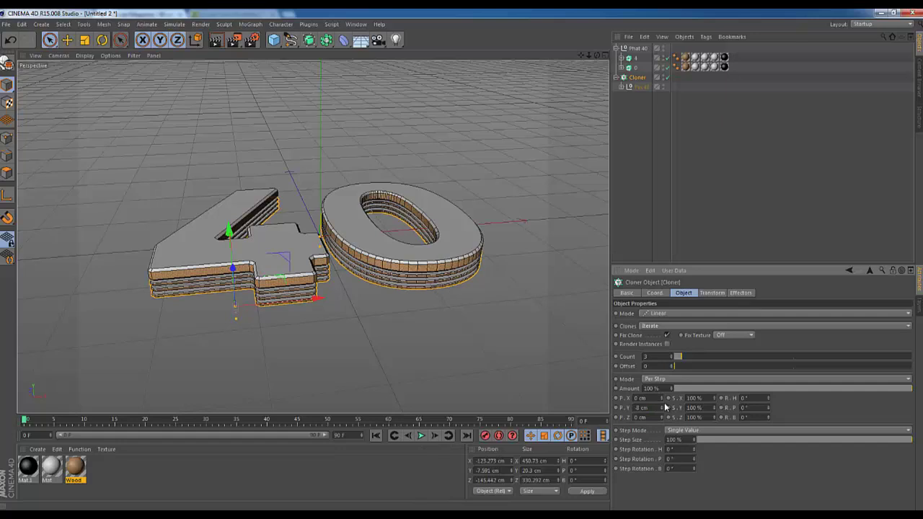
- Raise the Cloner's count to 11 to build a deeper stack of fins
{"action": "key", "text": "Up"}
{"action": "key", "text": "Up"}
{"action": "key", "text": "Up"}
{"action": "key", "text": "Up"}
{"action": "key", "text": "Up"}
{"action": "key", "text": "Up"}
{"action": "key", "text": "Up"}
{"action": "key", "text": "Up"}
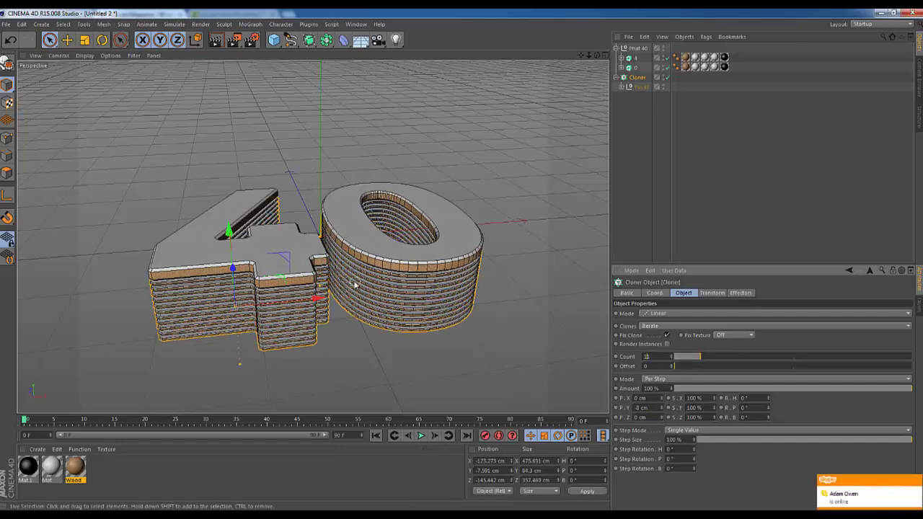
- Group Phat 40 and the Cloner together under a null named 40
{"action": "middle_click_drag", "start_coordinate": [464, 264], "coordinate": [445, 137], "text": "alt"}
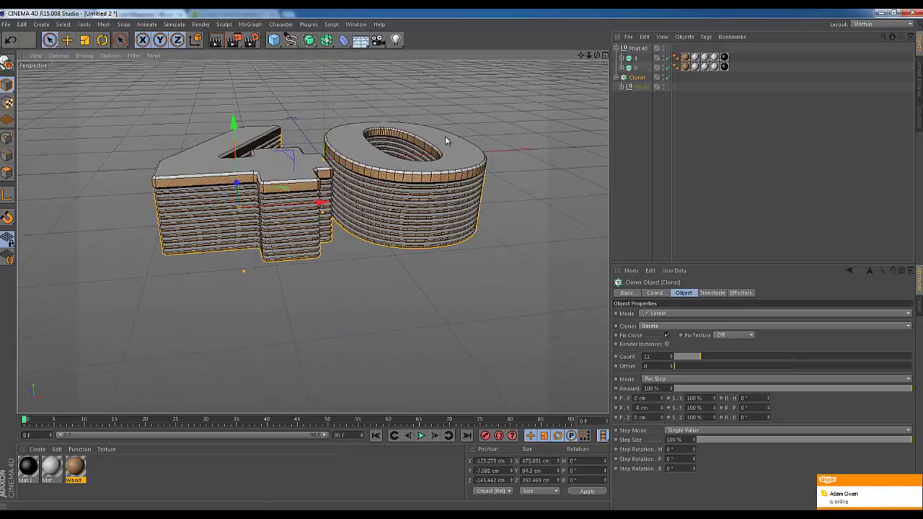
{"action": "left_click", "coordinate": [617, 77]}
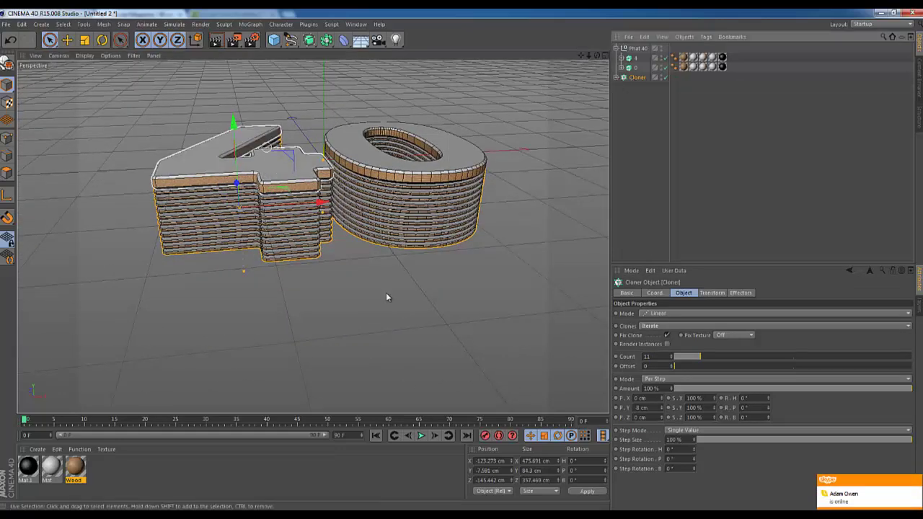
{"action": "left_click", "coordinate": [617, 49]}
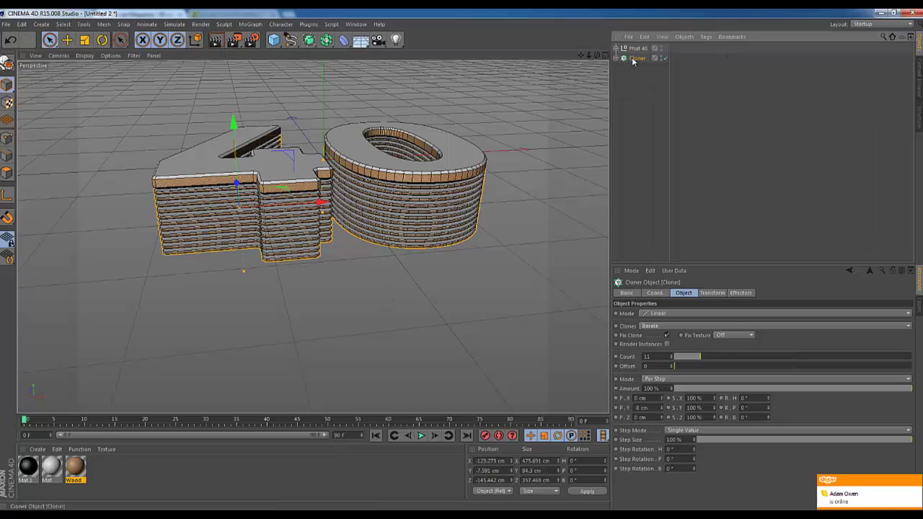
{"action": "key", "text": "ctrl+a"}
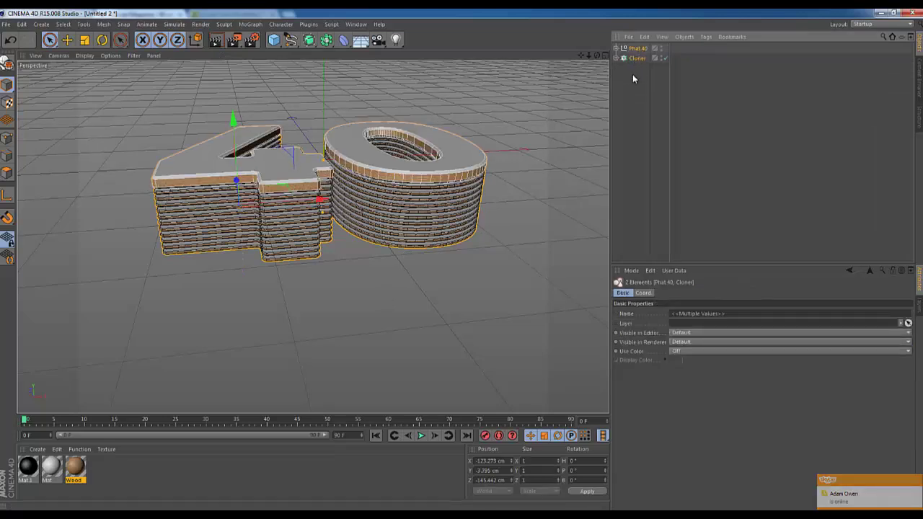
{"action": "key", "text": "alt+g"}
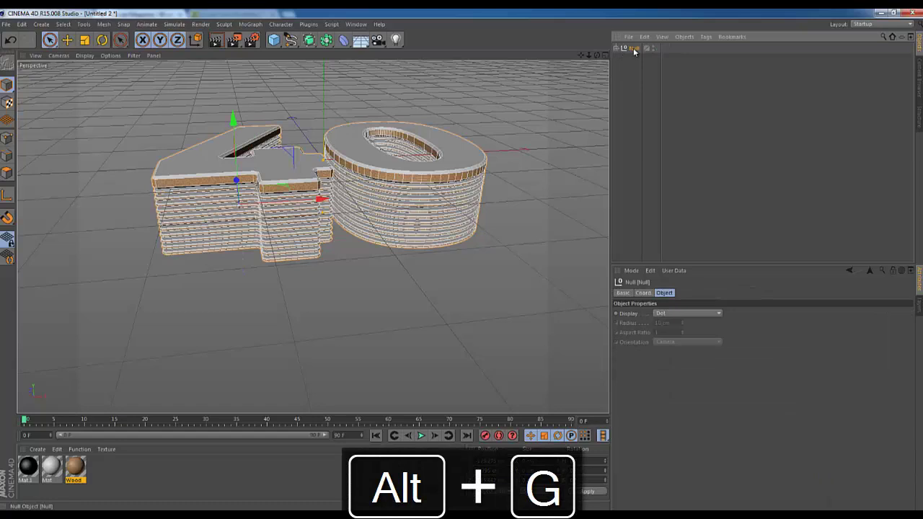
{"action": "double_click", "coordinate": [635, 49]}
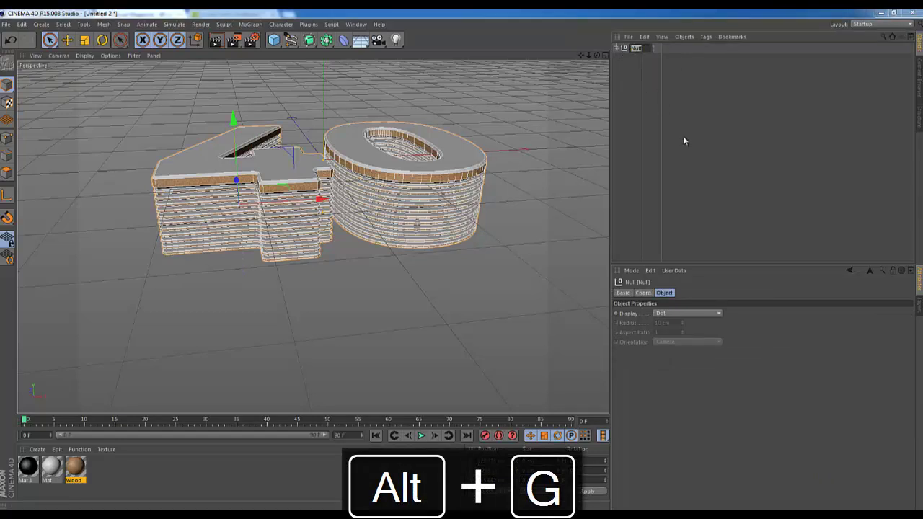
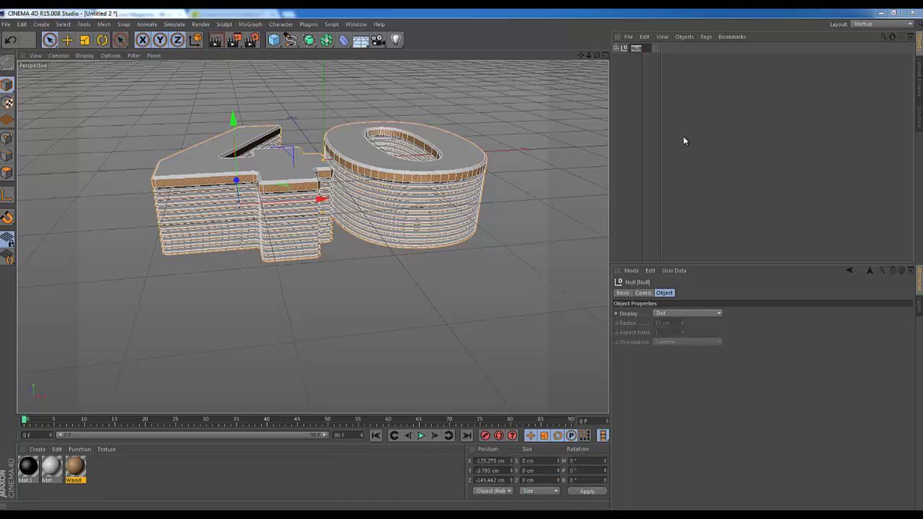
{"action": "type", "text": "40"}
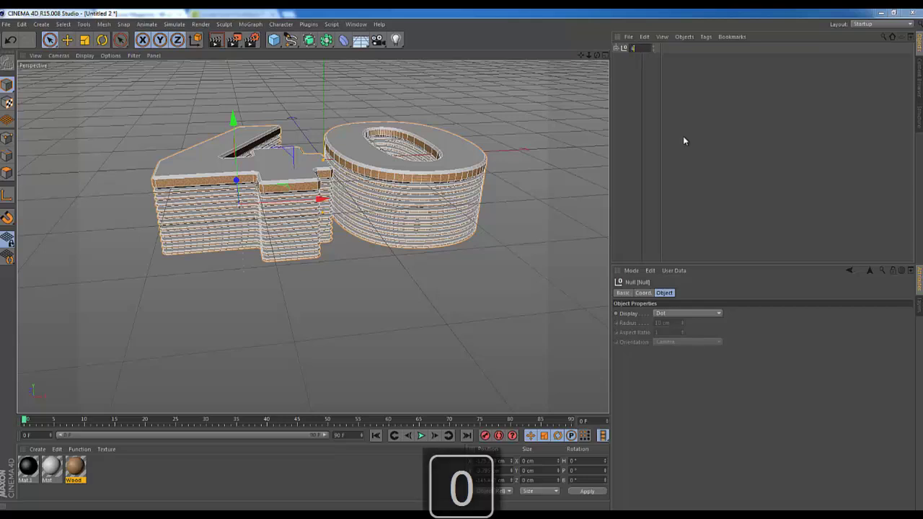
{"action": "key", "text": "Return"}
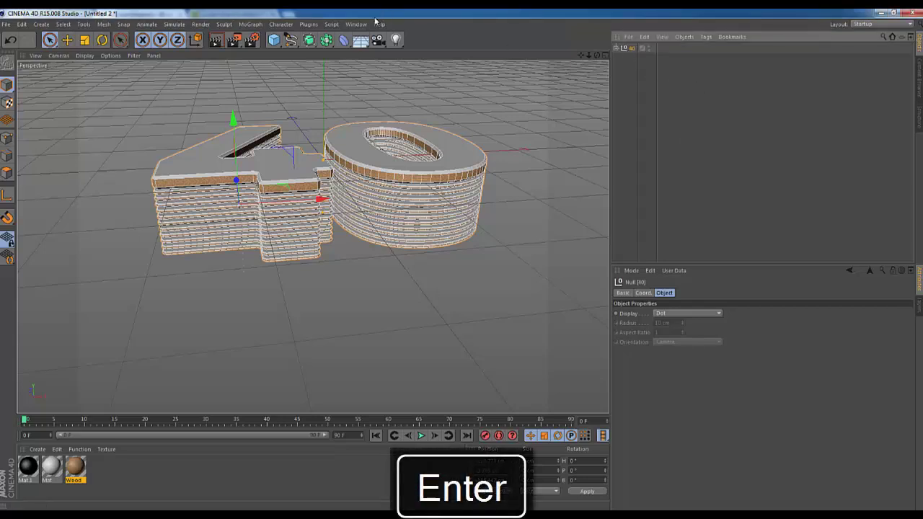
- Create an instance of the 40 group and rotate it to a 90° pitch so it stands upright
{"action": "left_click", "coordinate": [326, 40]}
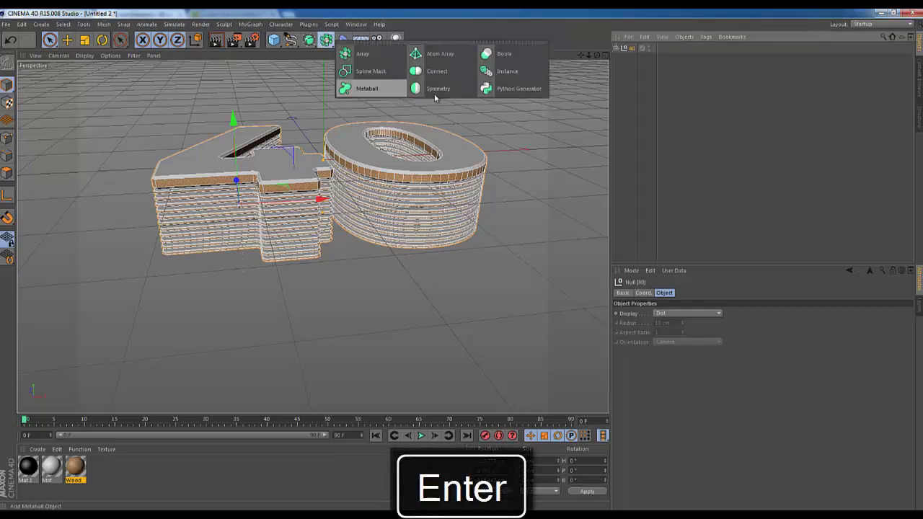
{"action": "left_click", "coordinate": [501, 73]}
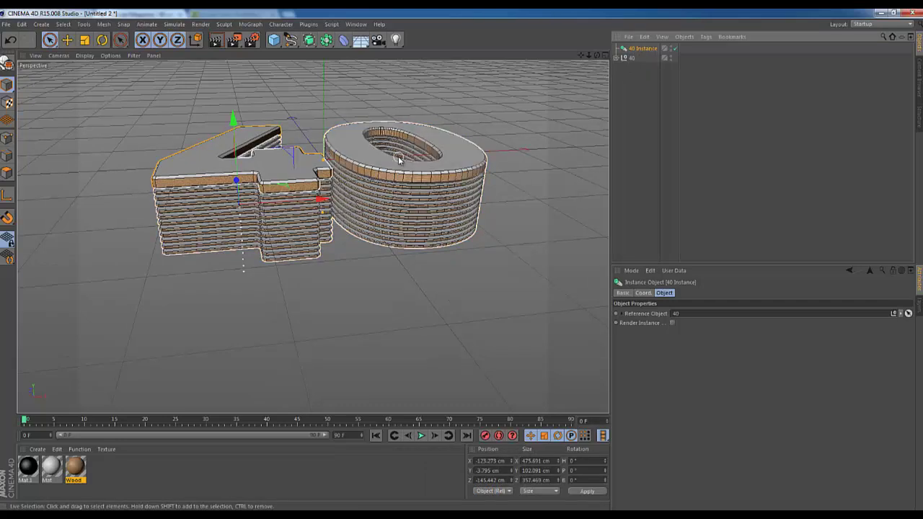
{"action": "key", "text": "r"}
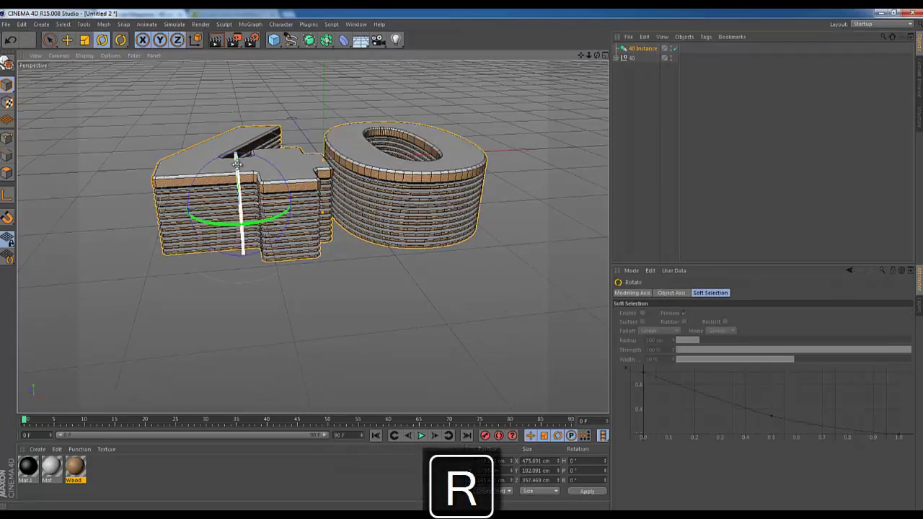
{"action": "left_click_drag", "start_coordinate": [236, 159], "coordinate": [258, 274], "text": "shift"}
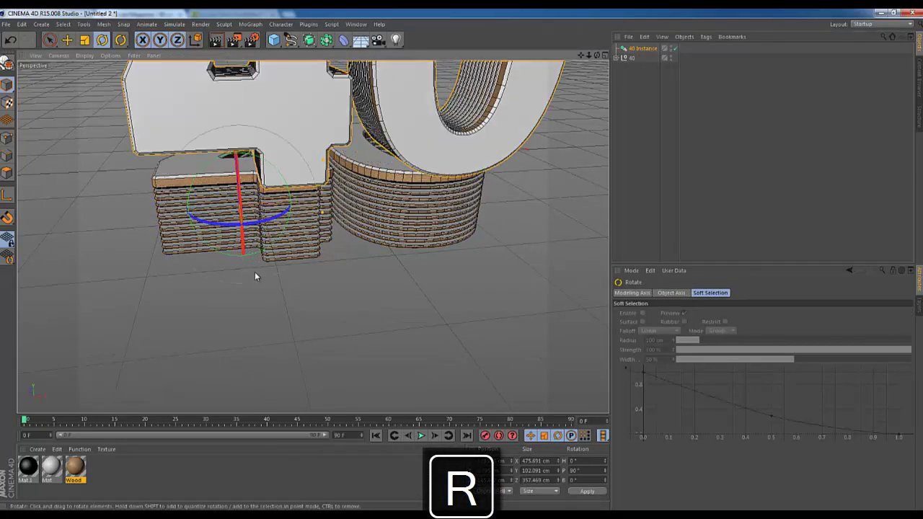
- Move the upright instance down to about Y -328 cm and along depth to about Z -125 cm
{"action": "key", "text": "space"}
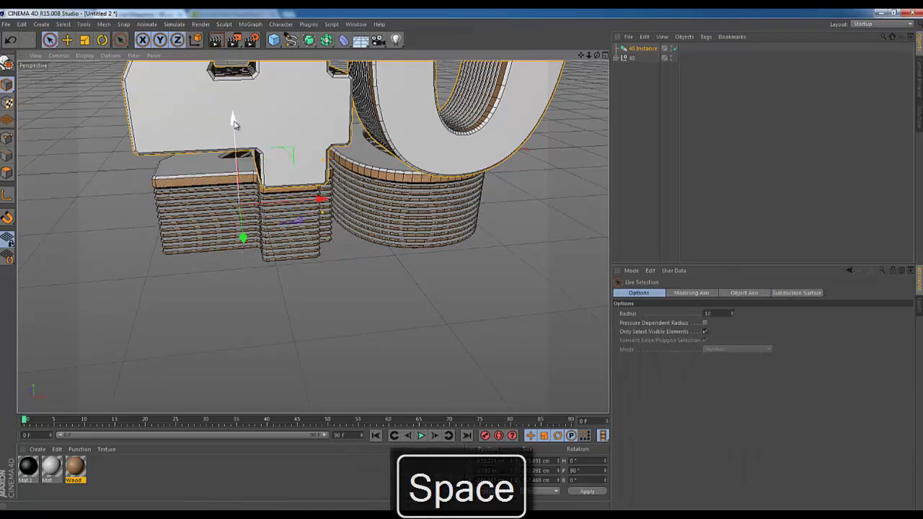
{"action": "left_click_drag", "start_coordinate": [233, 118], "coordinate": [242, 362], "text": "alt"}
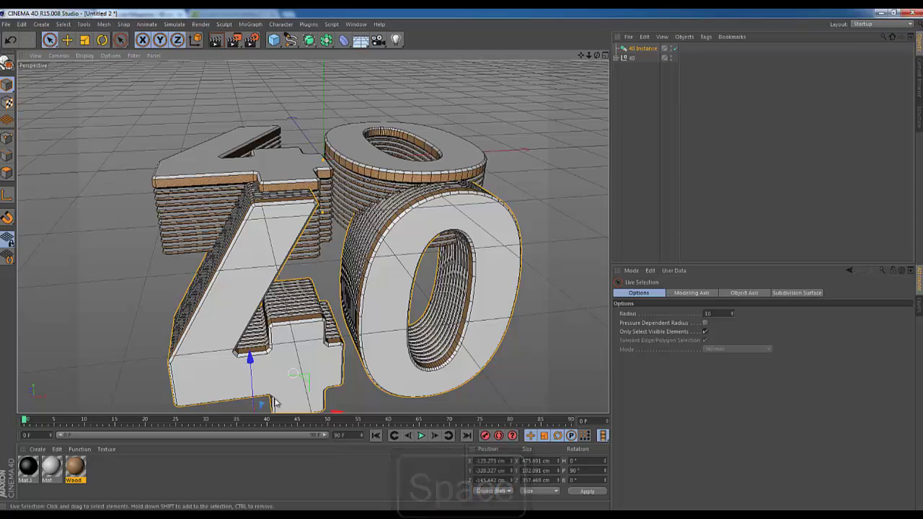
{"action": "left_click_drag", "start_coordinate": [597, 56], "coordinate": [385, 395]}
{"action": "left_click_drag", "start_coordinate": [320, 402], "coordinate": [315, 406]}
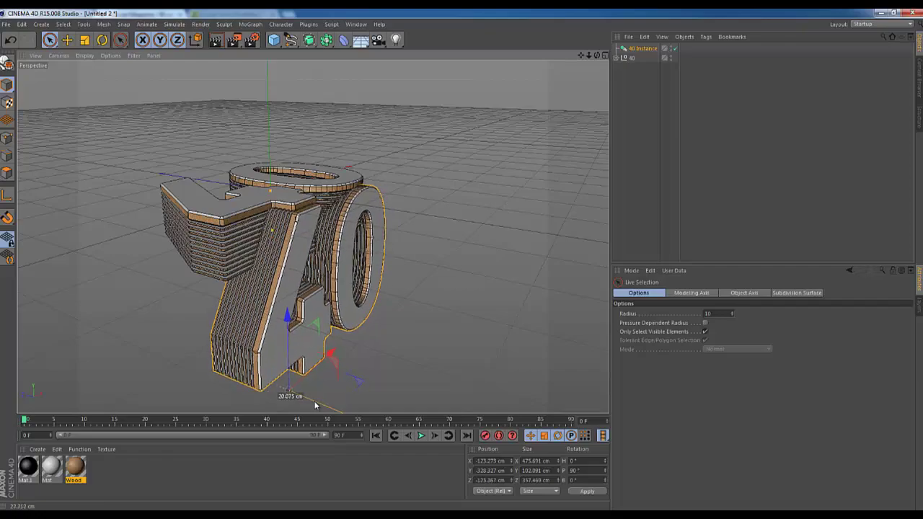
- Increase the count of the Cloner inside the 40 group to 31 so the fin stacks extend further
{"action": "left_click_drag", "start_coordinate": [462, 258], "coordinate": [462, 260], "text": "alt"}
{"action": "left_click", "coordinate": [616, 58]}
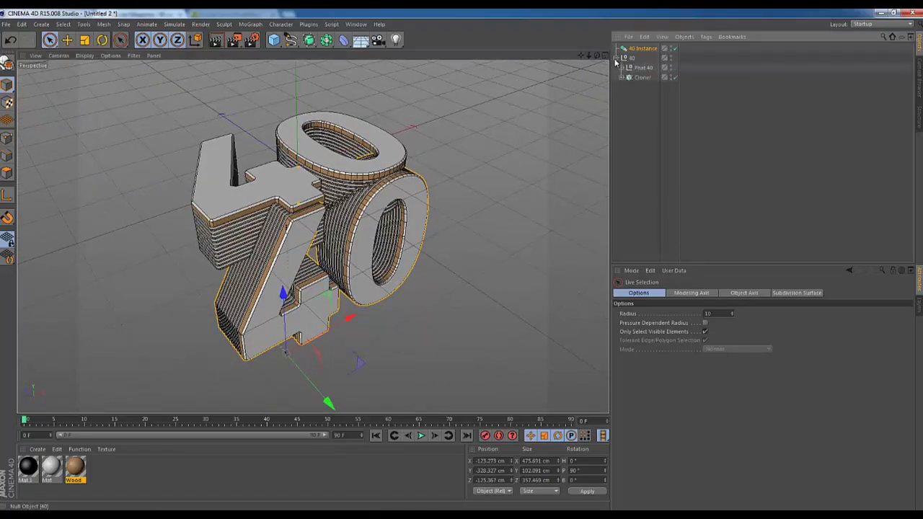
{"action": "left_click", "coordinate": [641, 77]}
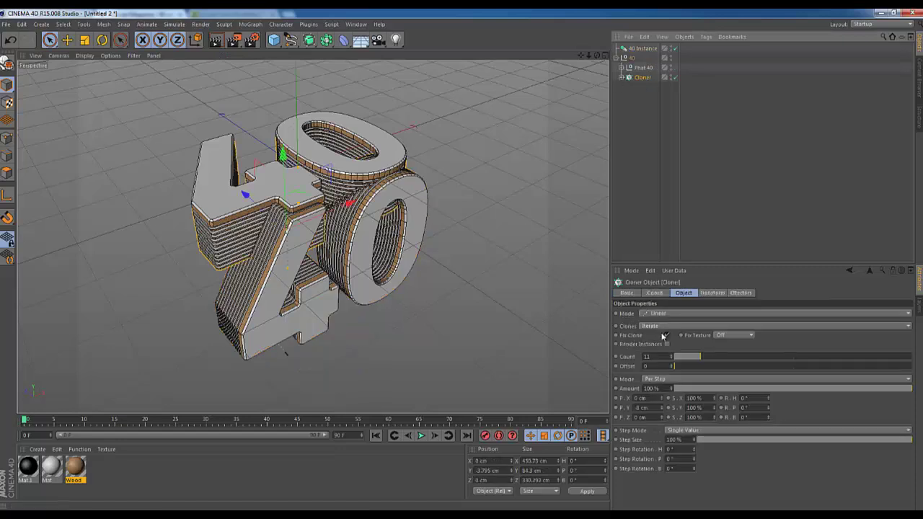
{"action": "mouse_move", "coordinate": [663, 353]}
{"action": "left_mouse_down"}
{"action": "mouse_move", "coordinate": [562, 158]}
{"action": "mouse_move", "coordinate": [590, 63]}
{"action": "left_mouse_up"}
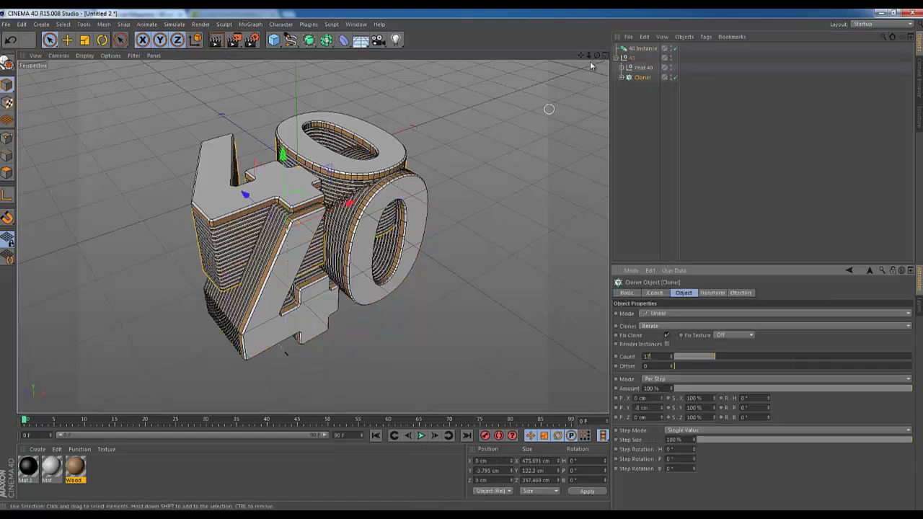
{"action": "left_click_drag", "start_coordinate": [465, 256], "coordinate": [463, 260], "text": "alt"}
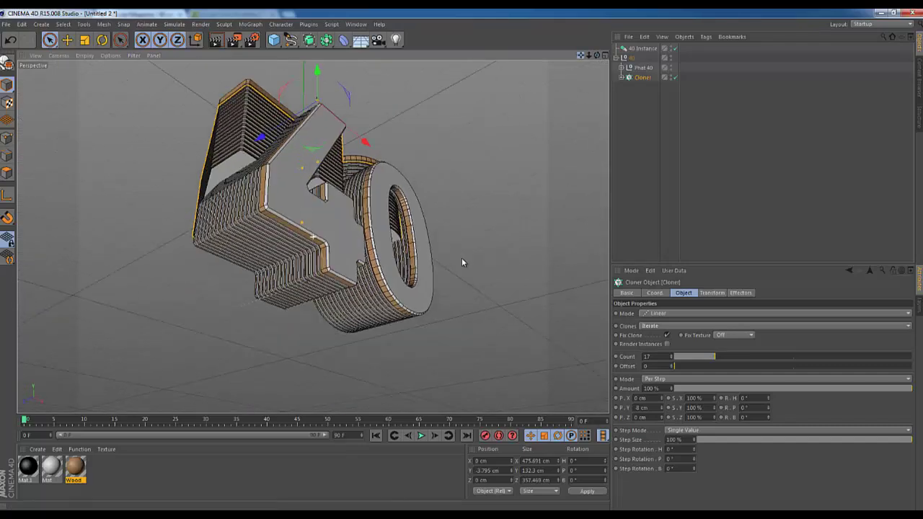
{"action": "left_click", "coordinate": [655, 356]}
{"action": "key", "text": "Up"}
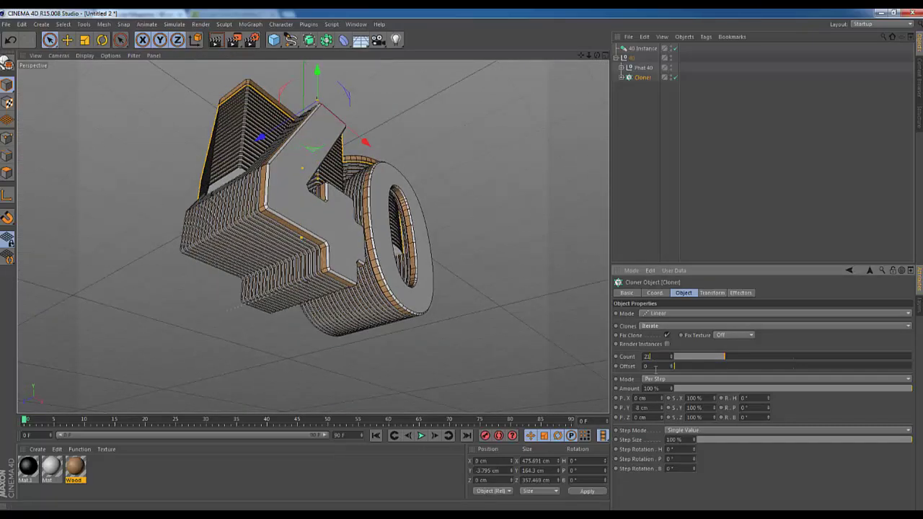
{"action": "key", "text": "Up"}
{"action": "key", "text": "Up"}
{"action": "key", "text": "Up"}
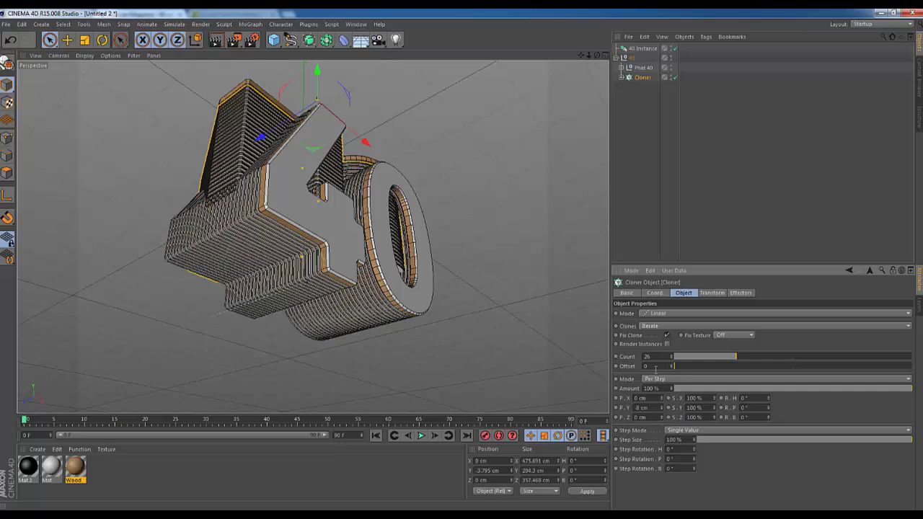
{"action": "key", "text": "Up"}
{"action": "key", "text": "Up"}
{"action": "key", "text": "Up"}
{"action": "key", "text": "Up"}
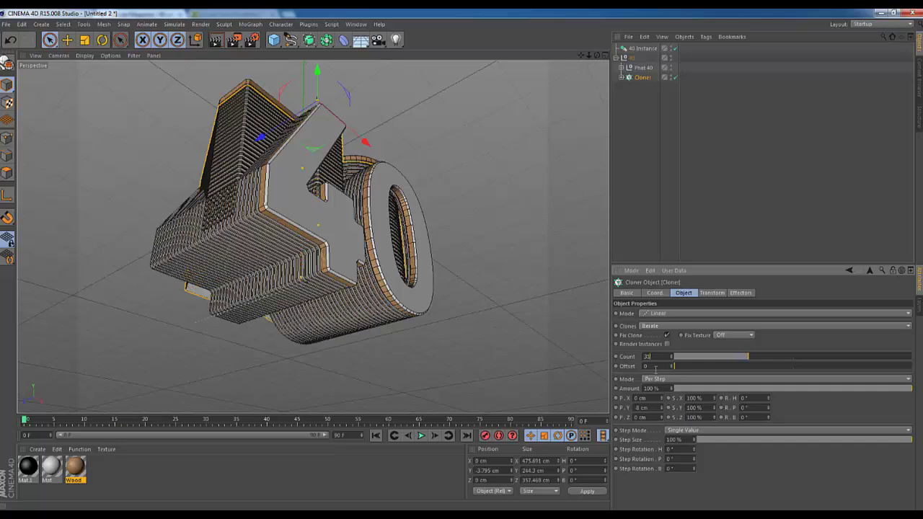
- Increase the Cloner's count to 39 so the fin stacks reach the full depth of the upright number
{"action": "key", "text": "Up"}
{"action": "key", "text": "Up"}
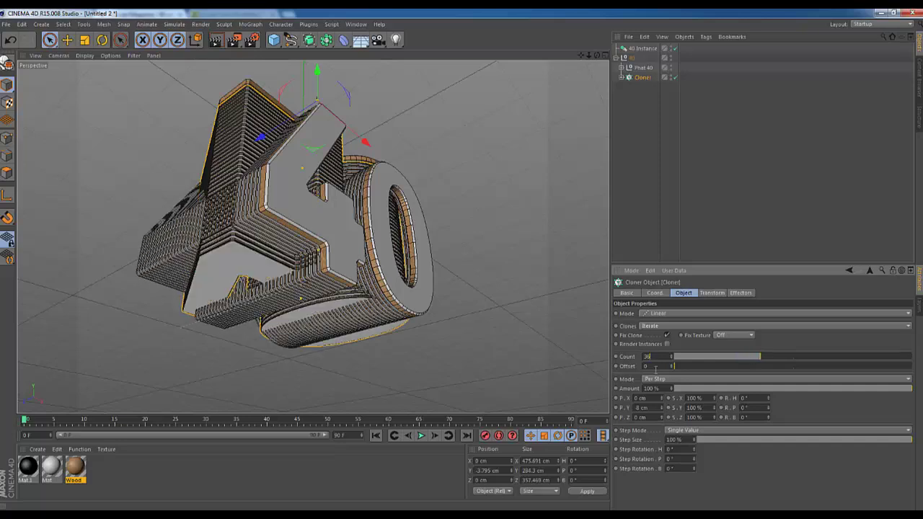
{"action": "key", "text": "Up"}
{"action": "key", "text": "Up"}
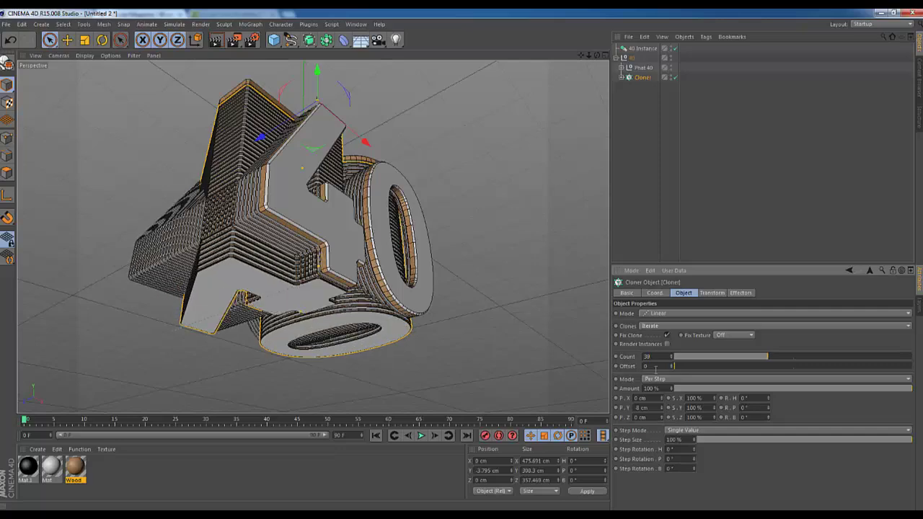
{"action": "left_click_drag", "start_coordinate": [597, 55], "coordinate": [460, 261]}
{"action": "left_click_drag", "start_coordinate": [581, 55], "coordinate": [524, 189]}
{"action": "left_click_drag", "start_coordinate": [469, 263], "coordinate": [586, 140]}
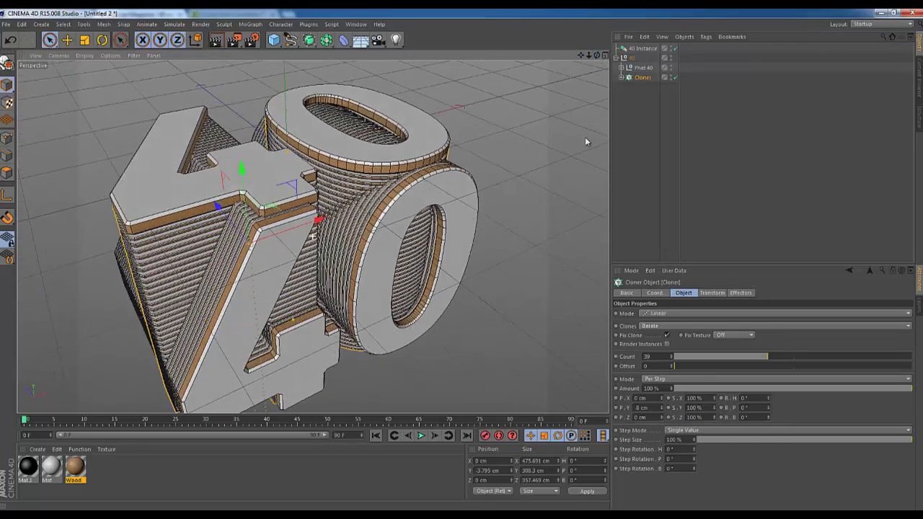
- Switch to the reference image in Windows Photo Viewer and examine how the flat and upright 40s are arranged
{"action": "key", "text": "alt+Tab"}
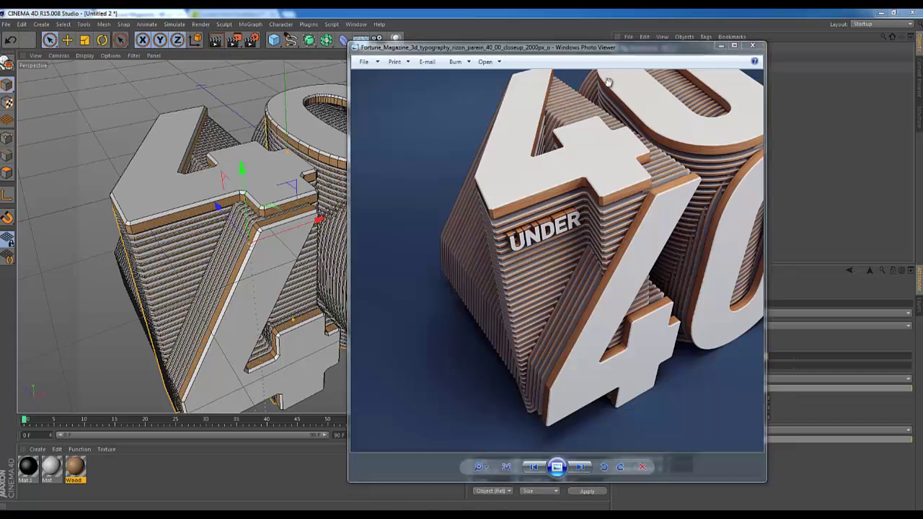
{"action": "left_click_drag", "start_coordinate": [606, 54], "coordinate": [533, 60]}
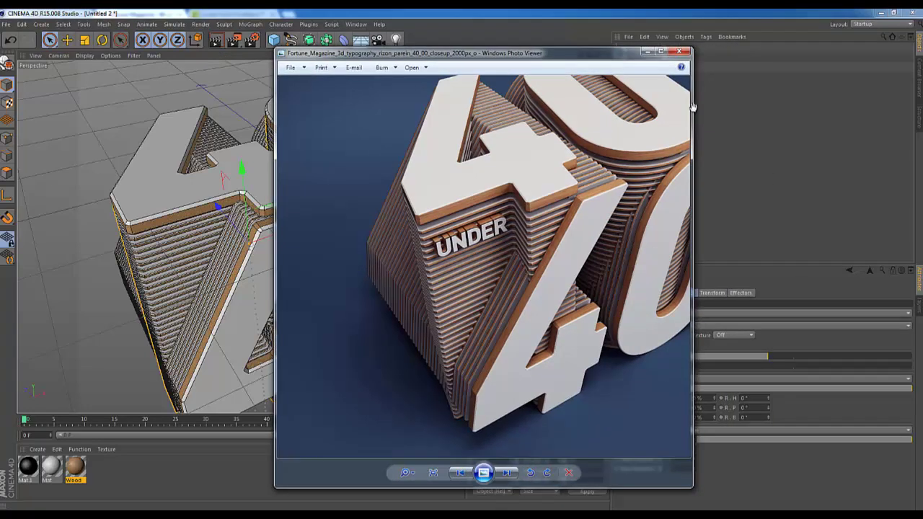
{"action": "scroll", "coordinate": [605, 185], "scroll_direction": "down", "scroll_amount": 1}
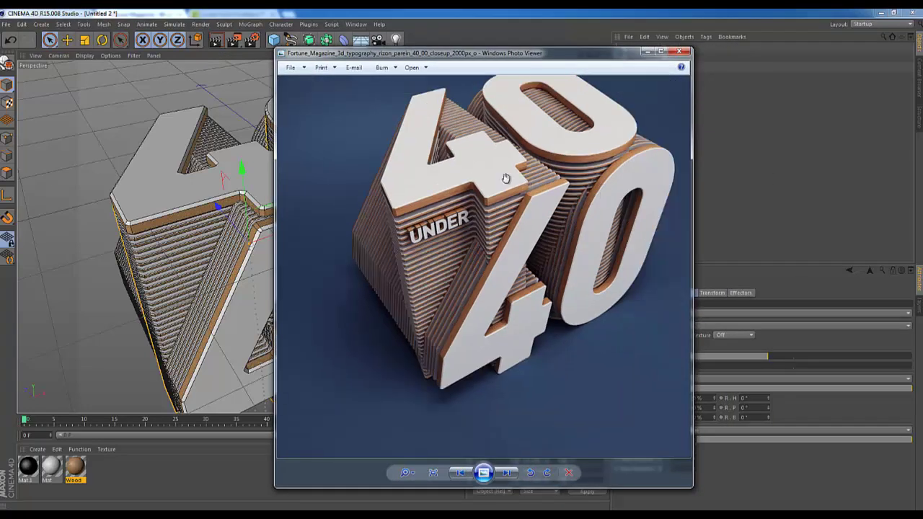
{"action": "left_click", "coordinate": [647, 51]}
- Move the axis of both 4 extrudes, in Phat 40 and Fin 40, to the 4's centre at about X -118 cm, Z 24 cm
{"action": "left_click", "coordinate": [622, 77]}
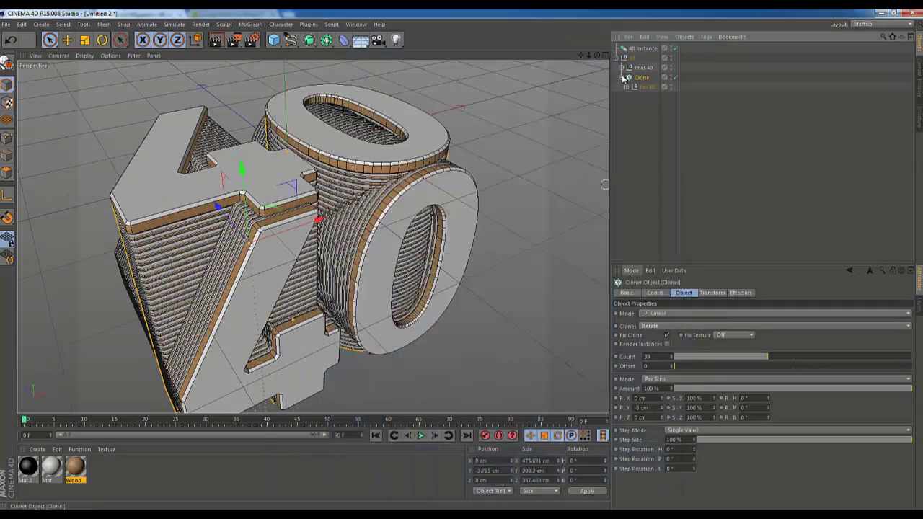
{"action": "left_click", "coordinate": [627, 87]}
{"action": "left_click", "coordinate": [621, 68]}
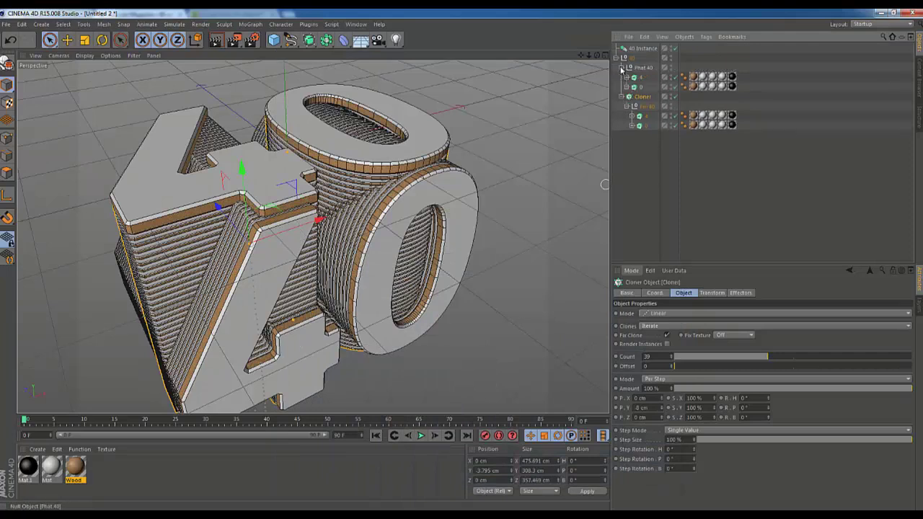
{"action": "left_click", "coordinate": [646, 119]}
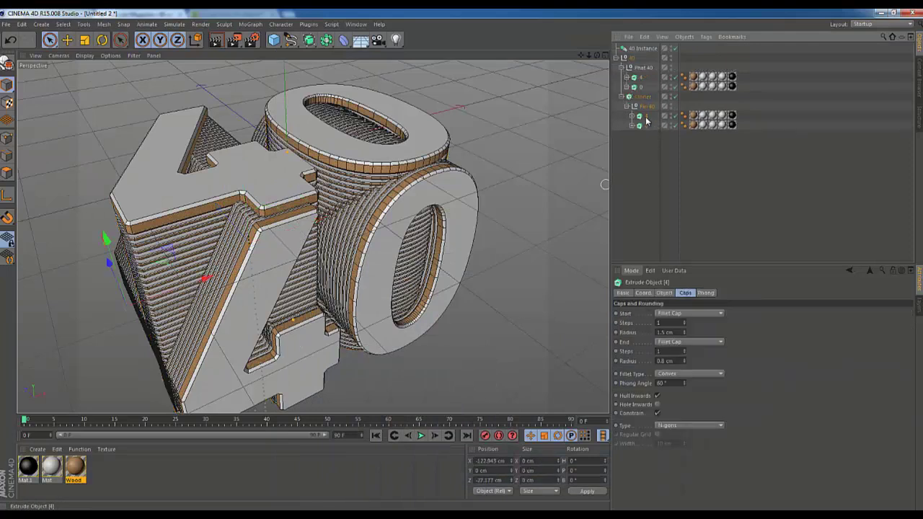
{"action": "left_click", "coordinate": [640, 79], "text": "ctrl"}
{"action": "key", "text": "r"}
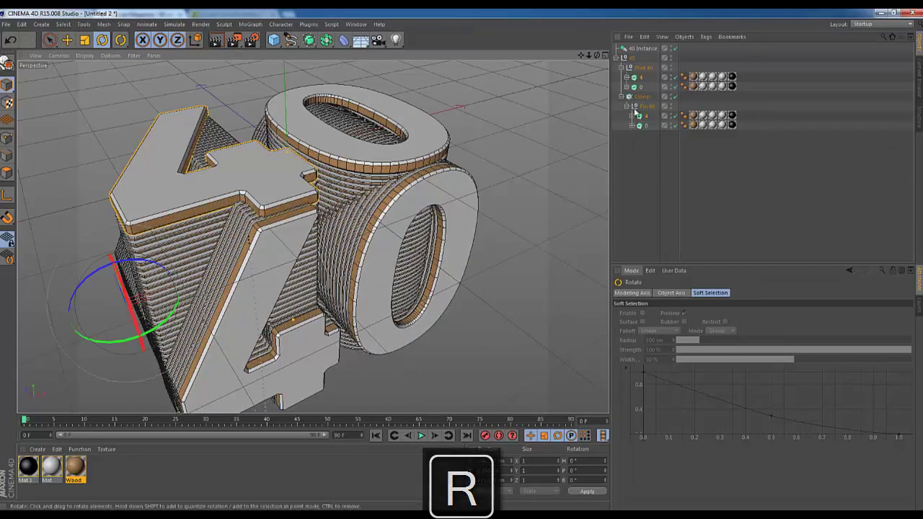
{"action": "left_click", "coordinate": [604, 56]}
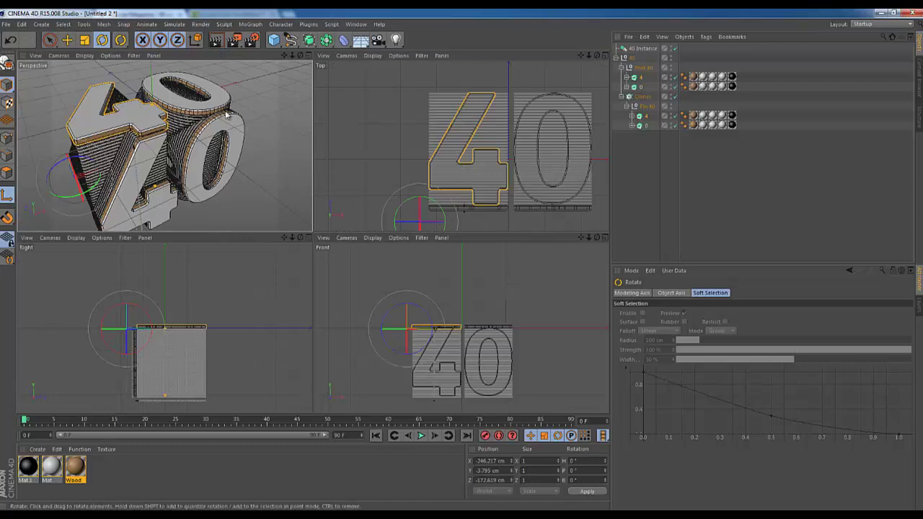
{"action": "left_click", "coordinate": [49, 40]}
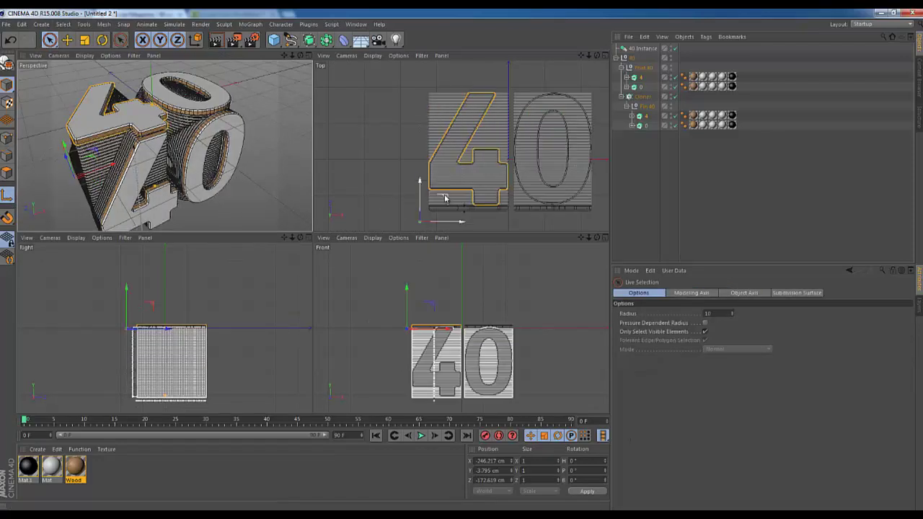
{"action": "left_click_drag", "start_coordinate": [449, 192], "coordinate": [492, 128]}
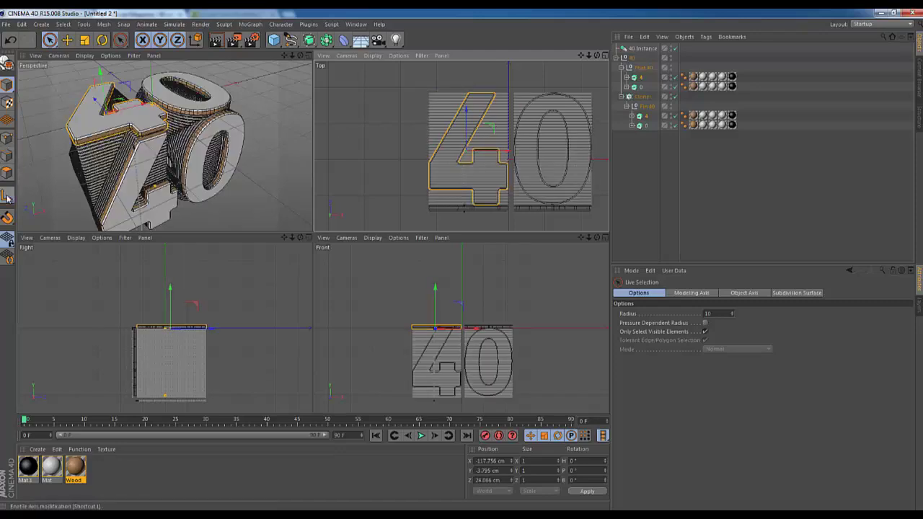
- Rotate both 4 extrudes to about 353° heading, -2.3° pitch and 4.5° bank, checking the tilt against the reference image
{"action": "left_click", "coordinate": [101, 40]}
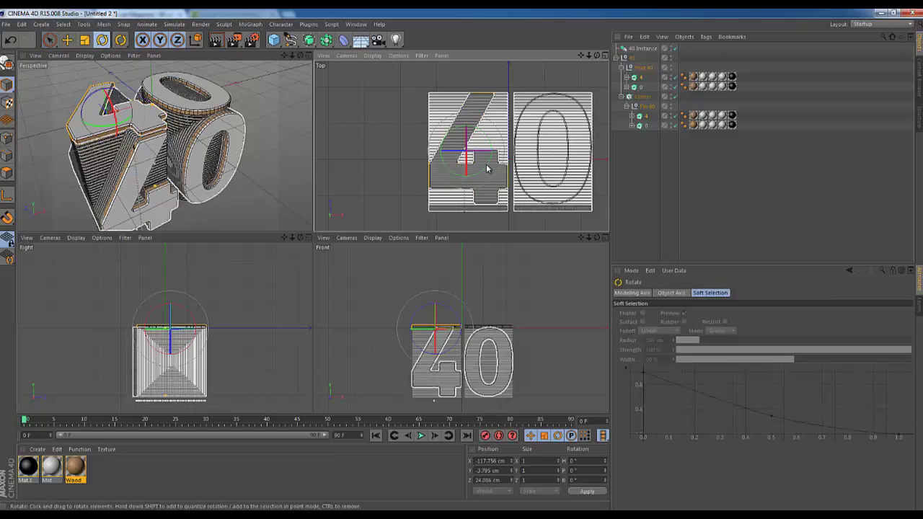
{"action": "left_click_drag", "start_coordinate": [487, 168], "coordinate": [484, 173]}
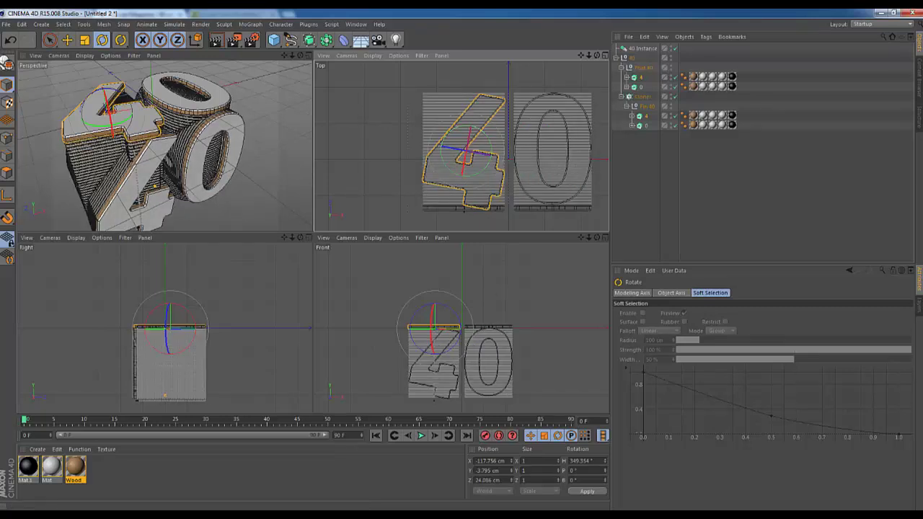
{"action": "key", "text": "alt+Tab"}
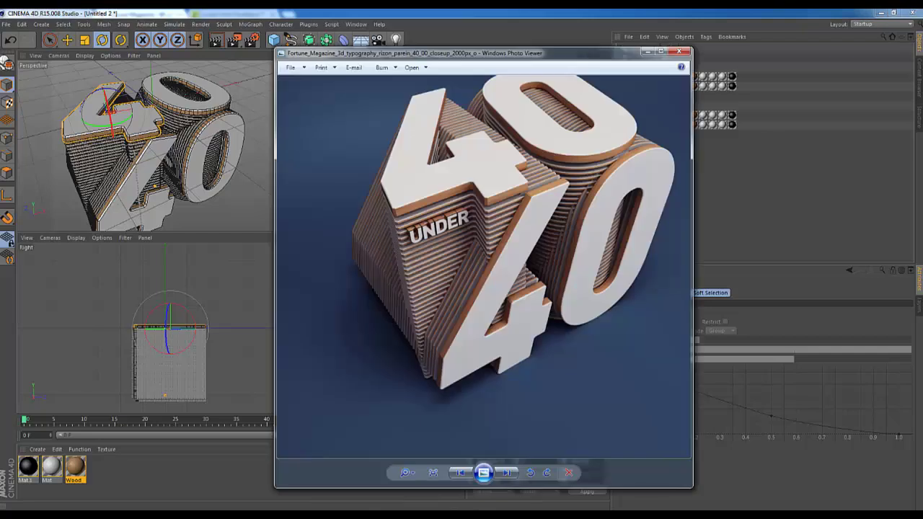
{"action": "key", "text": "alt+Tab"}
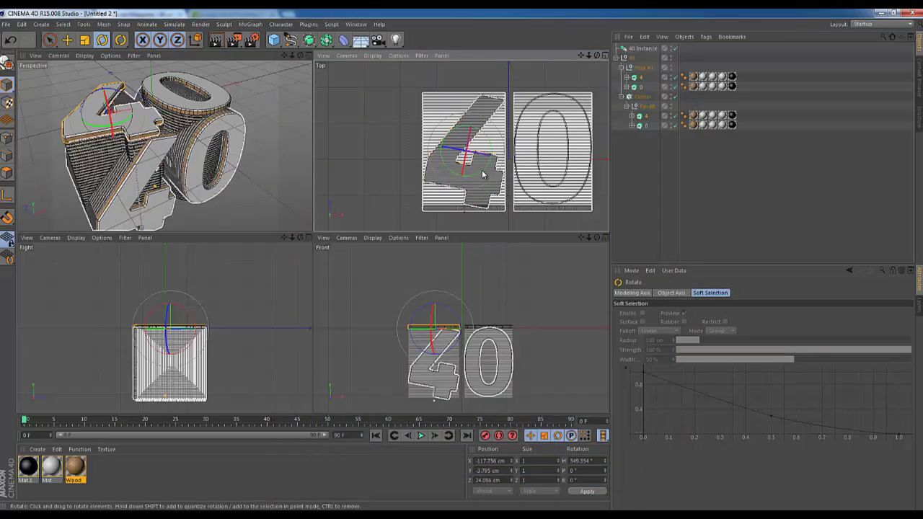
{"action": "left_click_drag", "start_coordinate": [484, 170], "coordinate": [485, 174]}
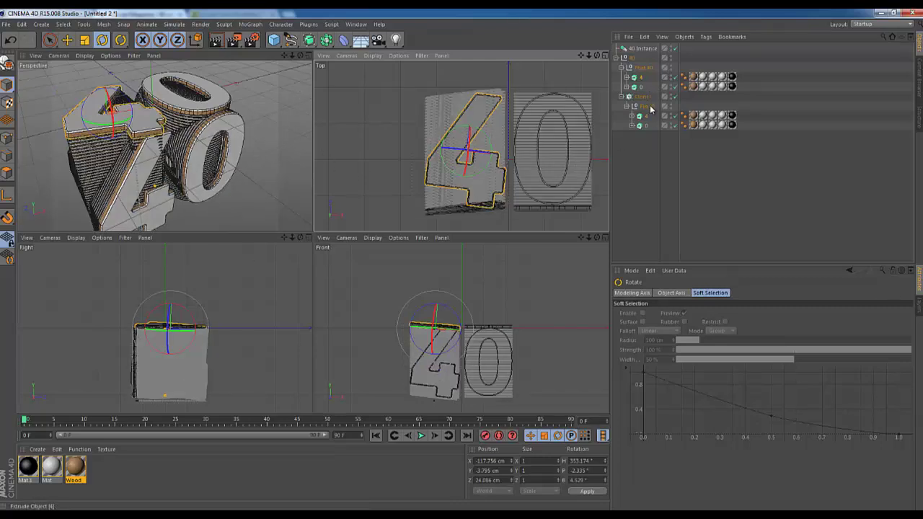
- Select the upright 40 instance and compare the tilted 4 with the reference image
{"action": "left_click", "coordinate": [641, 49]}
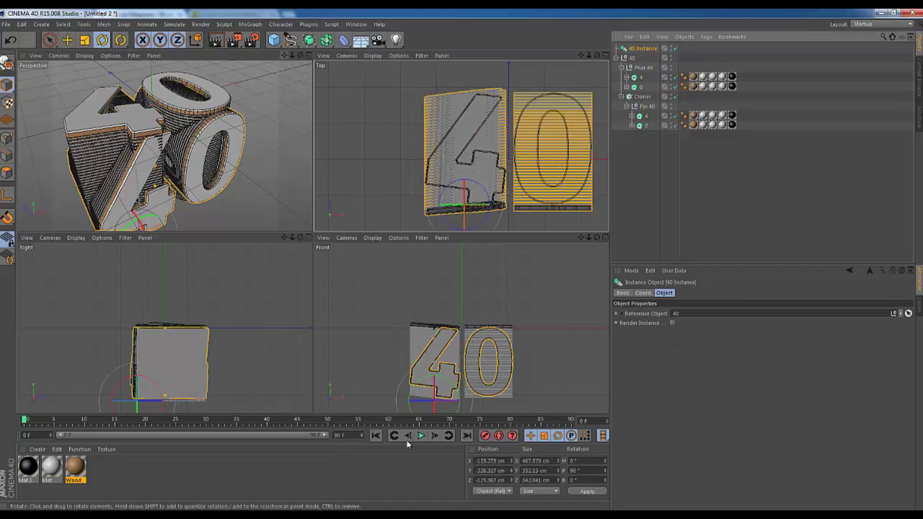
{"action": "key", "text": "alt+Tab"}
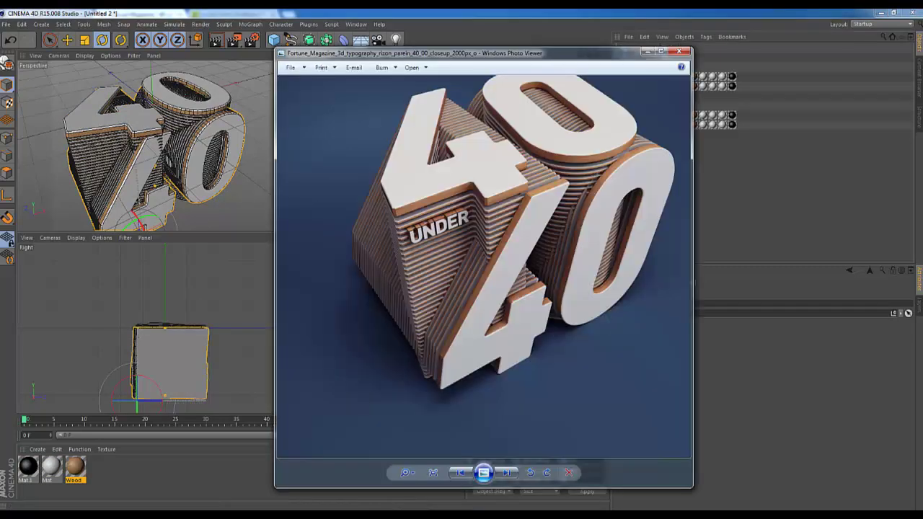
{"action": "key", "text": "alt+Tab"}
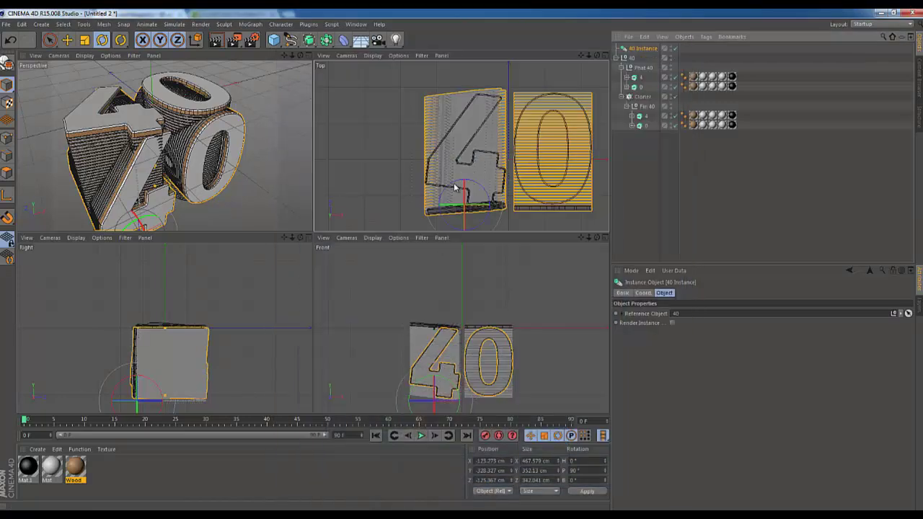
- Move the axis of both 0 extrudes, in Phat 40 and Fin 40, to the centre of the 0
{"action": "left_click", "coordinate": [642, 88]}
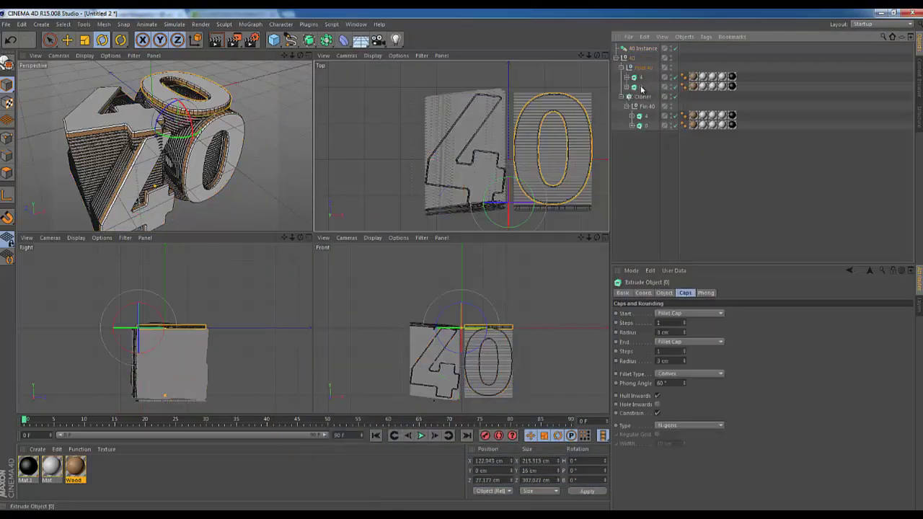
{"action": "left_click", "coordinate": [642, 126], "text": "ctrl"}
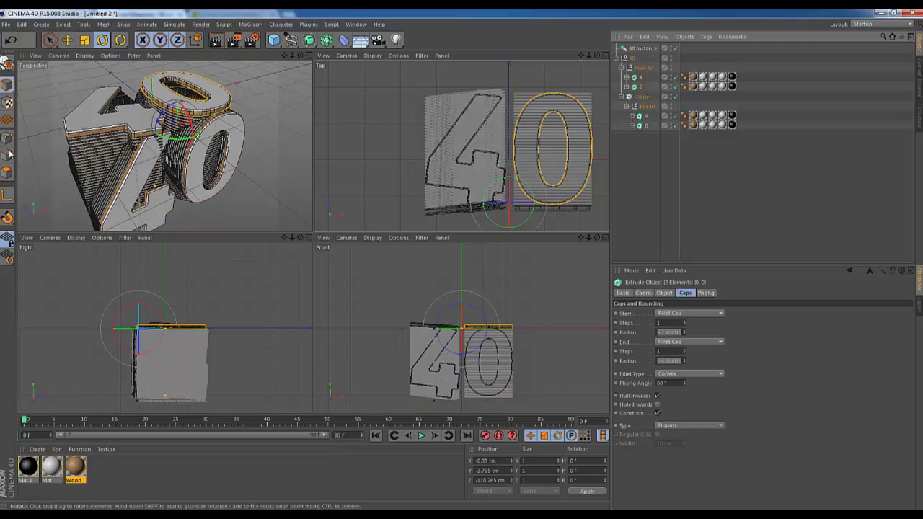
{"action": "left_click", "coordinate": [50, 40]}
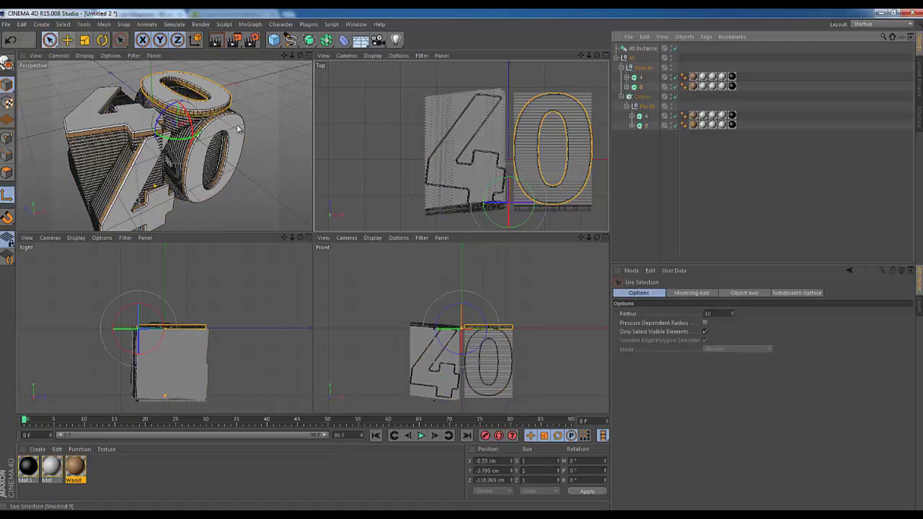
{"action": "left_click_drag", "start_coordinate": [534, 180], "coordinate": [579, 128]}
- Set the Cloner's count to 1
{"action": "left_click", "coordinate": [629, 98]}
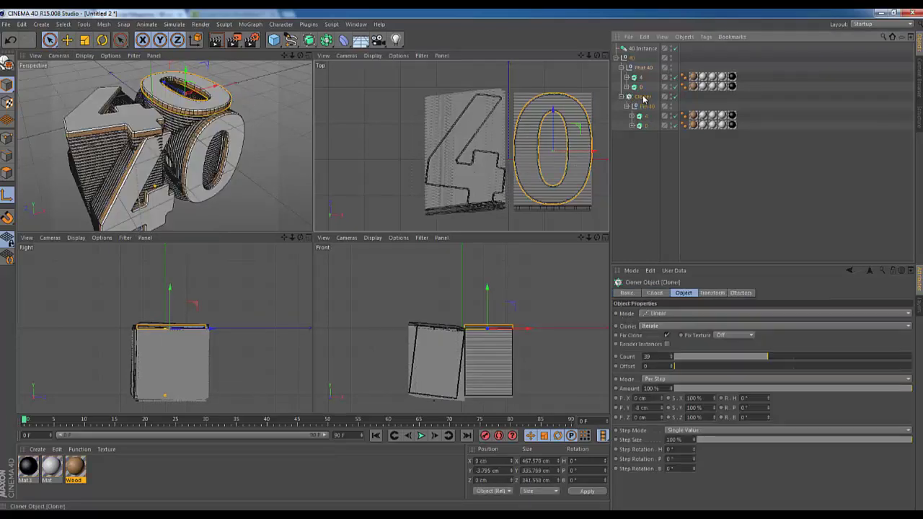
{"action": "left_click", "coordinate": [658, 357]}
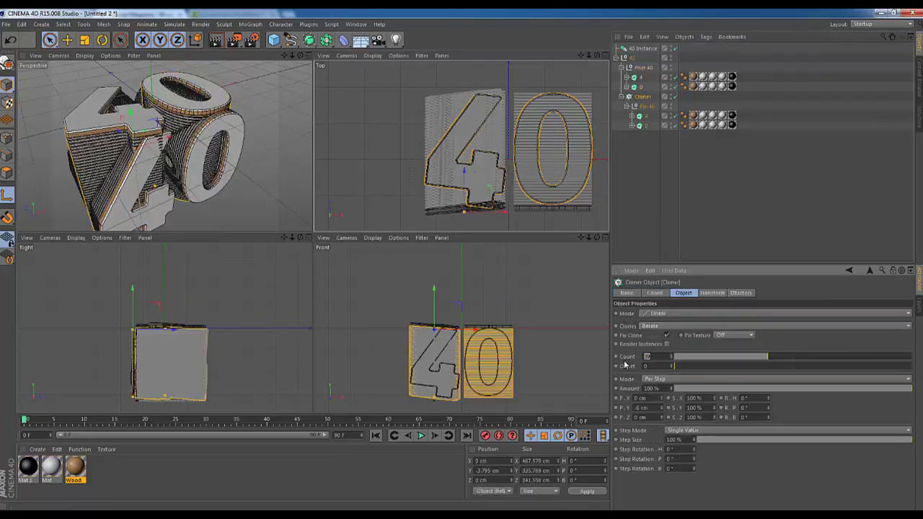
{"action": "type", "text": "1"}
{"action": "key", "text": "Return"}
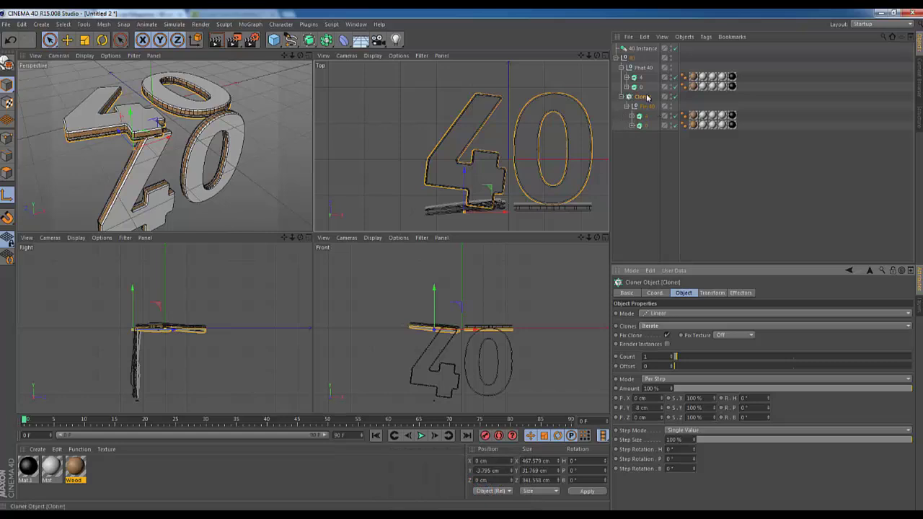
- Rotate the 0 extrudes of Phat 40 and Fin 40 together to a heading of about -5°
{"action": "left_click", "coordinate": [644, 125]}
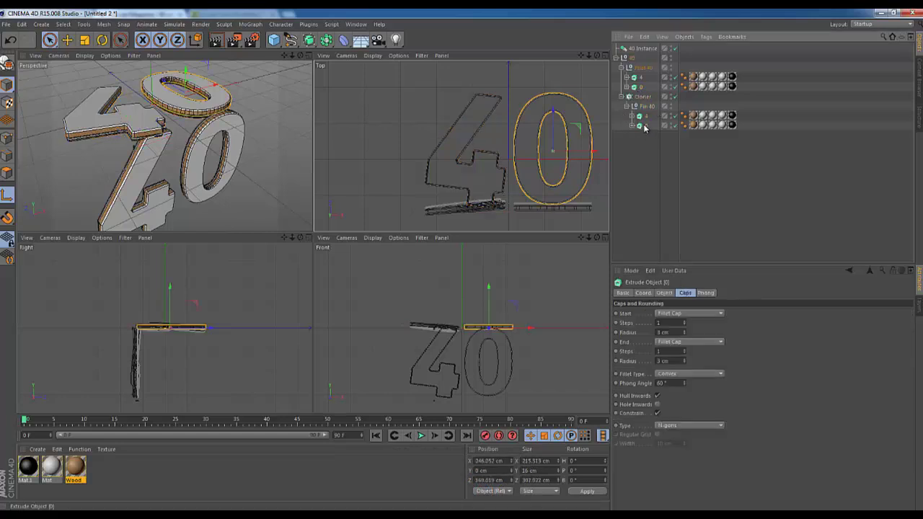
{"action": "left_click", "coordinate": [645, 128], "text": "ctrl"}
{"action": "key", "text": "r"}
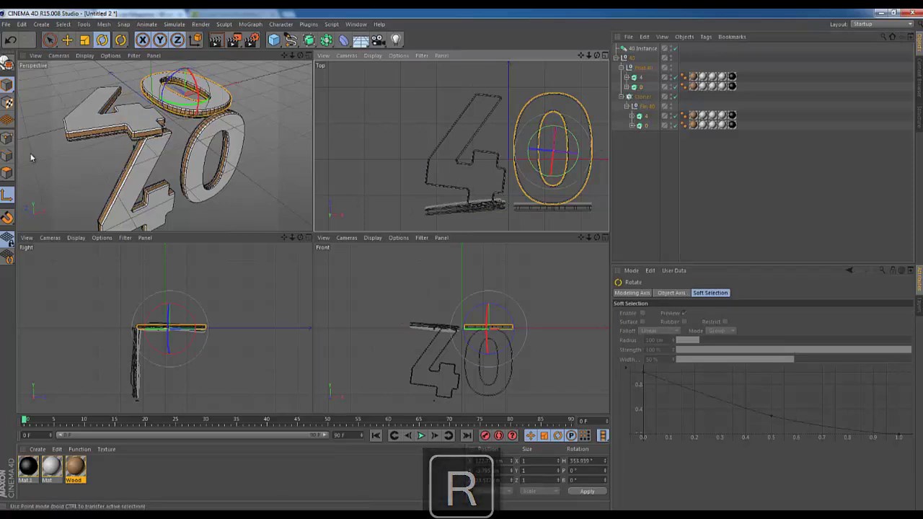
{"action": "key", "text": "ctrl+z"}
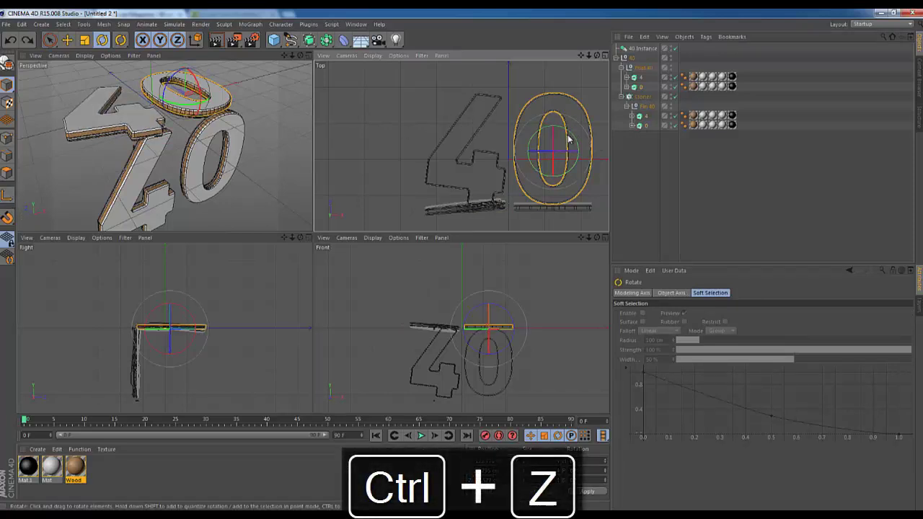
{"action": "left_click_drag", "start_coordinate": [577, 147], "coordinate": [575, 138]}
- Move both 0 extrudes slightly closer to the 4 in the top view
{"action": "left_click", "coordinate": [644, 124]}
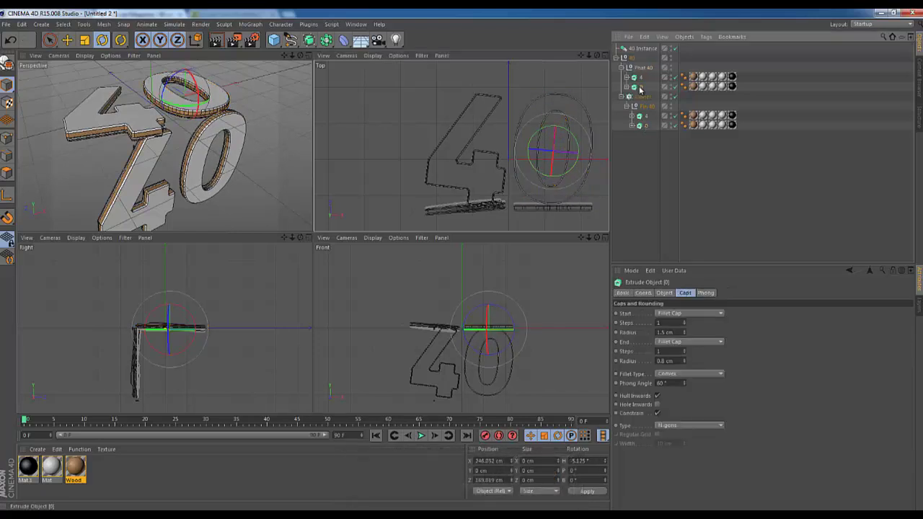
{"action": "left_click", "coordinate": [640, 88], "text": "ctrl"}
{"action": "key", "text": "space"}
{"action": "key", "text": "space"}
{"action": "left_click_drag", "start_coordinate": [581, 138], "coordinate": [577, 132]}
- Move the upright 40 instance in the top view to about X -110 cm and Z -141 cm
{"action": "left_click", "coordinate": [464, 220]}
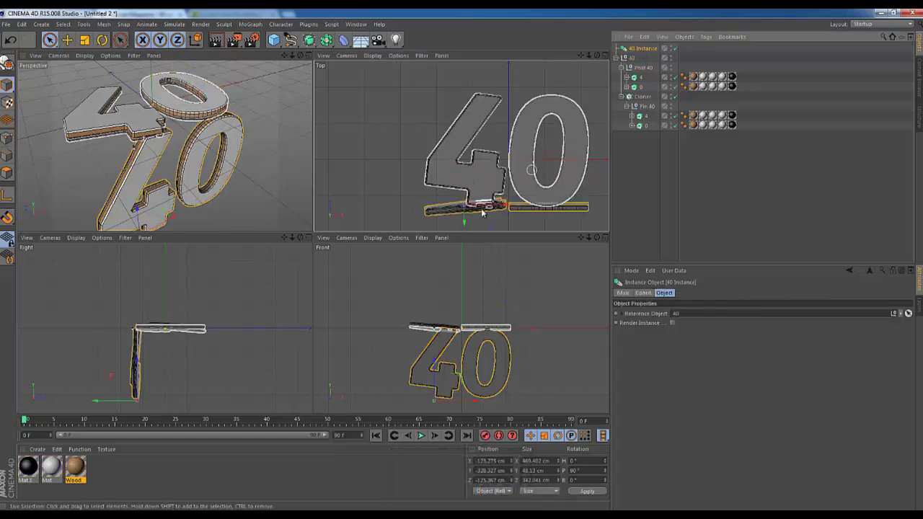
{"action": "left_click_drag", "start_coordinate": [463, 224], "coordinate": [510, 213]}
{"action": "left_click_drag", "start_coordinate": [293, 57], "coordinate": [309, 57]}
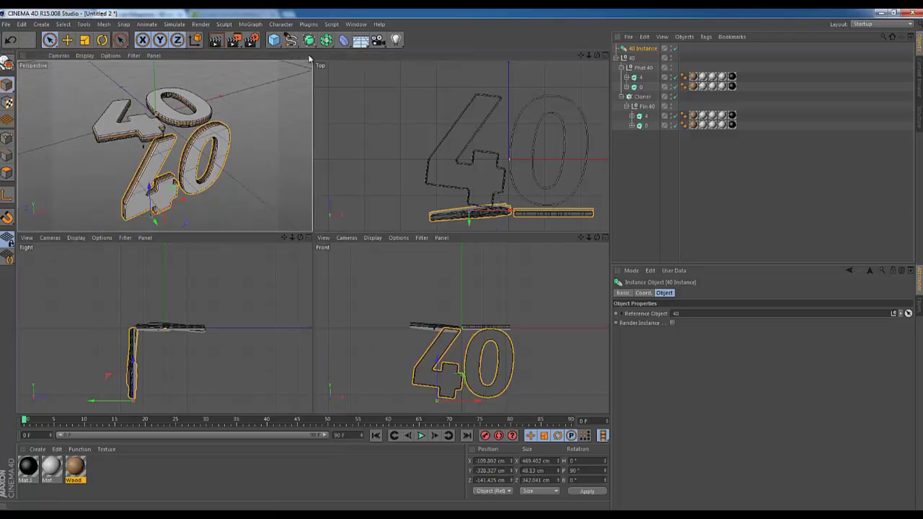
{"action": "left_click", "coordinate": [308, 57]}
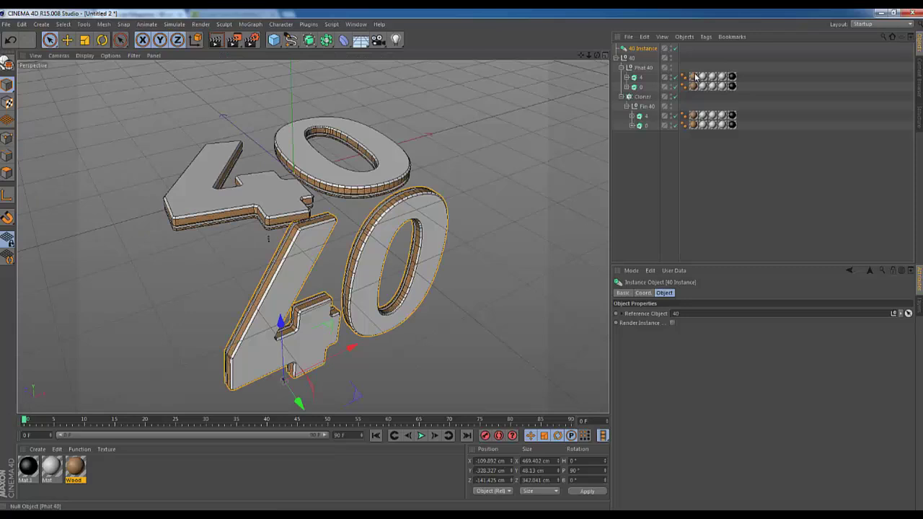
- Set the Cloner's count to 39 and check the reference image of the stacked 40
{"action": "left_click", "coordinate": [643, 97]}
{"action": "left_click", "coordinate": [645, 356]}
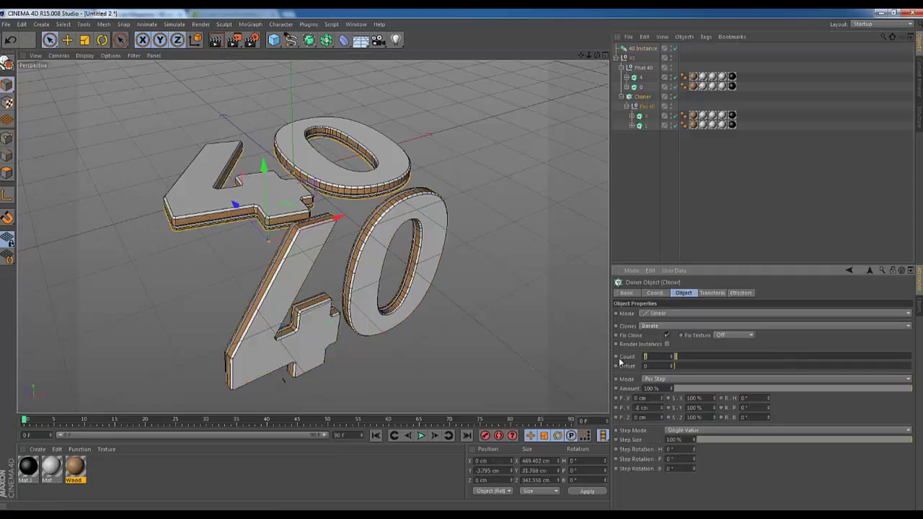
{"action": "type", "text": "39"}
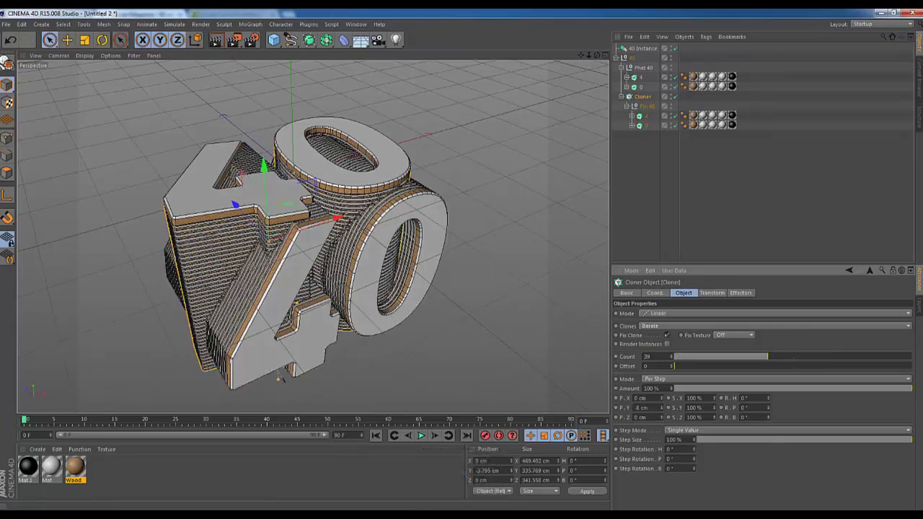
{"action": "key", "text": "alt+Tab"}
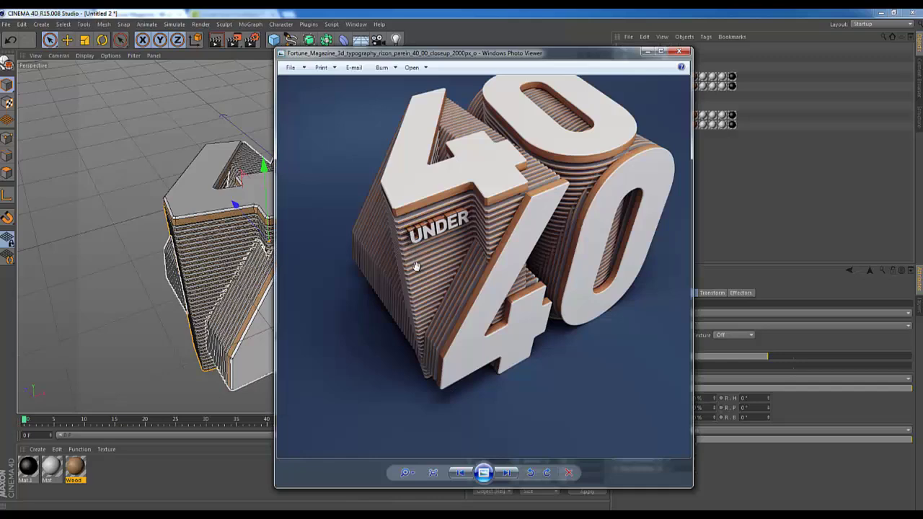
{"action": "left_click", "coordinate": [648, 52]}
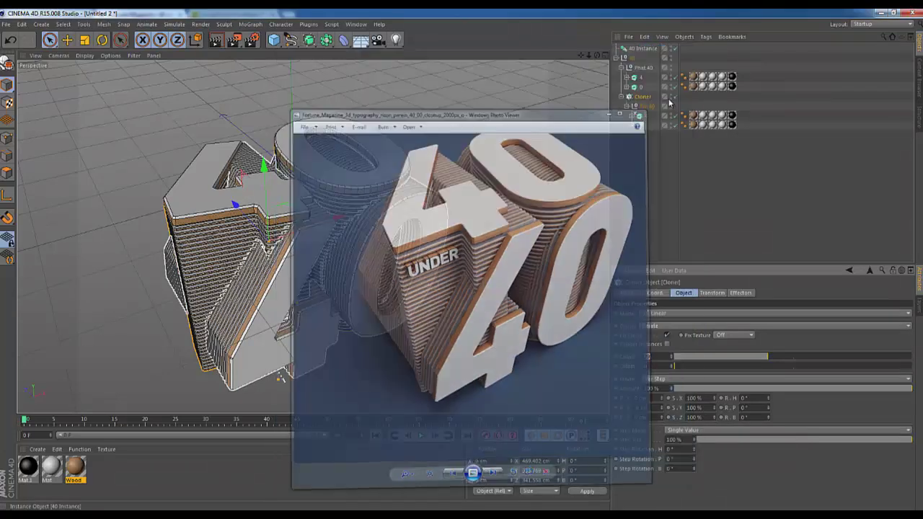
- Lower the Cloner to about Y -5.4 cm and set its per-step Y offset to -9 cm
{"action": "left_click", "coordinate": [644, 100]}
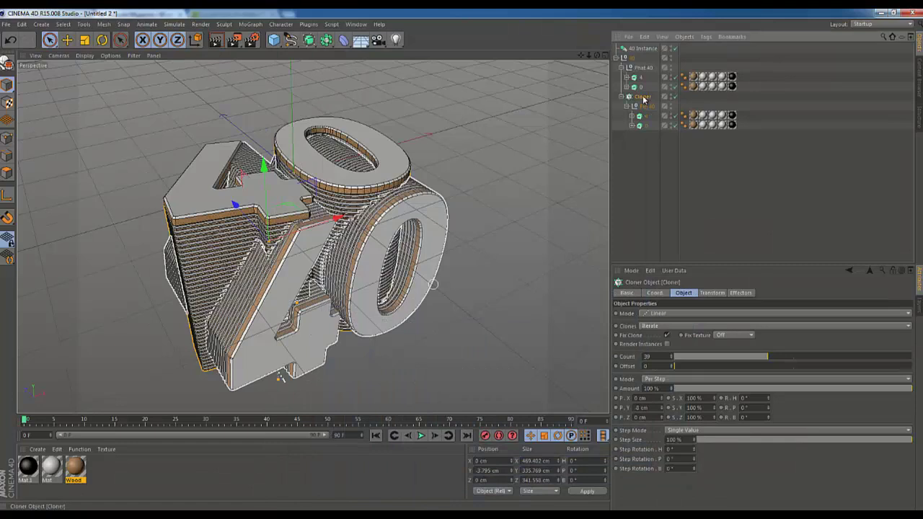
{"action": "left_click_drag", "start_coordinate": [265, 166], "coordinate": [268, 179]}
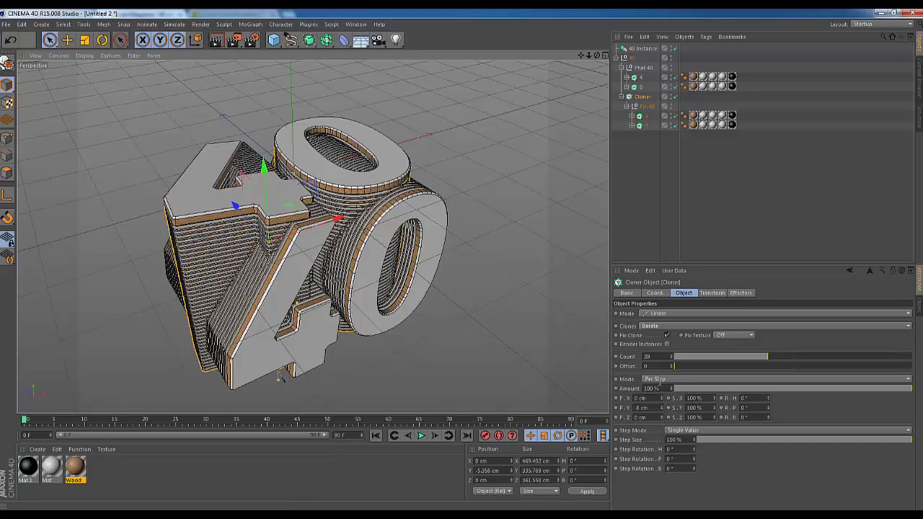
{"action": "left_click", "coordinate": [657, 407]}
{"action": "key", "text": "Down"}
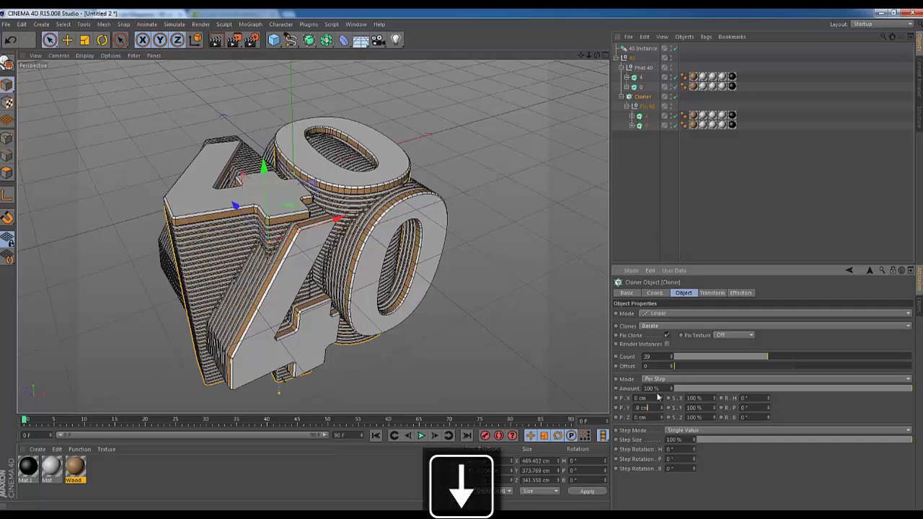
- Reduce the Cloner's count to 35, checking the fin stack from below and in a preview render
{"action": "left_click_drag", "start_coordinate": [596, 55], "coordinate": [462, 260]}
{"action": "left_click_drag", "start_coordinate": [581, 56], "coordinate": [462, 259]}
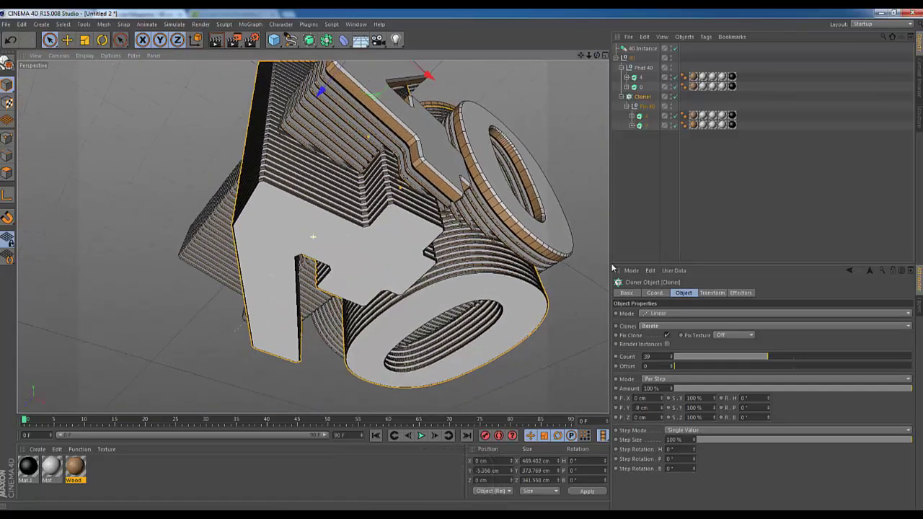
{"action": "left_click", "coordinate": [660, 357]}
{"action": "key", "text": "Down"}
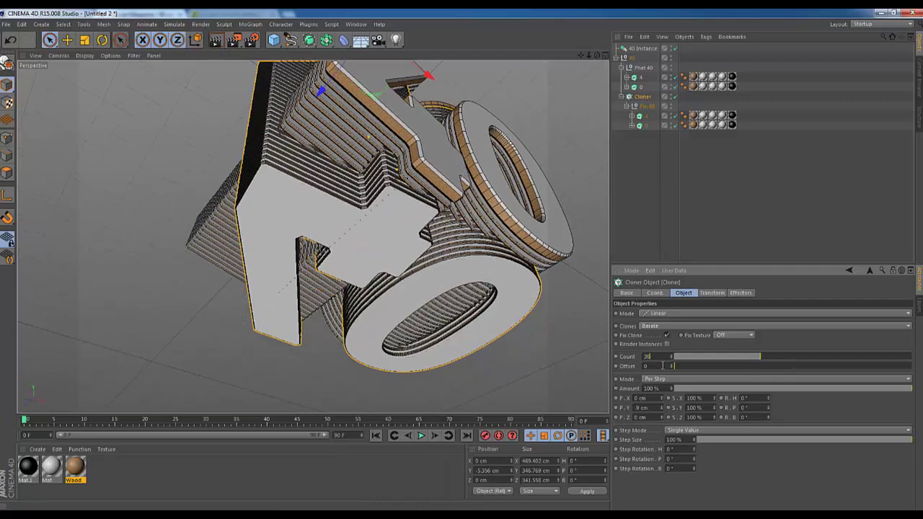
{"action": "key", "text": "Down"}
{"action": "key", "text": "Down"}
{"action": "key", "text": "Up"}
{"action": "key", "text": "Up"}
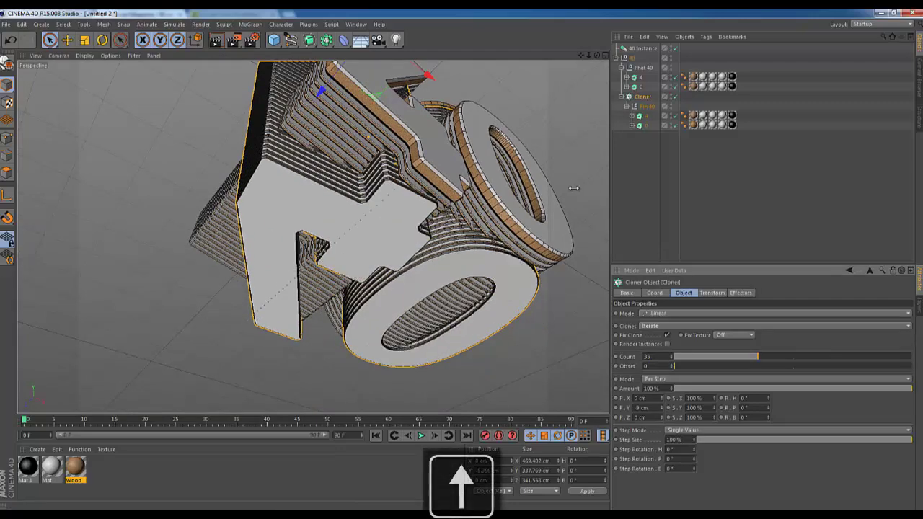
{"action": "left_click_drag", "start_coordinate": [596, 56], "coordinate": [462, 265]}
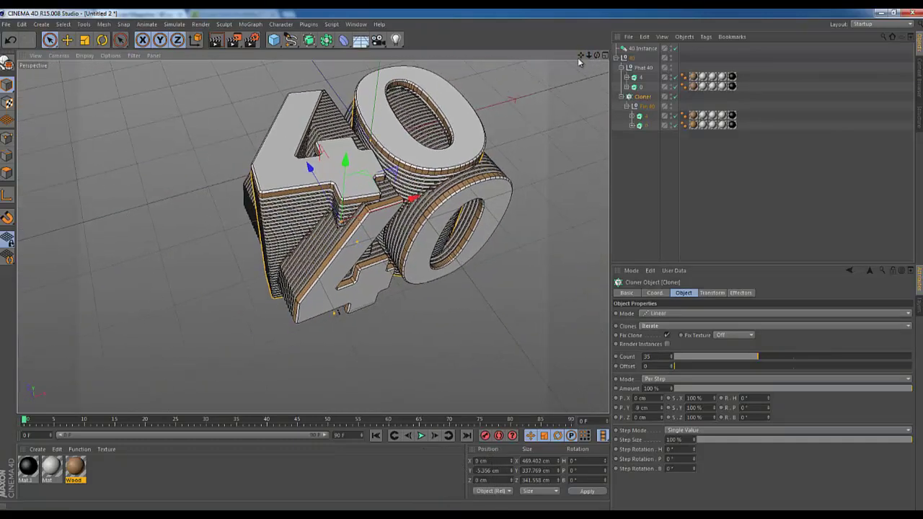
{"action": "left_click_drag", "start_coordinate": [581, 59], "coordinate": [462, 259]}
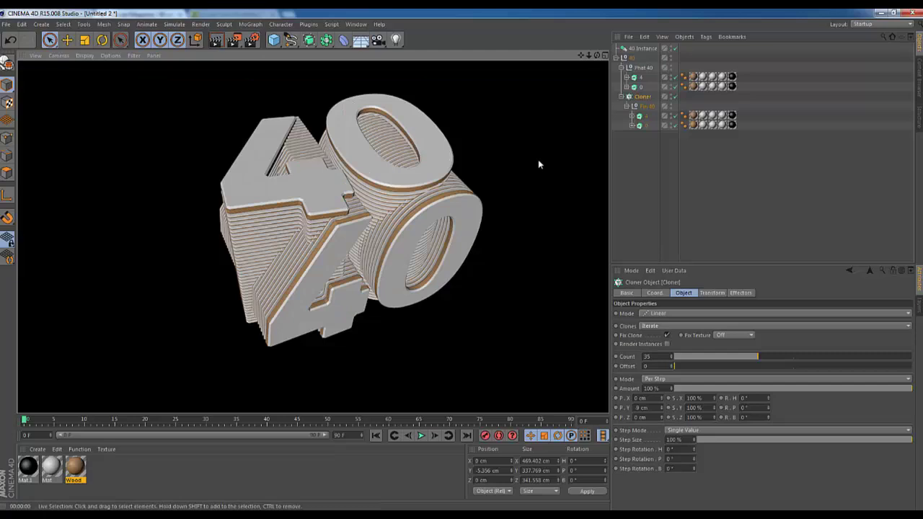
- Rotate the 4 extrudes of Phat 40 and Fin 40 together to a heading of about 358°
{"action": "left_click", "coordinate": [642, 78]}
{"action": "left_click", "coordinate": [645, 117], "text": "ctrl"}
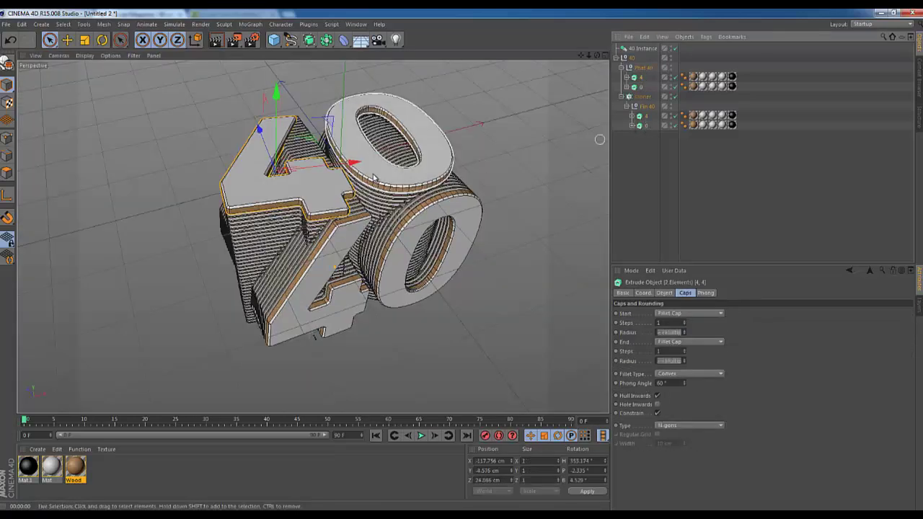
{"action": "key", "text": "r"}
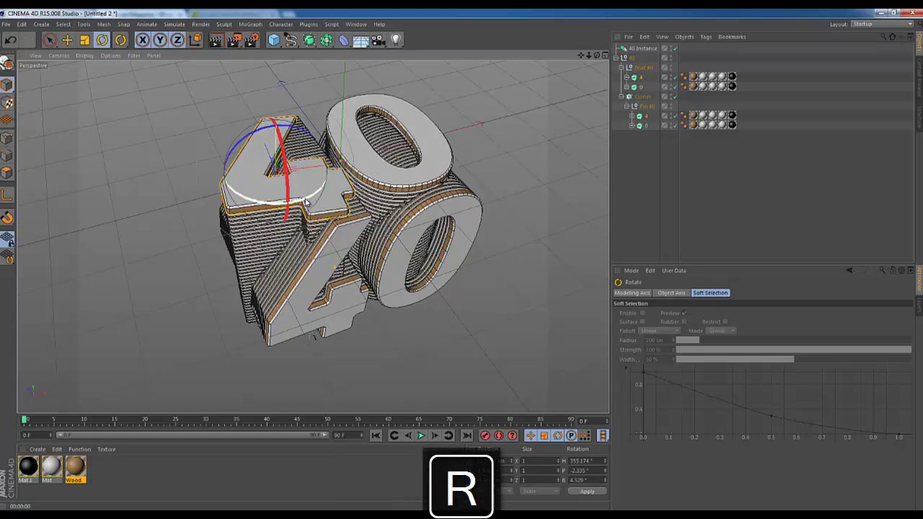
{"action": "left_click_drag", "start_coordinate": [306, 201], "coordinate": [309, 204]}
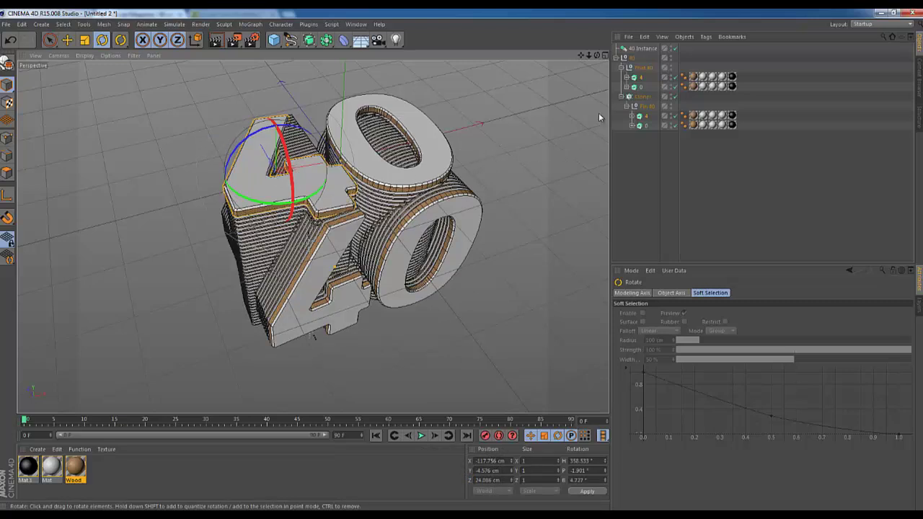
- Move the upright 40 Instance slightly to about X -115 cm and Z -139 cm
{"action": "left_click", "coordinate": [638, 49]}
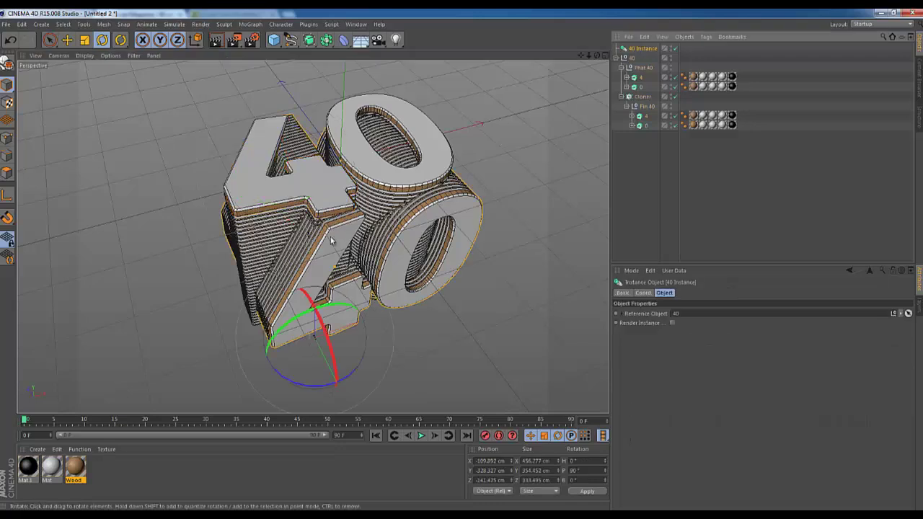
{"action": "key", "text": "space"}
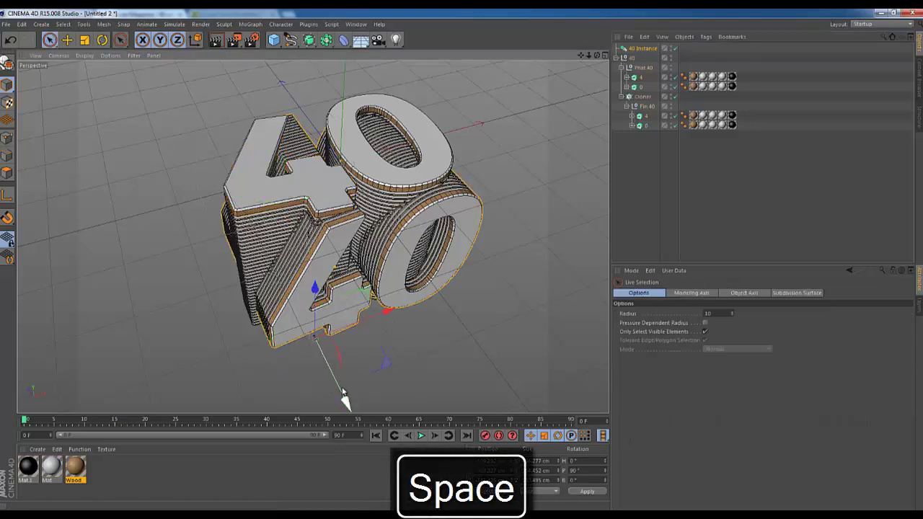
{"action": "left_click_drag", "start_coordinate": [375, 368], "coordinate": [382, 368]}
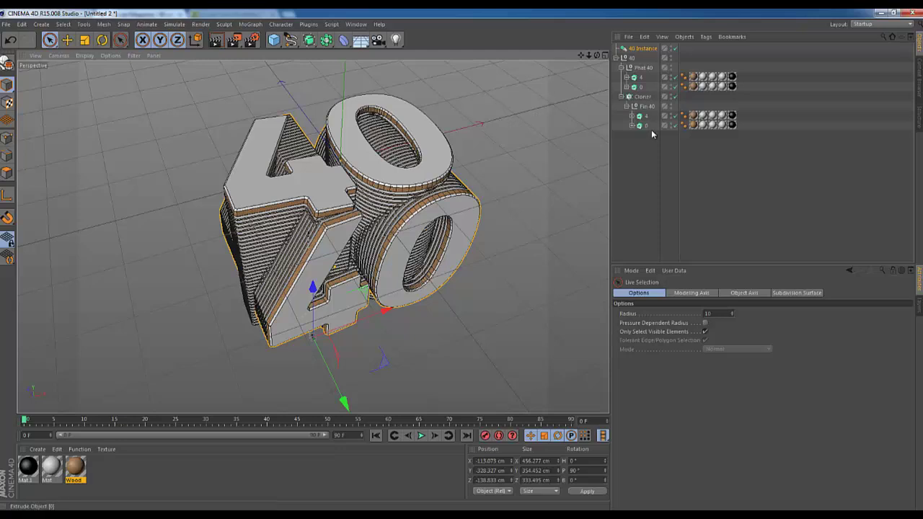
- Collapse the 40 group and check the UNDER lettering in the reference image
{"action": "left_click", "coordinate": [619, 58]}
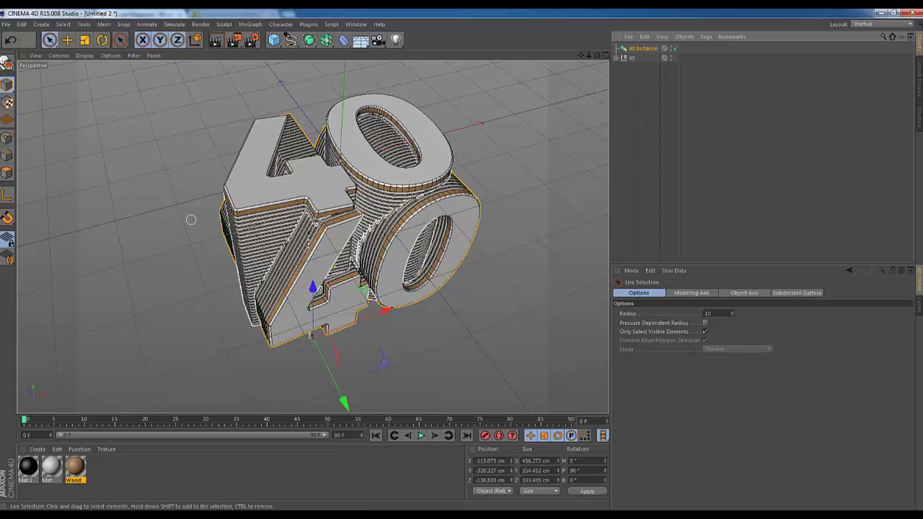
{"action": "key", "text": "alt+Tab"}
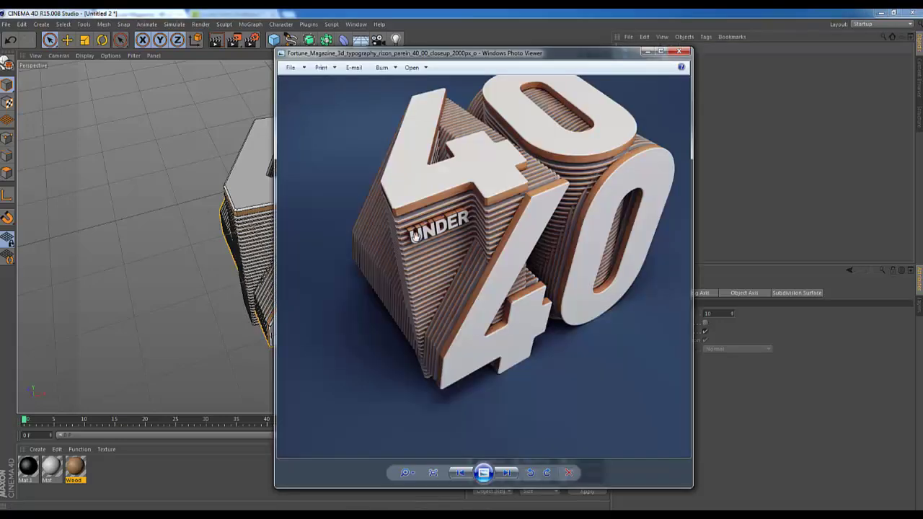
{"action": "left_click", "coordinate": [647, 51]}
- Duplicate Phat 40's 0 extrude out of the hierarchy as a separate top-level object
{"action": "left_click", "coordinate": [616, 58]}
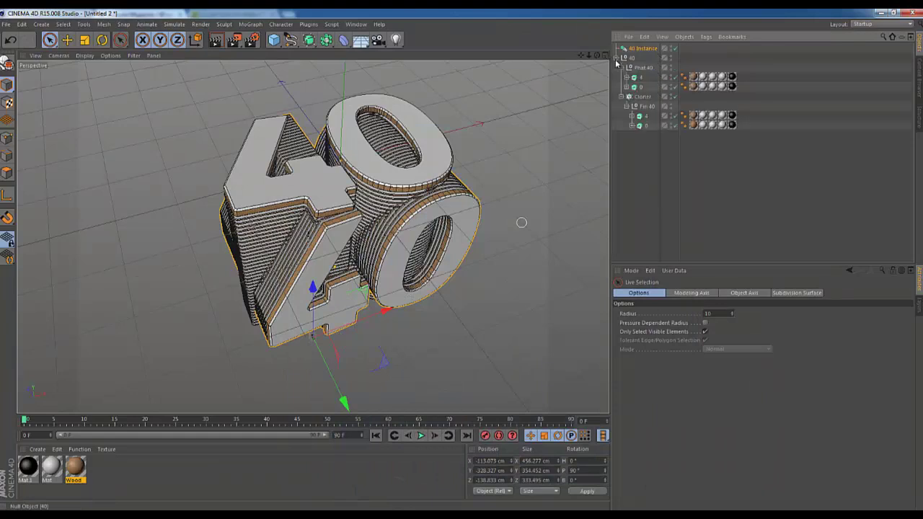
{"action": "left_click", "coordinate": [640, 87]}
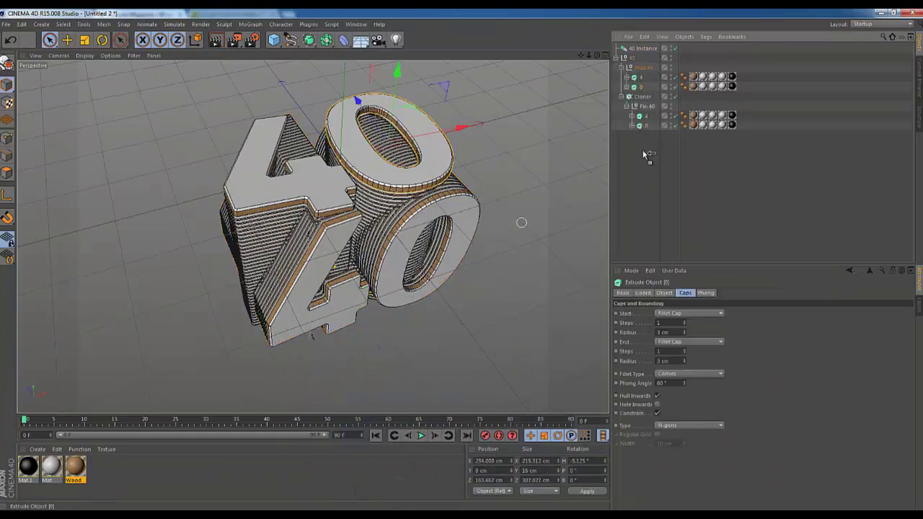
{"action": "left_click_drag", "start_coordinate": [642, 200], "coordinate": [643, 200], "text": "ctrl"}
{"action": "left_click", "coordinate": [616, 59]}
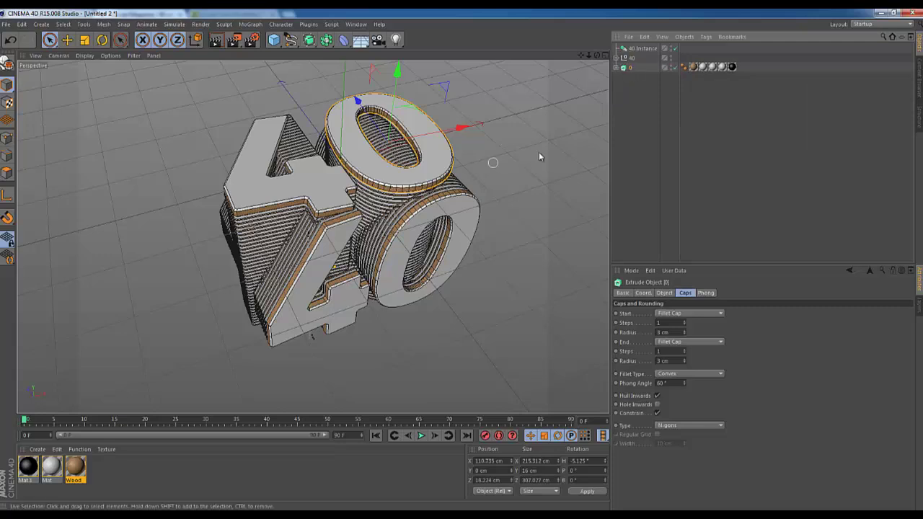
- Change the copied extrude's text spline to UNDER with a height of 30 cm on the XY plane
{"action": "left_click", "coordinate": [629, 77]}
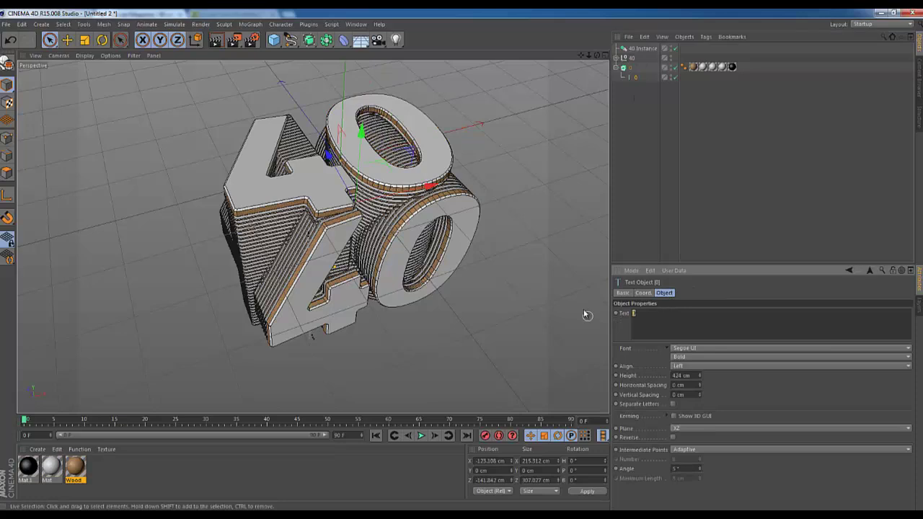
{"action": "type", "text": "UNDER"}
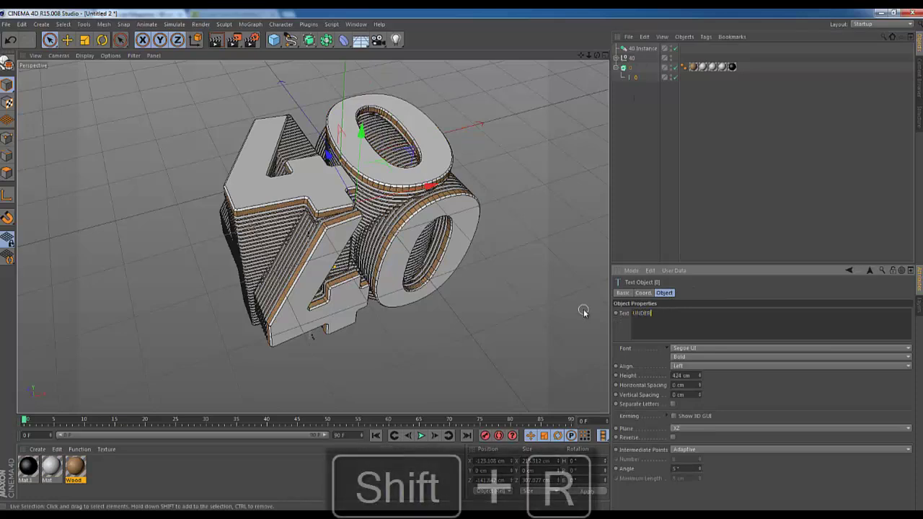
{"action": "left_click", "coordinate": [723, 287]}
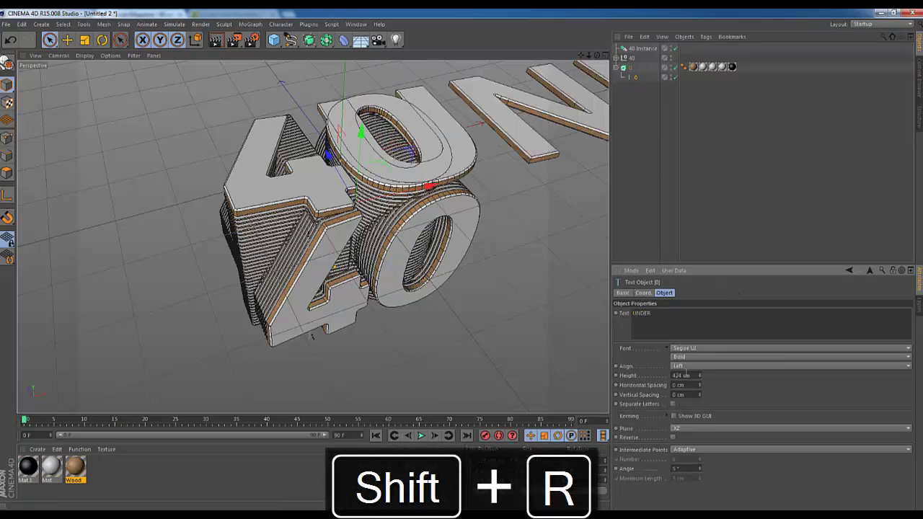
{"action": "type", "text": "30"}
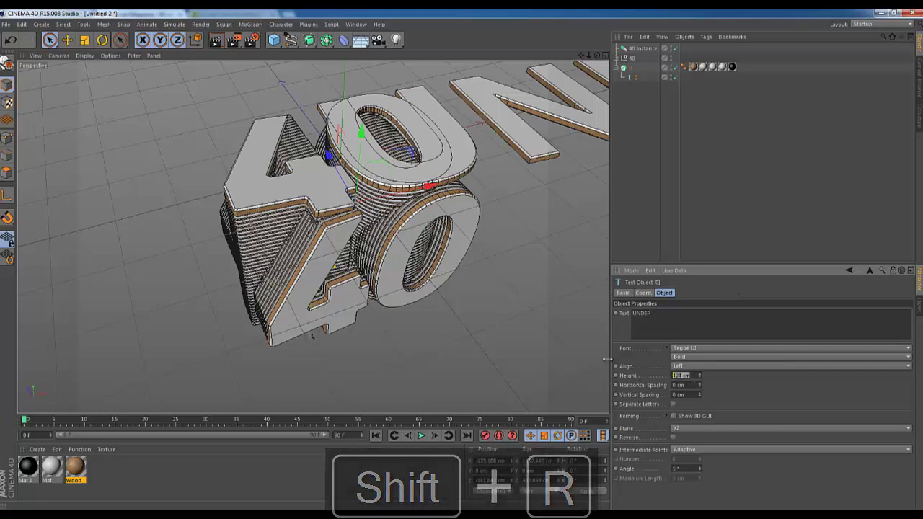
{"action": "key", "text": "Return"}
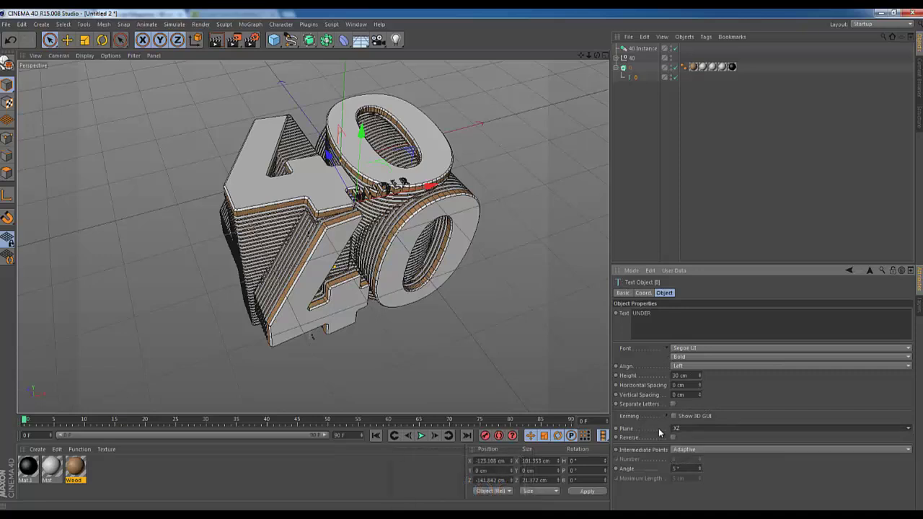
{"action": "left_click", "coordinate": [693, 428]}
{"action": "left_click", "coordinate": [690, 436]}
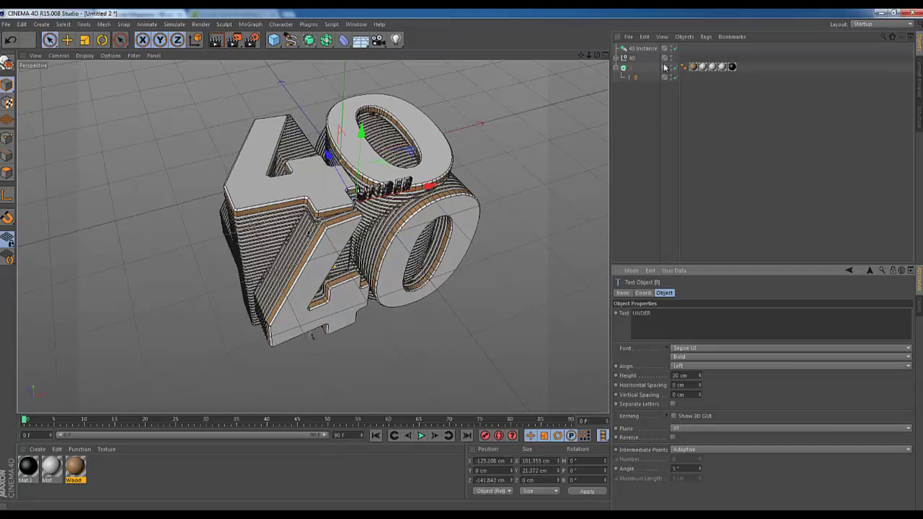
- Set the UNDER extrude's movement to 0 cm in Y and -11 cm in Z
{"action": "left_click", "coordinate": [630, 68]}
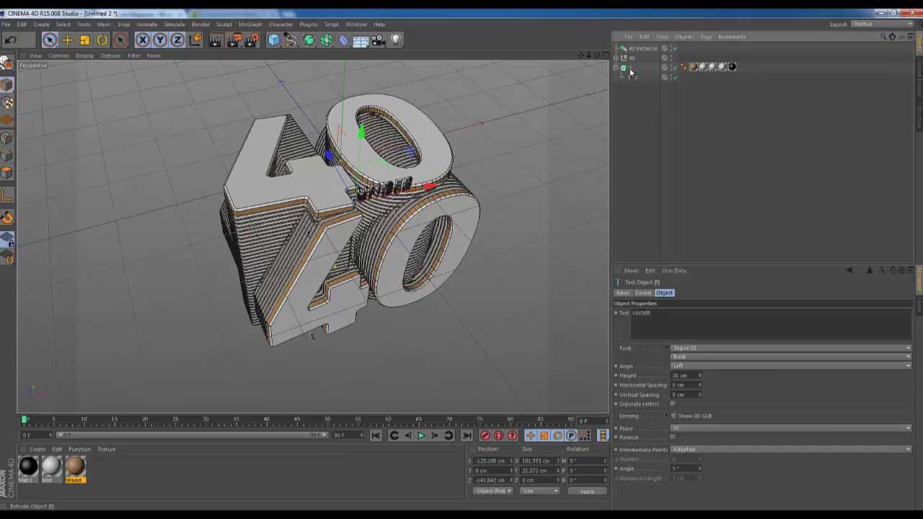
{"action": "left_click", "coordinate": [665, 293]}
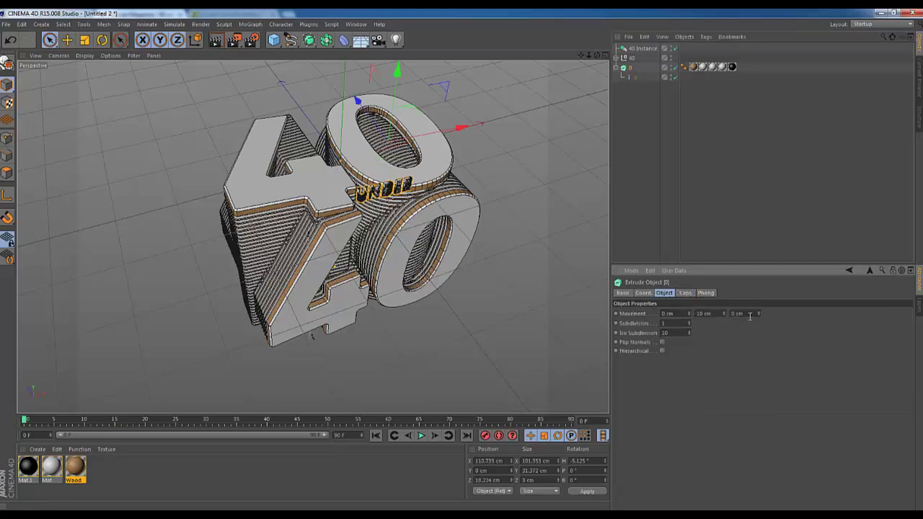
{"action": "type", "text": "0"}
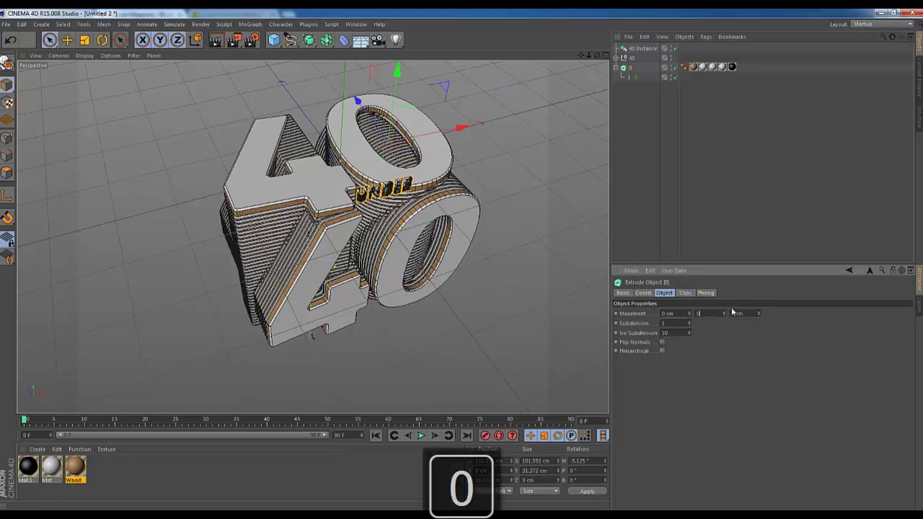
{"action": "key", "text": "Return"}
{"action": "left_click_drag", "start_coordinate": [759, 314], "coordinate": [759, 314]}
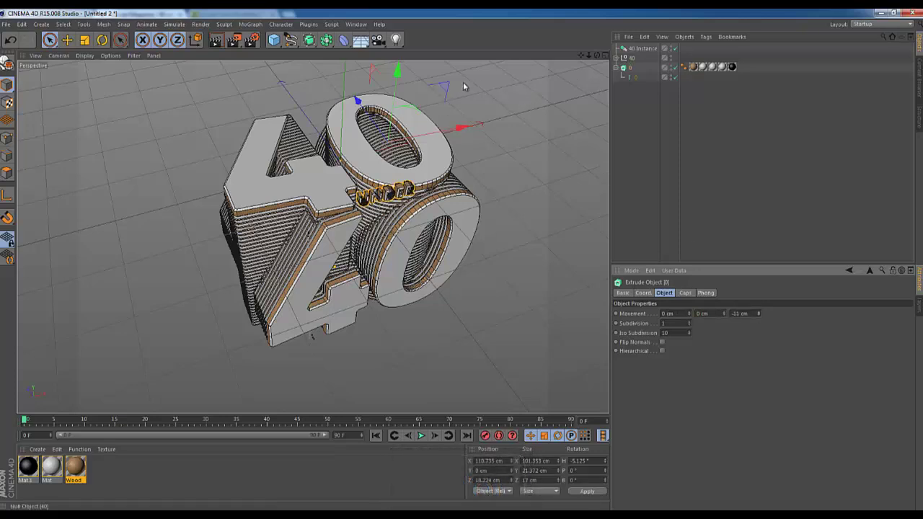
- Move the UNDER text onto the fins beneath the flat 4, at about X -79 cm and Y -23 cm
{"action": "left_click_drag", "start_coordinate": [465, 88], "coordinate": [344, 119]}
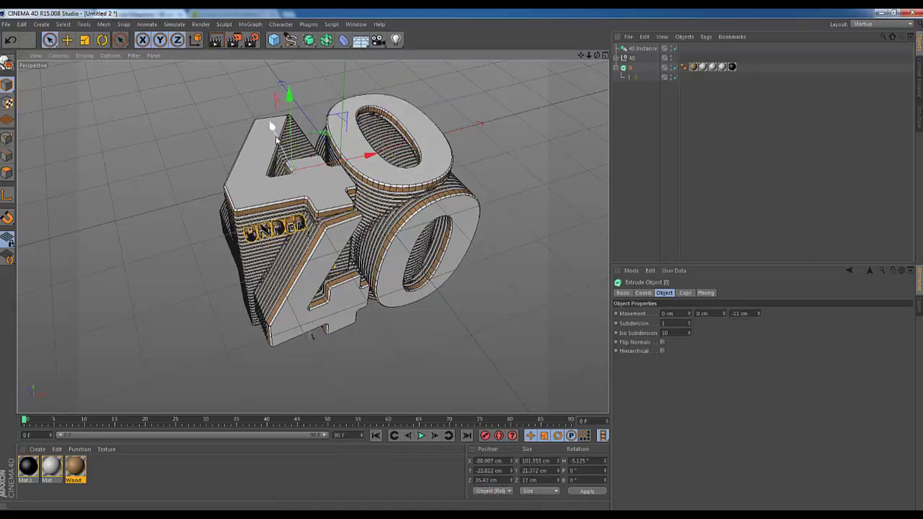
{"action": "left_click_drag", "start_coordinate": [274, 134], "coordinate": [272, 135]}
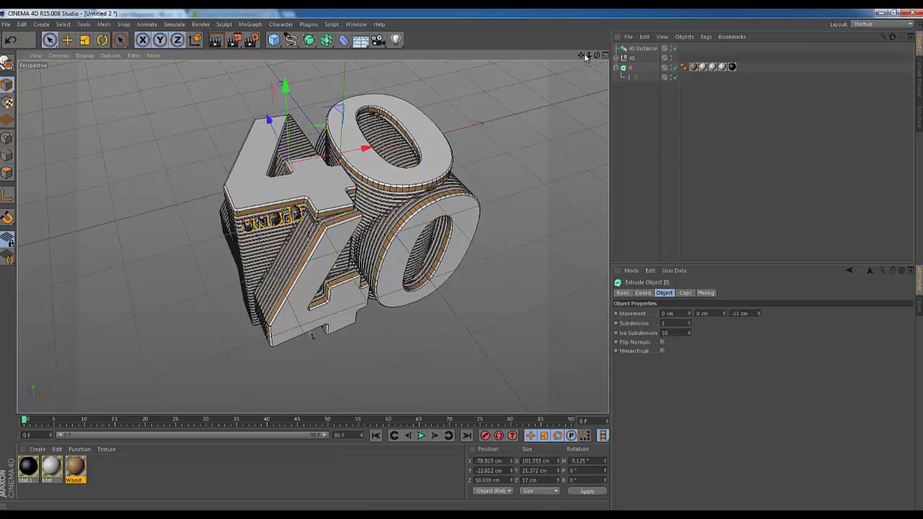
- Relocate the UNDER extrude's axis to the centre of the lettering, at about X -164.6 cm and Z -80.5 cm
{"action": "left_click_drag", "start_coordinate": [581, 55], "coordinate": [642, 42]}
{"action": "left_click_drag", "start_coordinate": [587, 57], "coordinate": [582, 63]}
{"action": "left_click_drag", "start_coordinate": [457, 285], "coordinate": [445, 318], "text": "alt"}
{"action": "left_click", "coordinate": [632, 69]}
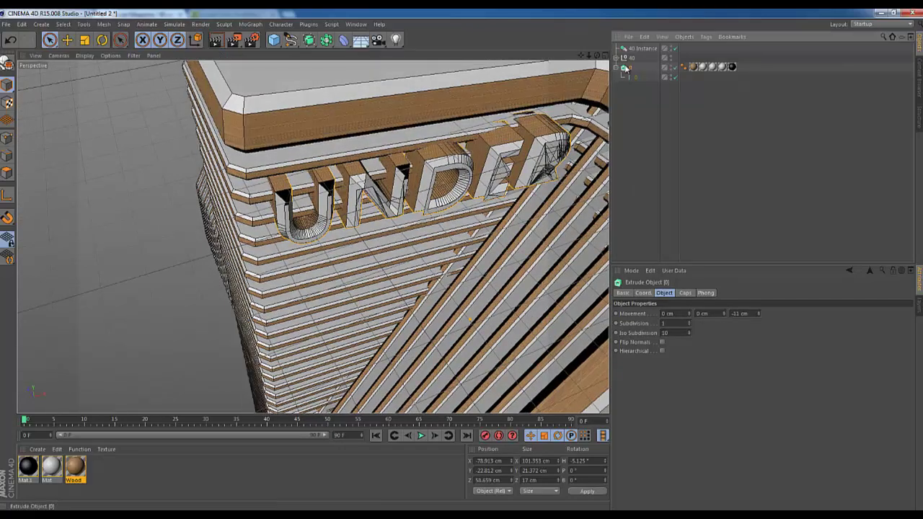
{"action": "left_click_drag", "start_coordinate": [589, 57], "coordinate": [462, 261]}
{"action": "left_click", "coordinate": [601, 59]}
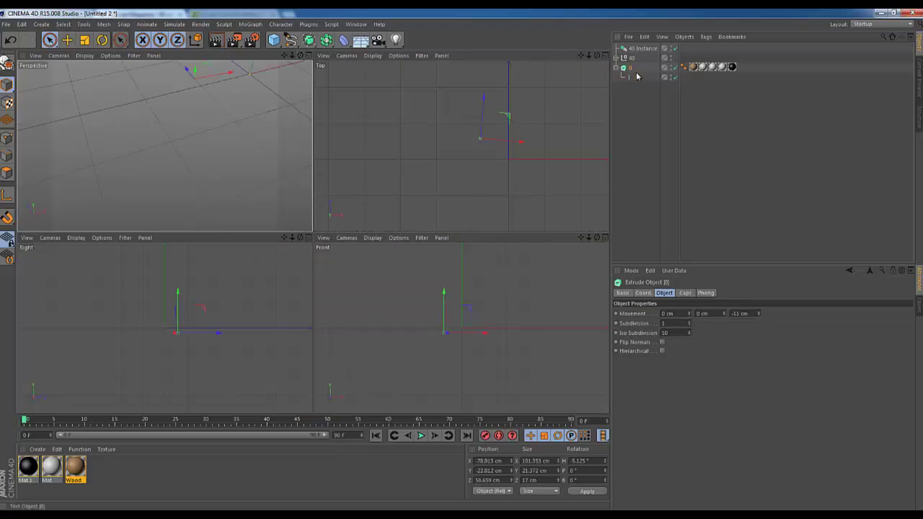
{"action": "left_click", "coordinate": [7, 195]}
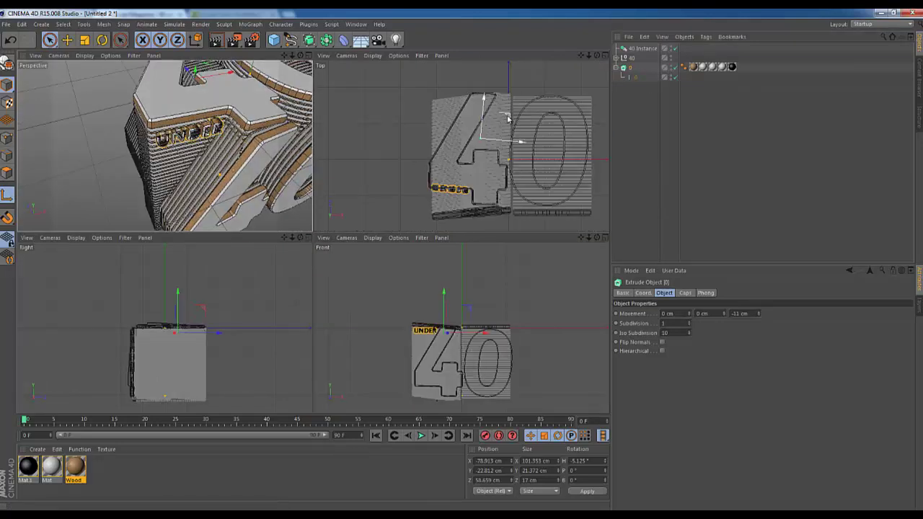
{"action": "left_click_drag", "start_coordinate": [510, 119], "coordinate": [482, 172]}
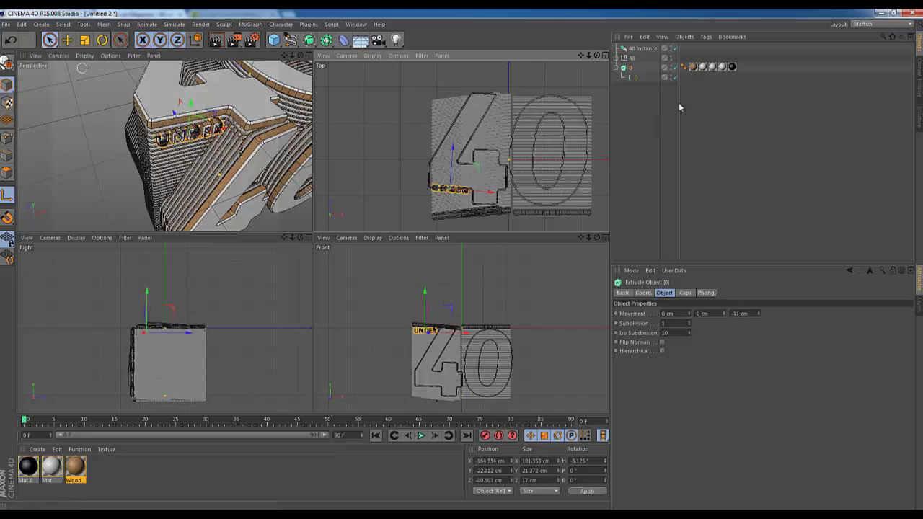
- Disable the upright 40 Instance and lower the UNDER lettering to about Y -25.2 cm
{"action": "left_click", "coordinate": [675, 48]}
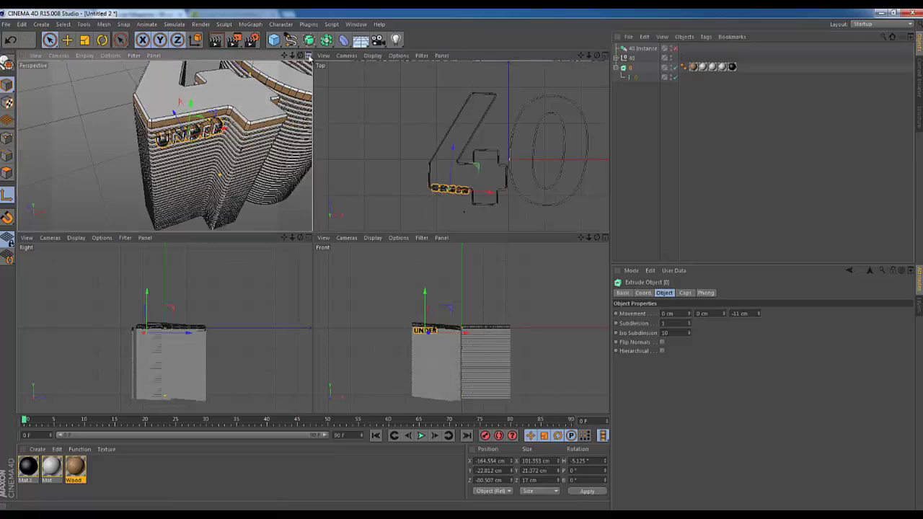
{"action": "left_click", "coordinate": [309, 55]}
{"action": "scroll", "coordinate": [462, 256], "scroll_direction": "down", "scroll_amount": 3}
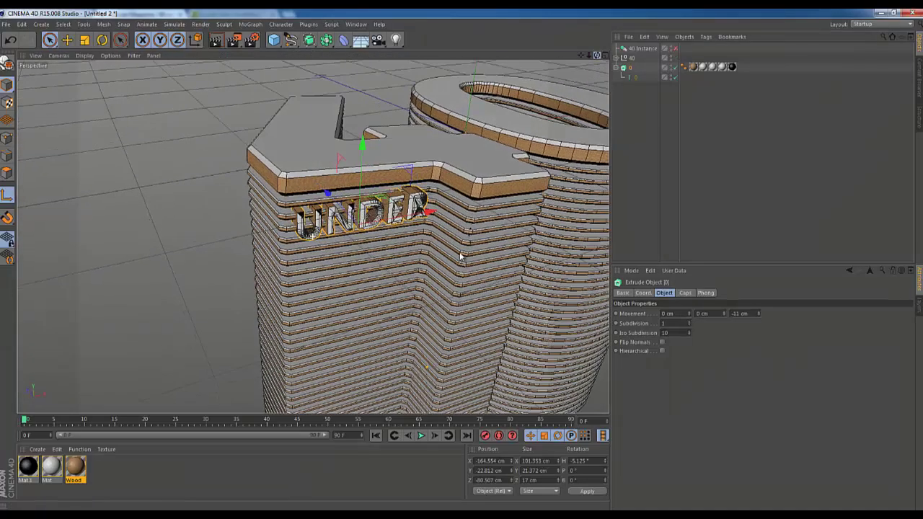
{"action": "mouse_move", "coordinate": [459, 257]}
{"action": "left_mouse_down"}
{"action": "mouse_move", "coordinate": [592, 79]}
{"action": "mouse_move", "coordinate": [464, 262]}
{"action": "left_mouse_up"}
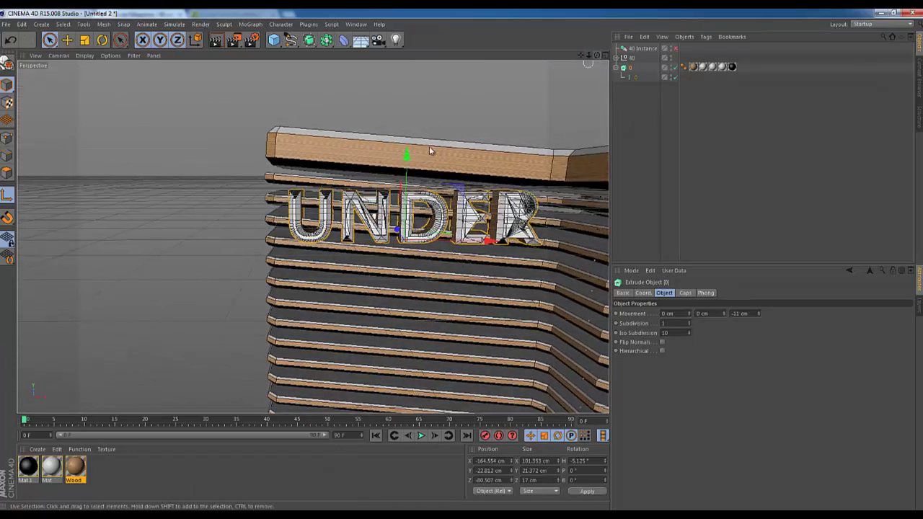
{"action": "mouse_move", "coordinate": [407, 156]}
{"action": "left_mouse_down"}
{"action": "mouse_move", "coordinate": [406, 183]}
{"action": "mouse_move", "coordinate": [407, 129]}
{"action": "mouse_move", "coordinate": [407, 160]}
{"action": "left_mouse_up"}
- Rotate the UNDER lettering's bank to about 3.8° to follow the tilted fins and raise it to about Y -23.6 cm
{"action": "key", "text": "r"}
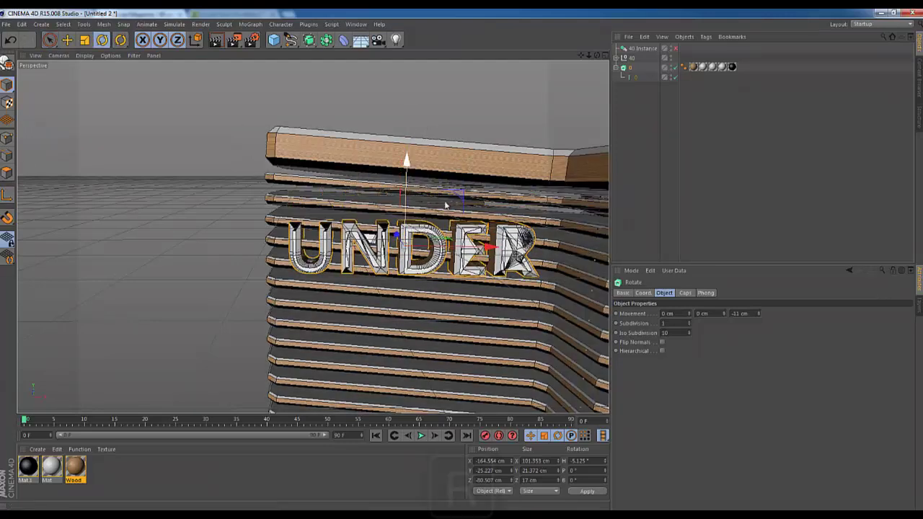
{"action": "key", "text": "r"}
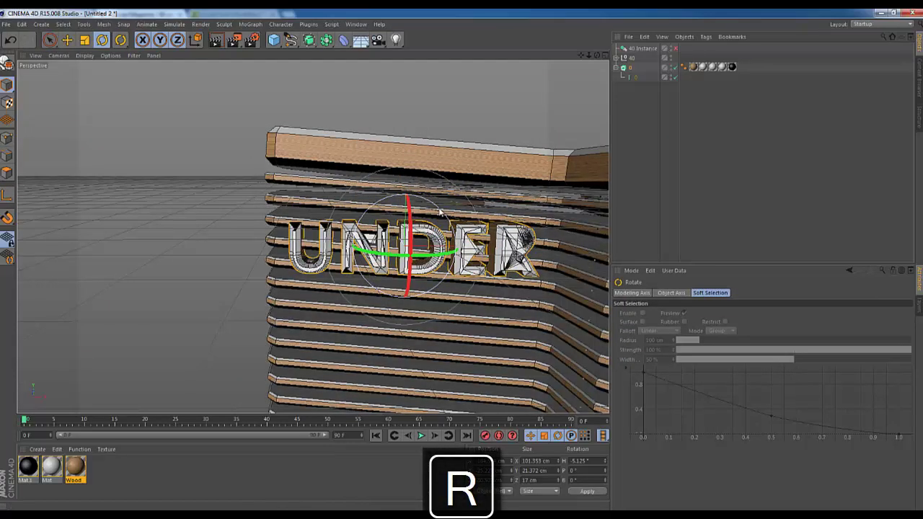
{"action": "left_click_drag", "start_coordinate": [440, 211], "coordinate": [444, 216]}
{"action": "left_click_drag", "start_coordinate": [597, 55], "coordinate": [593, 67]}
{"action": "key", "text": "space"}
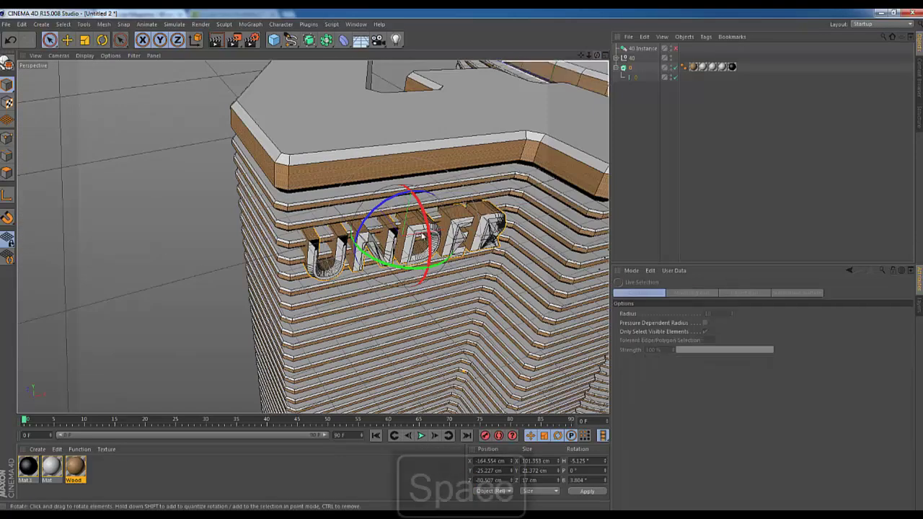
{"action": "left_click_drag", "start_coordinate": [417, 172], "coordinate": [416, 167]}
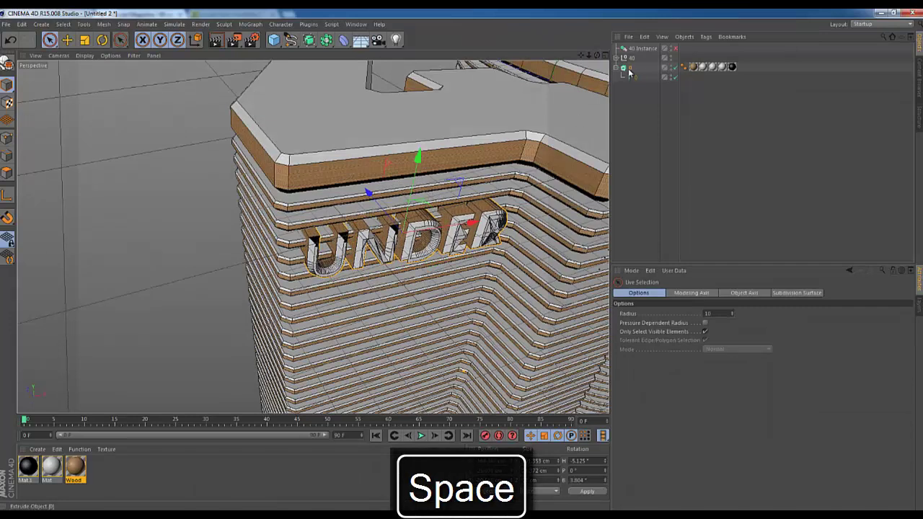
- Set the UNDER extrude's start cap to None and its end fillet cap radius to 1 cm
{"action": "left_click", "coordinate": [630, 68]}
{"action": "left_click", "coordinate": [686, 293]}
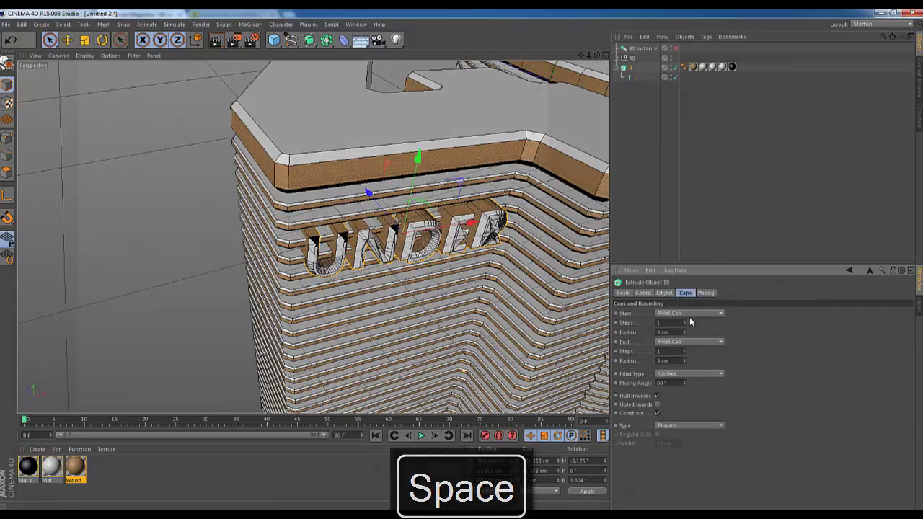
{"action": "left_click", "coordinate": [665, 332]}
{"action": "key", "text": "Down"}
{"action": "key", "text": "Down"}
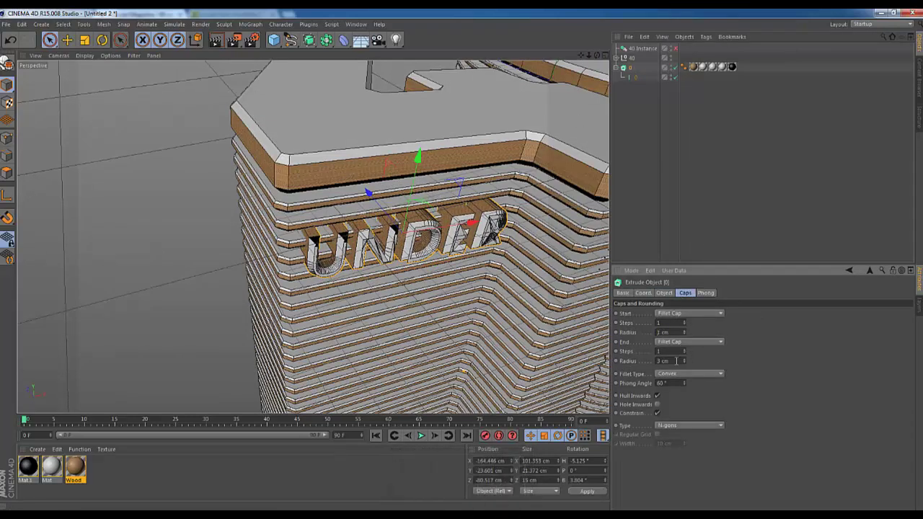
{"action": "left_click", "coordinate": [689, 313]}
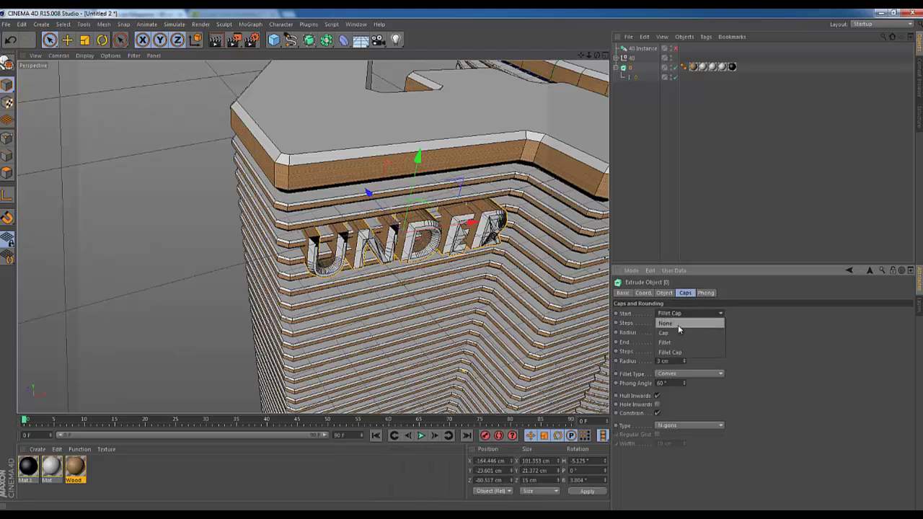
{"action": "left_click", "coordinate": [678, 318]}
{"action": "left_click", "coordinate": [679, 361]}
{"action": "key", "text": "Down"}
{"action": "key", "text": "Down"}
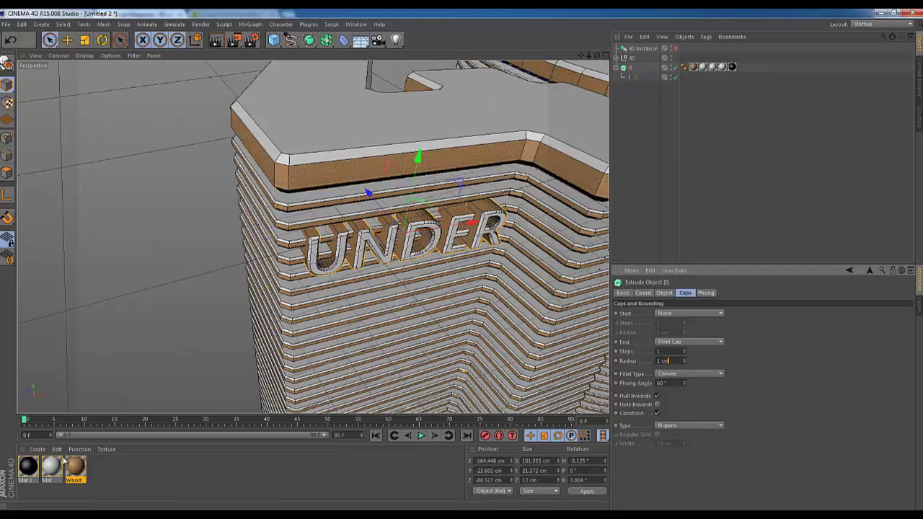
- Assign the black Mat.1 material to the UNDER extrude's texture tag restricted to selection R2
{"action": "left_click", "coordinate": [718, 68]}
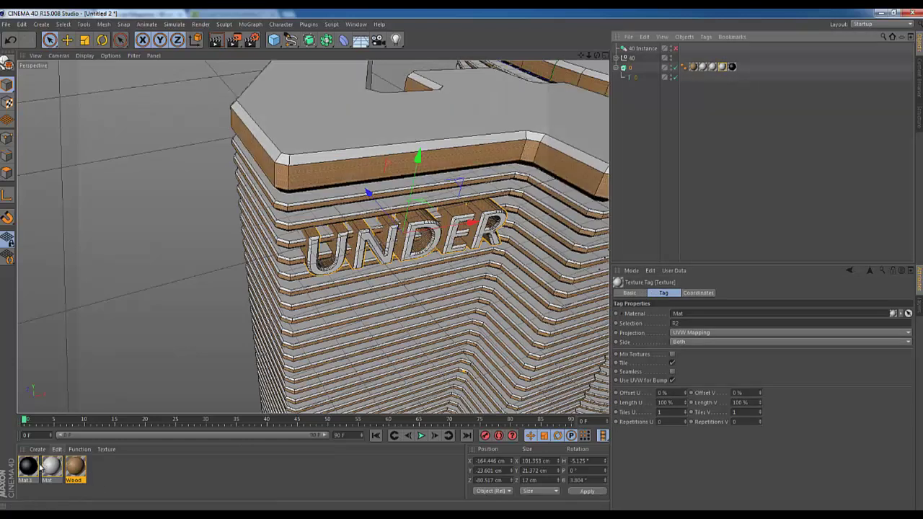
{"action": "left_click_drag", "start_coordinate": [75, 468], "coordinate": [728, 67]}
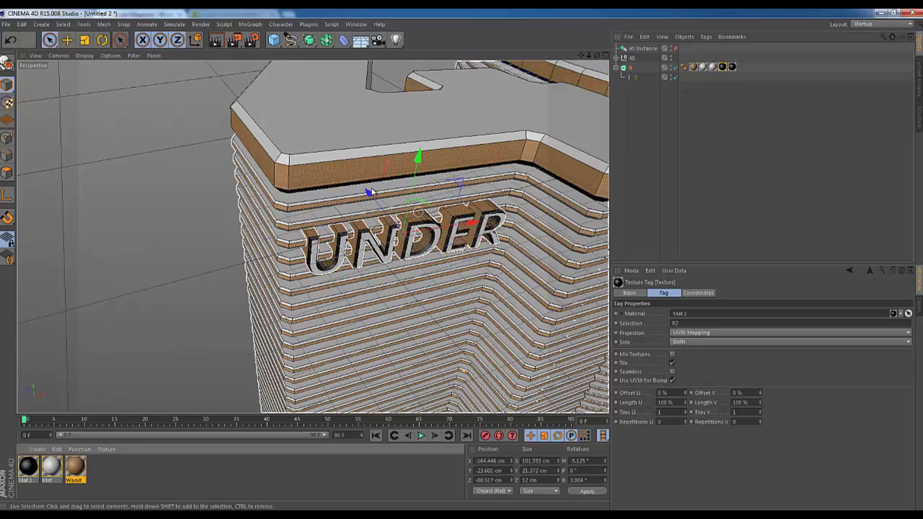
{"action": "left_click", "coordinate": [672, 363]}
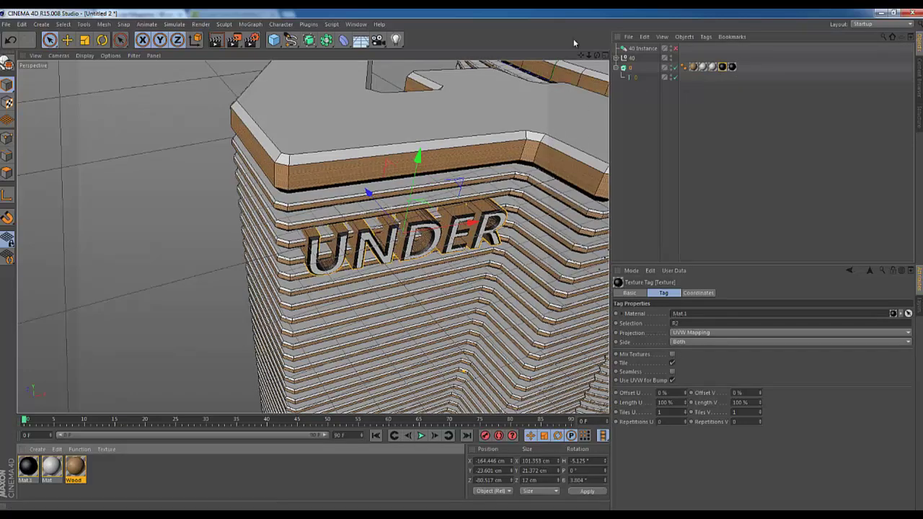
- Set the UNDER text's horizontal spacing to -2 cm and enlarge its height until the lettering is about 24 cm tall
{"action": "left_click_drag", "start_coordinate": [597, 56], "coordinate": [706, 258]}
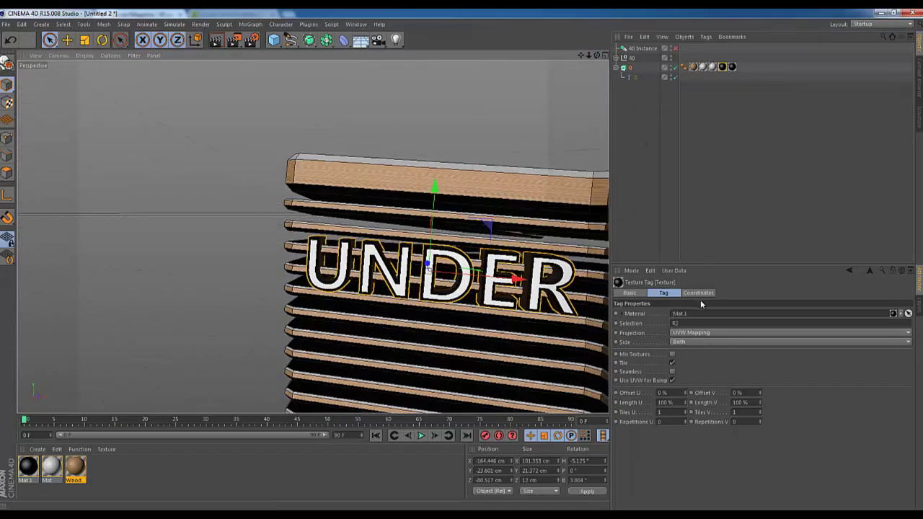
{"action": "left_click", "coordinate": [630, 77]}
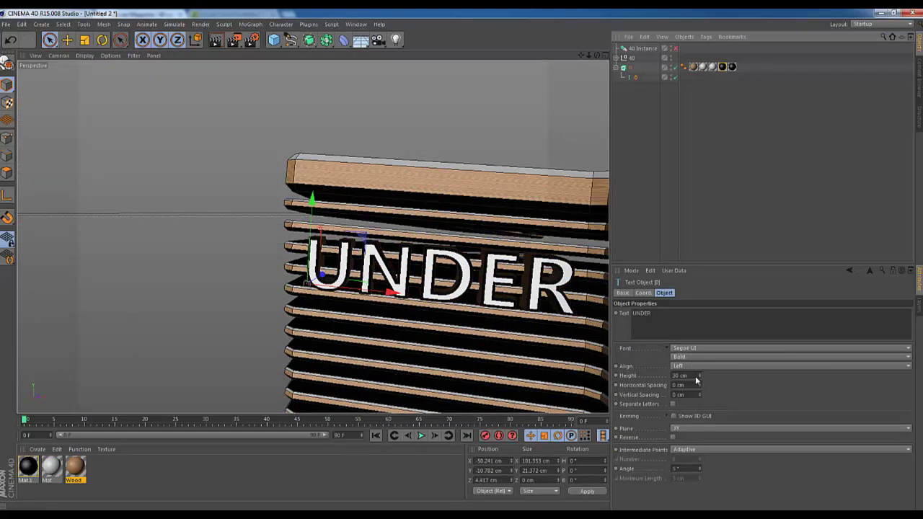
{"action": "scroll", "coordinate": [695, 388], "scroll_direction": "down", "scroll_amount": 3}
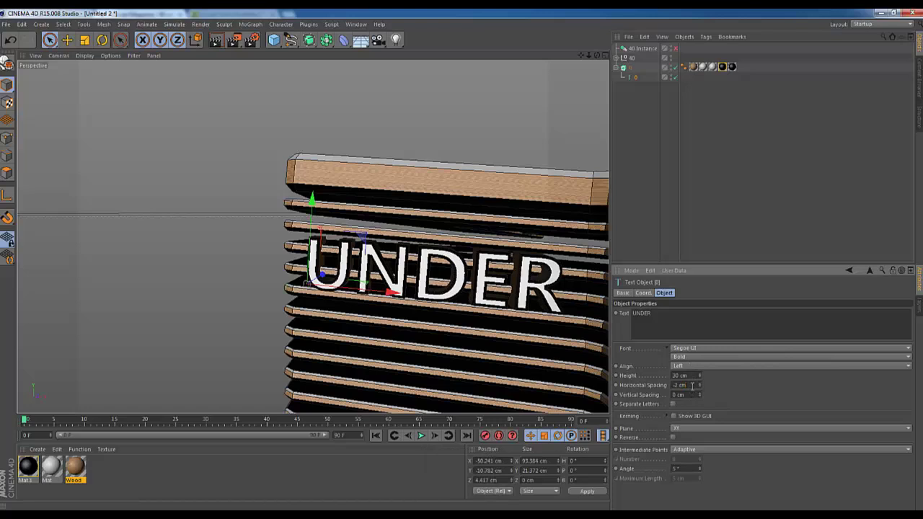
{"action": "key", "text": "Return"}
{"action": "left_click_drag", "start_coordinate": [699, 380], "coordinate": [701, 379]}
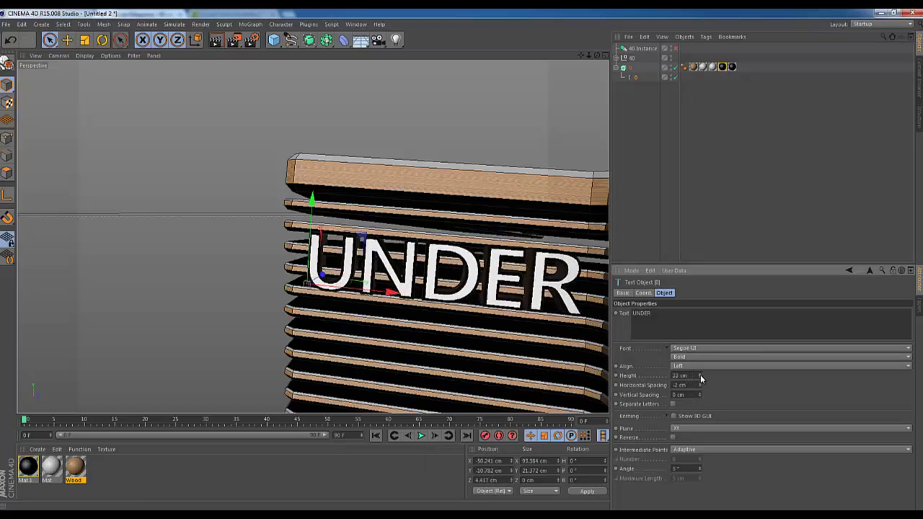
- Lower the UNDER lettering to about Y -26.8 cm and rotate its heading to about -2.6° to align with the 4's face
{"action": "left_click", "coordinate": [628, 68]}
{"action": "left_click_drag", "start_coordinate": [435, 189], "coordinate": [435, 197]}
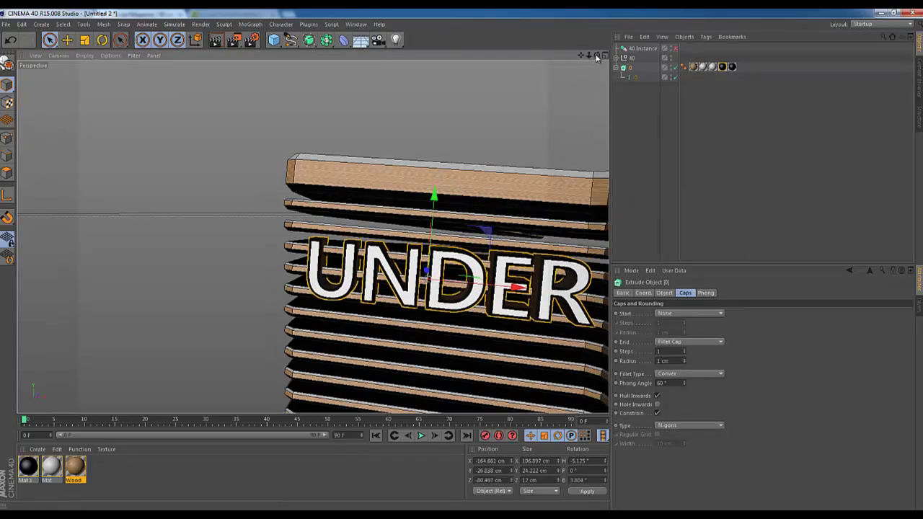
{"action": "left_click_drag", "start_coordinate": [598, 56], "coordinate": [461, 267]}
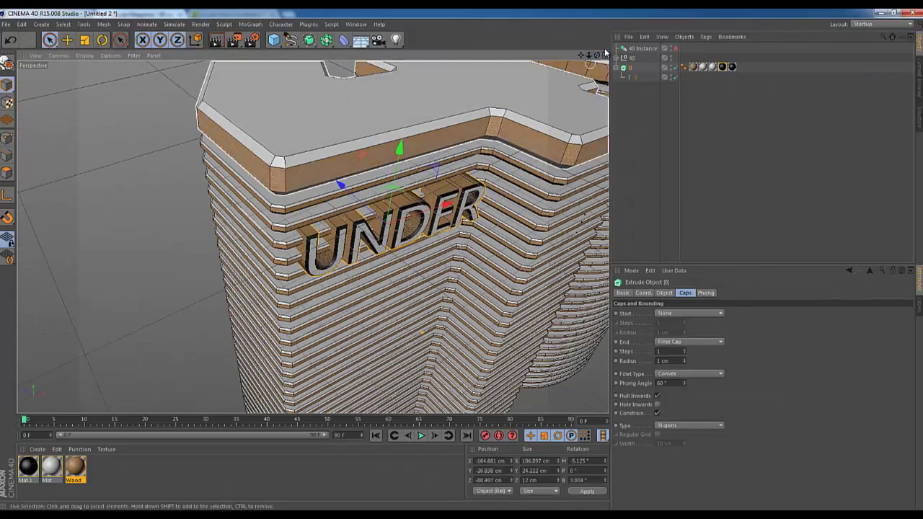
{"action": "left_click_drag", "start_coordinate": [597, 55], "coordinate": [461, 257]}
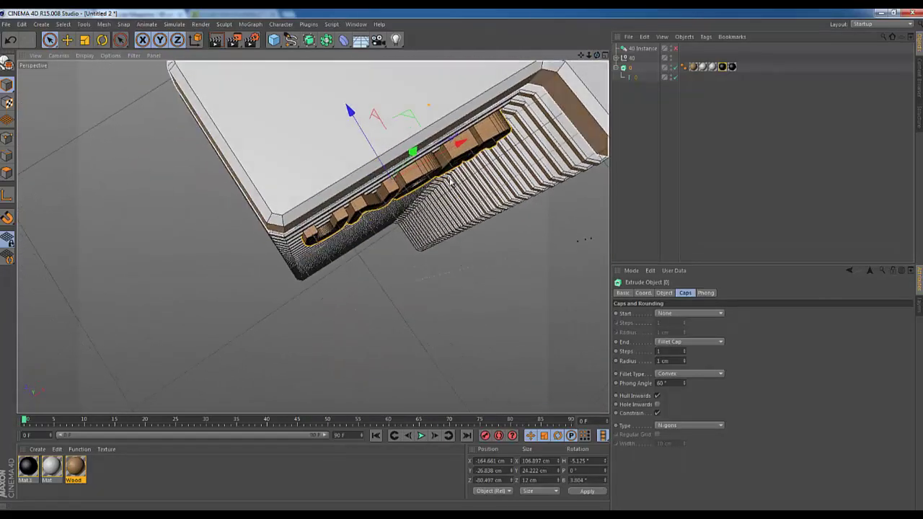
{"action": "key", "text": "r"}
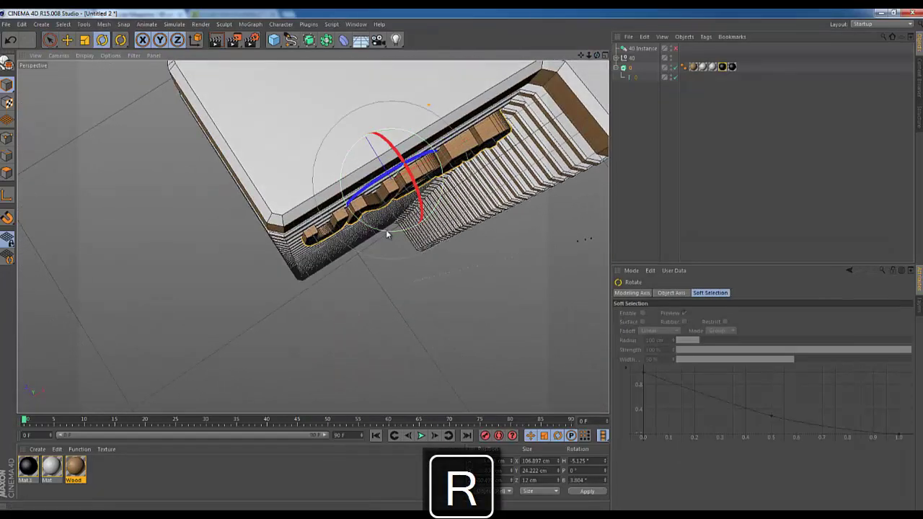
{"action": "left_click_drag", "start_coordinate": [386, 229], "coordinate": [388, 232]}
{"action": "left_click_drag", "start_coordinate": [597, 56], "coordinate": [448, 227]}
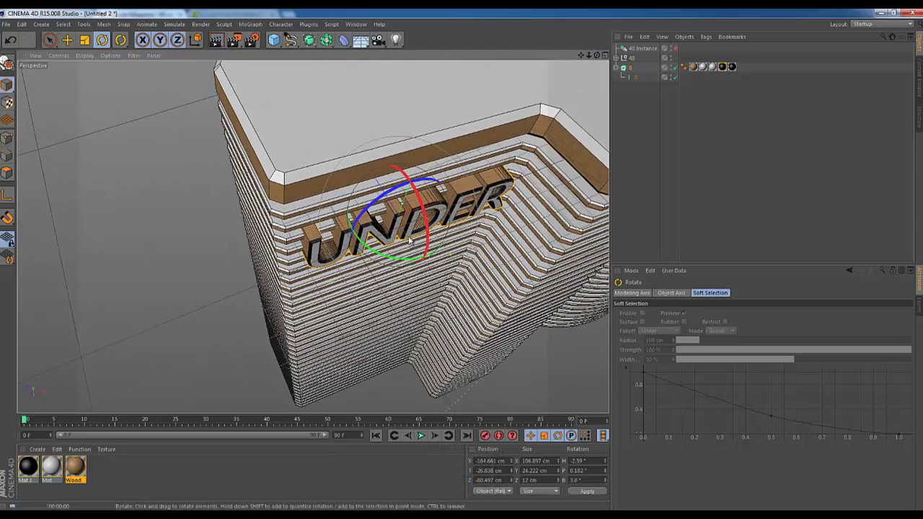
- Preview the render, switch the UNDER extrude's Wood texture to Flat projection and rotate its projection plane level across the lettering
{"action": "left_click", "coordinate": [216, 39]}
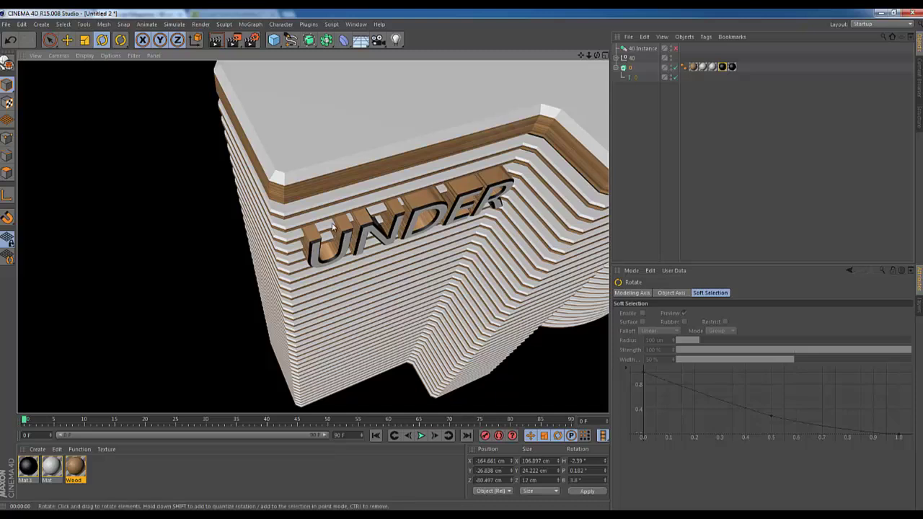
{"action": "left_click", "coordinate": [693, 67]}
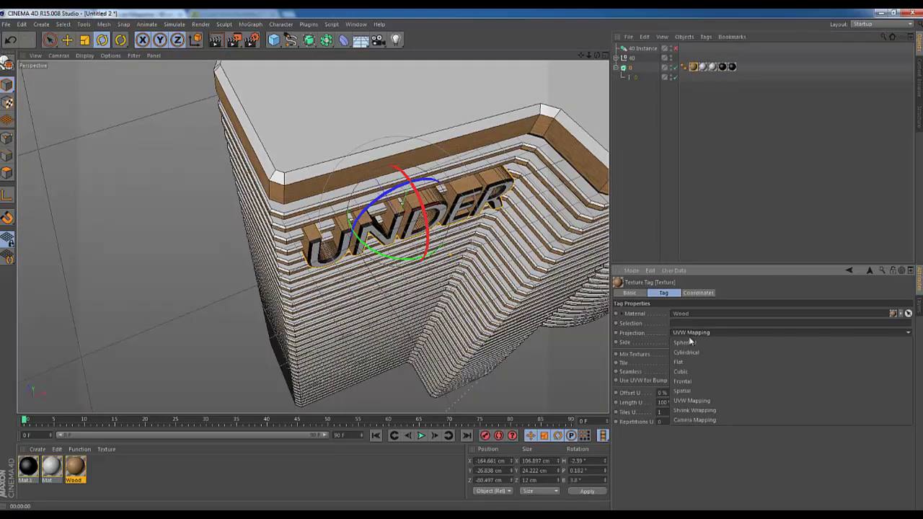
{"action": "left_click", "coordinate": [694, 334]}
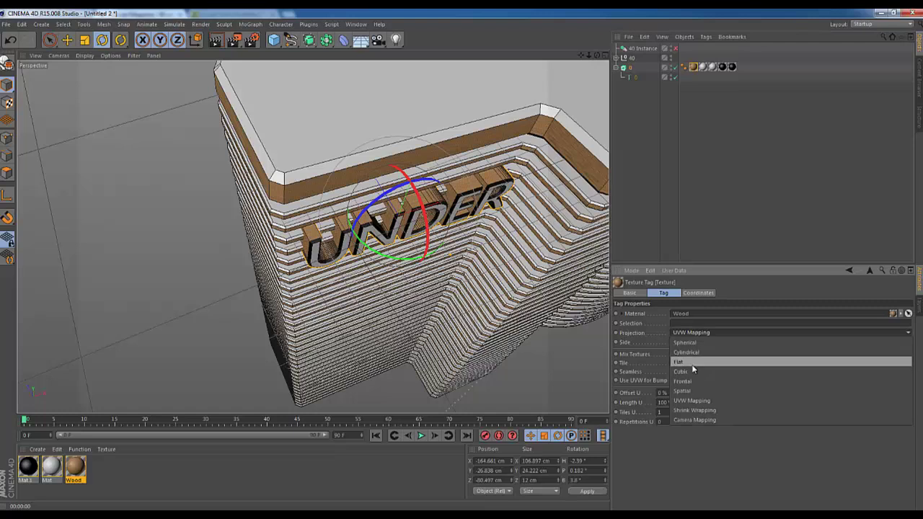
{"action": "left_click", "coordinate": [692, 362]}
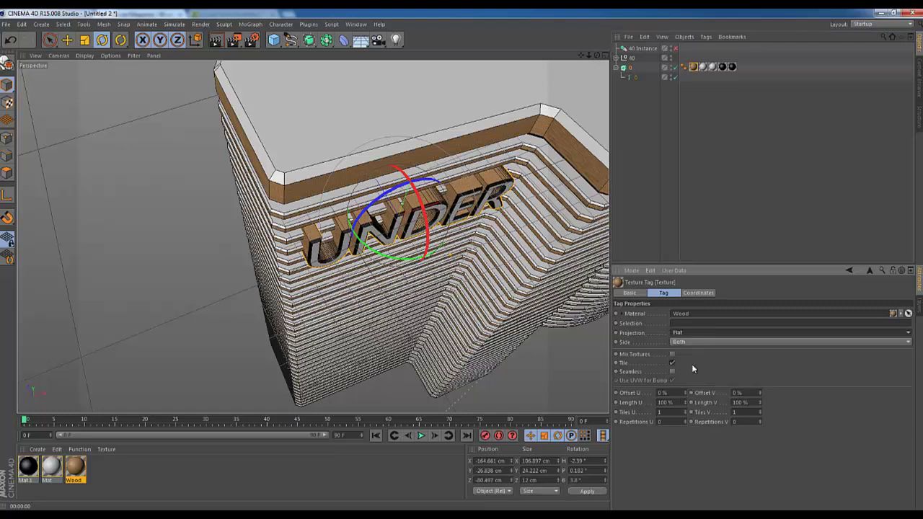
{"action": "left_click", "coordinate": [8, 103]}
{"action": "left_click_drag", "start_coordinate": [297, 257], "coordinate": [262, 145]}
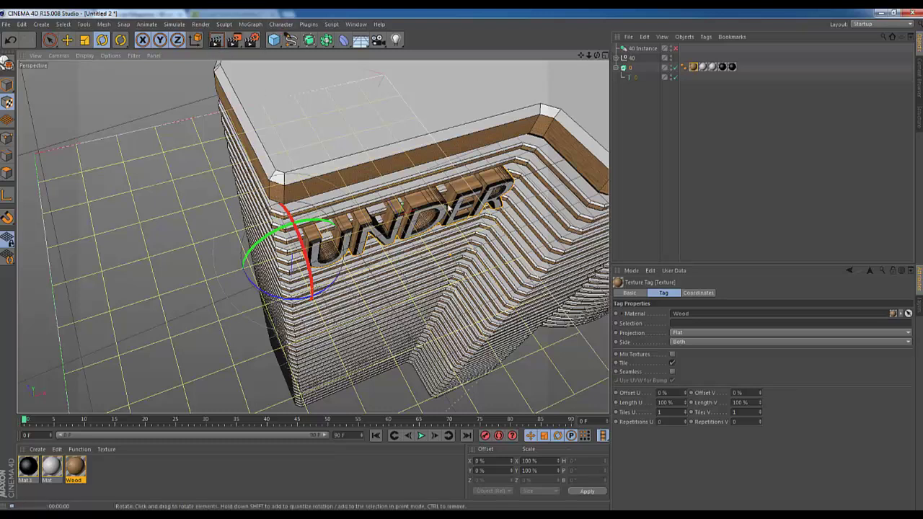
- Set the Wood texture tag's Length V to 64 % on the UNDER extrude and check the grain in view renders
{"action": "key", "text": "ctrl+r"}
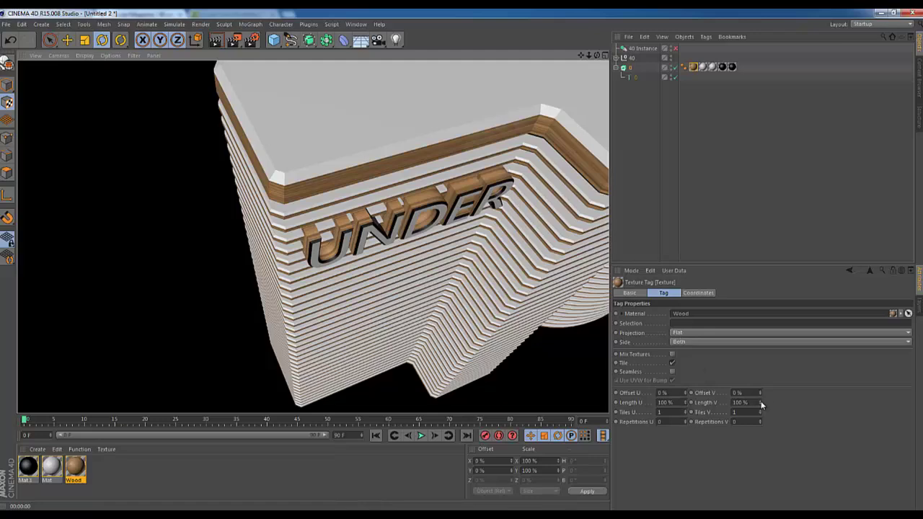
{"action": "left_click_drag", "start_coordinate": [761, 406], "coordinate": [760, 398]}
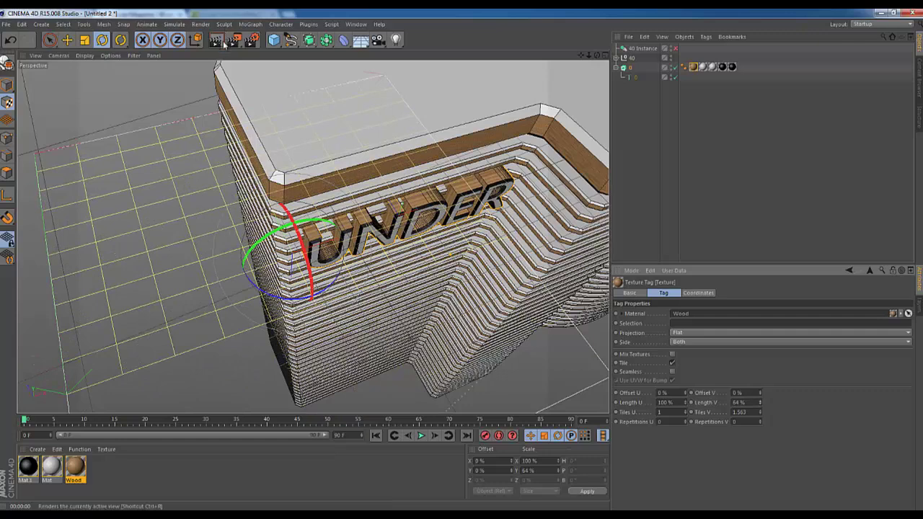
{"action": "left_click", "coordinate": [224, 45]}
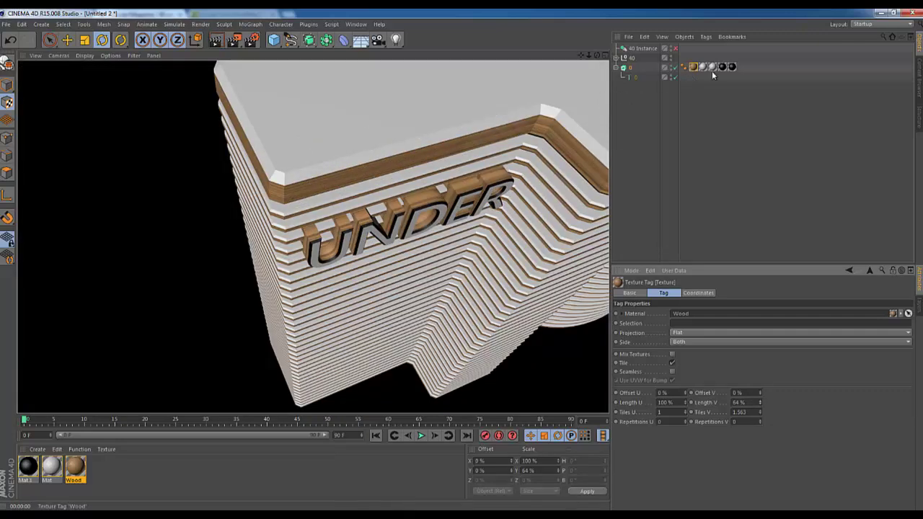
- Set the end fillet cap radius of the UNDER extrude to 0.8 cm
{"action": "left_click", "coordinate": [630, 68]}
{"action": "left_click", "coordinate": [489, 175]}
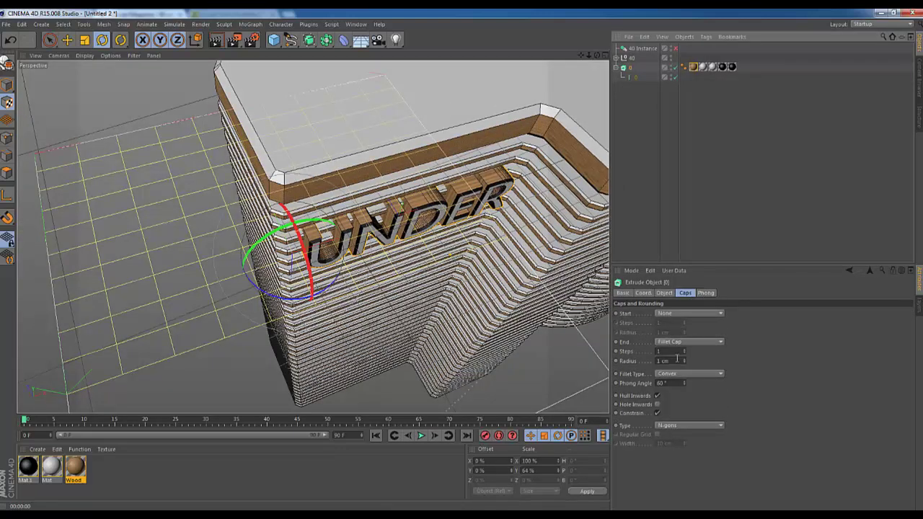
{"action": "left_click_drag", "start_coordinate": [674, 363], "coordinate": [604, 364]}
{"action": "type", "text": ".8"}
{"action": "key", "text": "Return"}
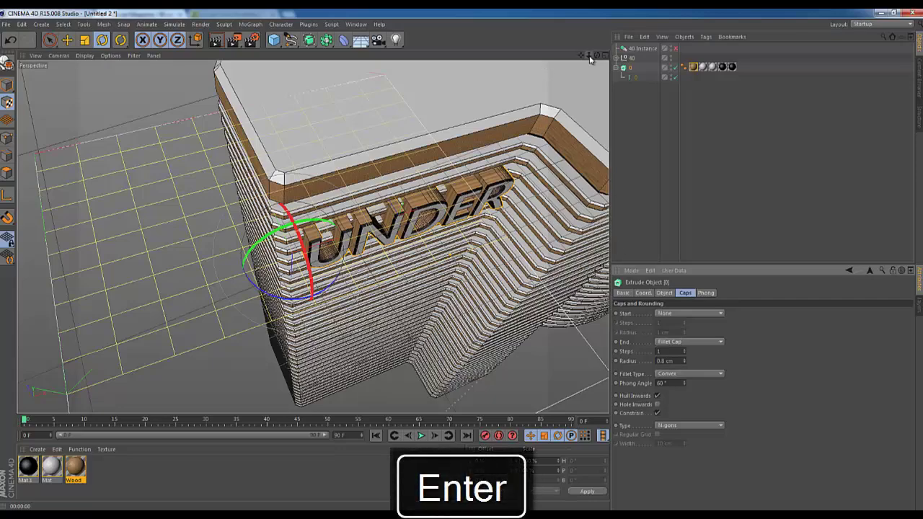
- Re-enable the 40 Instance and add a camera that frames the whole model from an angled front view
{"action": "left_click_drag", "start_coordinate": [590, 56], "coordinate": [462, 264]}
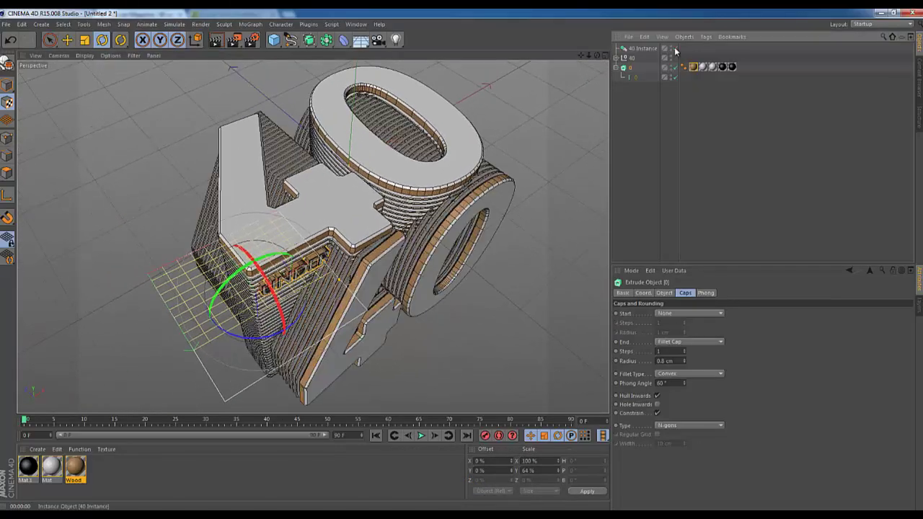
{"action": "left_click_drag", "start_coordinate": [597, 55], "coordinate": [463, 262]}
{"action": "left_click_drag", "start_coordinate": [597, 56], "coordinate": [459, 263]}
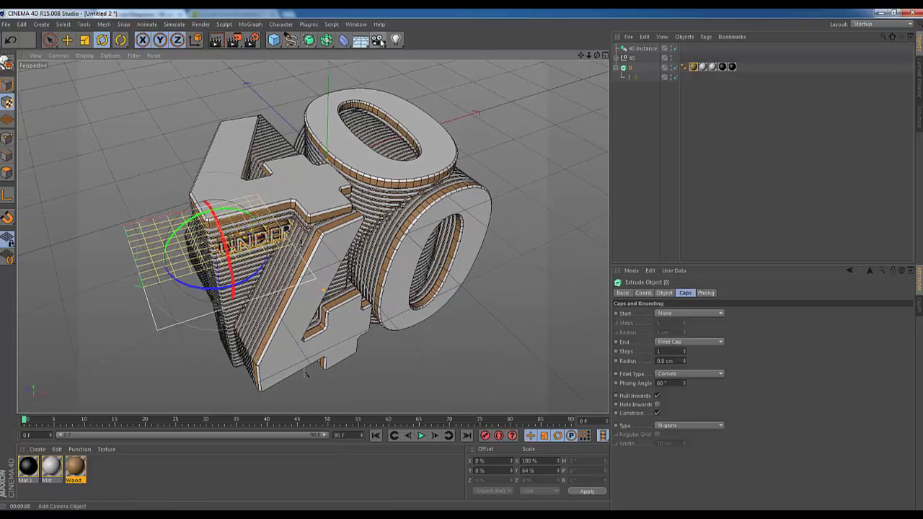
{"action": "left_click", "coordinate": [378, 39]}
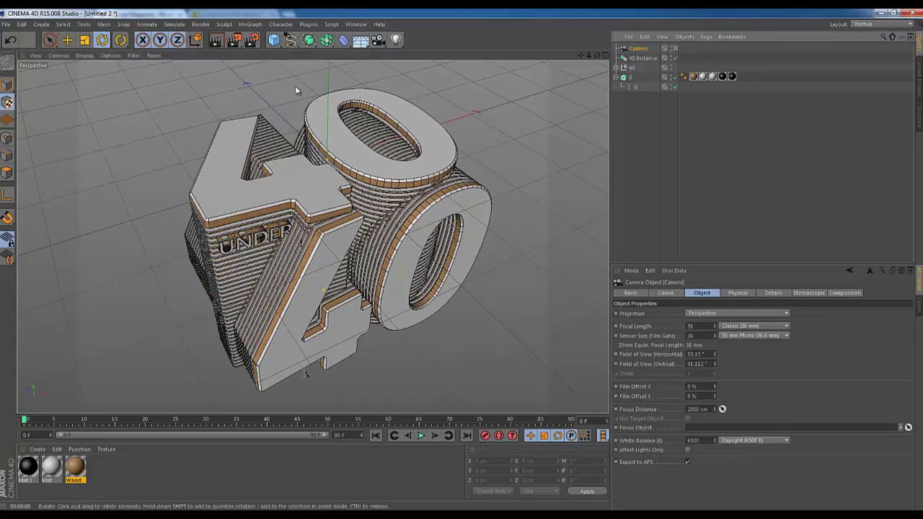
- Load the Infidio_Pro_V1.3.c4d studio preset from the Content Browser into the scene and minimise the browser
{"action": "left_click", "coordinate": [357, 25]}
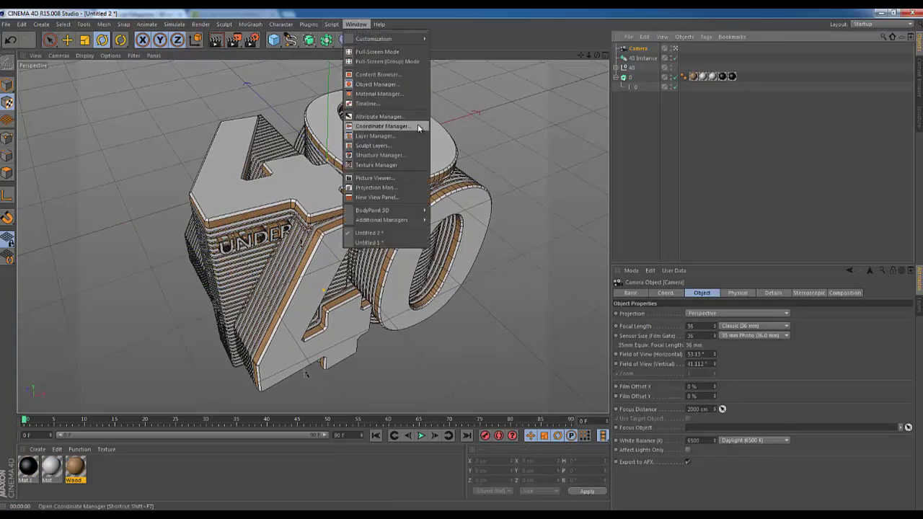
{"action": "left_click", "coordinate": [379, 74]}
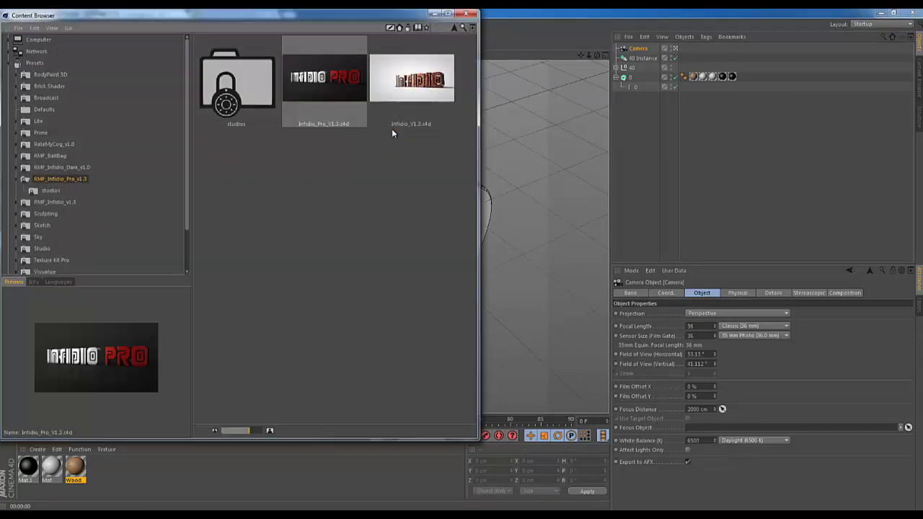
{"action": "double_click", "coordinate": [365, 94]}
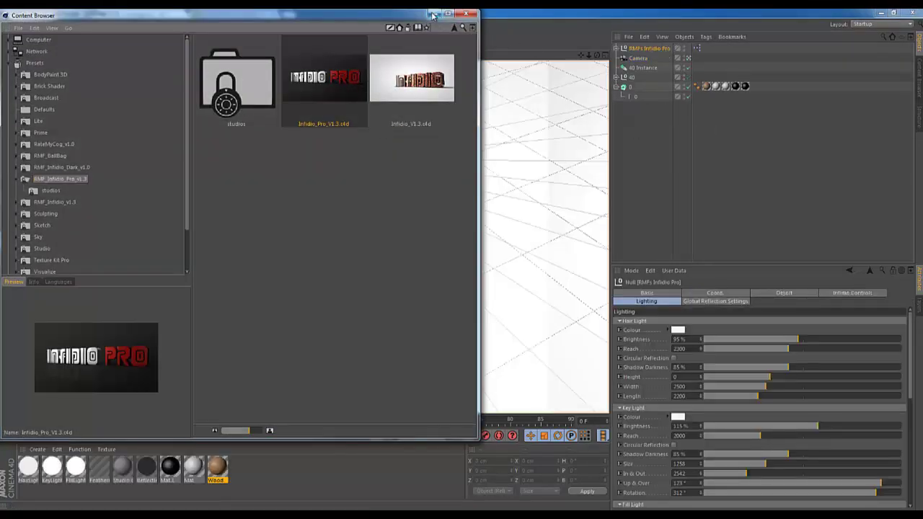
{"action": "left_click", "coordinate": [435, 13]}
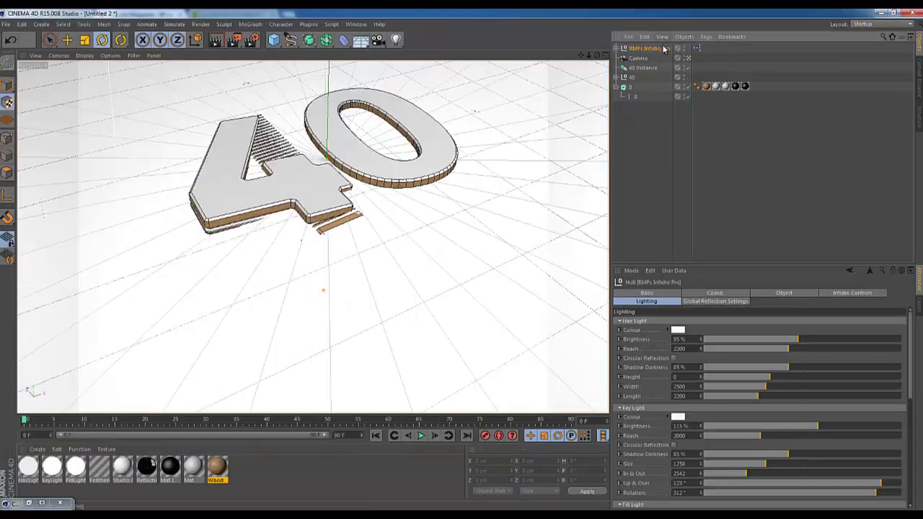
- Lower the RMFs Infidio Pro studio to about Y -309 cm so its floor lies beneath the model, and preview the render
{"action": "left_click", "coordinate": [7, 85]}
{"action": "left_click", "coordinate": [49, 40]}
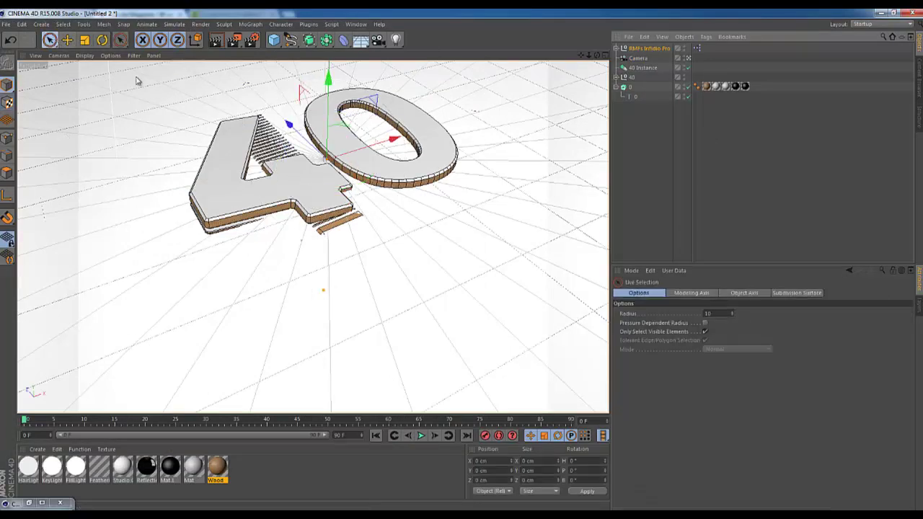
{"action": "left_click_drag", "start_coordinate": [329, 85], "coordinate": [358, 233]}
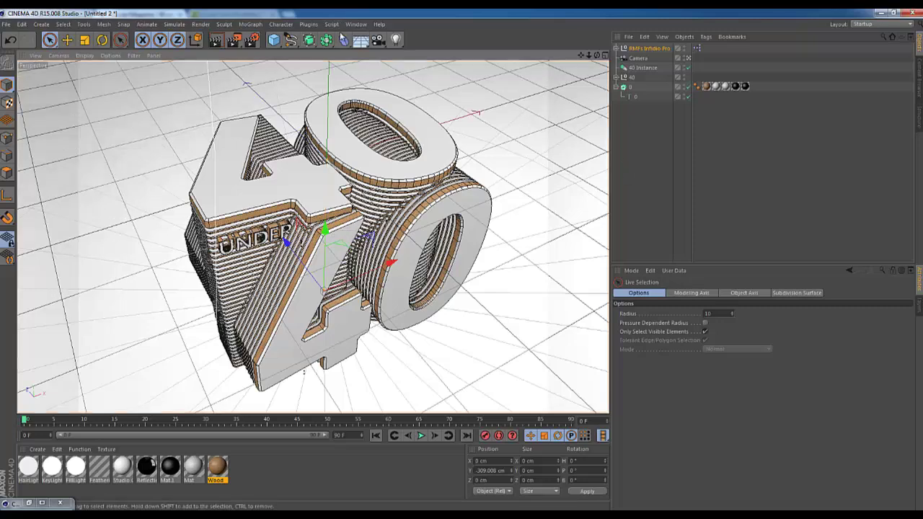
{"action": "left_click_drag", "start_coordinate": [462, 260], "coordinate": [462, 261]}
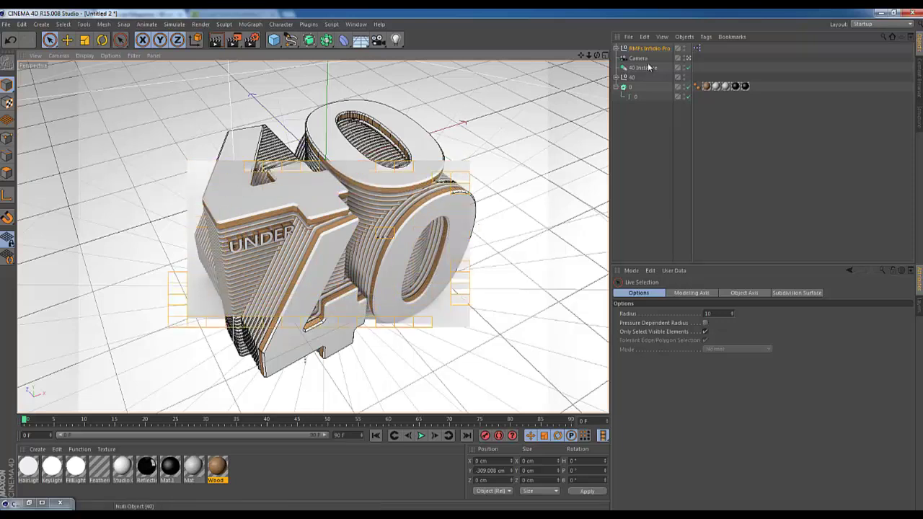
- Rename the extrude object holding the UNDER lettering as Under
{"action": "left_click", "coordinate": [633, 88]}
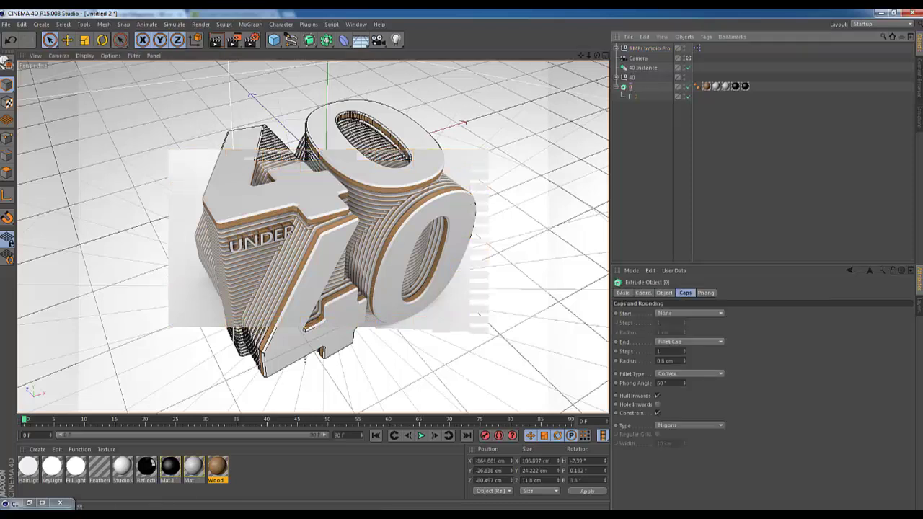
{"action": "type", "text": "Under"}
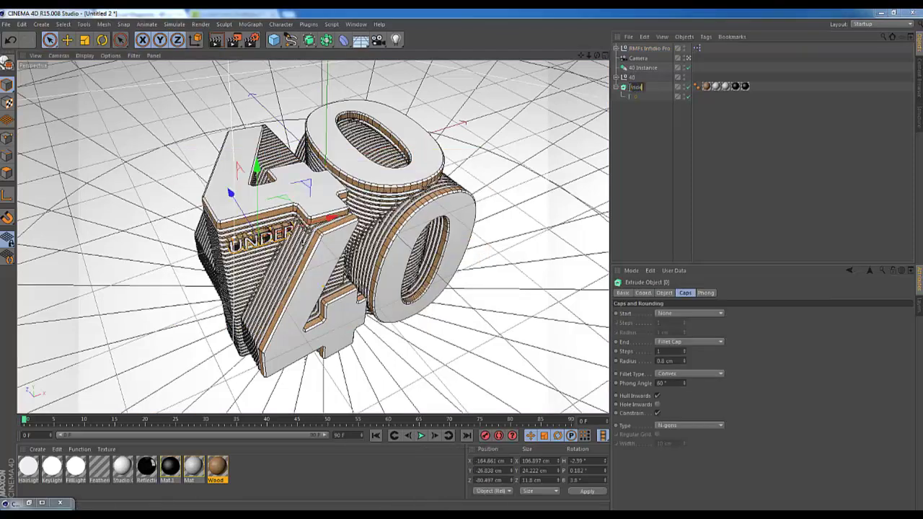
{"action": "key", "text": "Return"}
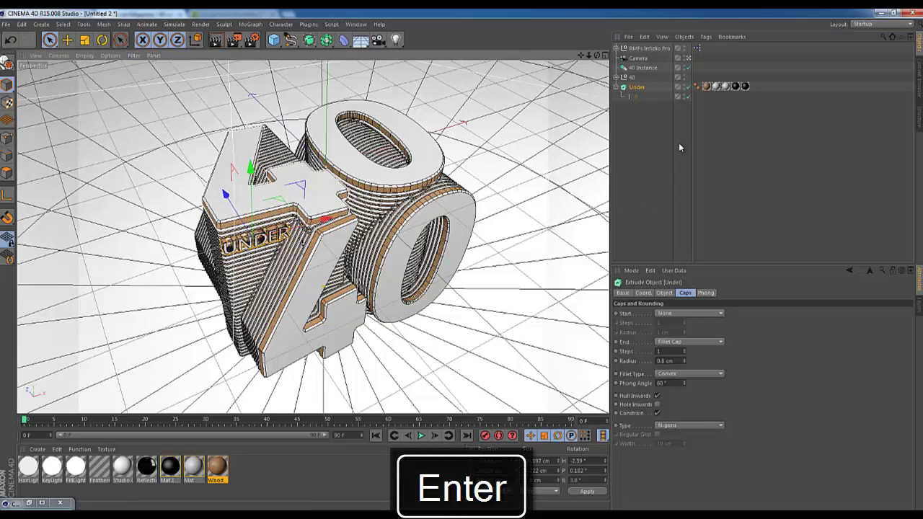
- Reduce the UNDER text's height until the lettering is about 22.8 cm tall, and reposition the extrude to about X -171.9 cm, Y -26.5 cm
{"action": "left_click", "coordinate": [634, 96]}
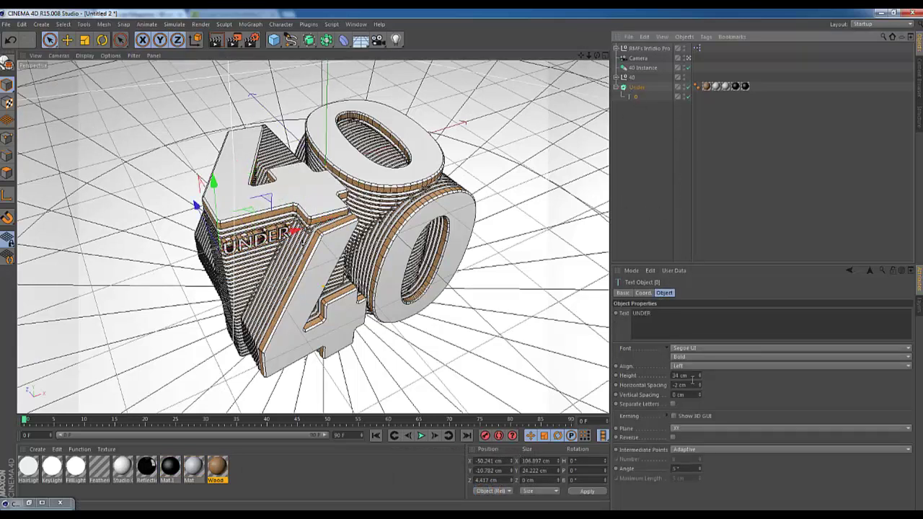
{"action": "key", "text": "Down"}
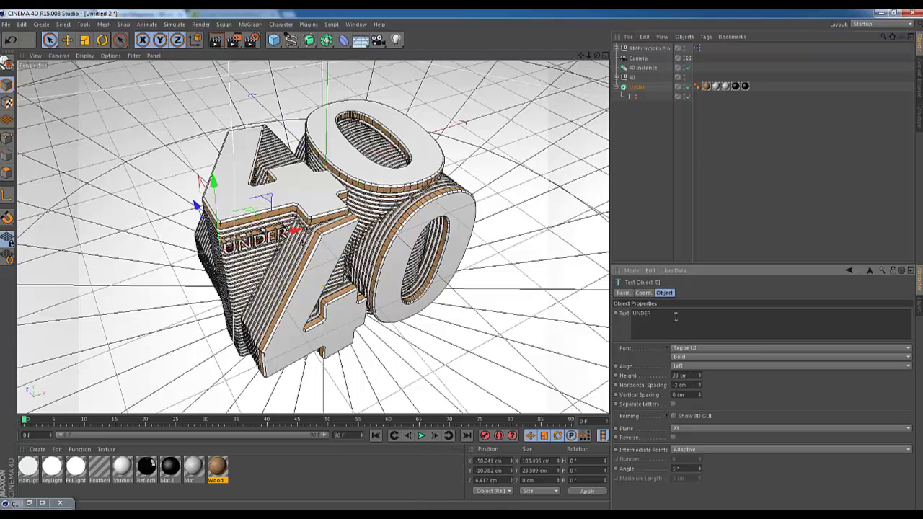
{"action": "left_click", "coordinate": [634, 87]}
{"action": "left_click_drag", "start_coordinate": [320, 221], "coordinate": [323, 221]}
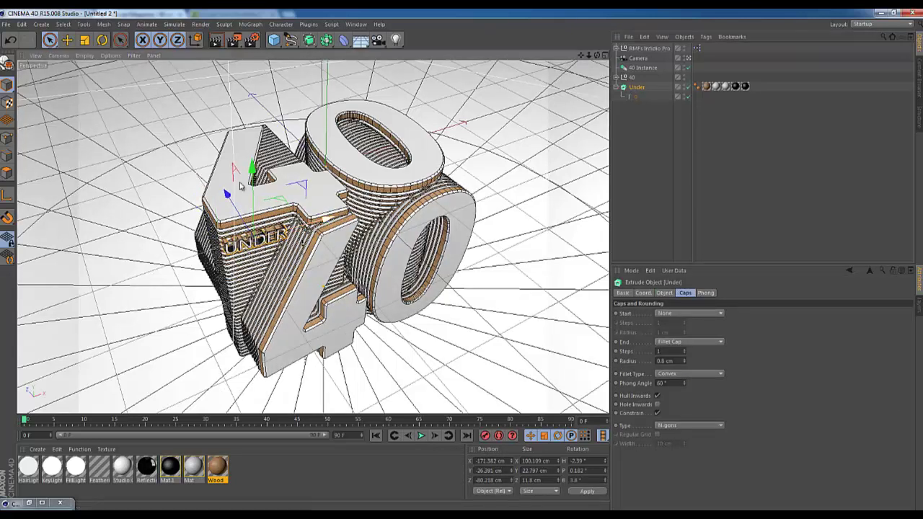
{"action": "left_click_drag", "start_coordinate": [252, 177], "coordinate": [254, 173]}
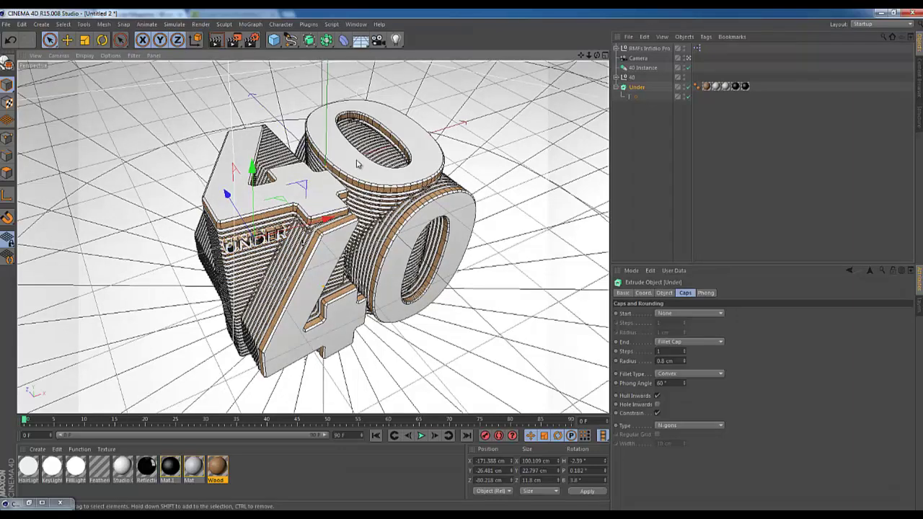
- Add the Ambient Occlusion effect to the render settings with its default values
{"action": "left_click_drag", "start_coordinate": [582, 56], "coordinate": [577, 55]}
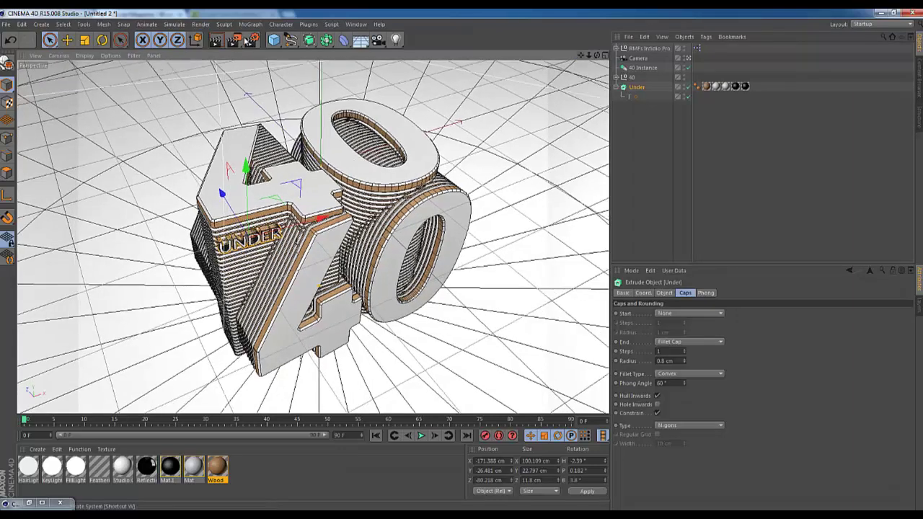
{"action": "key", "text": "ctrl+b"}
{"action": "left_click", "coordinate": [66, 185]}
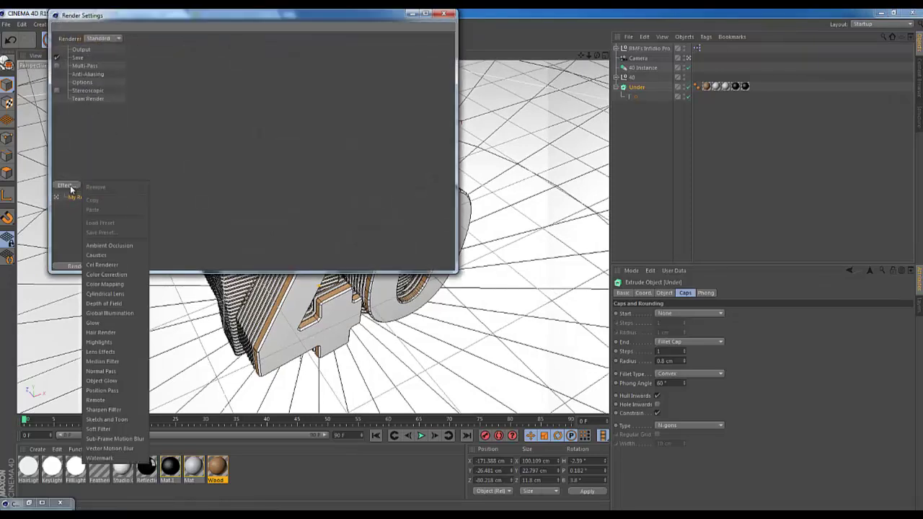
{"action": "left_click", "coordinate": [101, 254]}
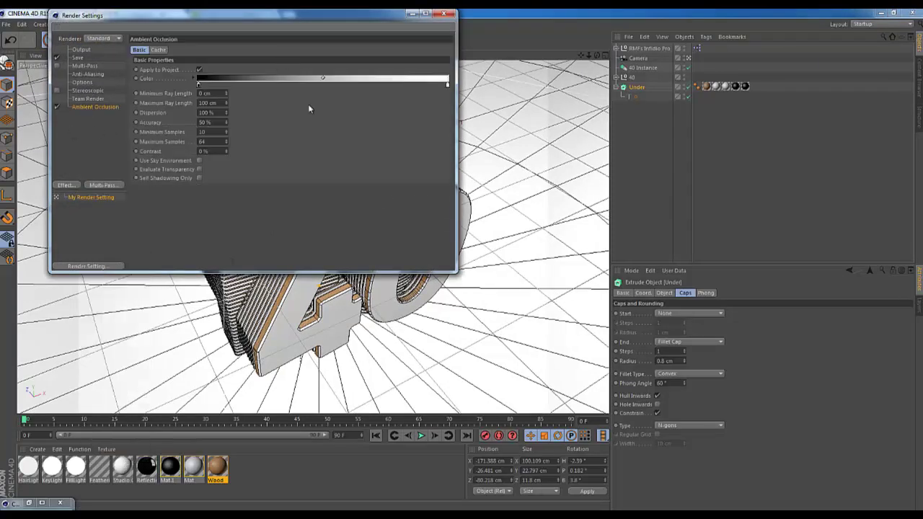
{"action": "left_click", "coordinate": [452, 14]}
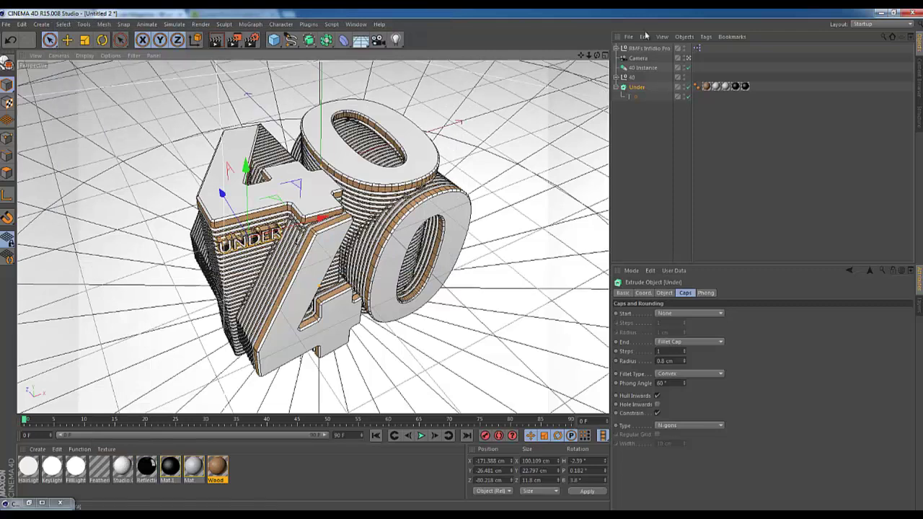
- Select the RMFs Infidio Pro studio and collapse its Hair Light, Key Light and Fill Light settings
{"action": "left_click", "coordinate": [652, 48]}
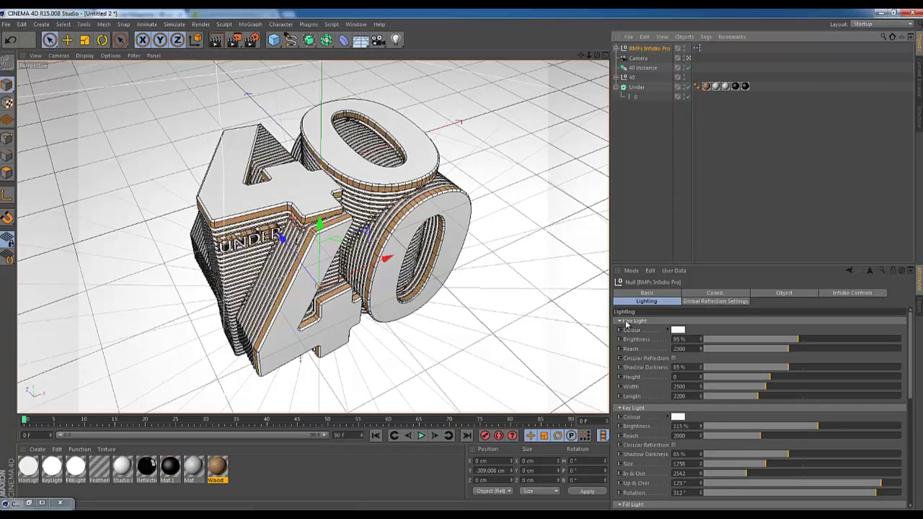
{"action": "left_click", "coordinate": [620, 330]}
{"action": "left_click", "coordinate": [619, 330]}
{"action": "left_click", "coordinate": [620, 338]}
{"action": "left_click", "coordinate": [619, 347]}
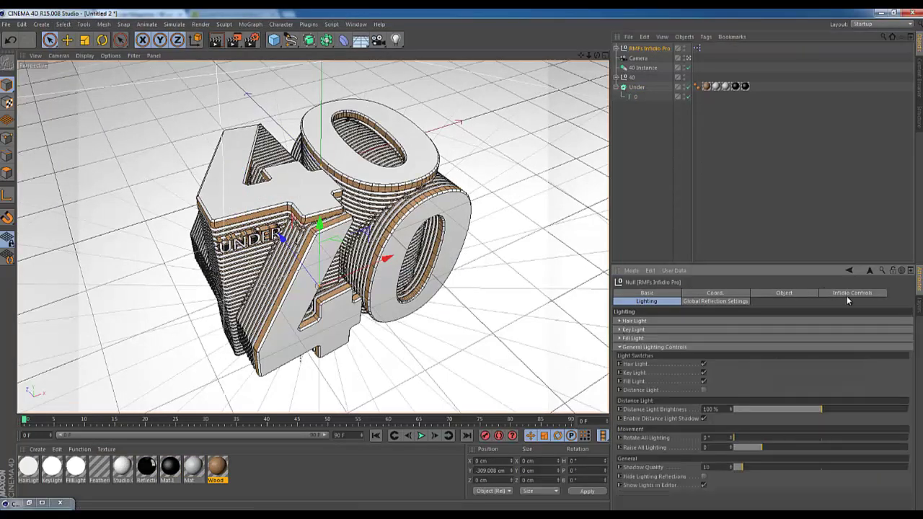
- Set the studio colour gradient's first knot to a dark blue sampled from the reference image, RGB 57, 64, 79
{"action": "left_click", "coordinate": [850, 295]}
{"action": "double_click", "coordinate": [699, 348]}
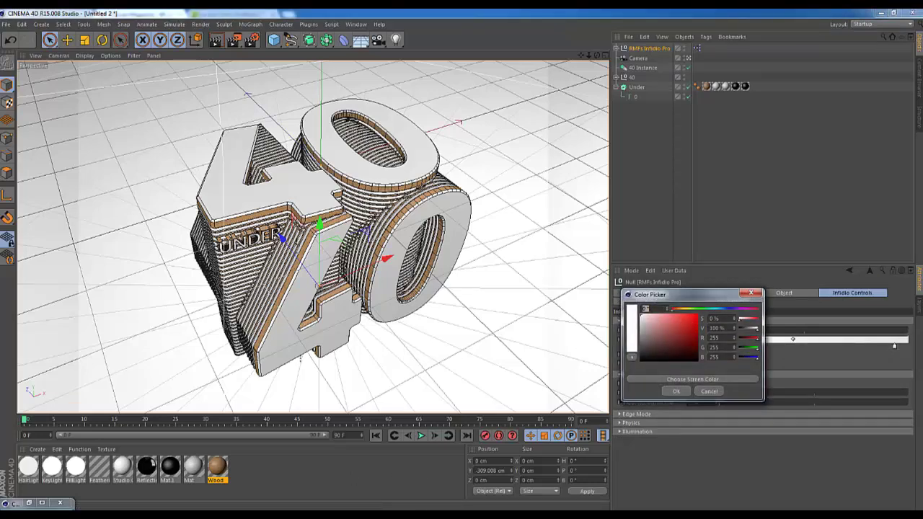
{"action": "left_click", "coordinate": [693, 379]}
{"action": "key", "text": "alt+Tab"}
{"action": "left_click_drag", "start_coordinate": [608, 56], "coordinate": [922, 64]}
{"action": "left_click", "coordinate": [698, 382]}
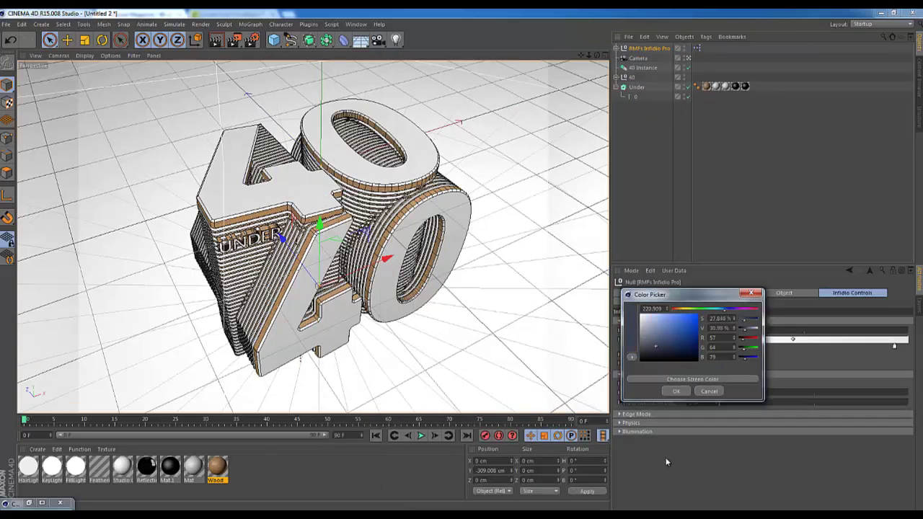
{"action": "left_click", "coordinate": [677, 392]}
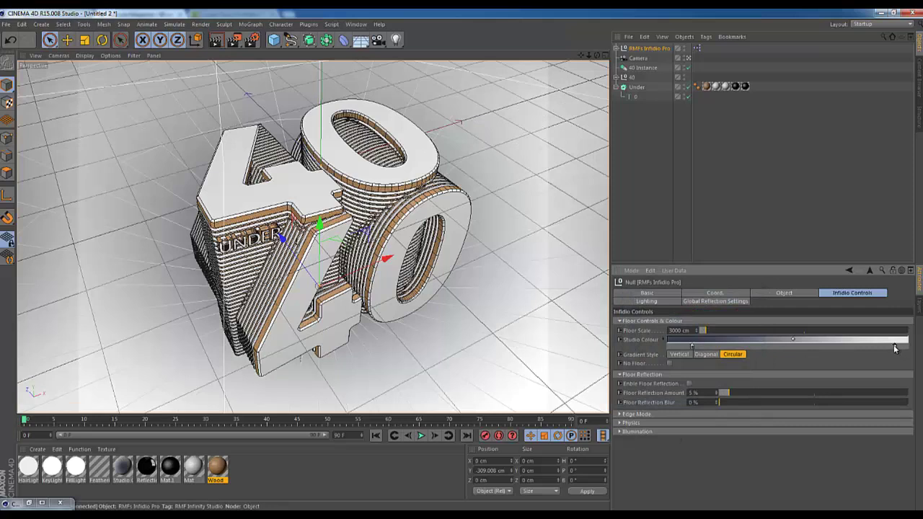
- Set the studio colour gradient's last knot to a sampled dark navy blue, fine-tuning its shade in the colour picker
{"action": "double_click", "coordinate": [895, 346]}
{"action": "left_click", "coordinate": [851, 379]}
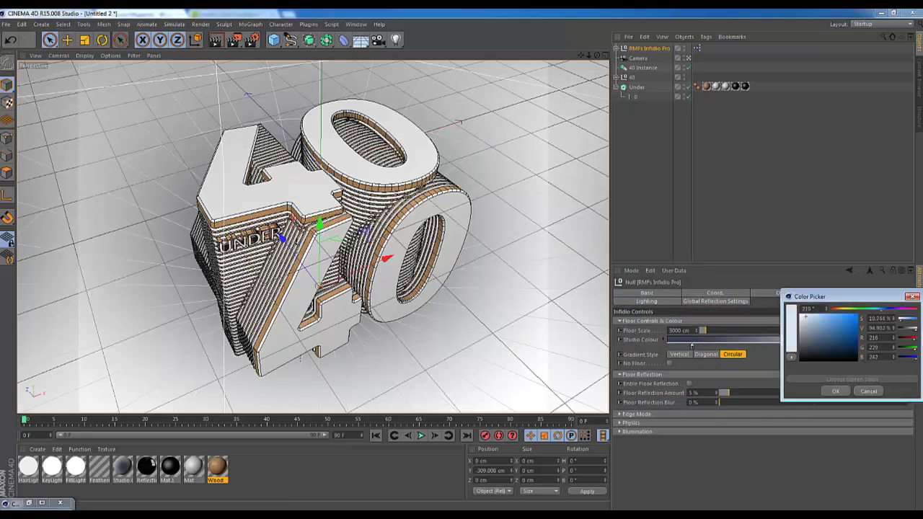
{"action": "left_click", "coordinate": [673, 339]}
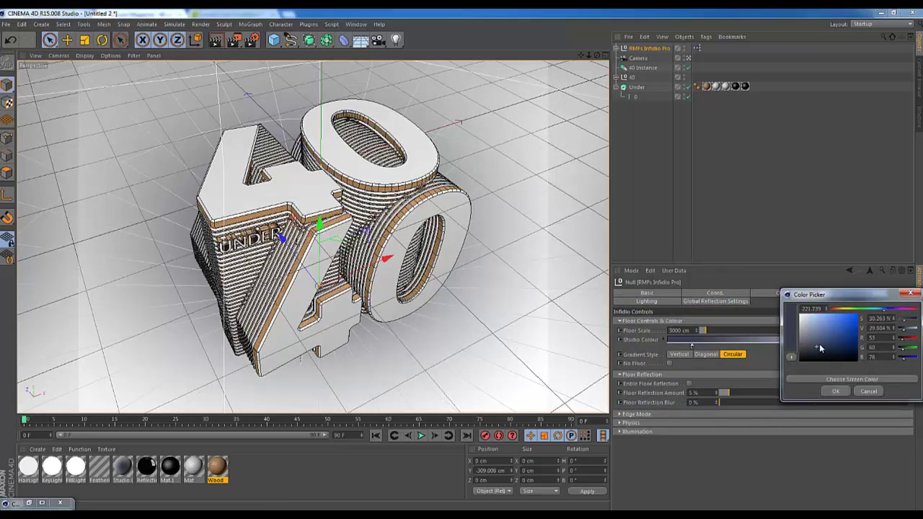
{"action": "left_click", "coordinate": [836, 391]}
{"action": "double_click", "coordinate": [895, 347]}
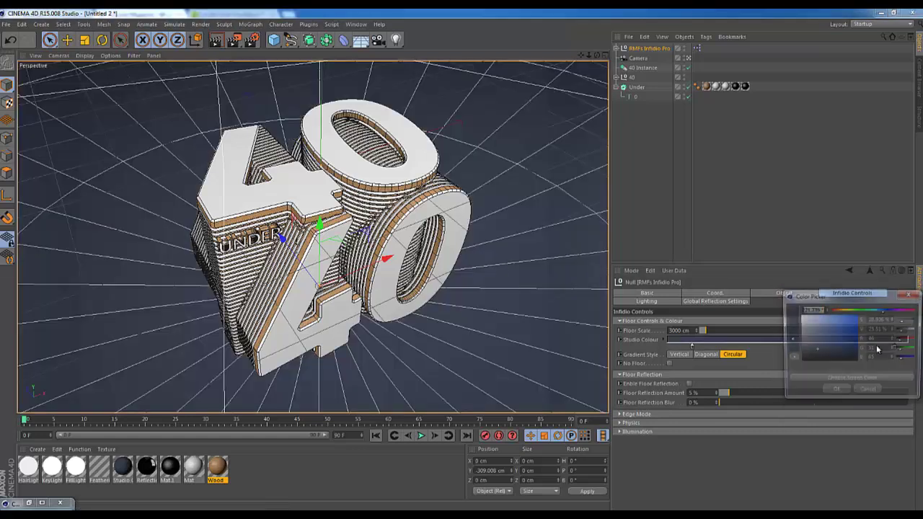
{"action": "left_click", "coordinate": [834, 392]}
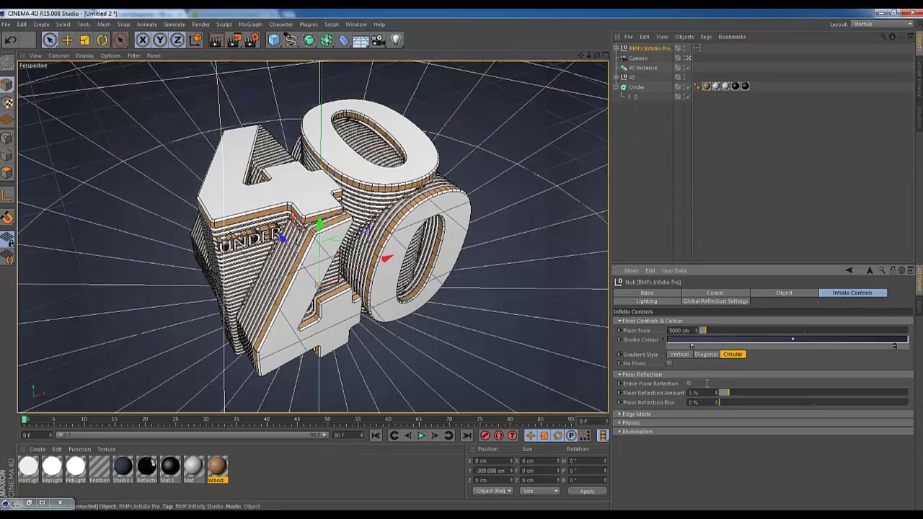
- Switch off the studio's Key Light and Fill Light and raise the Hair Light's Shadow Darkness to about 108 %
{"action": "left_click", "coordinate": [655, 301]}
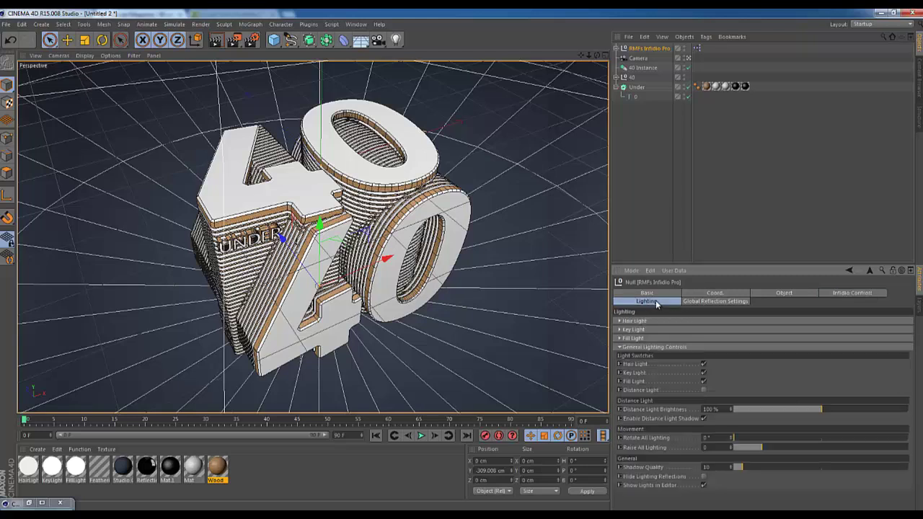
{"action": "left_click", "coordinate": [704, 373]}
{"action": "left_click", "coordinate": [704, 382]}
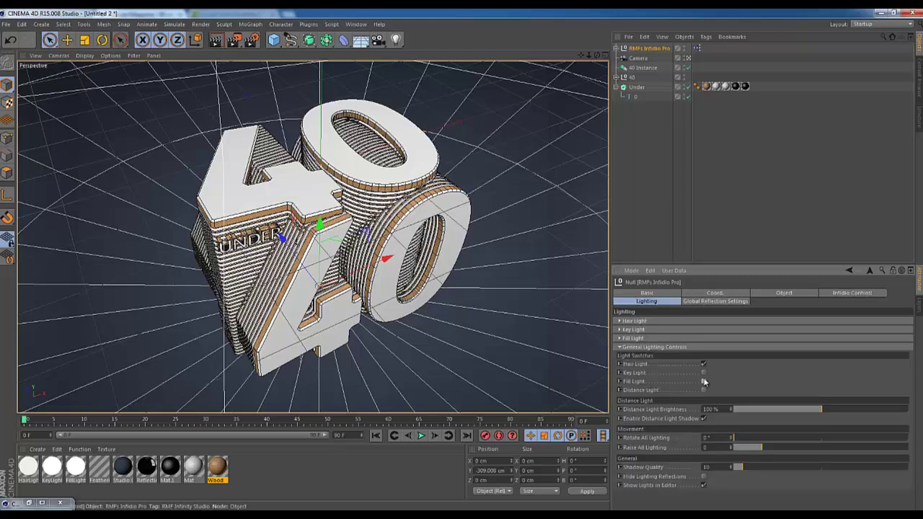
{"action": "left_click", "coordinate": [620, 321]}
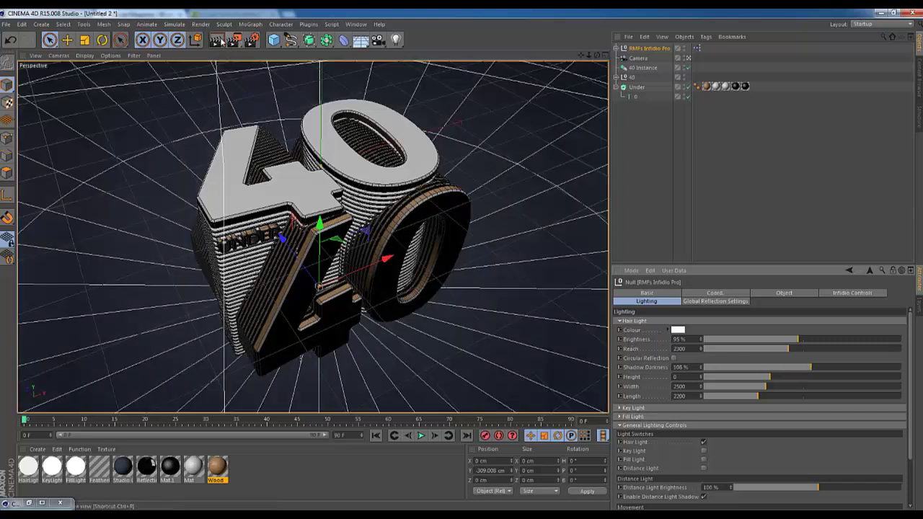
- Render the viewport, switch the studio's Key Light back on and lower the Hair Light's Brightness to 83 %
{"action": "left_click", "coordinate": [215, 40]}
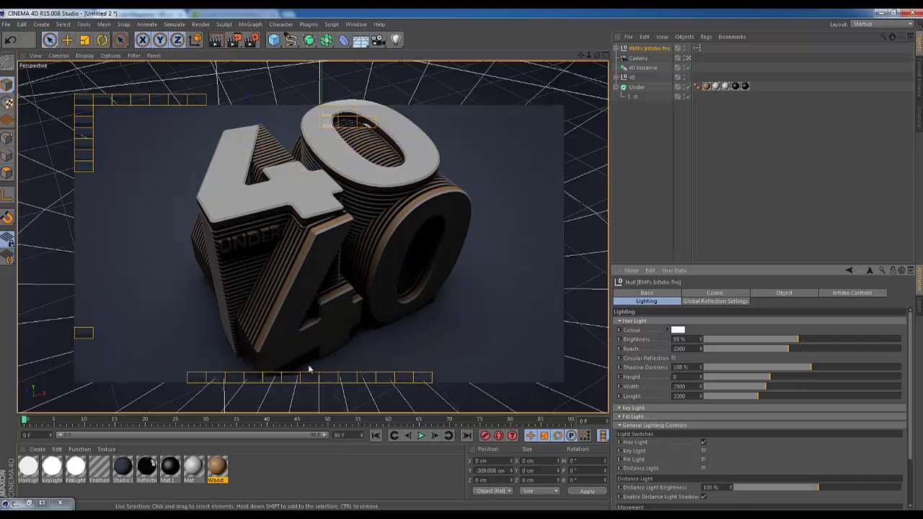
{"action": "key", "text": "ctrl+r"}
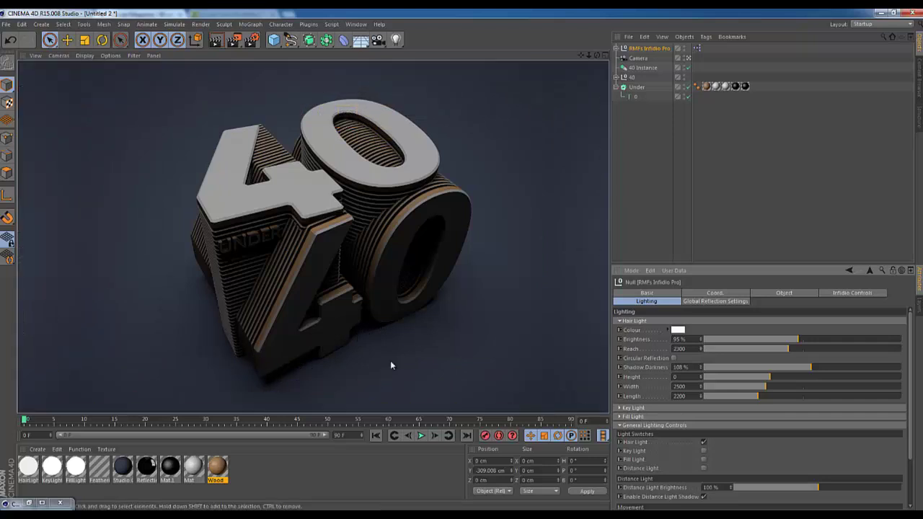
{"action": "left_click", "coordinate": [704, 452]}
{"action": "left_click", "coordinate": [624, 408]}
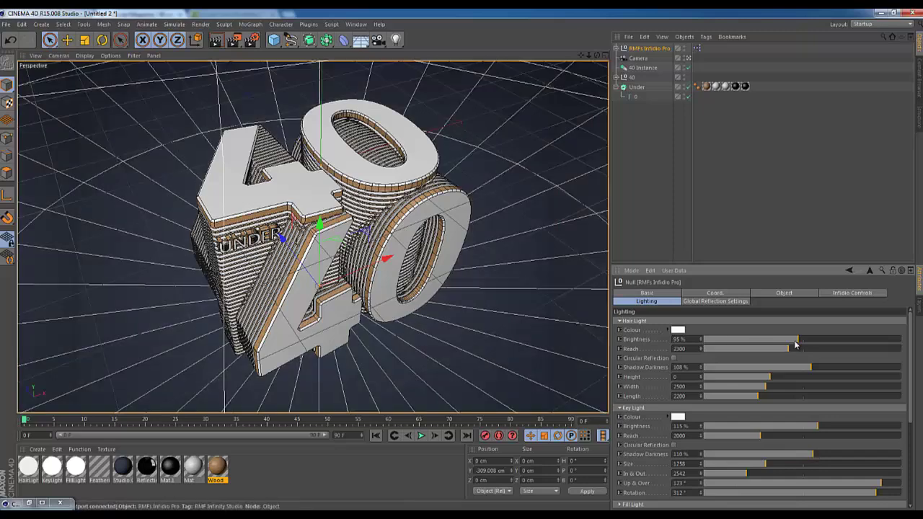
{"action": "left_click", "coordinate": [789, 344]}
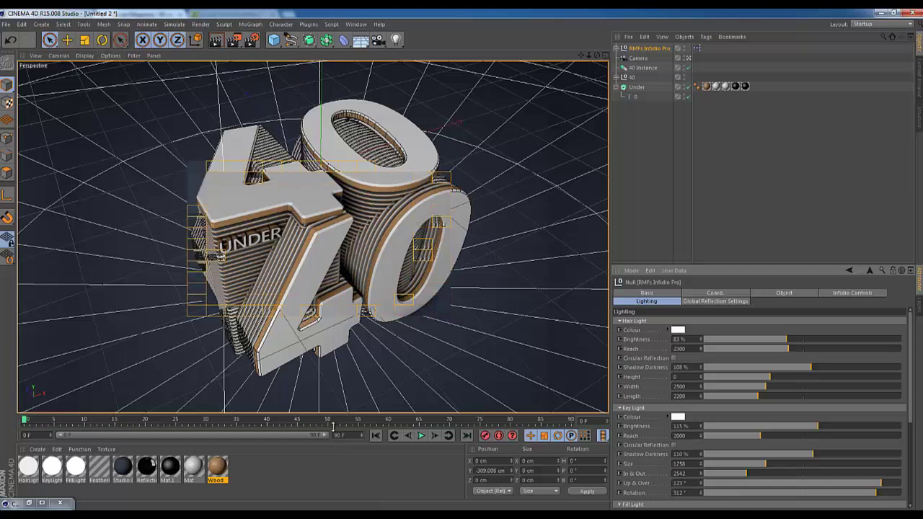
- Set the Mat material's colour to a warm off-white, RGB 244, 244, 232
{"action": "double_click", "coordinate": [193, 468]}
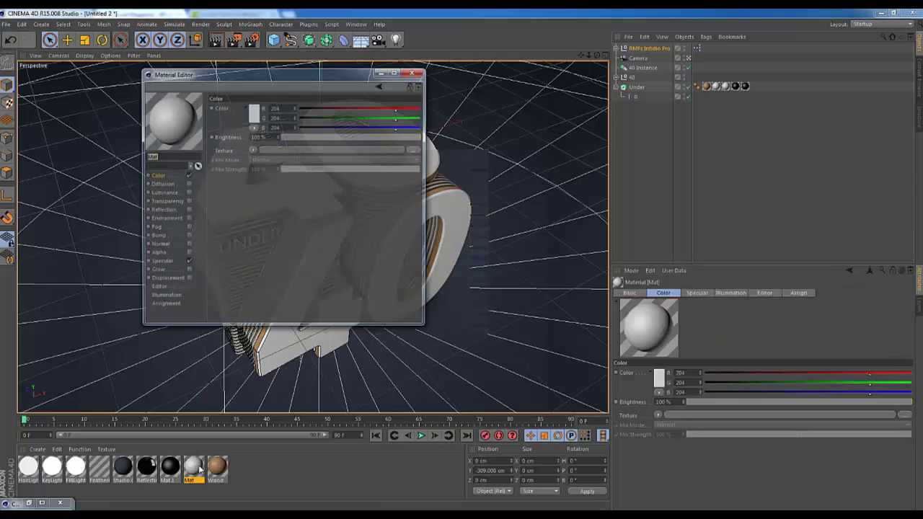
{"action": "left_click", "coordinate": [255, 113]}
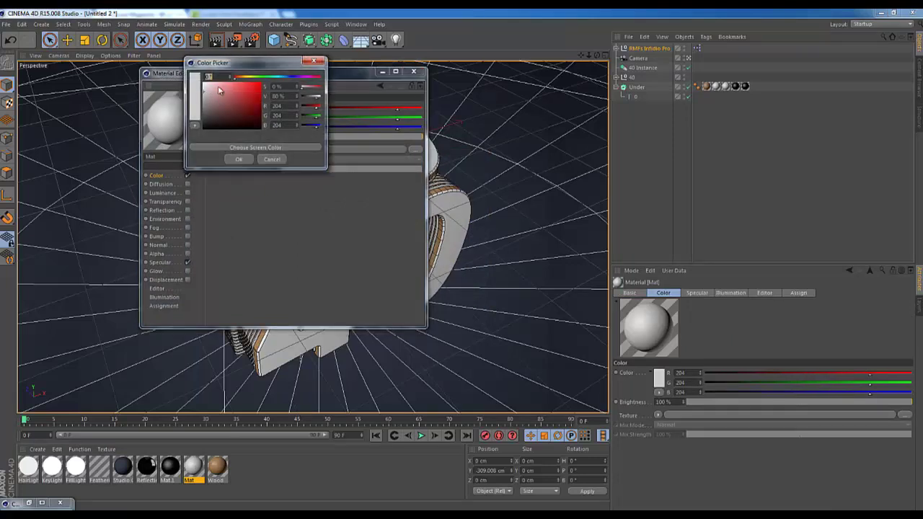
{"action": "left_click_drag", "start_coordinate": [212, 93], "coordinate": [250, 80]}
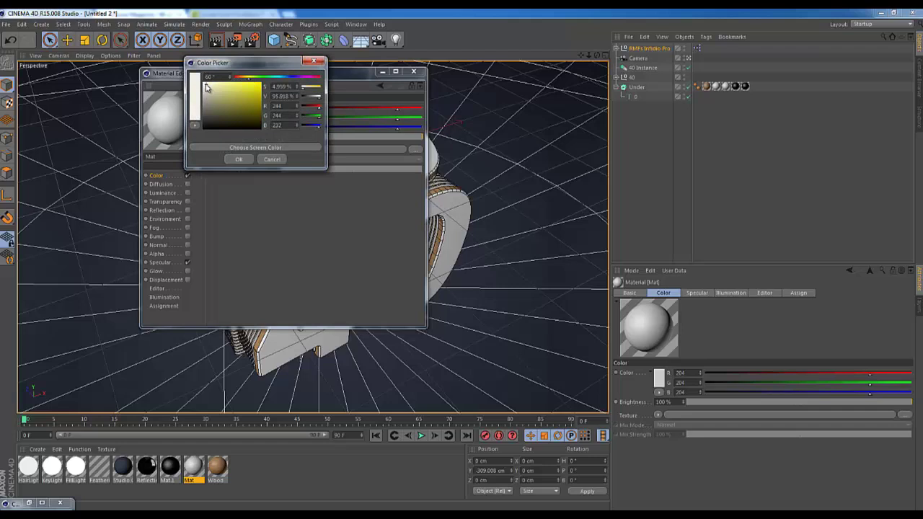
{"action": "left_click", "coordinate": [235, 160]}
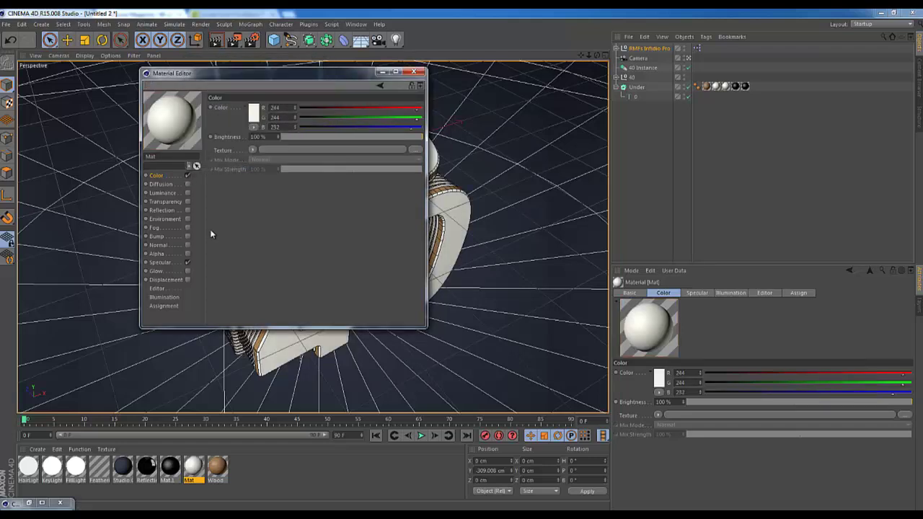
- Enable reflection on the Mat material at 3 % brightness, with a Fresnel texture at 5 % mix strength
{"action": "left_click", "coordinate": [188, 210]}
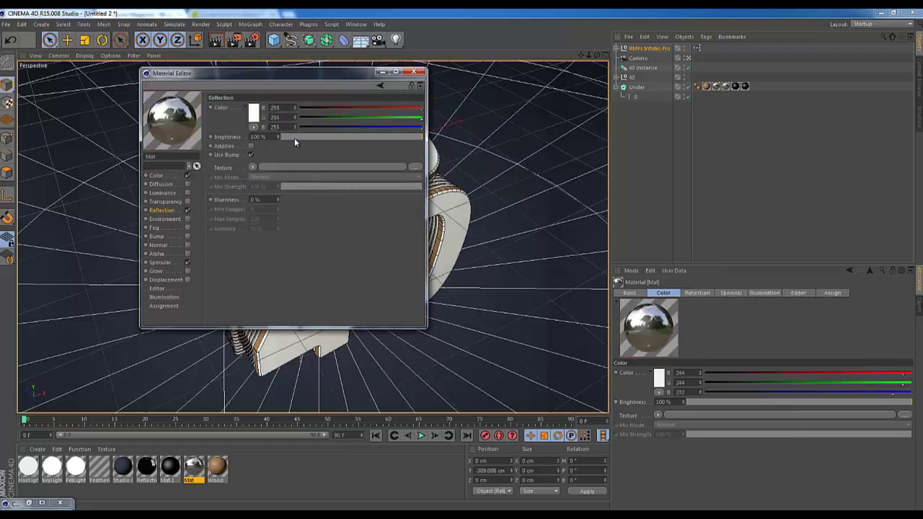
{"action": "left_click", "coordinate": [286, 136]}
{"action": "left_click", "coordinate": [252, 166]}
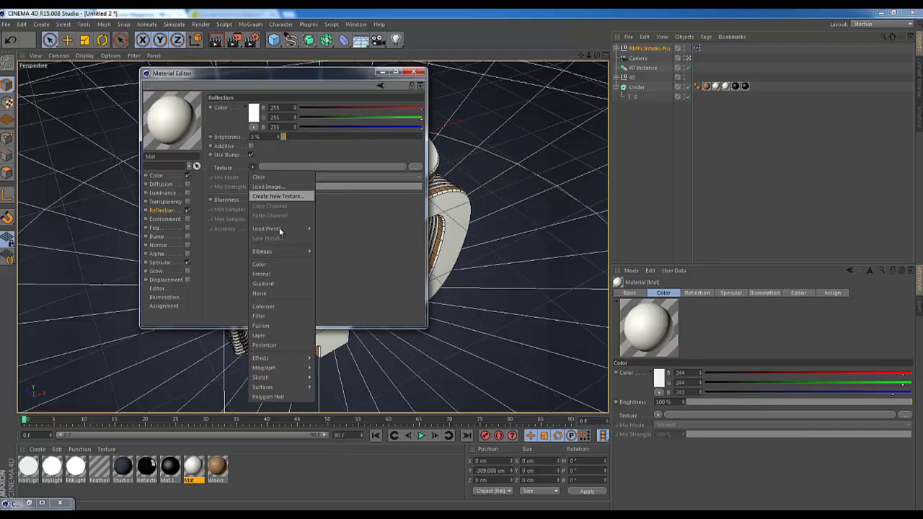
{"action": "left_click", "coordinate": [261, 274]}
{"action": "left_click", "coordinate": [287, 216]}
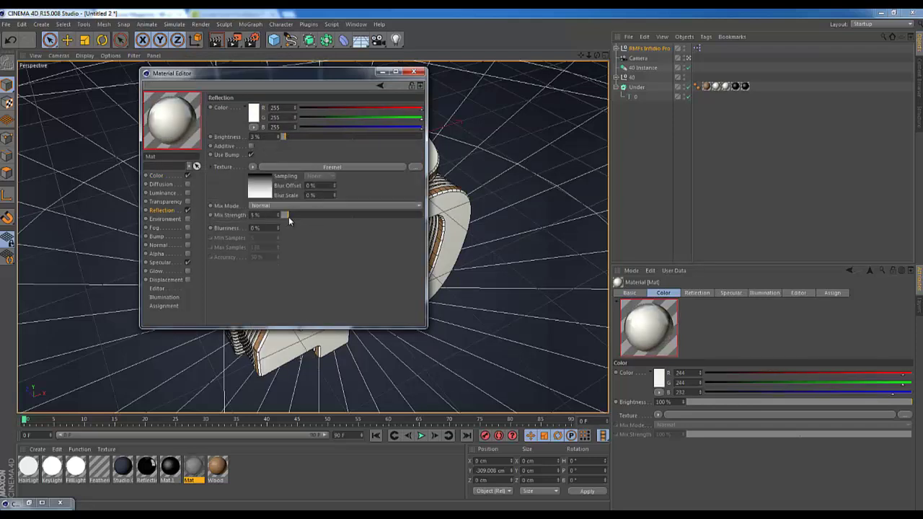
{"action": "left_click", "coordinate": [417, 73]}
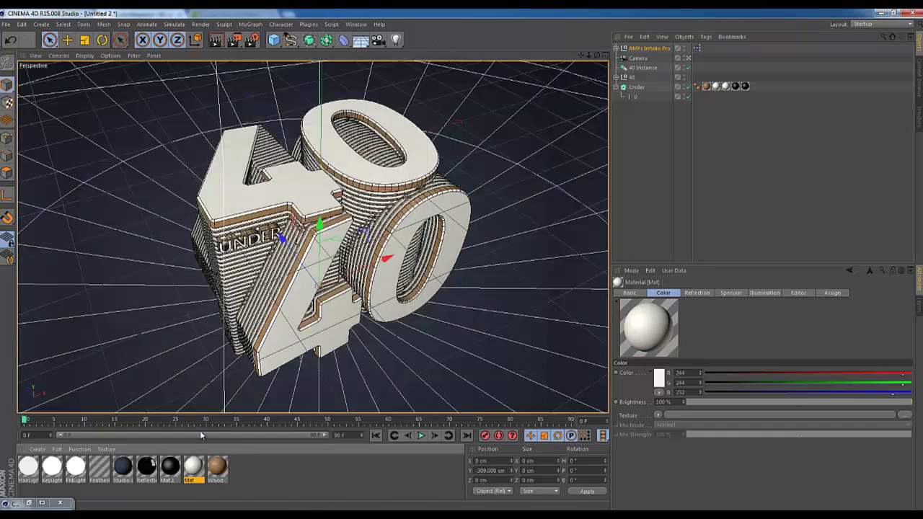
- Set the black Mat.1 material's specular brightness to 77 % and width to 42 %, and re-render the view
{"action": "double_click", "coordinate": [170, 469]}
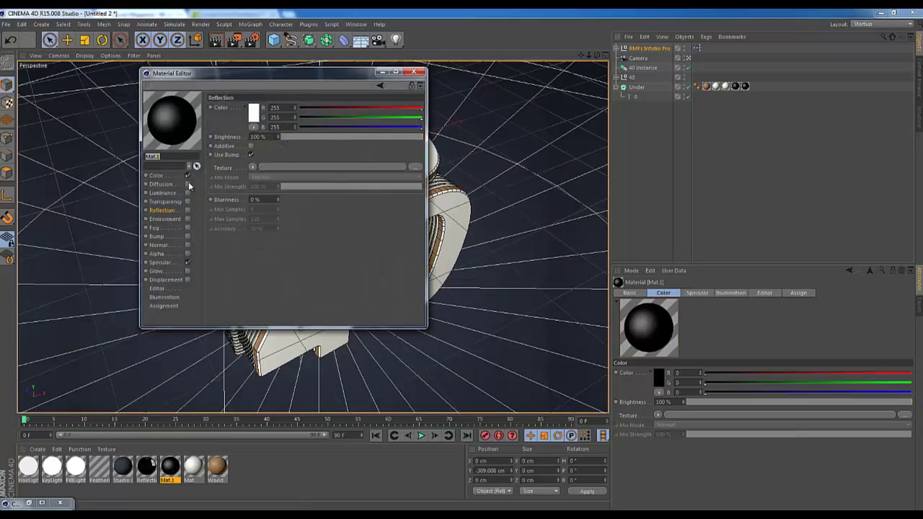
{"action": "left_click", "coordinate": [160, 263]}
{"action": "left_click", "coordinate": [391, 136]}
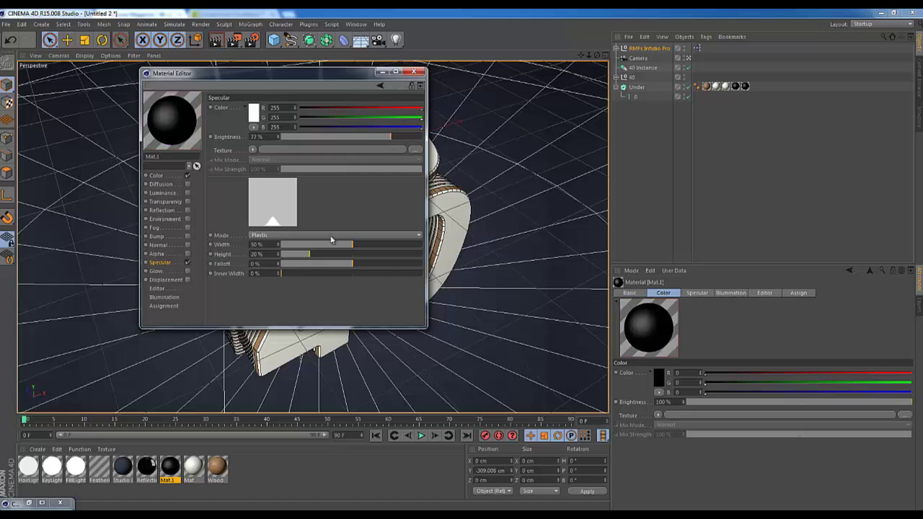
{"action": "left_click_drag", "start_coordinate": [336, 245], "coordinate": [341, 245]}
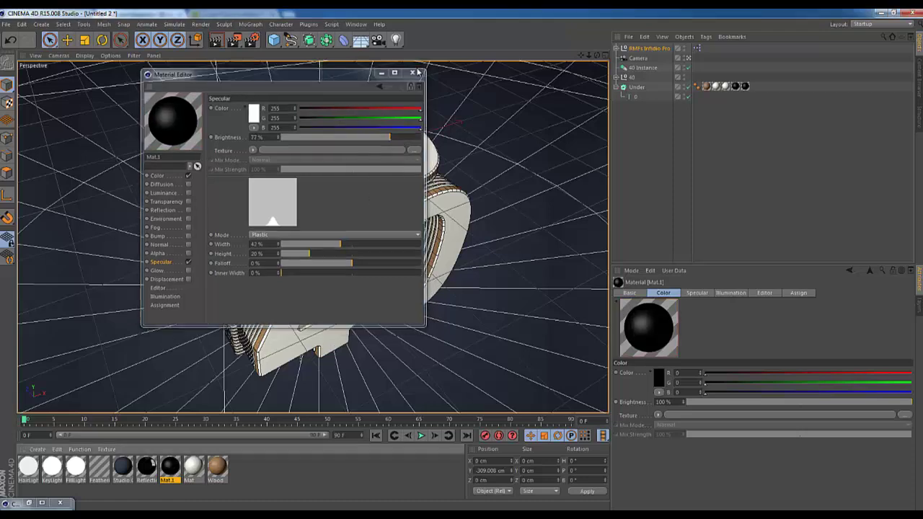
{"action": "left_click", "coordinate": [414, 71]}
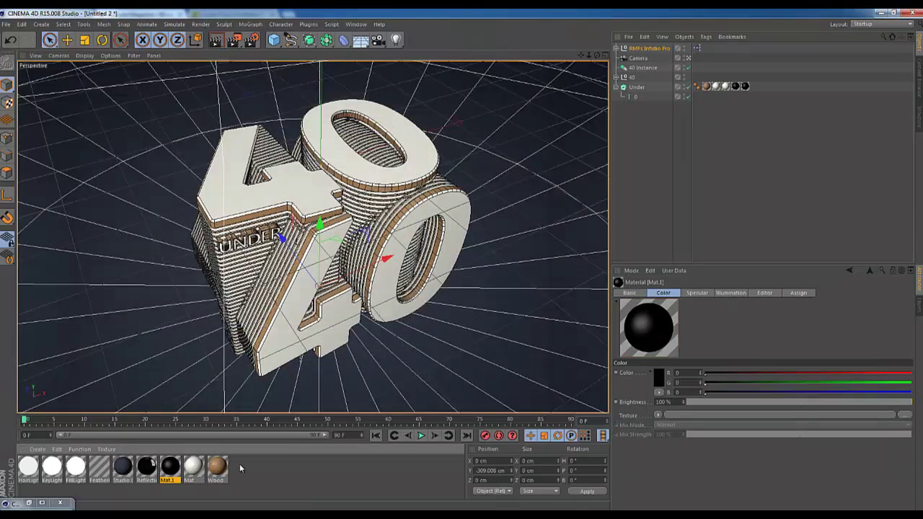
{"action": "key", "text": "ctrl+r"}
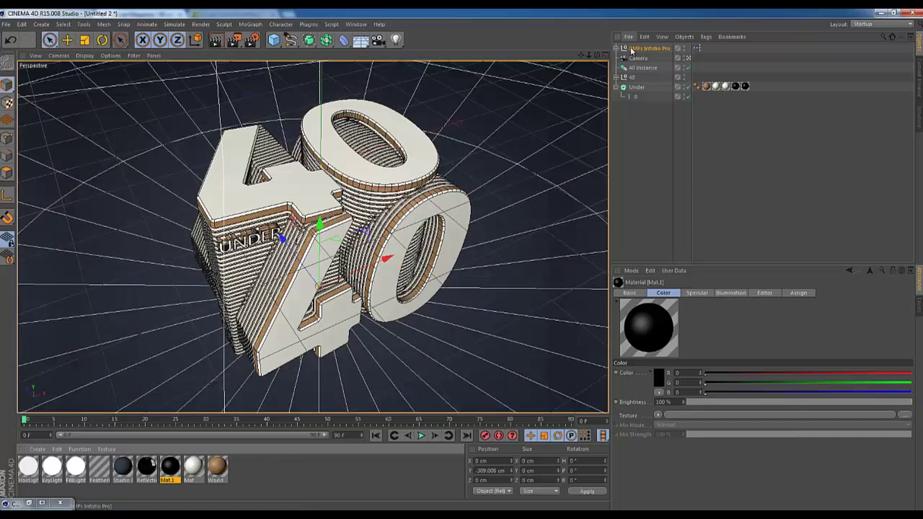
- Switch on the studio's Fill Light and set its Brightness to 74 % and Shadow Darkness to 113 %
{"action": "left_click", "coordinate": [648, 47]}
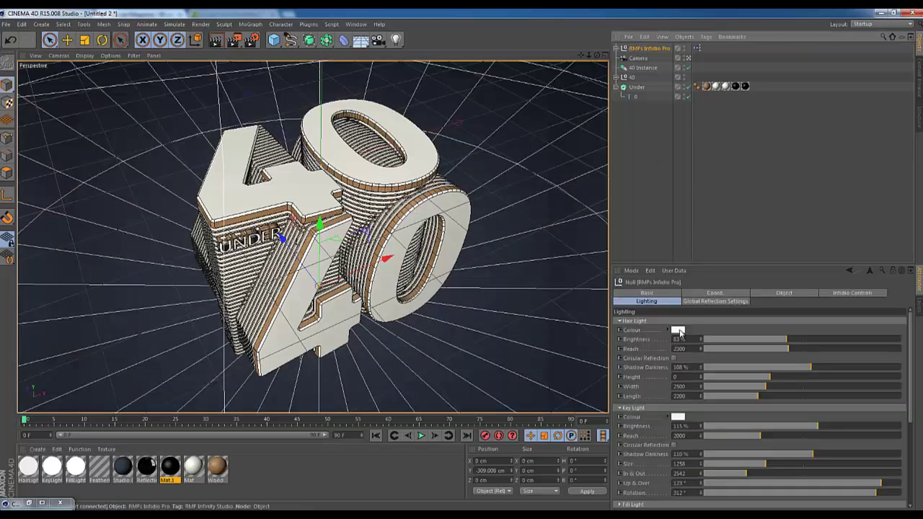
{"action": "left_click", "coordinate": [619, 321]}
{"action": "left_click", "coordinate": [620, 330]}
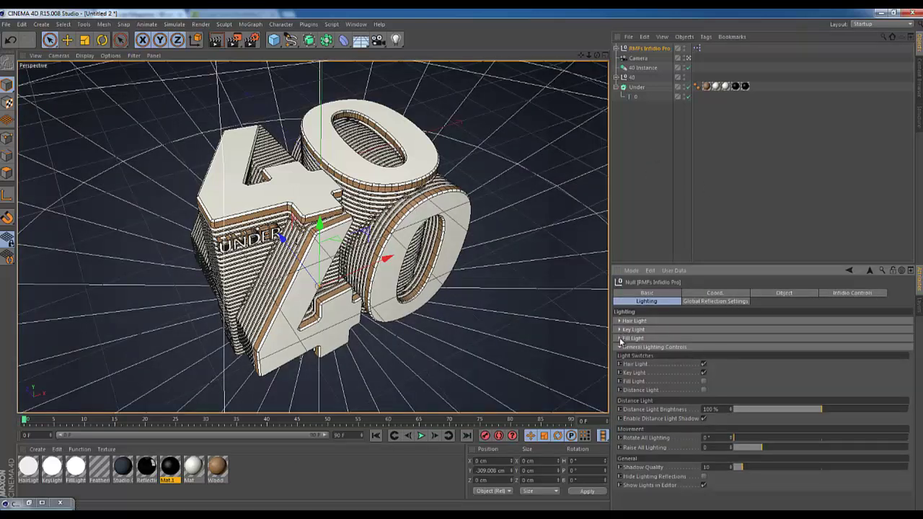
{"action": "left_click", "coordinate": [703, 381]}
{"action": "left_click", "coordinate": [620, 338]}
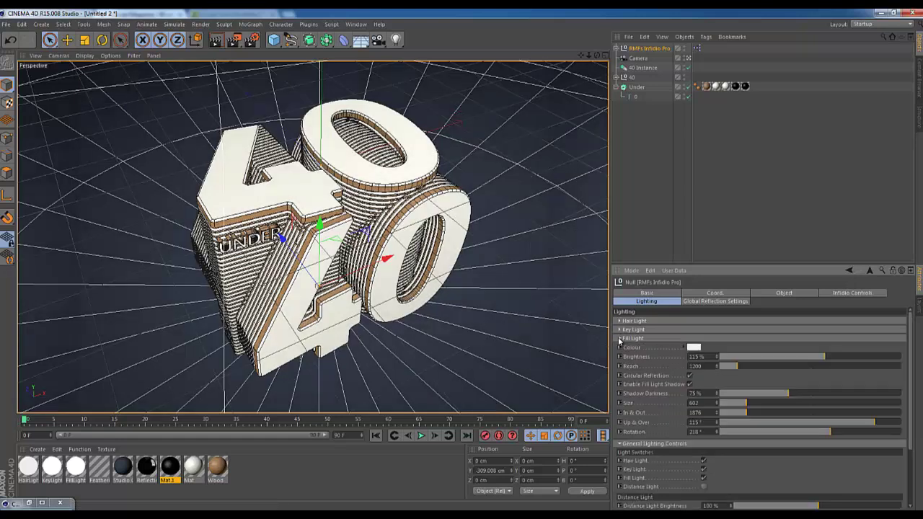
{"action": "left_click", "coordinate": [801, 358]}
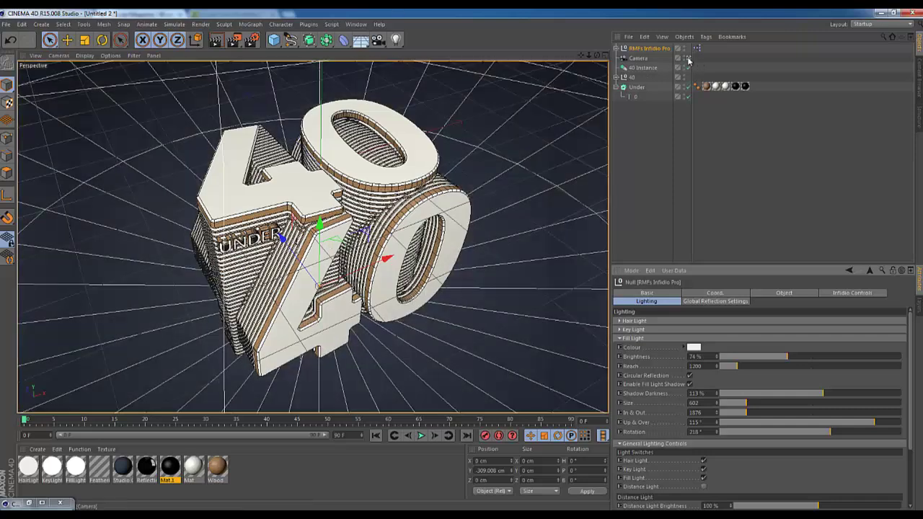
- Leave the camera view and reposition the Fill Light with Rotation 191° and In & Out about 1417
{"action": "left_click", "coordinate": [689, 59]}
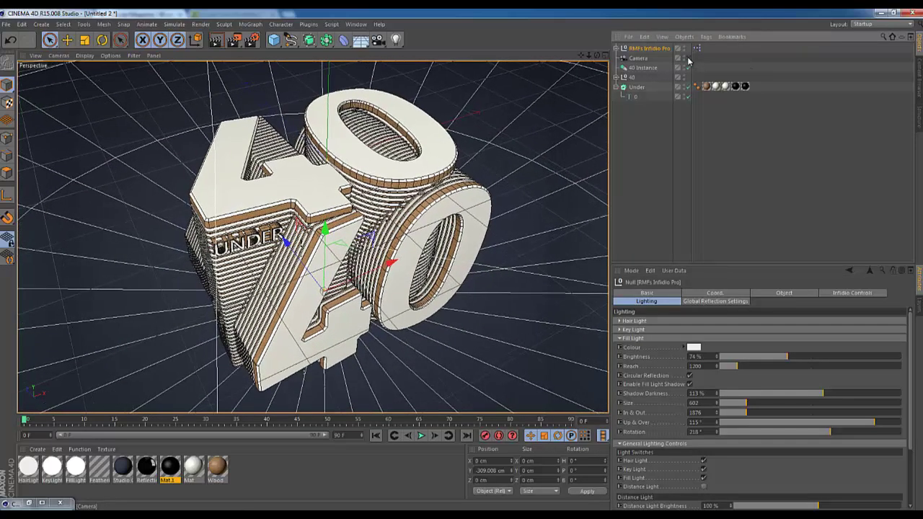
{"action": "left_click_drag", "start_coordinate": [589, 56], "coordinate": [620, 133]}
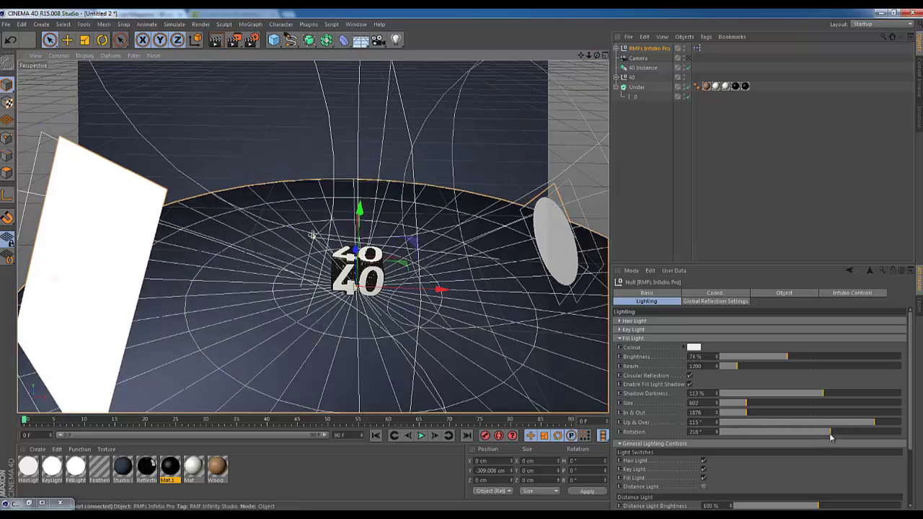
{"action": "mouse_move", "coordinate": [830, 432]}
{"action": "left_mouse_down"}
{"action": "mouse_move", "coordinate": [843, 433]}
{"action": "mouse_move", "coordinate": [818, 440]}
{"action": "left_mouse_up"}
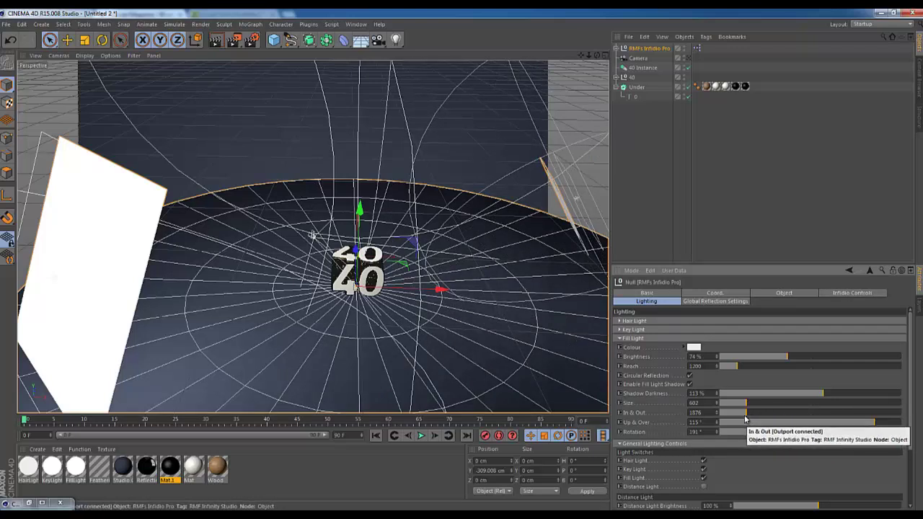
{"action": "left_click_drag", "start_coordinate": [745, 413], "coordinate": [721, 412]}
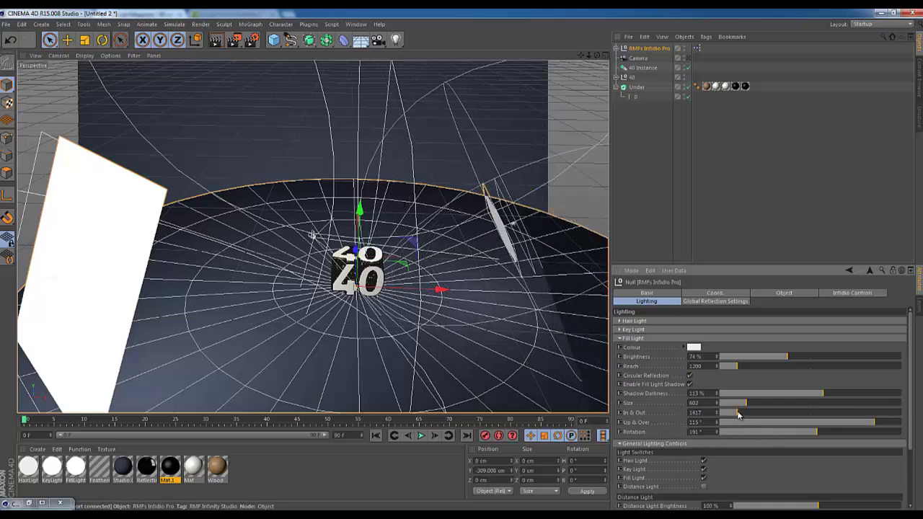
- Collapse the Fill Light settings and lower the Key Light's Brightness to 89 %
{"action": "left_click", "coordinate": [621, 339]}
{"action": "left_click", "coordinate": [621, 330]}
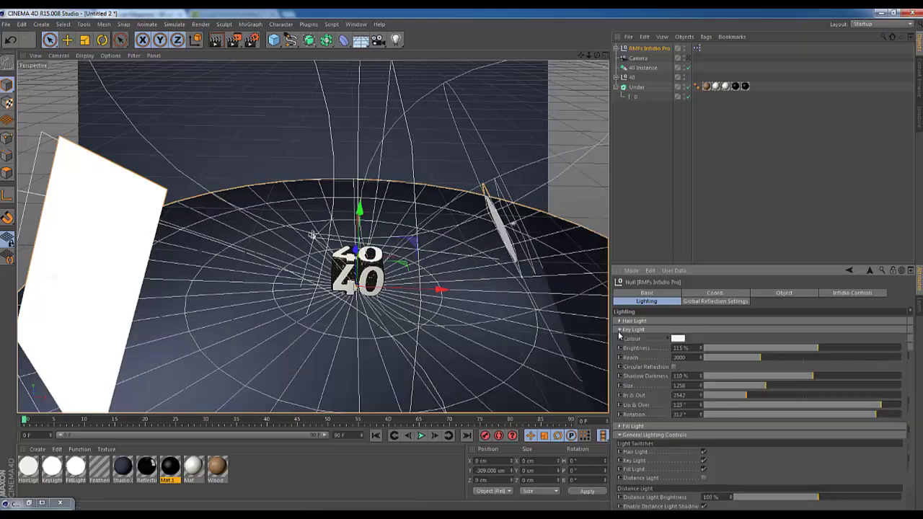
{"action": "left_click_drag", "start_coordinate": [814, 350], "coordinate": [795, 351]}
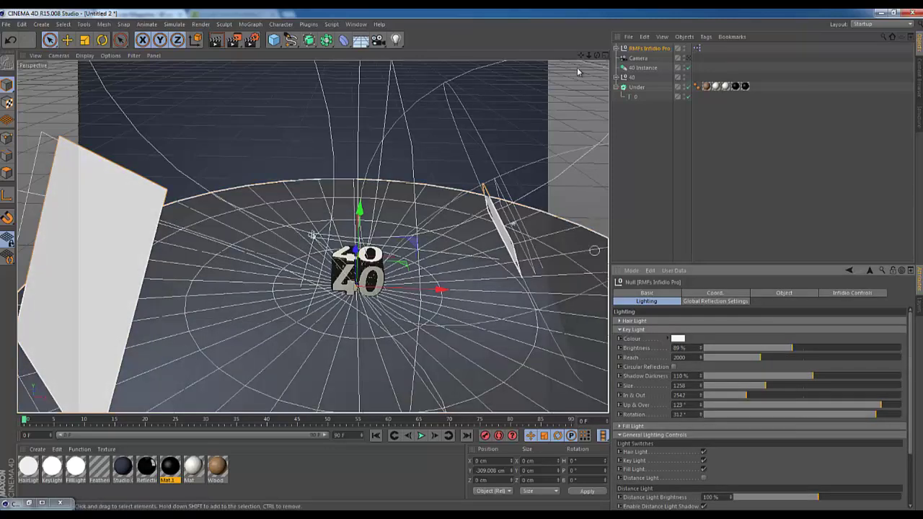
- Lower the overhead Hair Light to a Height of about -885
{"action": "scroll", "coordinate": [457, 269], "scroll_direction": "down", "scroll_amount": 3}
{"action": "scroll", "coordinate": [462, 267], "scroll_direction": "down", "scroll_amount": 4}
{"action": "scroll", "coordinate": [464, 264], "scroll_direction": "up", "scroll_amount": 2}
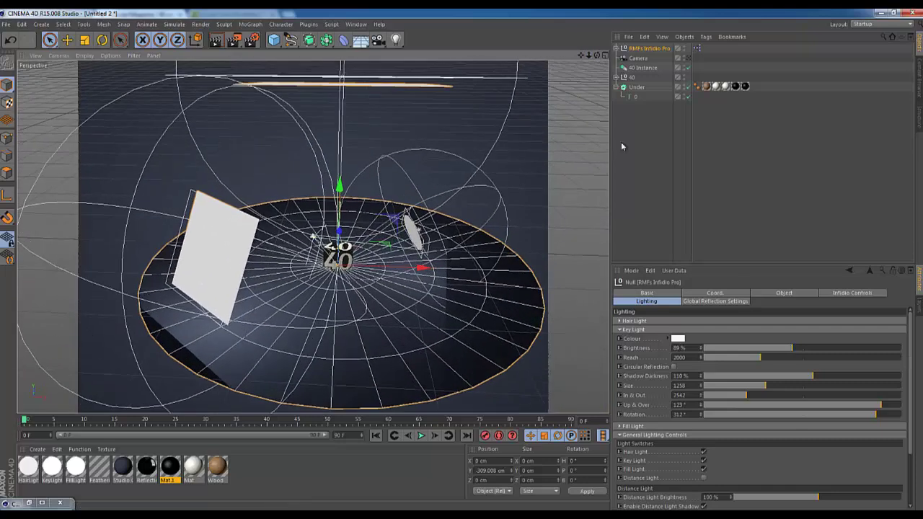
{"action": "left_click", "coordinate": [619, 320]}
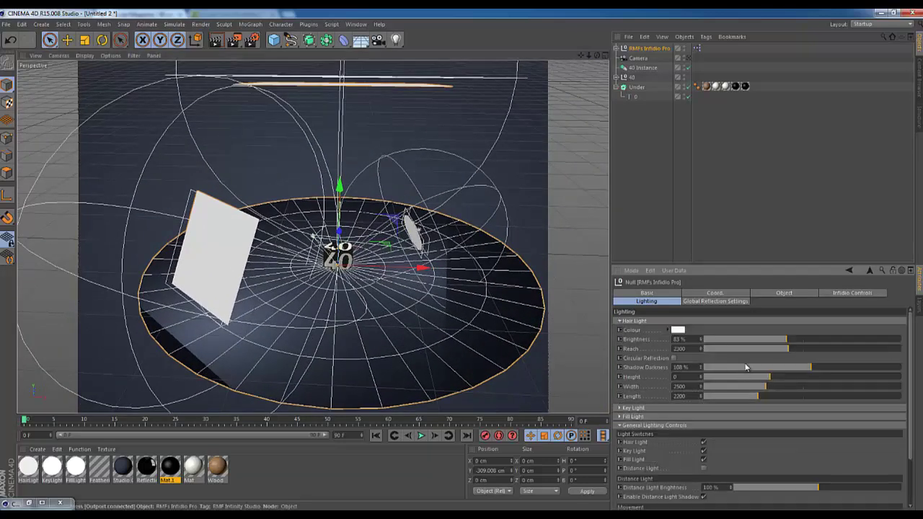
{"action": "left_click_drag", "start_coordinate": [767, 378], "coordinate": [747, 384]}
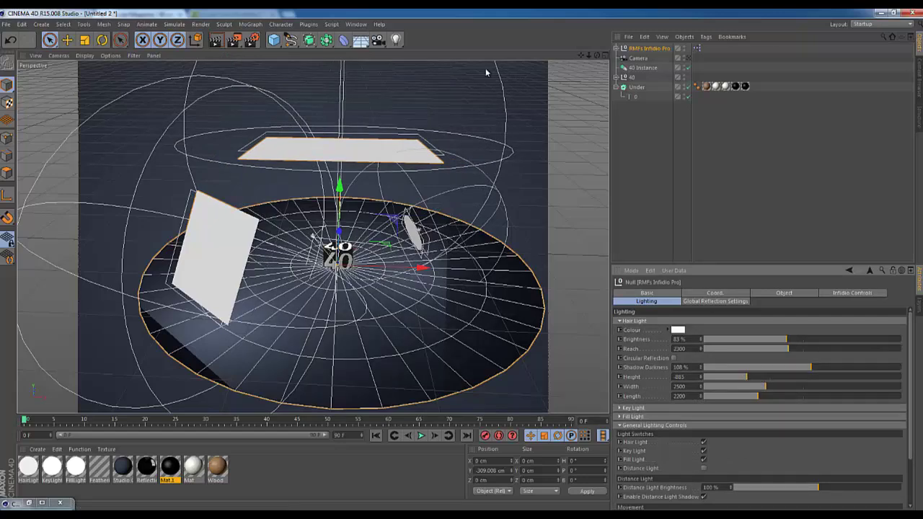
- Return to the camera view and compare its render with the Fortune magazine reference image
{"action": "left_click", "coordinate": [689, 58]}
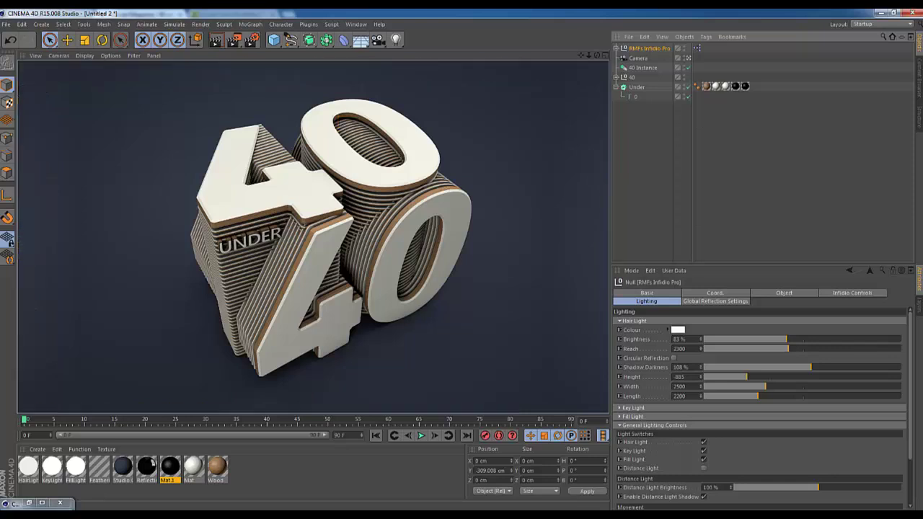
{"action": "left_click_drag", "start_coordinate": [922, 123], "coordinate": [784, 75]}
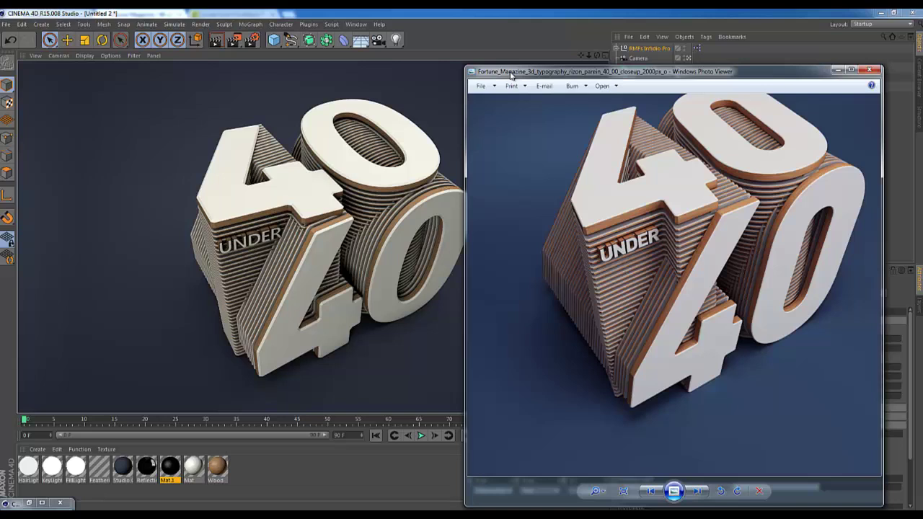
{"action": "left_click_drag", "start_coordinate": [511, 75], "coordinate": [922, 77]}
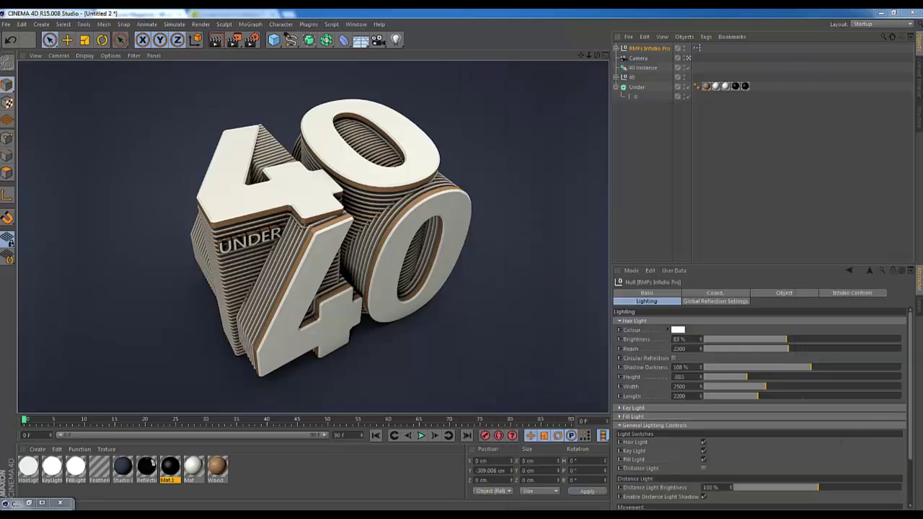
- Change Color 1 of the Wood material's wood texture to a more saturated golden orange and close the material
{"action": "double_click", "coordinate": [216, 468]}
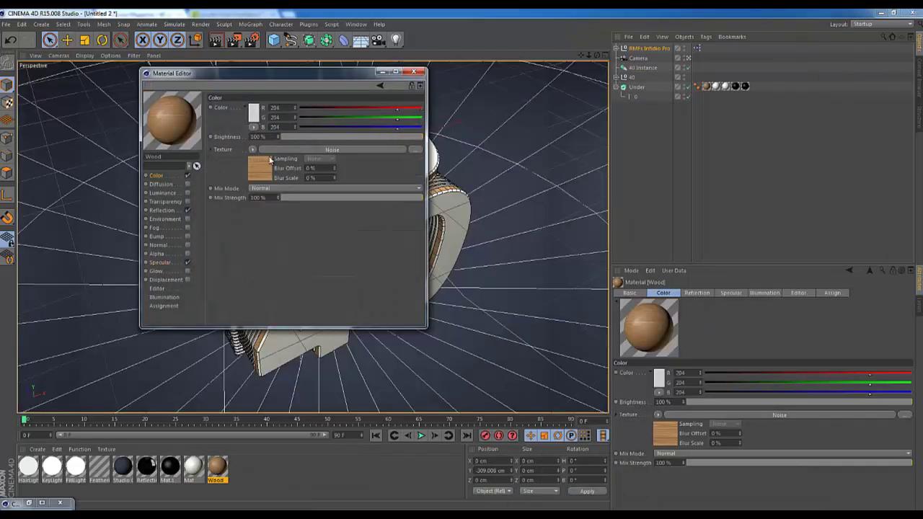
{"action": "left_click", "coordinate": [272, 159]}
{"action": "left_click", "coordinate": [274, 177]}
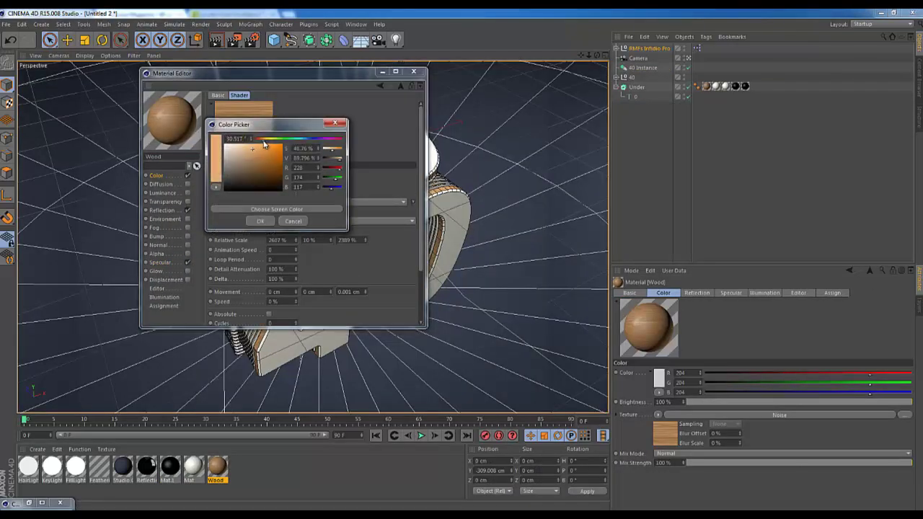
{"action": "left_click", "coordinate": [265, 140]}
{"action": "left_click_drag", "start_coordinate": [256, 148], "coordinate": [260, 149]}
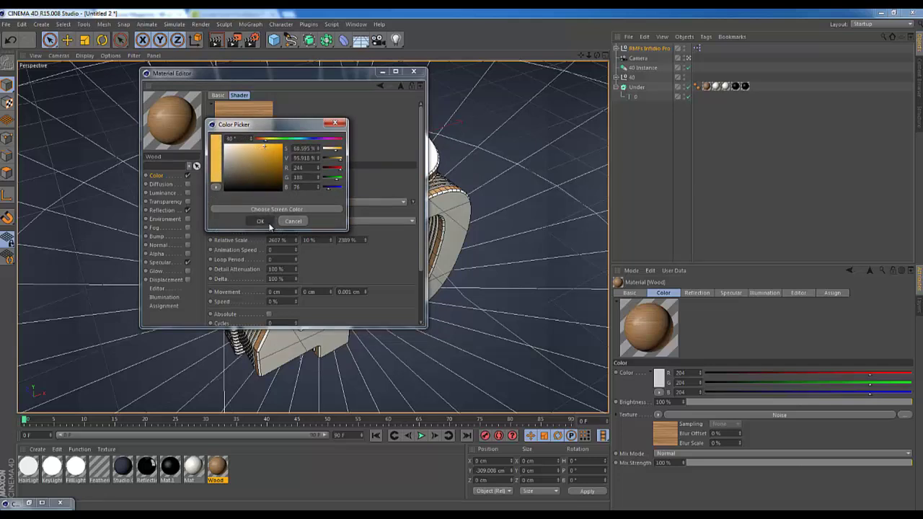
{"action": "left_click", "coordinate": [260, 222]}
{"action": "left_click", "coordinate": [272, 176]}
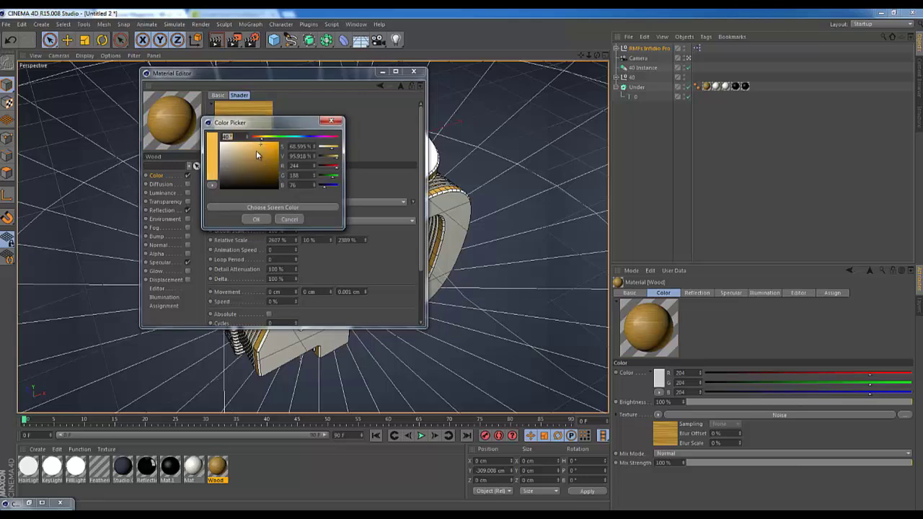
{"action": "left_click", "coordinate": [263, 217]}
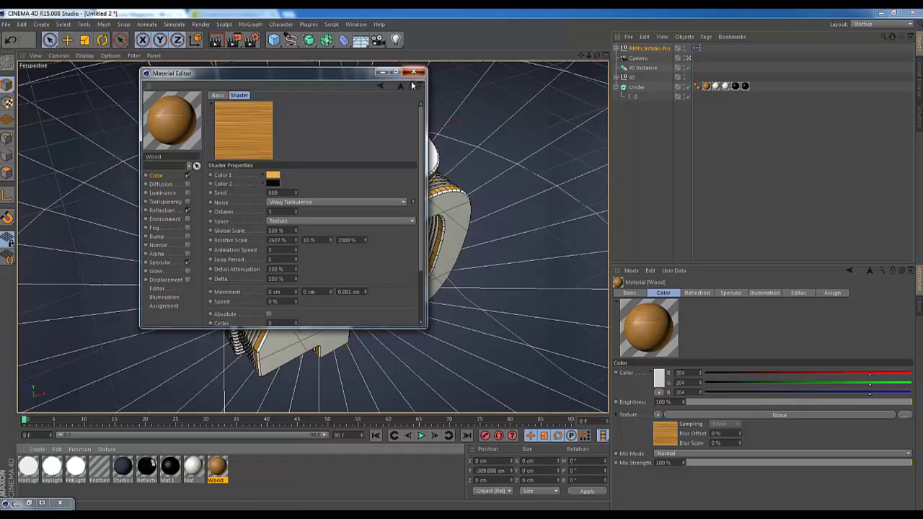
{"action": "left_click", "coordinate": [412, 72]}
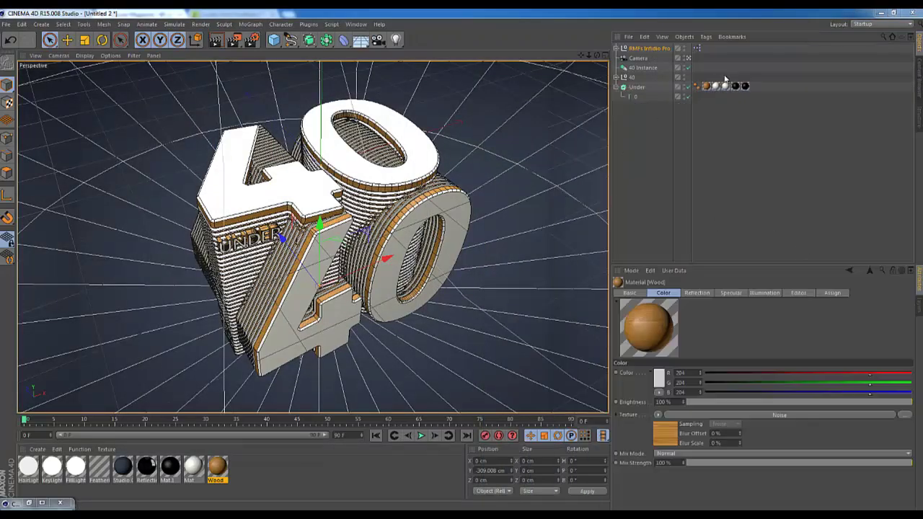
- Set the first Studio Colour gradient knot of the Infidio studio to blue with hue 211°, saturation about 42 % and value about 41 %
{"action": "left_click", "coordinate": [647, 48]}
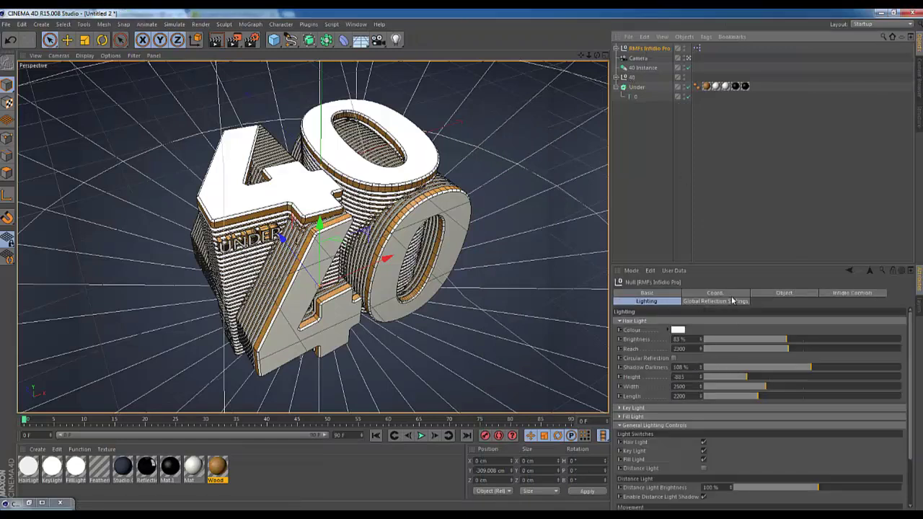
{"action": "left_click", "coordinate": [853, 293]}
{"action": "left_click", "coordinate": [691, 349]}
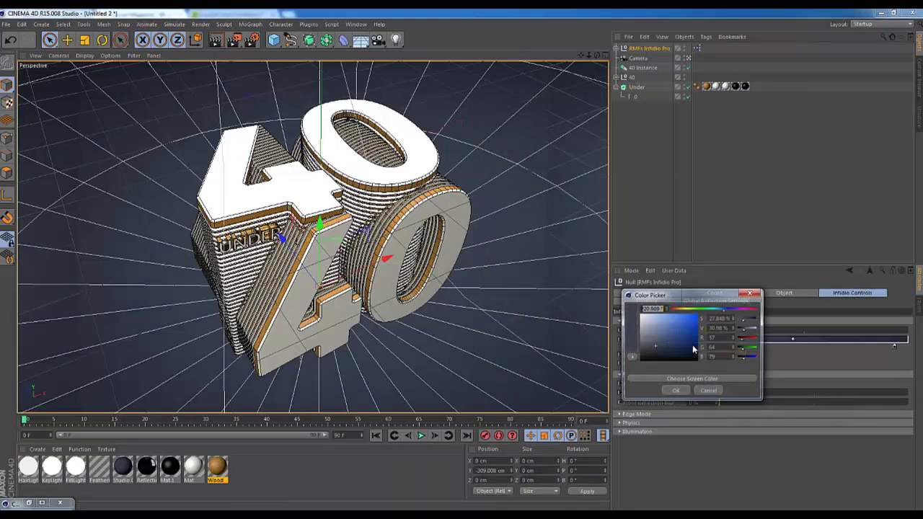
{"action": "left_click_drag", "start_coordinate": [665, 346], "coordinate": [665, 342]}
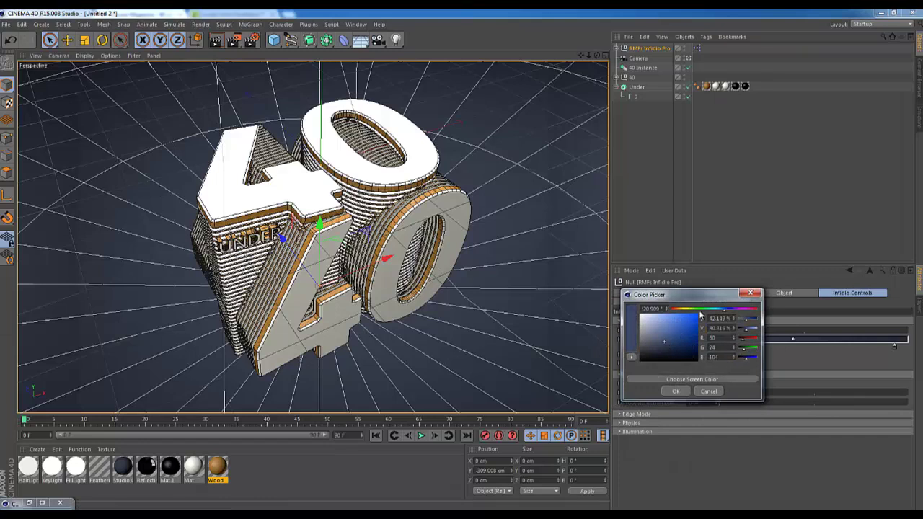
{"action": "left_click_drag", "start_coordinate": [724, 313], "coordinate": [721, 313]}
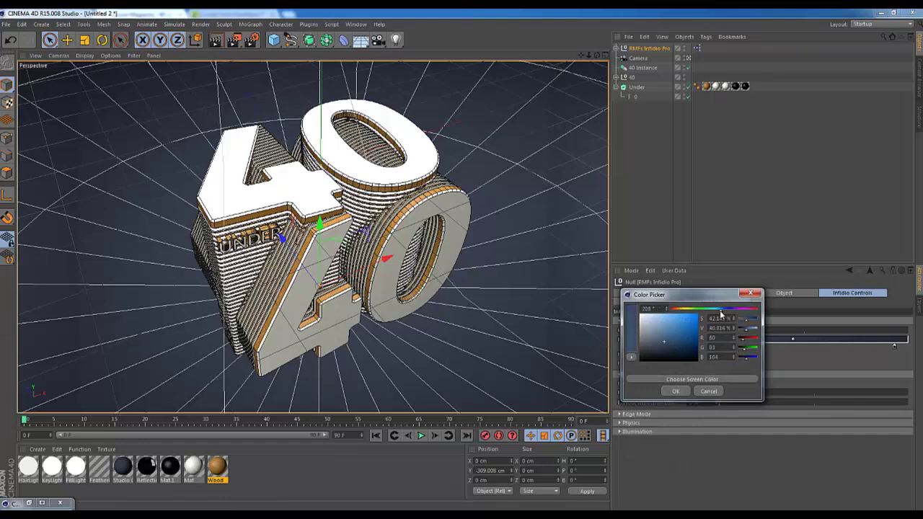
{"action": "left_click", "coordinate": [678, 392]}
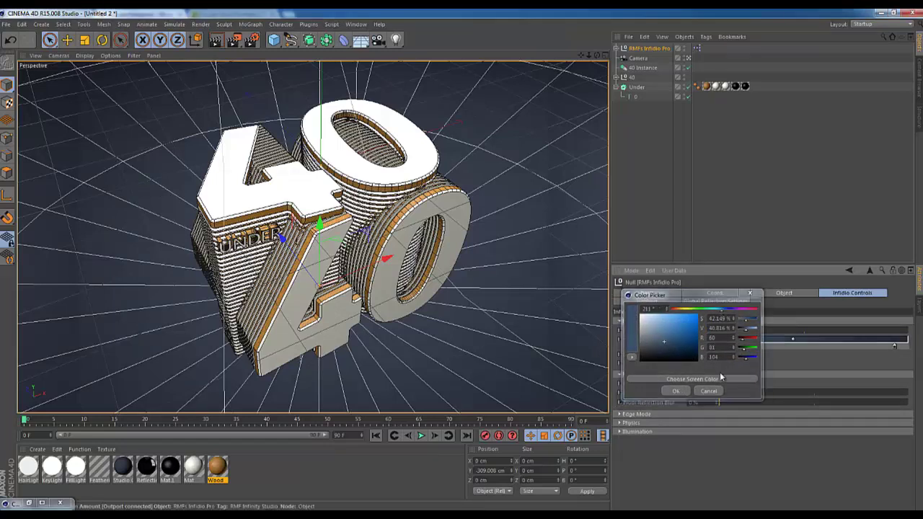
- Change the last Studio Colour gradient knot to a dark navy blue
{"action": "double_click", "coordinate": [894, 347]}
{"action": "left_click_drag", "start_coordinate": [820, 356], "coordinate": [829, 355]}
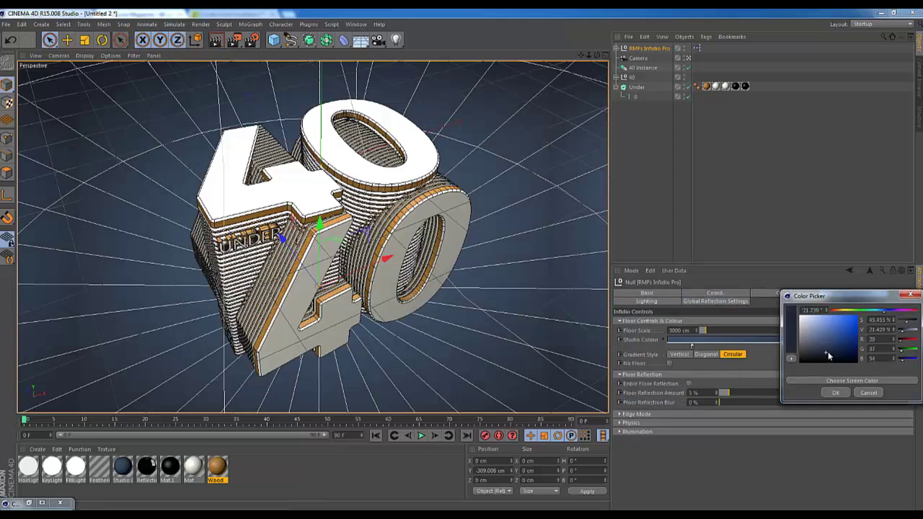
{"action": "left_click", "coordinate": [835, 393]}
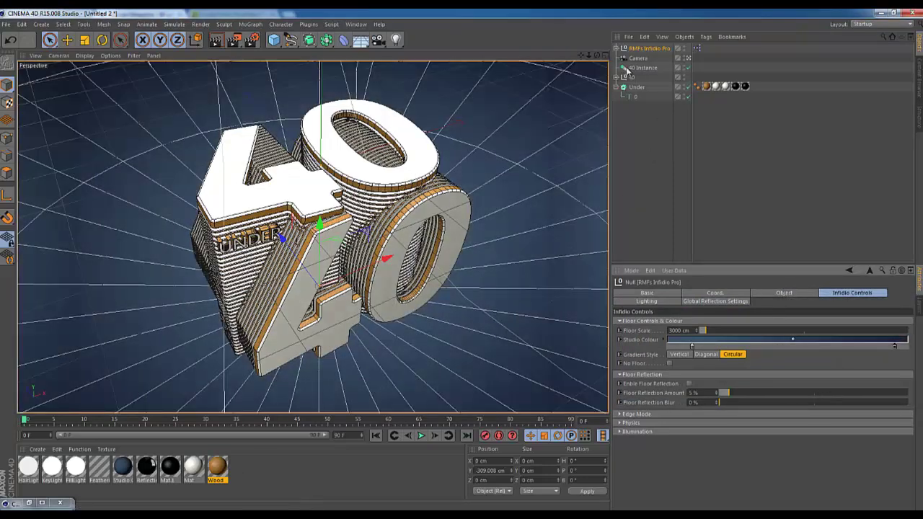
- Raise the studio's Key Light Brightness to 100 % and the Hair Light Brightness to 109 %
{"action": "left_click", "coordinate": [647, 301]}
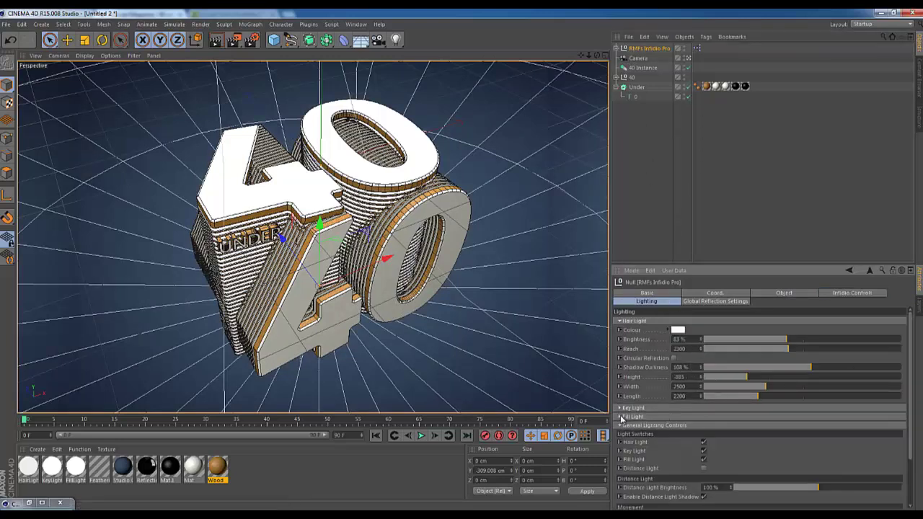
{"action": "left_click", "coordinate": [620, 418]}
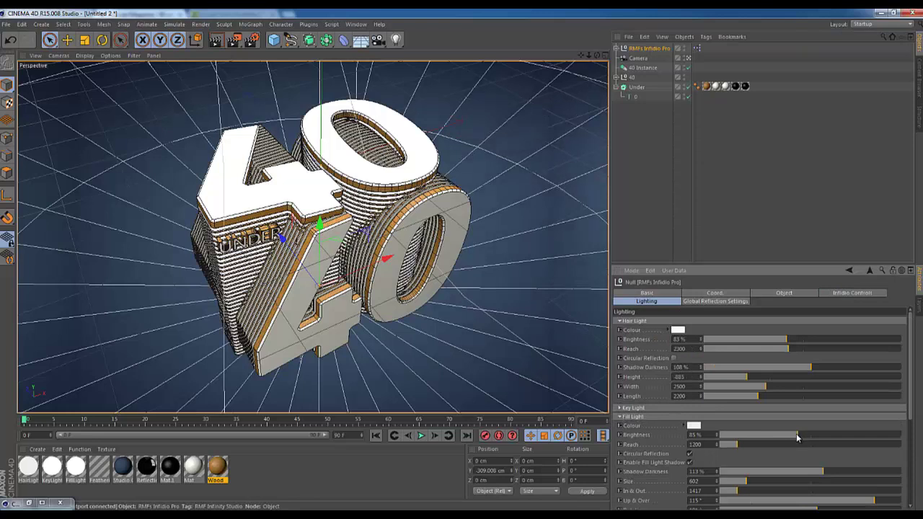
{"action": "left_click", "coordinate": [620, 409]}
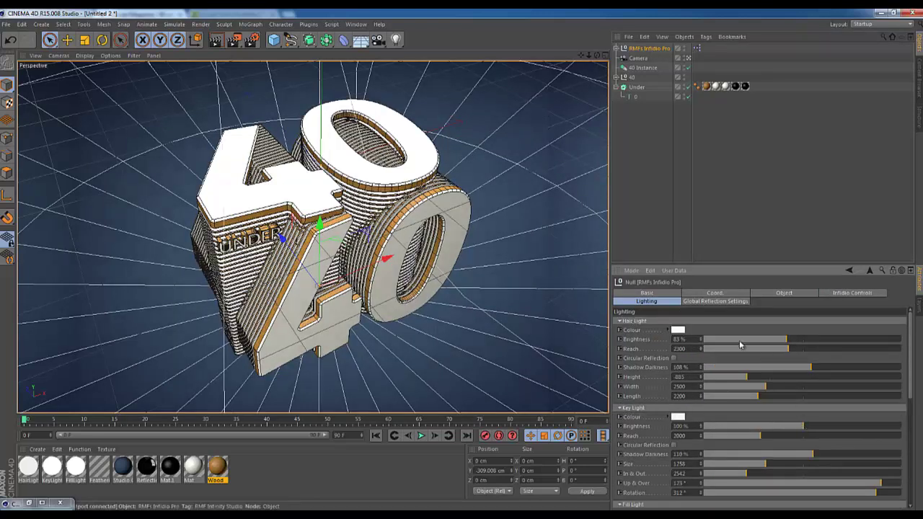
{"action": "left_click_drag", "start_coordinate": [796, 343], "coordinate": [811, 344]}
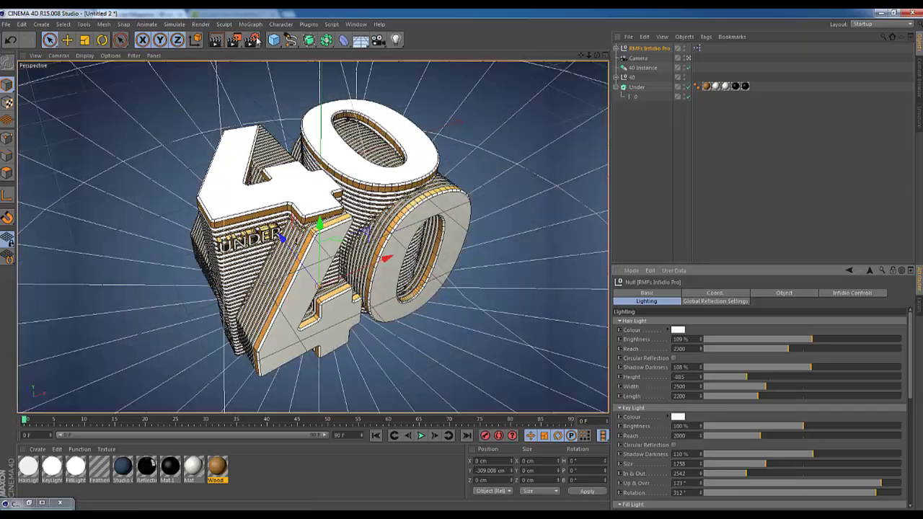
- Apply the HDV/HDTV 720 25 output preset (1280 x 720) in the render settings and close them
{"action": "left_click", "coordinate": [254, 42]}
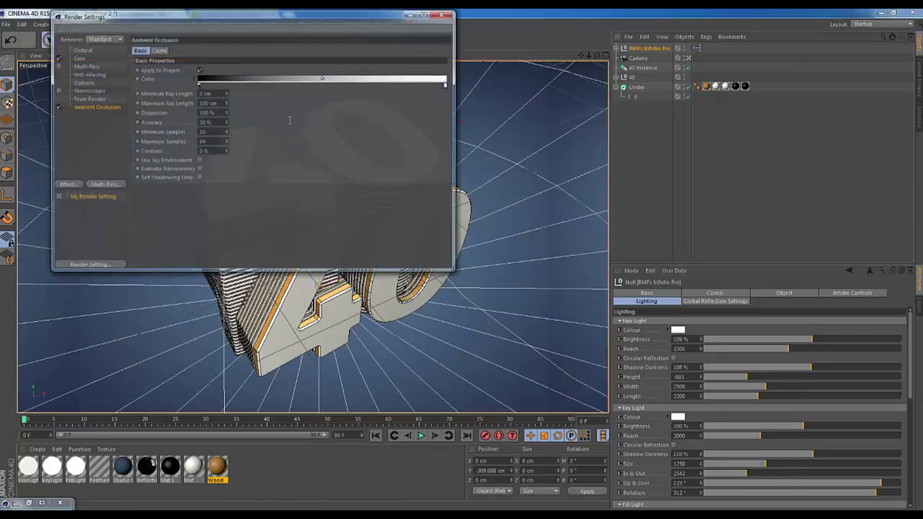
{"action": "left_click", "coordinate": [81, 49]}
{"action": "left_click", "coordinate": [138, 49]}
{"action": "mouse_move", "coordinate": [163, 78]}
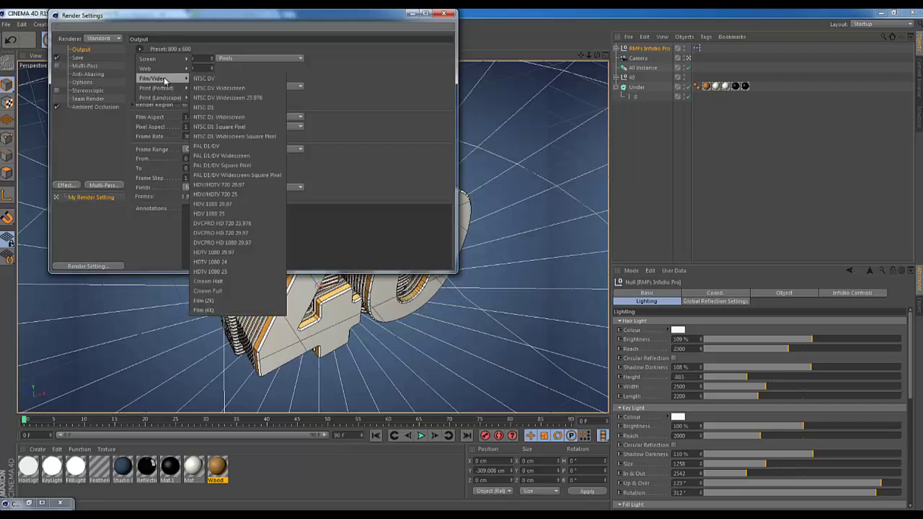
{"action": "left_click", "coordinate": [235, 195]}
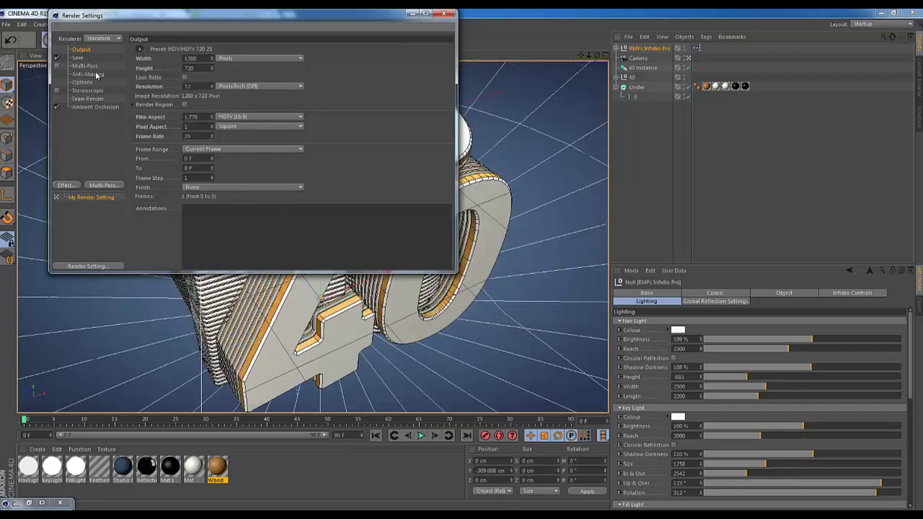
{"action": "left_click", "coordinate": [445, 15]}
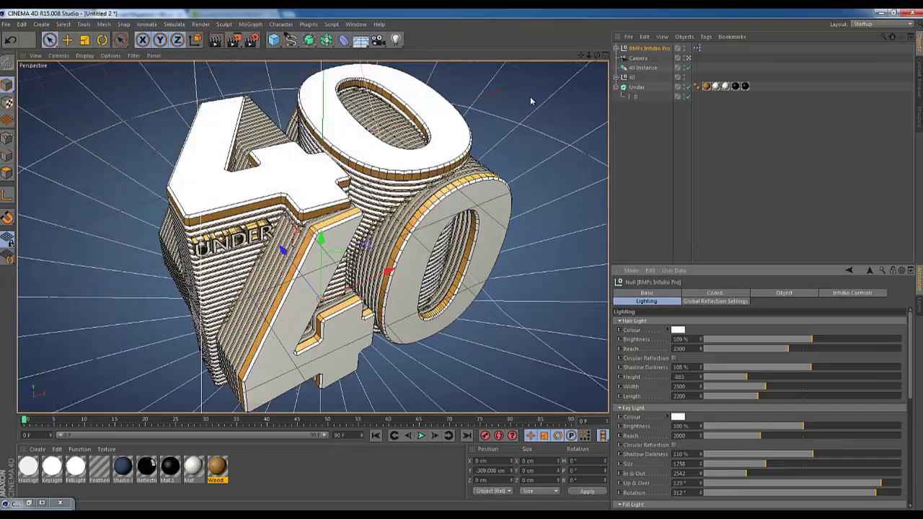
- Pull the camera back to frame the whole "40 under 40" and render the scene to the Picture Viewer
{"action": "scroll", "coordinate": [462, 265], "scroll_direction": "down", "scroll_amount": 5}
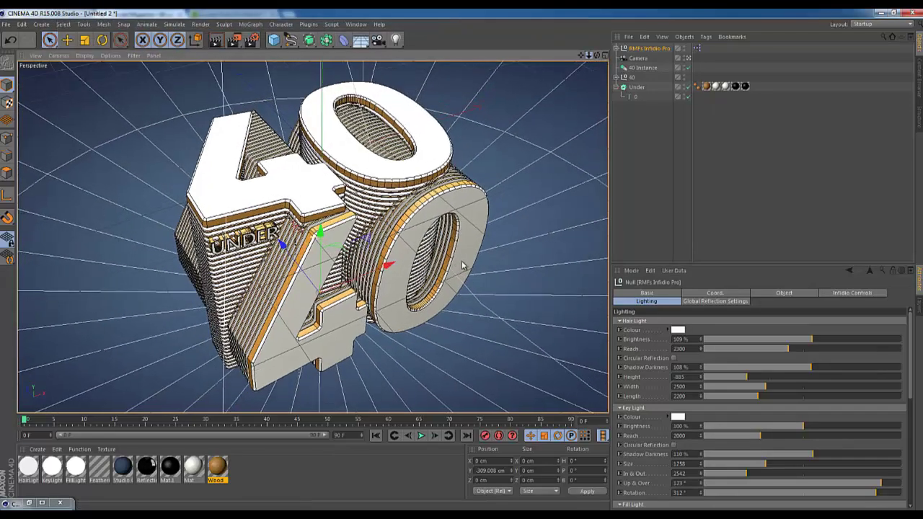
{"action": "mouse_move", "coordinate": [589, 56]}
{"action": "left_mouse_down"}
{"action": "mouse_move", "coordinate": [576, 61]}
{"action": "mouse_move", "coordinate": [598, 53]}
{"action": "mouse_move", "coordinate": [581, 56]}
{"action": "mouse_move", "coordinate": [580, 48]}
{"action": "mouse_move", "coordinate": [597, 51]}
{"action": "left_mouse_up"}
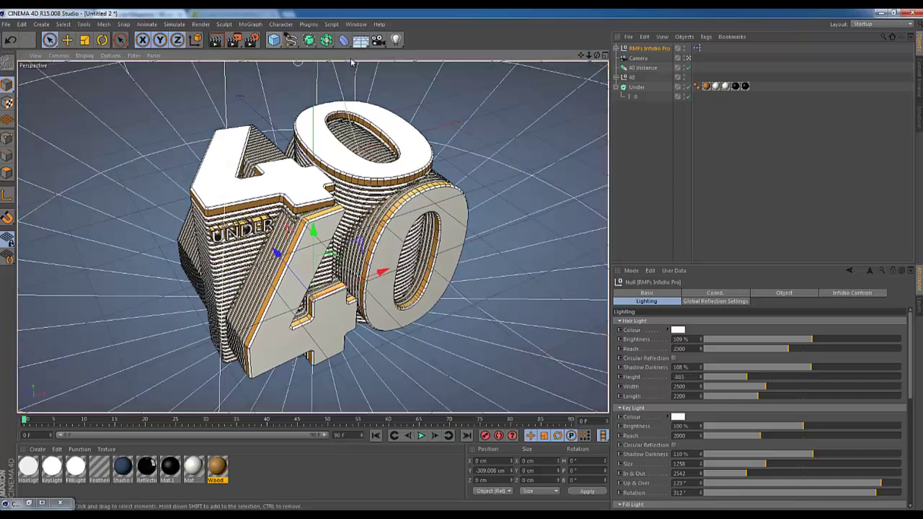
{"action": "left_click", "coordinate": [235, 40]}
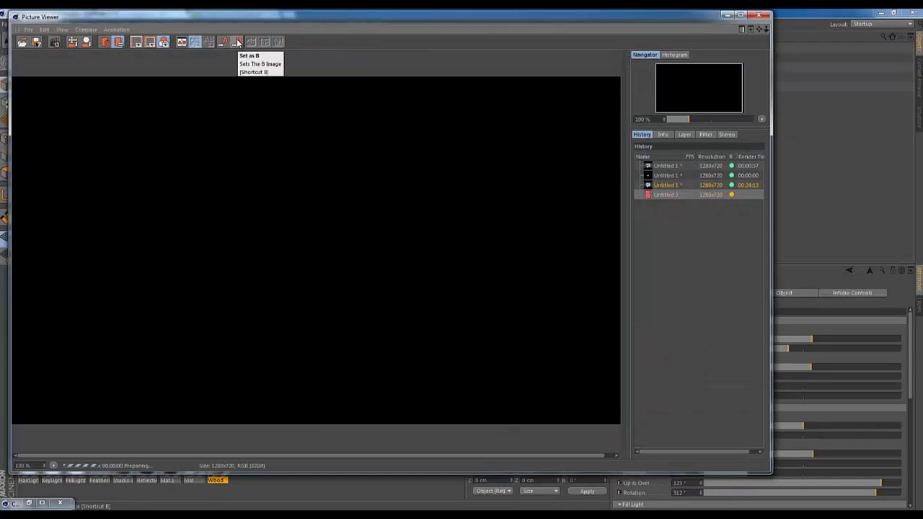